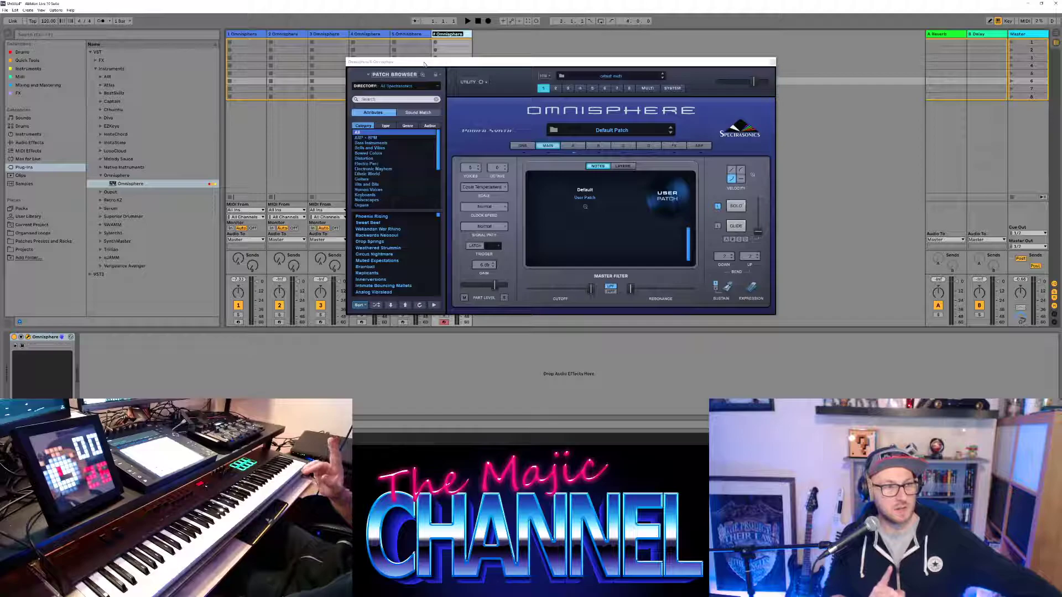
text(2)
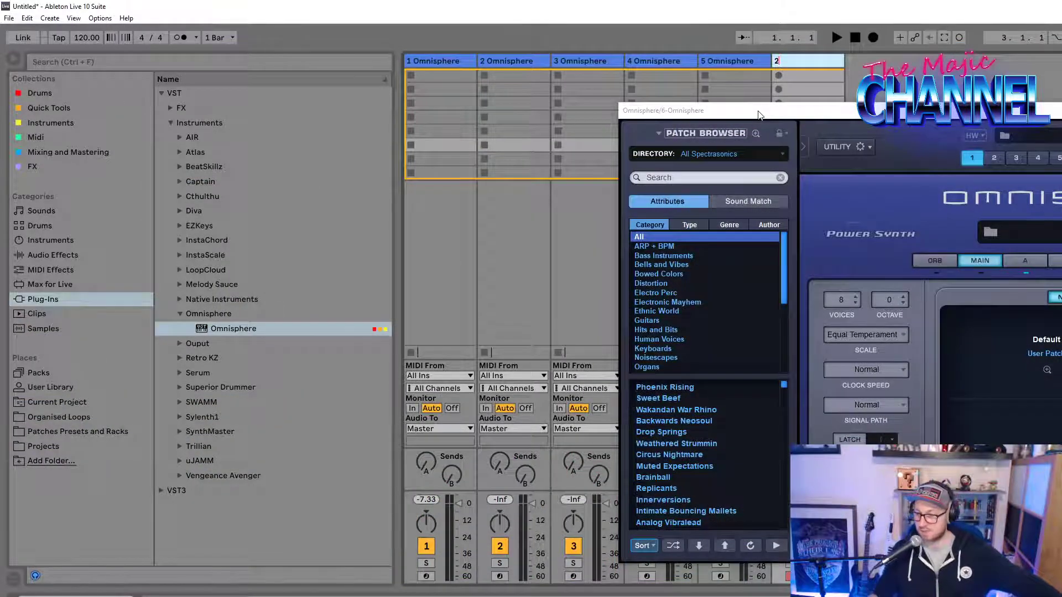
click(836, 112)
drag(836, 112, 344, 90)
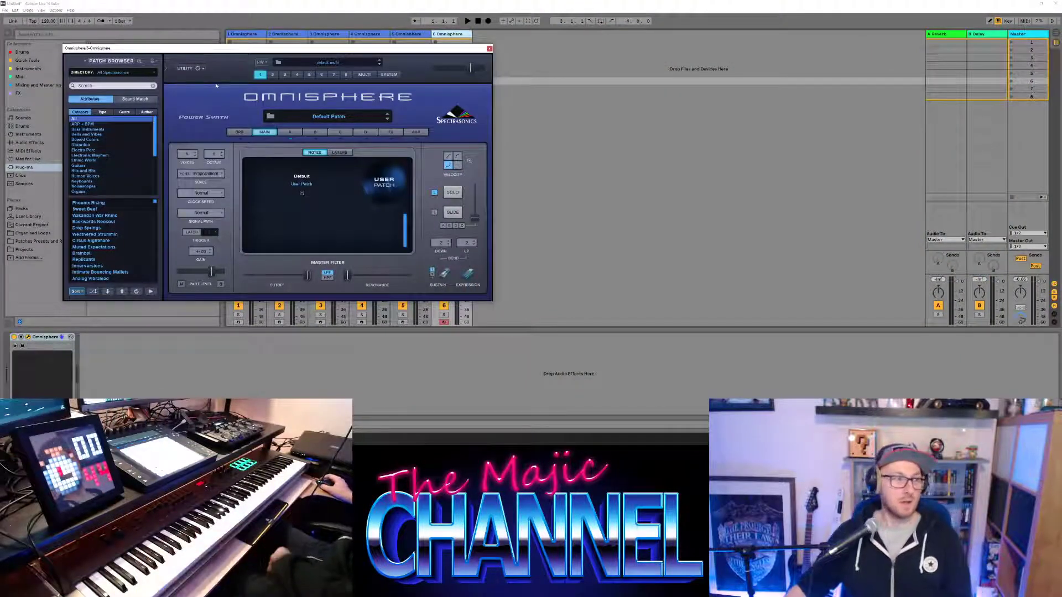
drag(229, 48, 607, 86)
Step: Select the first Omnisphere track and open the layer A editing page of its patch
click(245, 34)
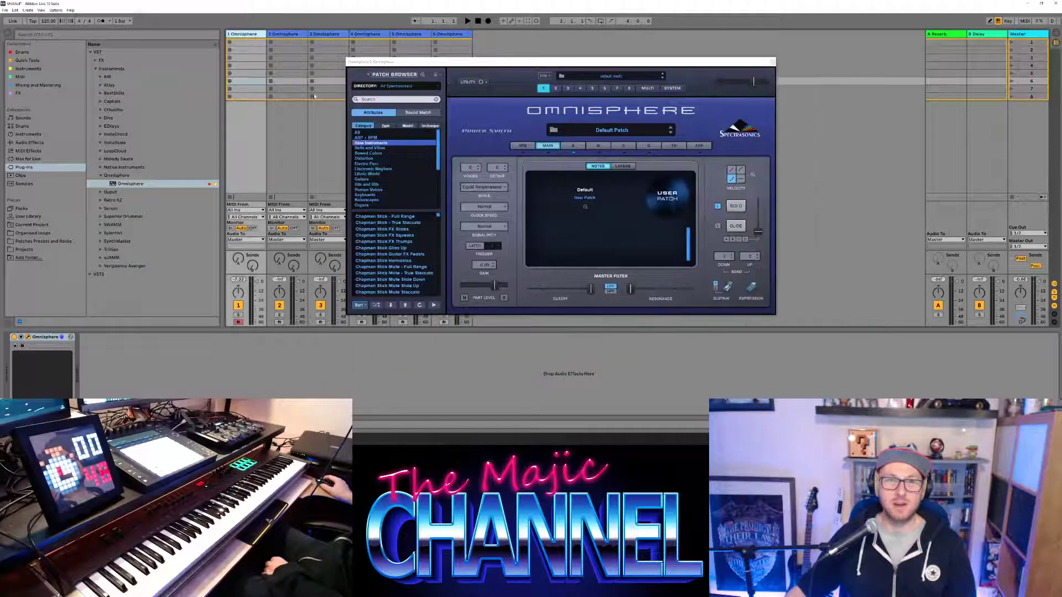
mouse_move(413, 61)
mouse_down()
mouse_move(444, 82)
mouse_move(433, 63)
mouse_up()
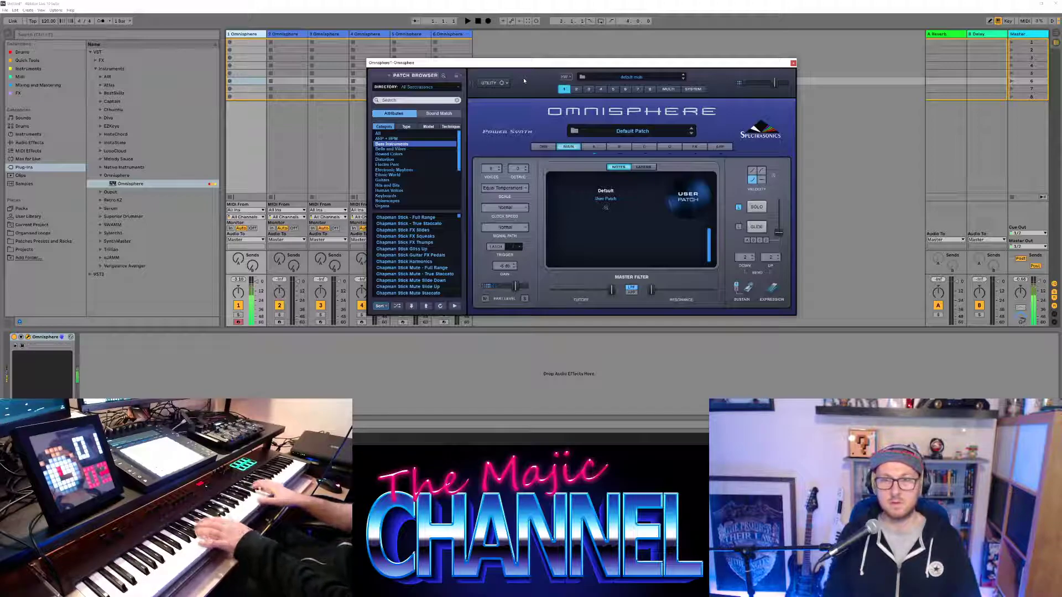
click(594, 147)
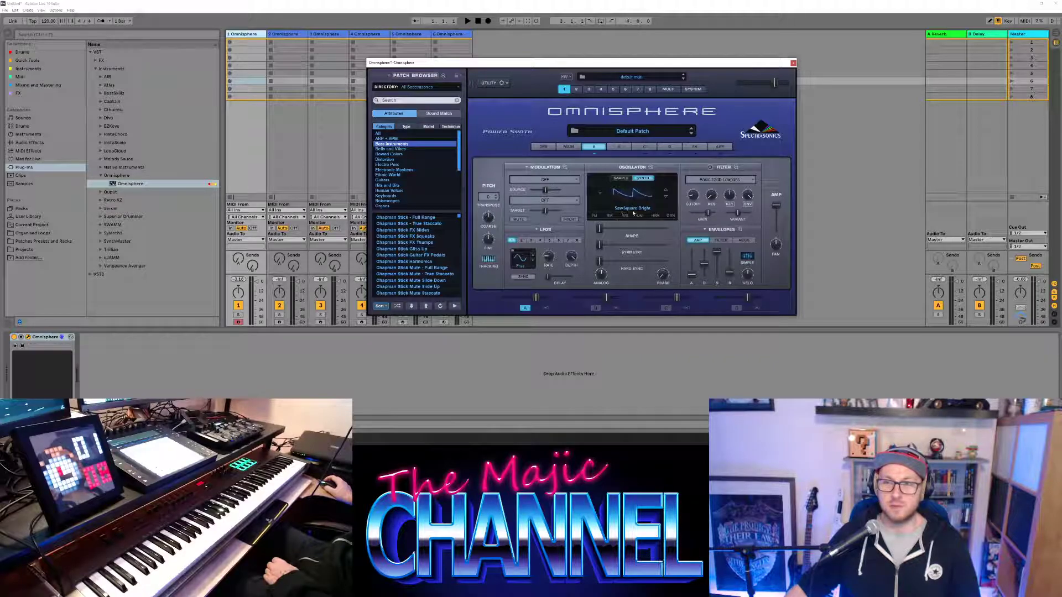
drag(580, 65, 404, 45)
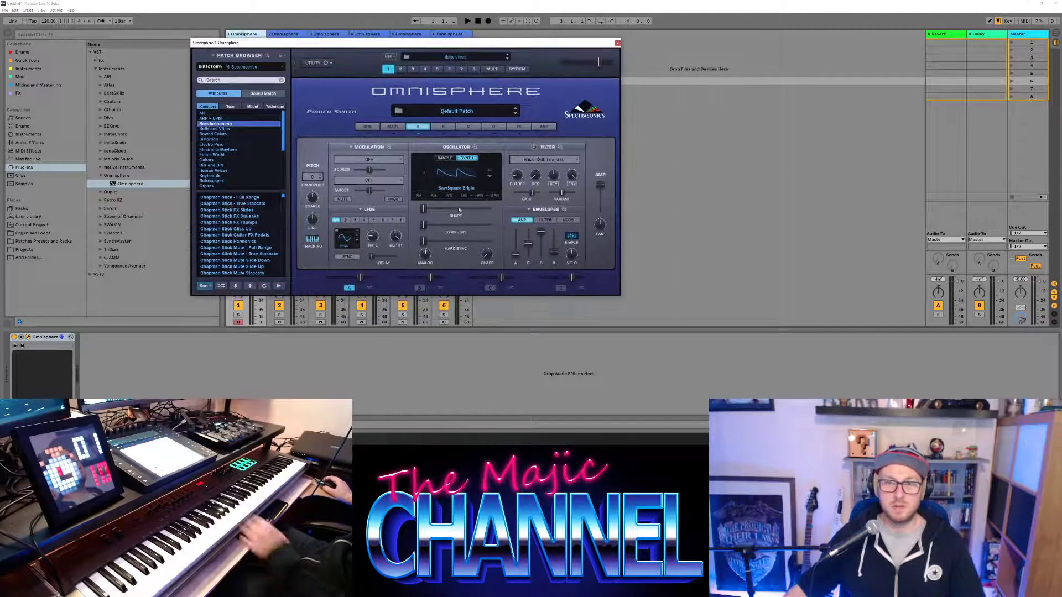
Step: Set layer A's synth oscillator to the Andromeda Saw waveform from the classic sawtooth waveforms
mouse_move(428, 207)
mouse_down()
mouse_move(487, 210)
mouse_move(420, 209)
mouse_up()
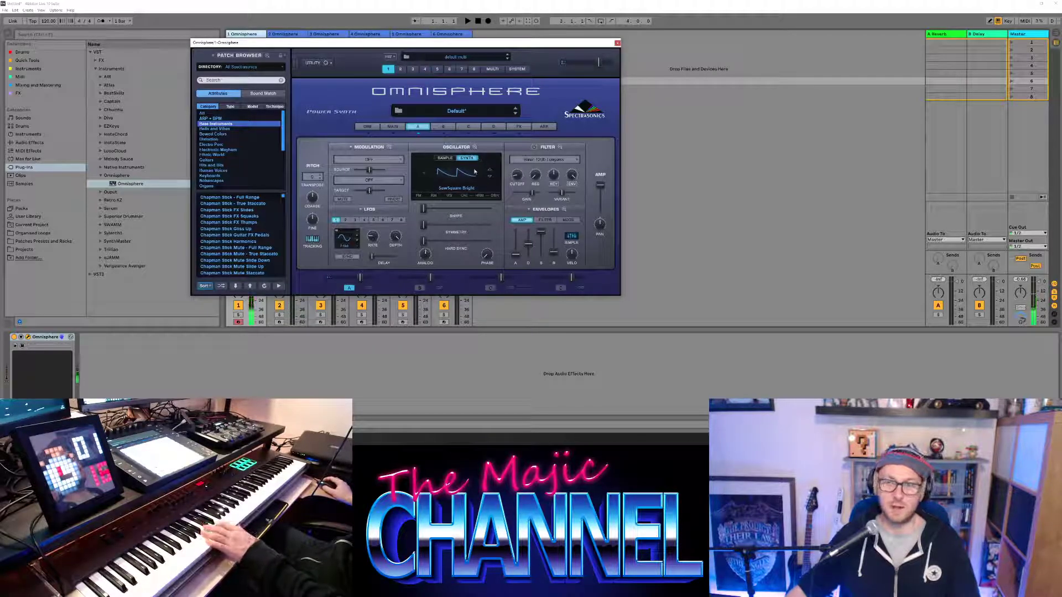
click(481, 178)
mouse_move(465, 224)
mouse_move(510, 231)
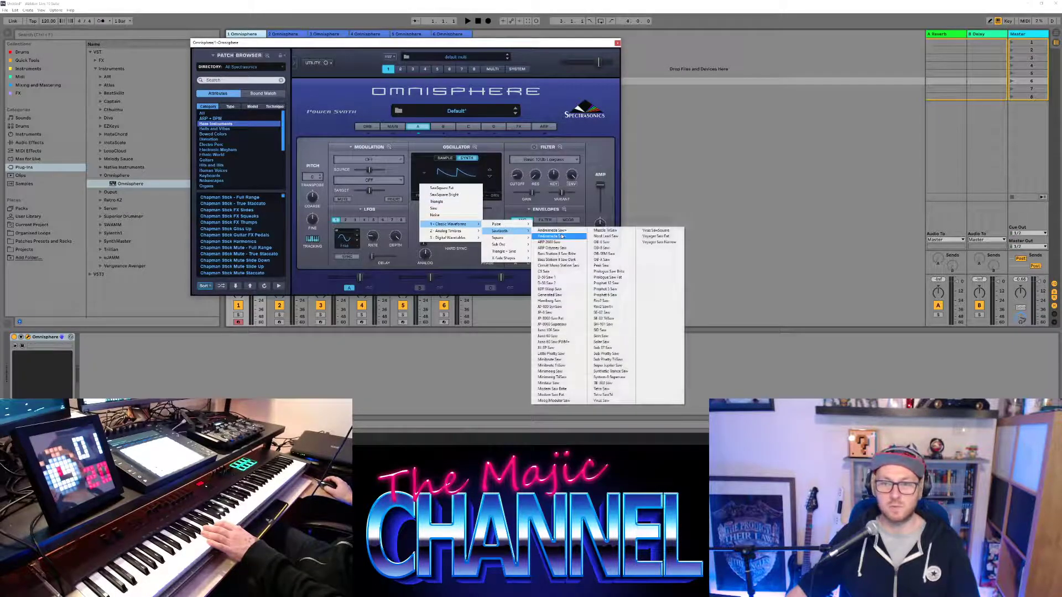
click(552, 232)
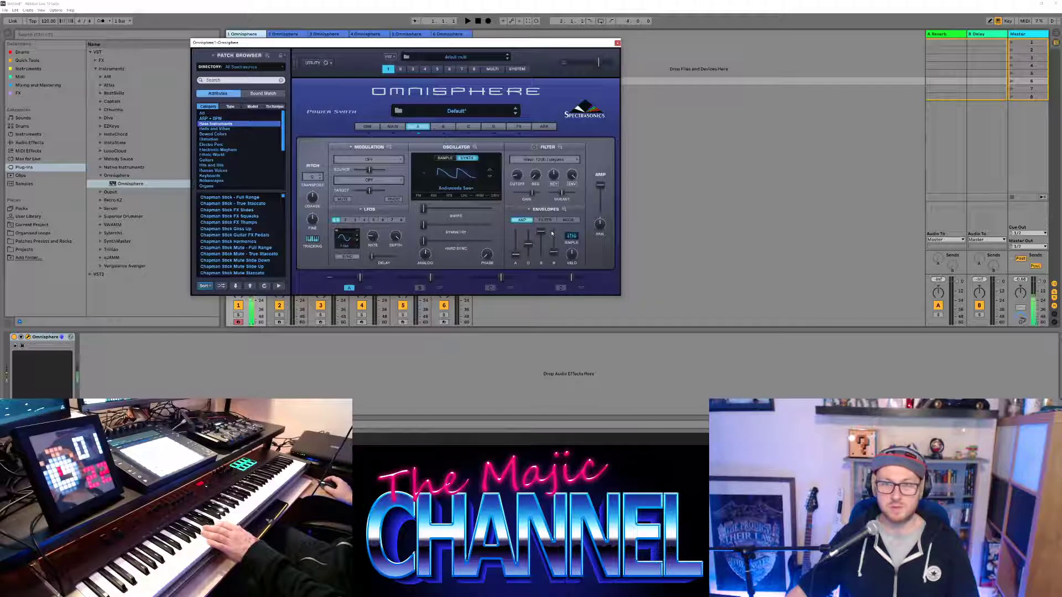
Step: Set layer A's synth oscillator to the Andromeda Square waveform from the classic square waveforms
click(464, 180)
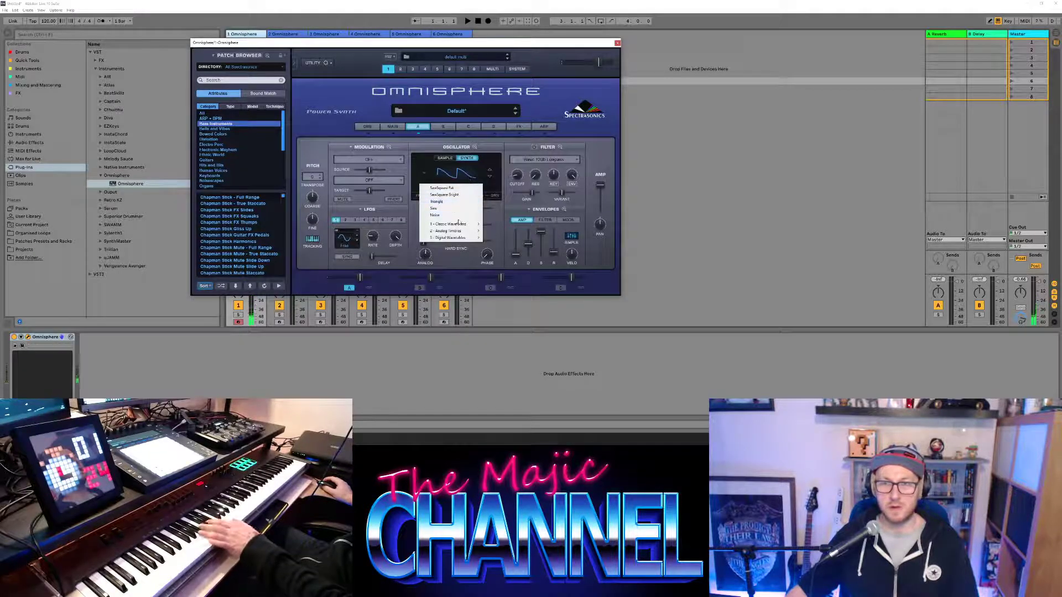
mouse_move(456, 224)
mouse_move(513, 239)
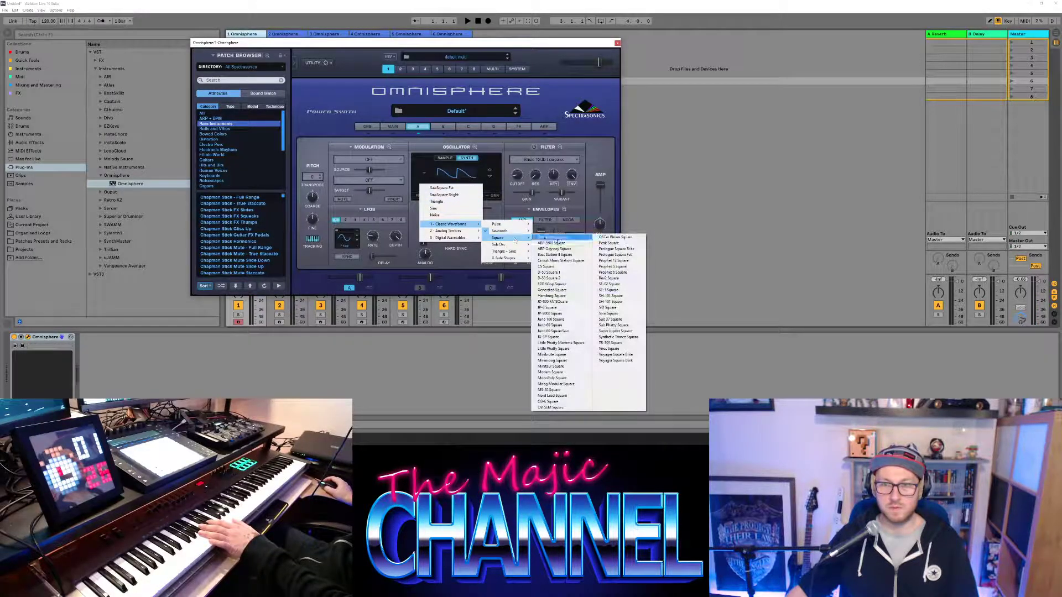
click(539, 238)
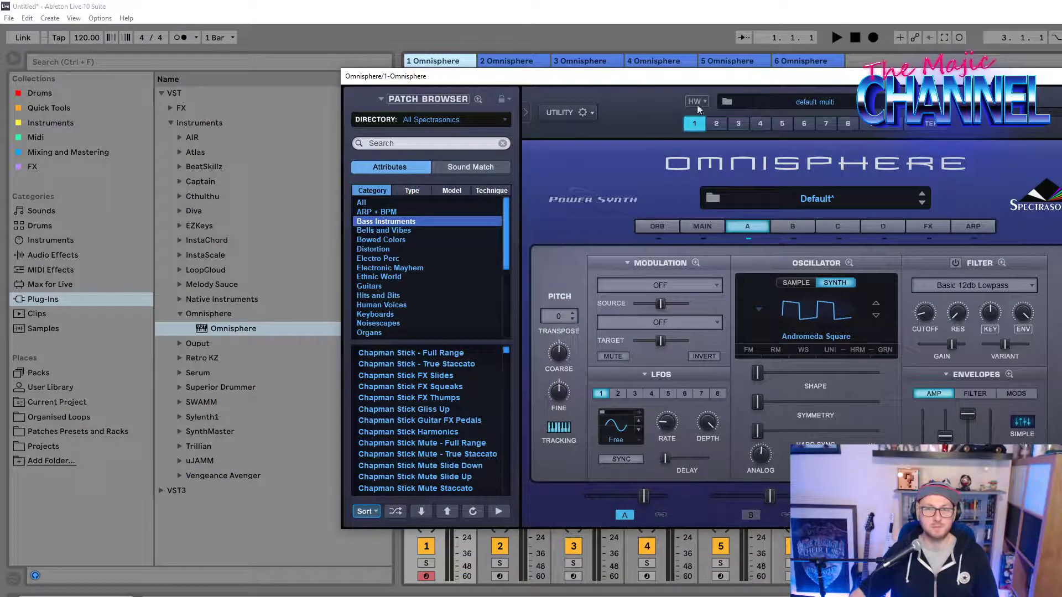
drag(529, 77, 267, 50)
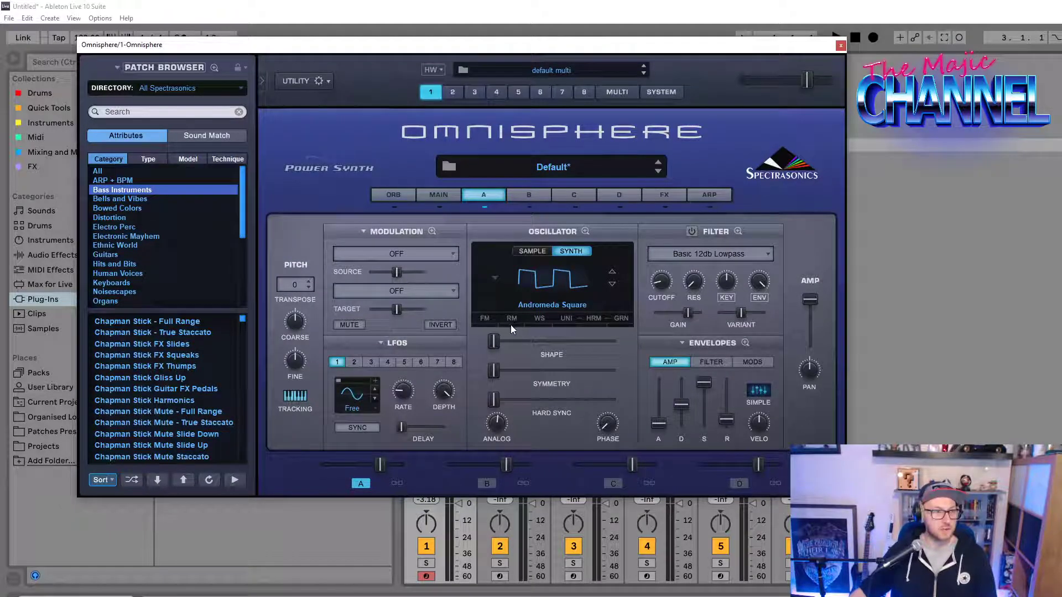
drag(499, 343, 459, 336)
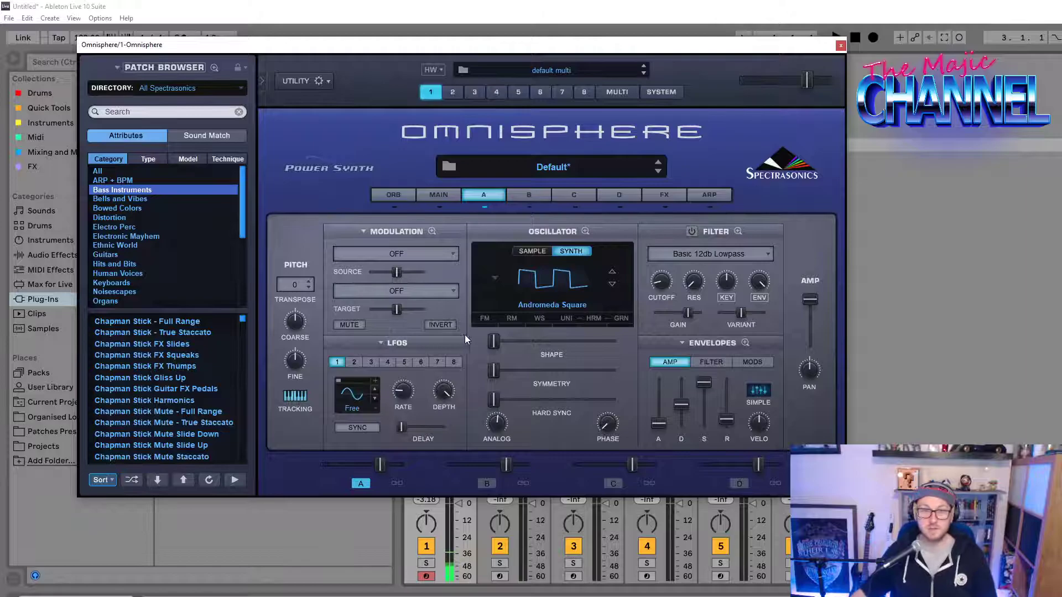
Step: Search the patch browser for "kick" across all categories
click(147, 112)
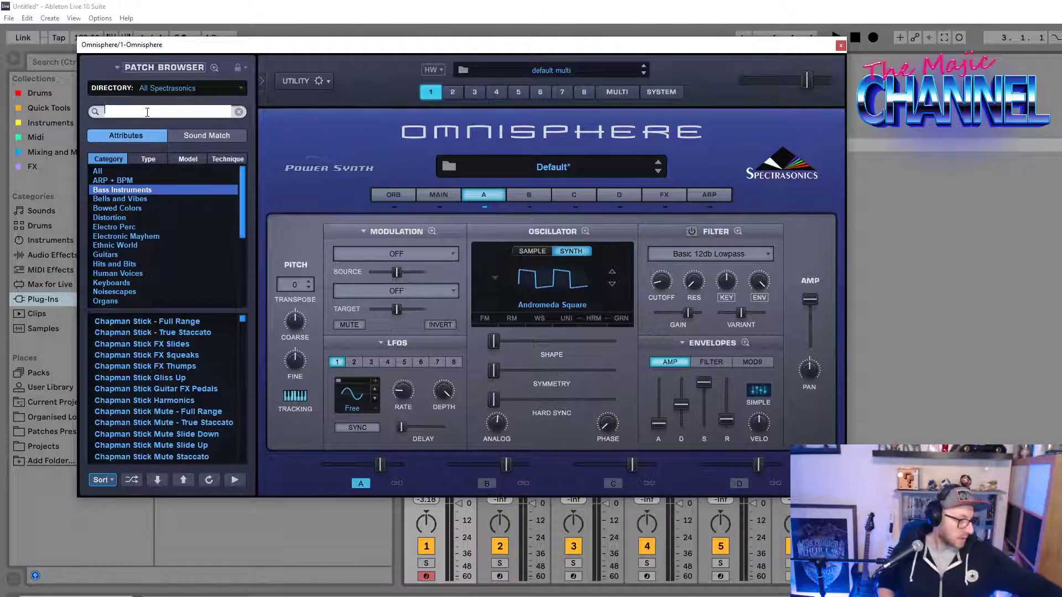
text(ki)
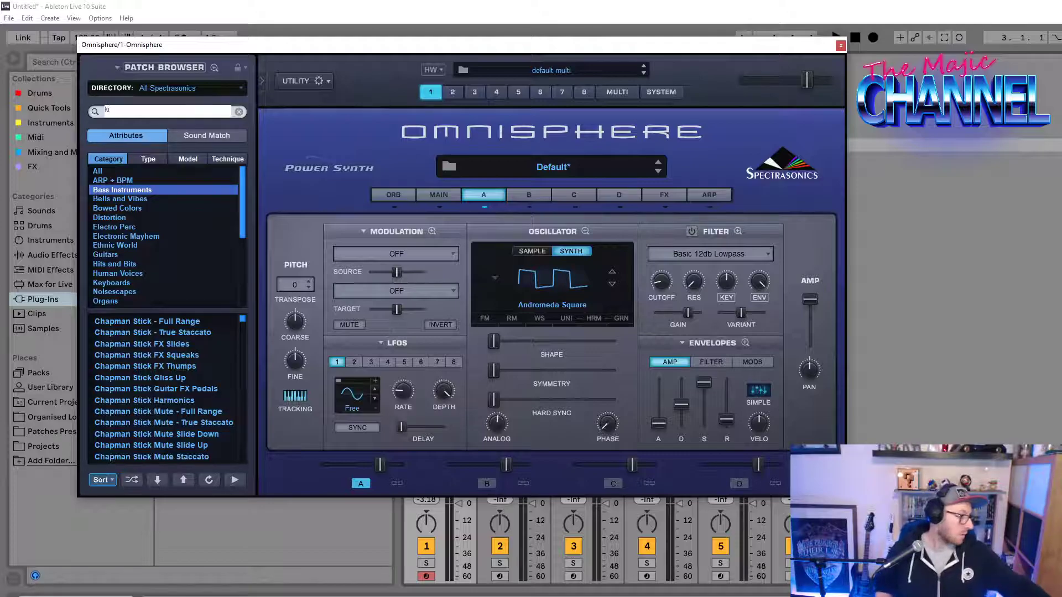
text(ck)
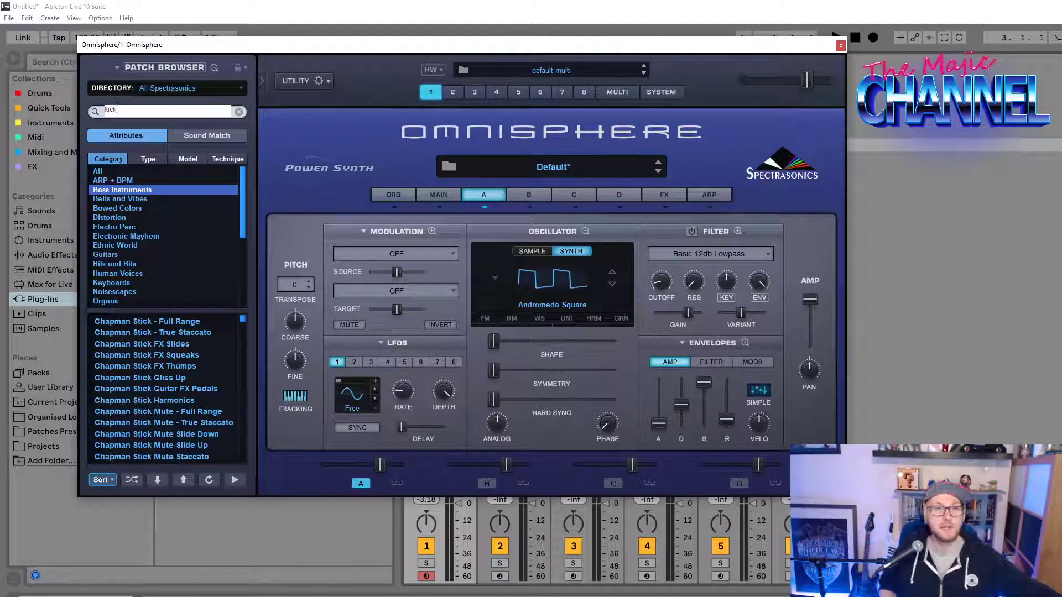
key(Return)
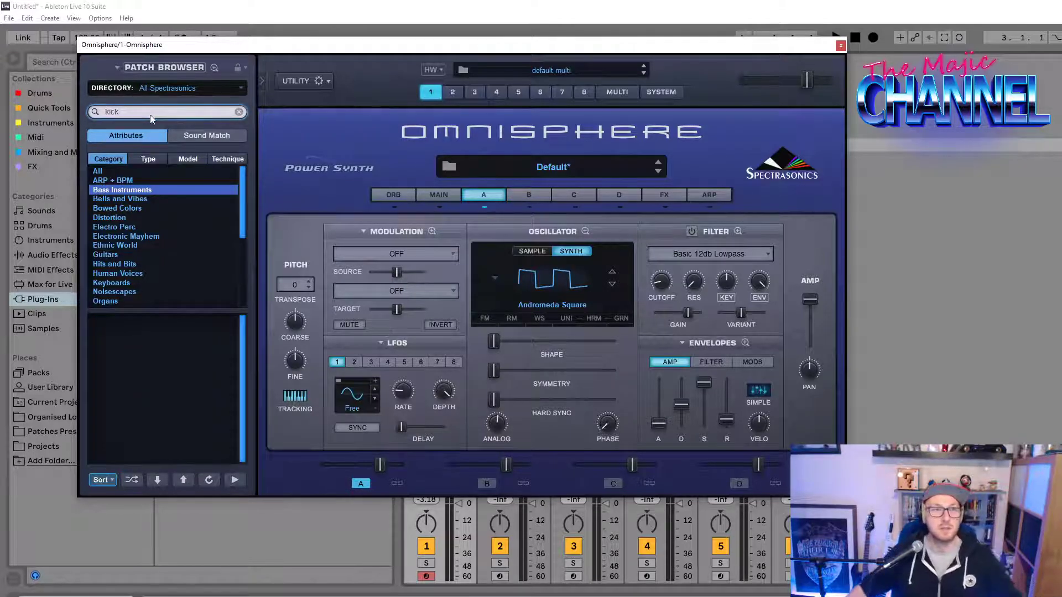
click(113, 173)
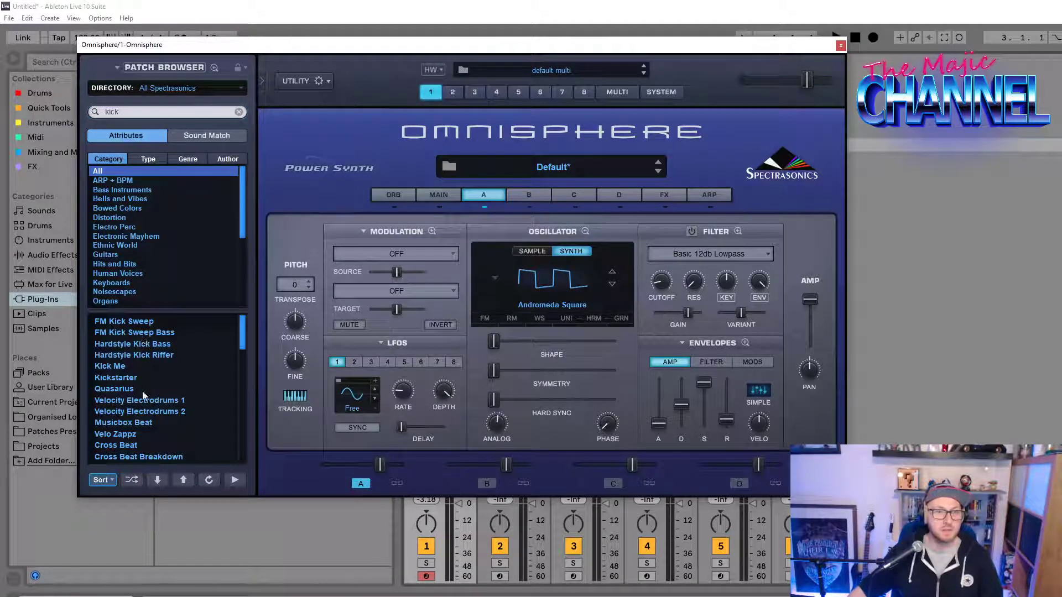
Step: Load the FM Kick Sweep patch from the search results and turn off its arpeggiator
drag(243, 338, 247, 363)
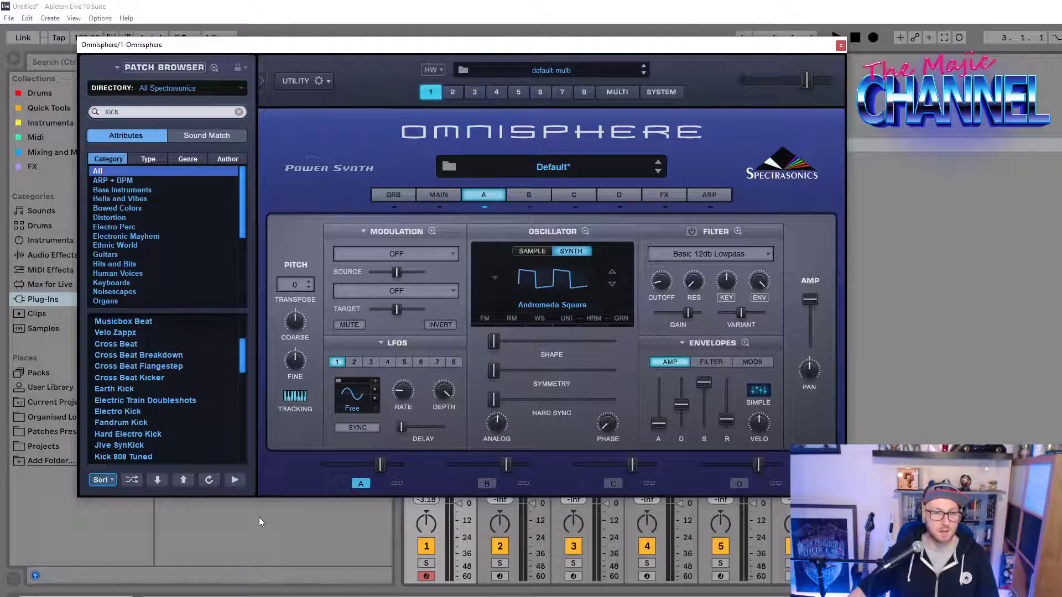
click(236, 480)
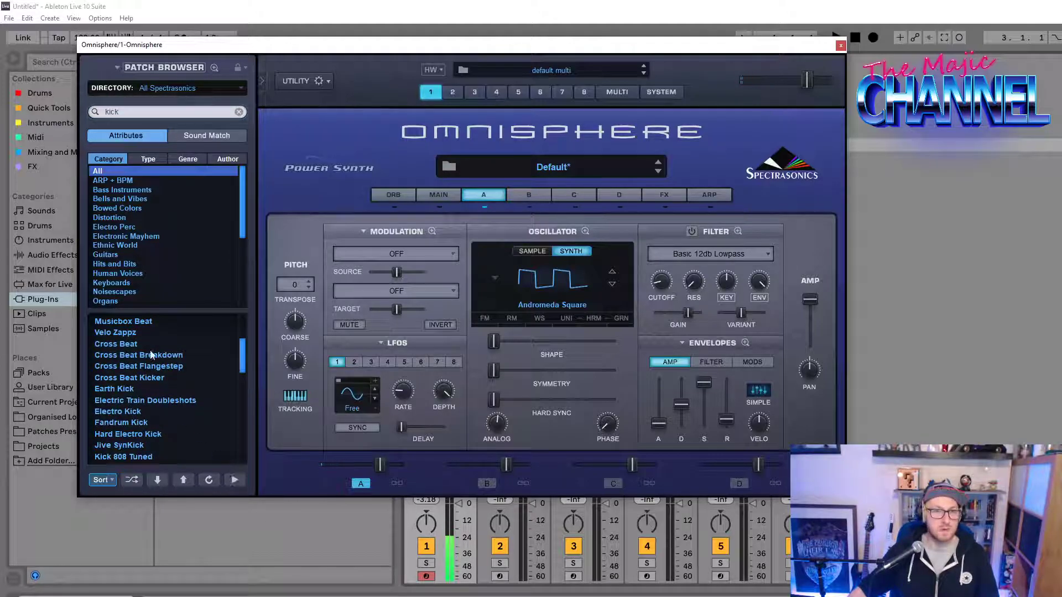
scroll(130, 332, up, 3)
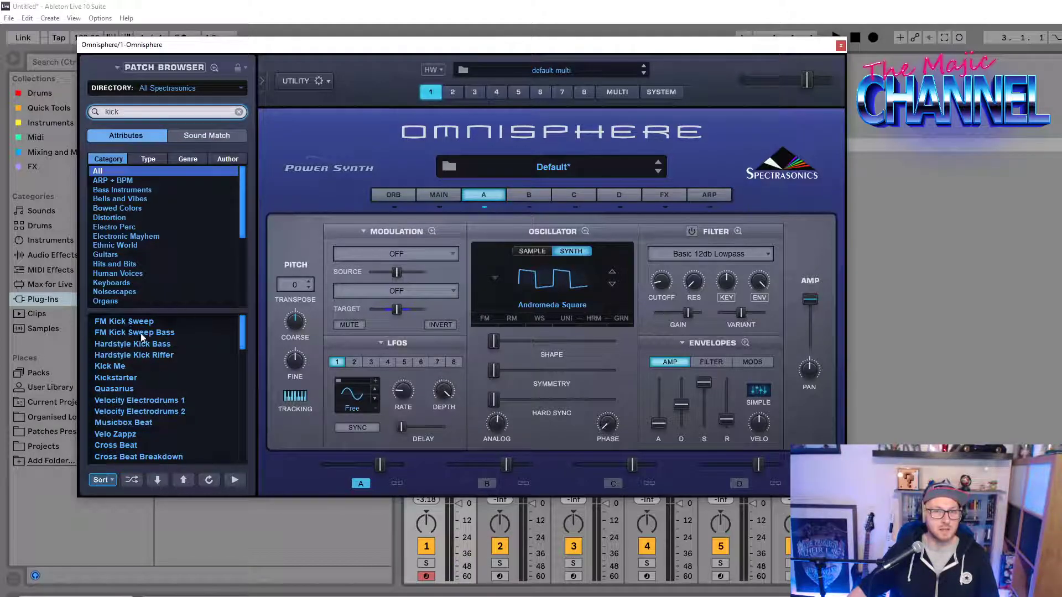
click(142, 322)
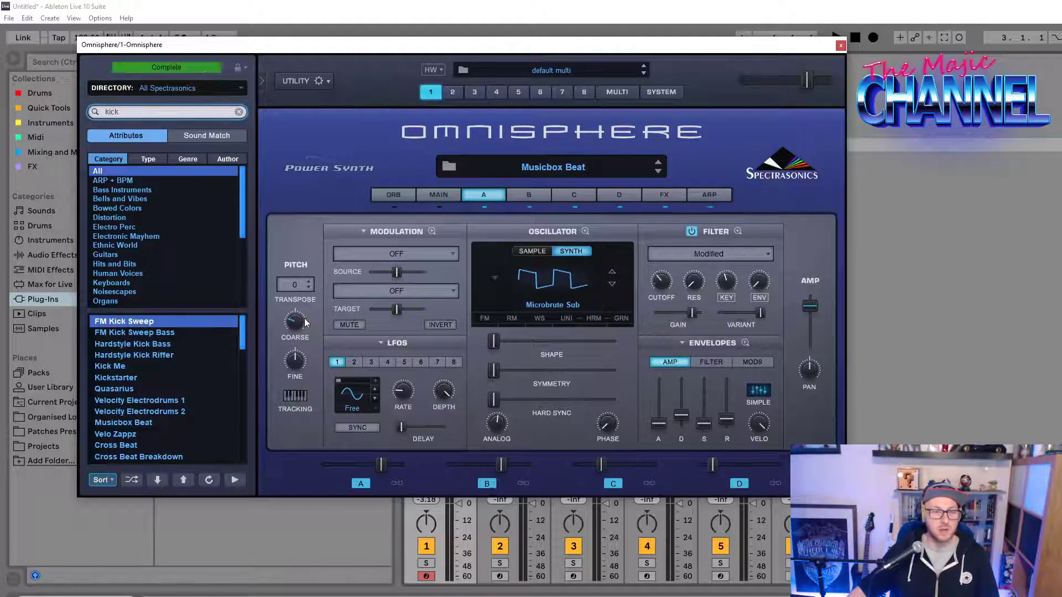
click(235, 480)
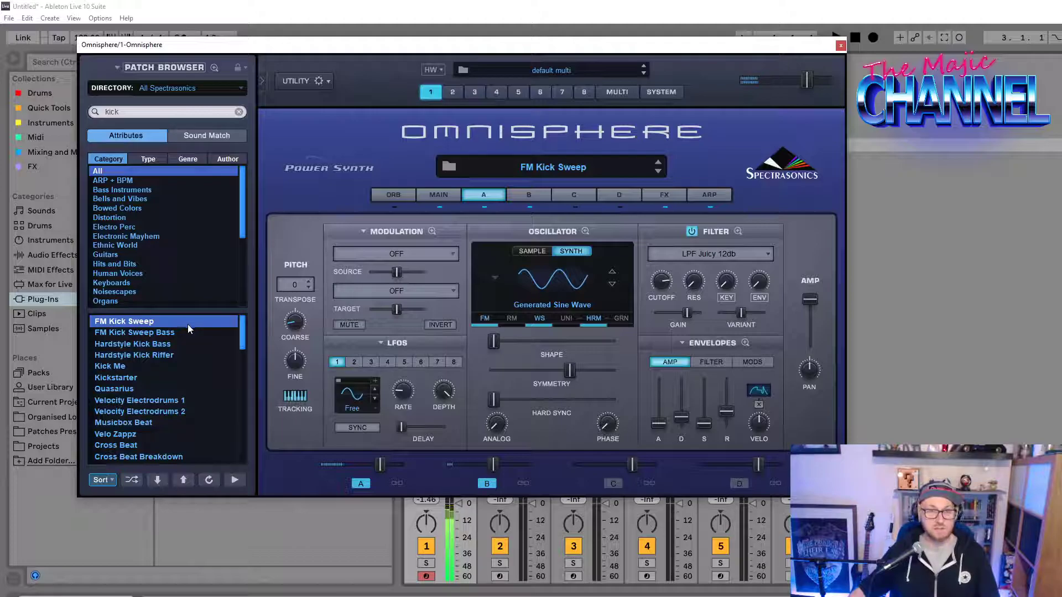
click(707, 194)
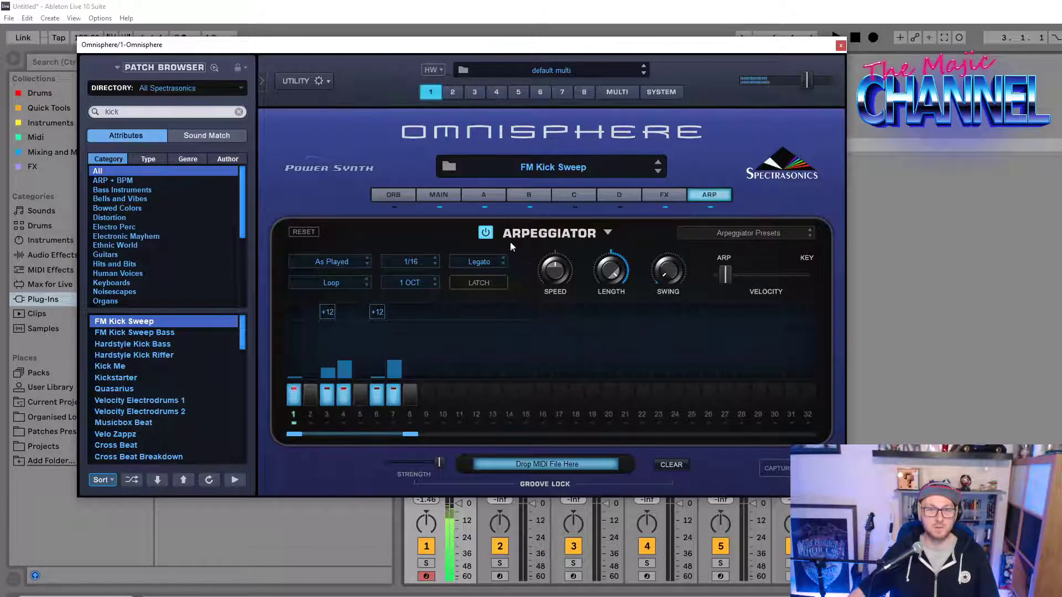
click(486, 234)
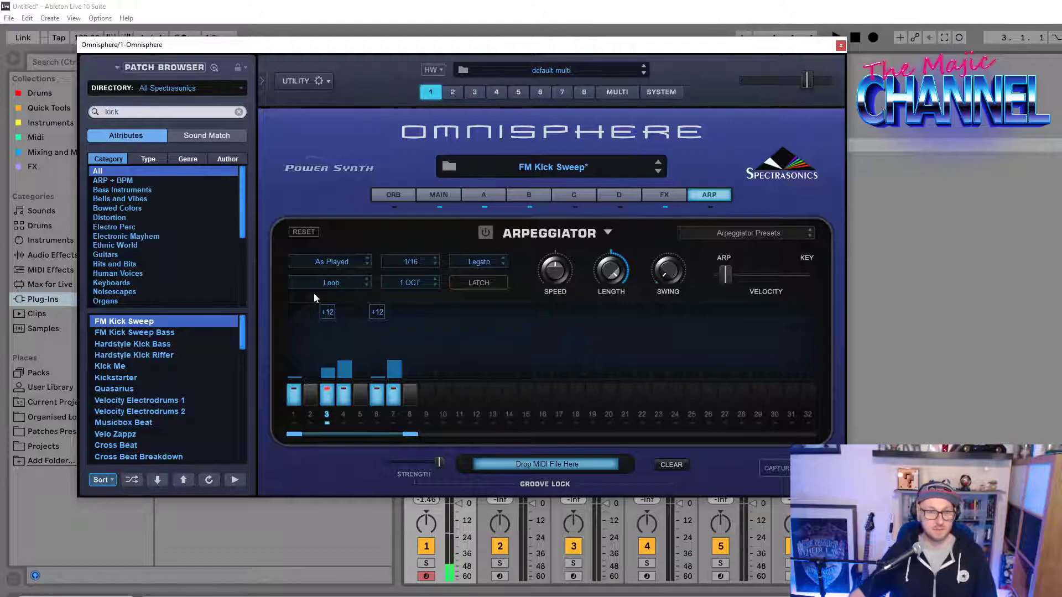
Step: Audition the Cross Beat and Earth Kick patches from the kick search results
drag(245, 330, 247, 349)
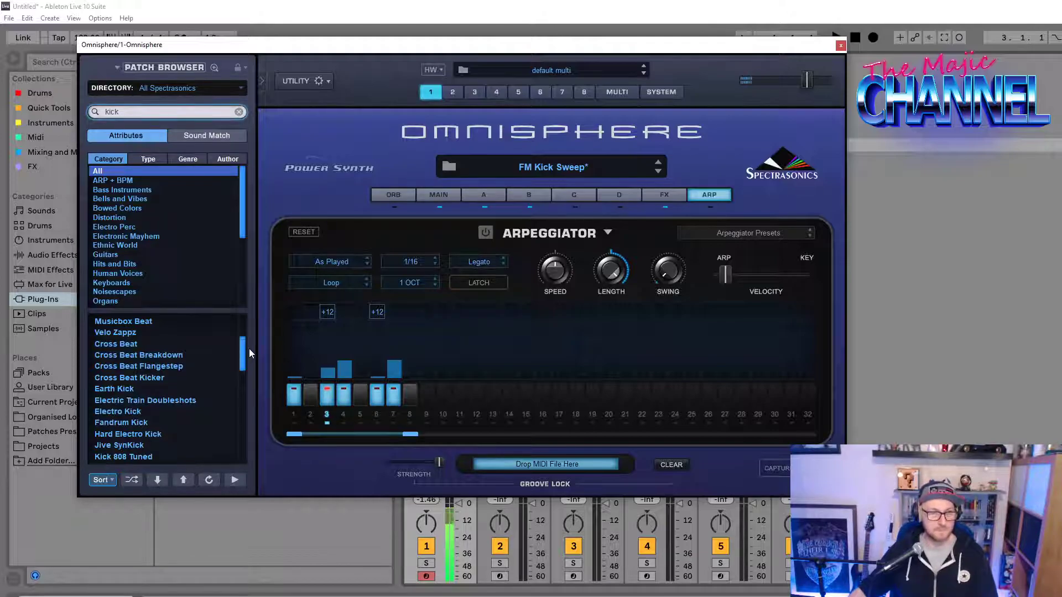
drag(248, 349, 250, 348)
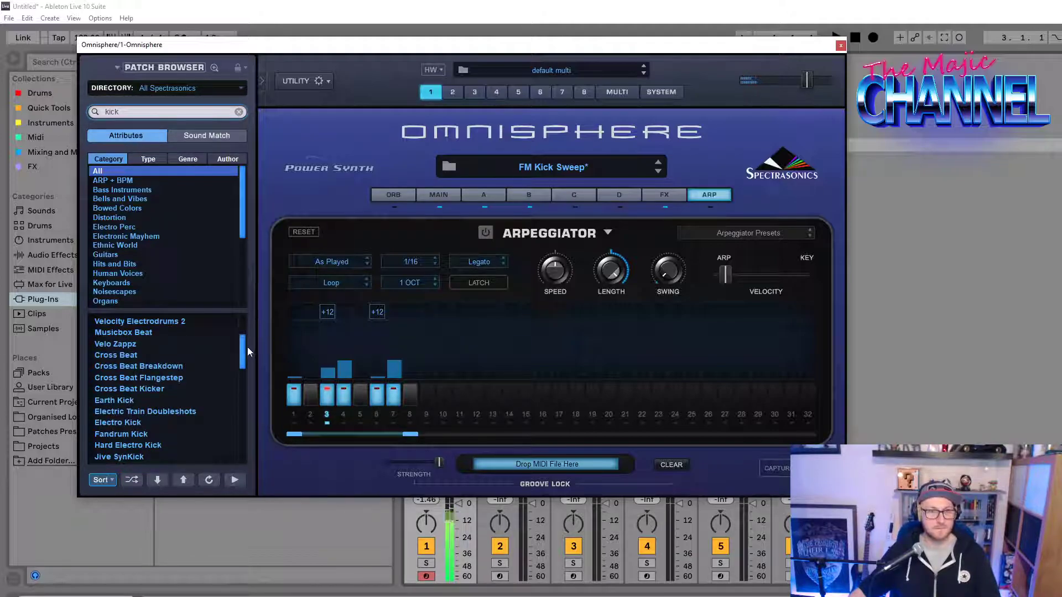
scroll(114, 354, up, 3)
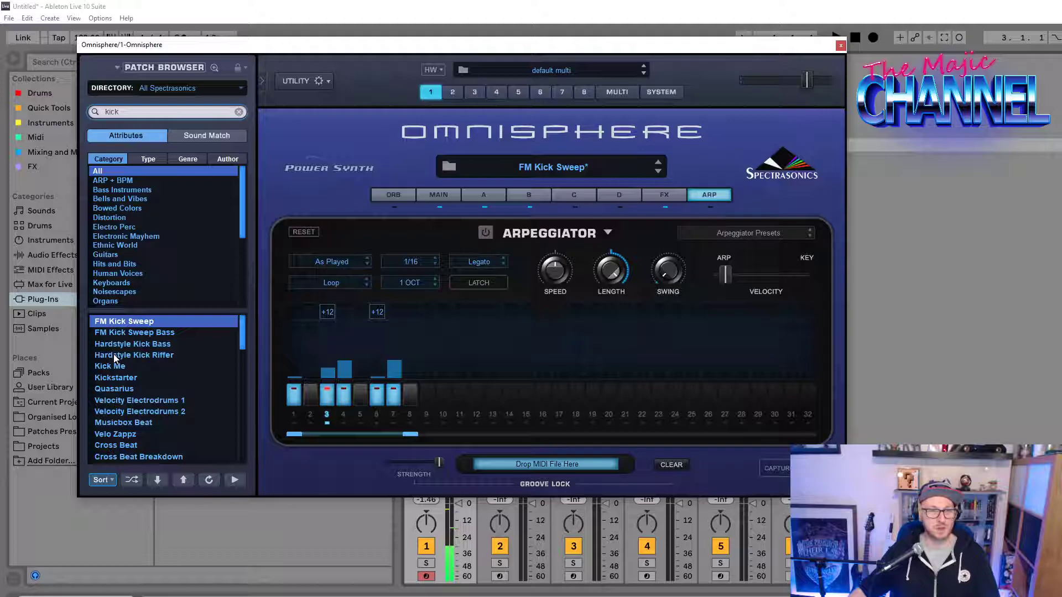
click(149, 446)
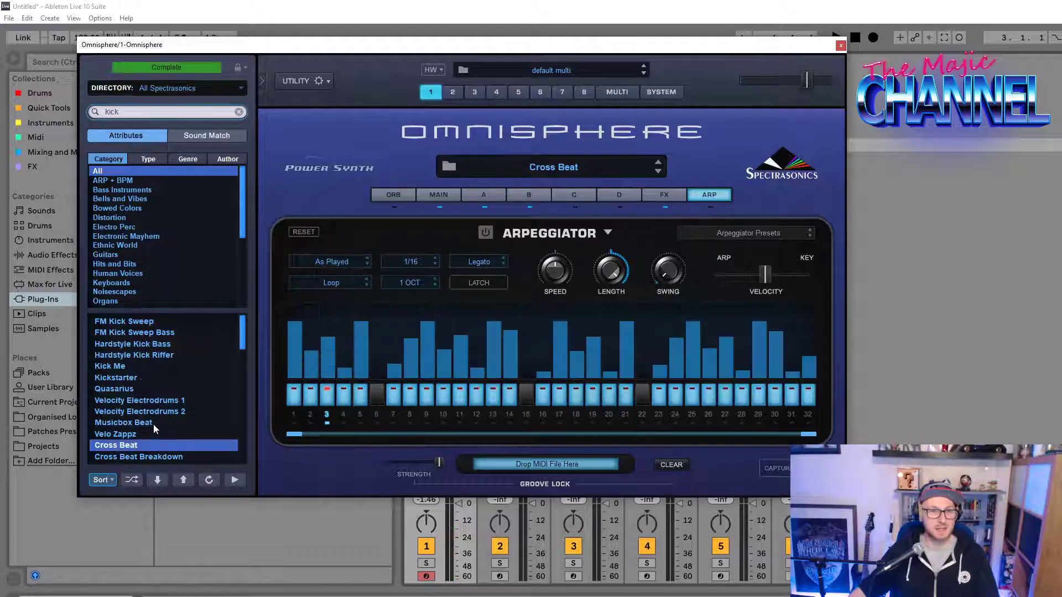
scroll(154, 434, down, 1)
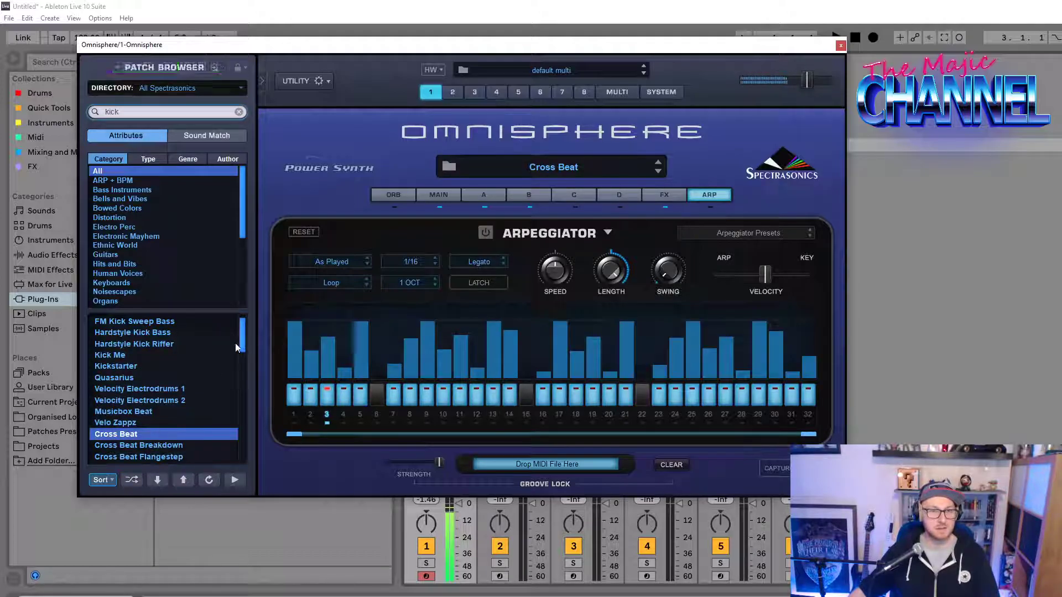
drag(244, 347, 246, 359)
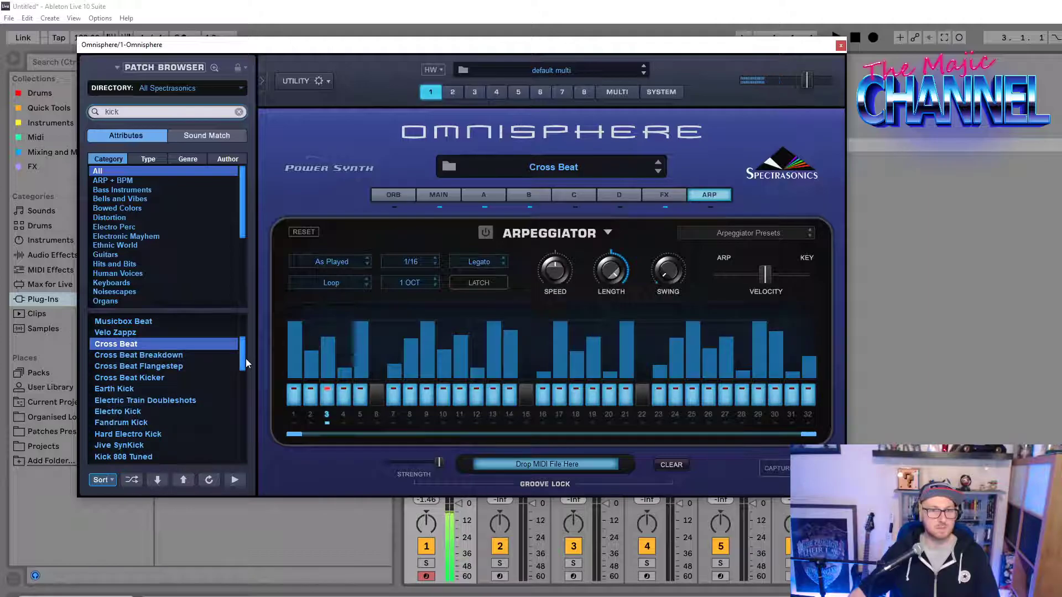
click(152, 389)
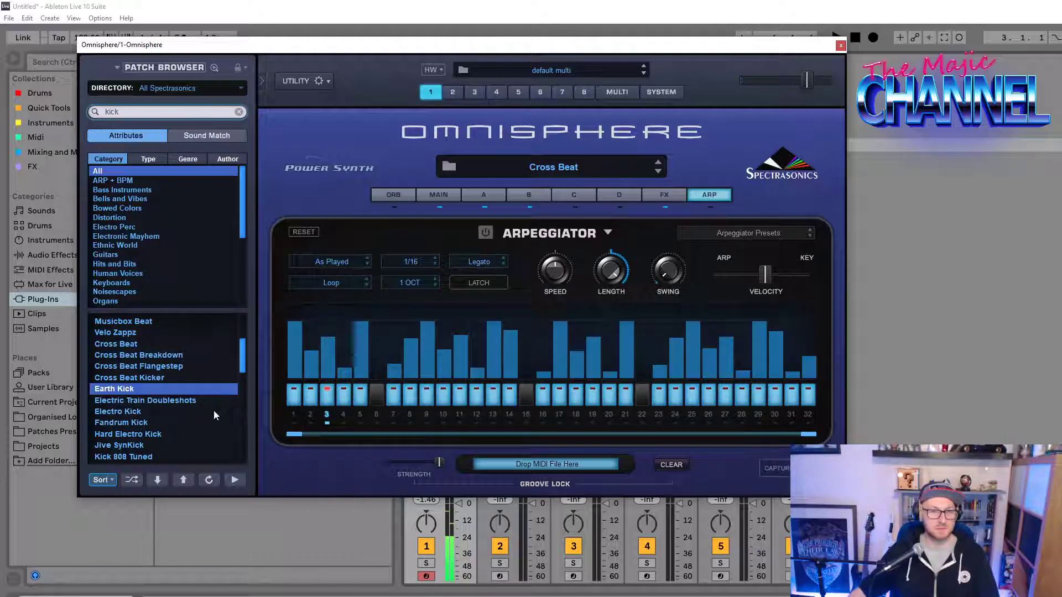
Step: Load the Kick 808 Tuned patch from the kick search results
drag(242, 357, 245, 371)
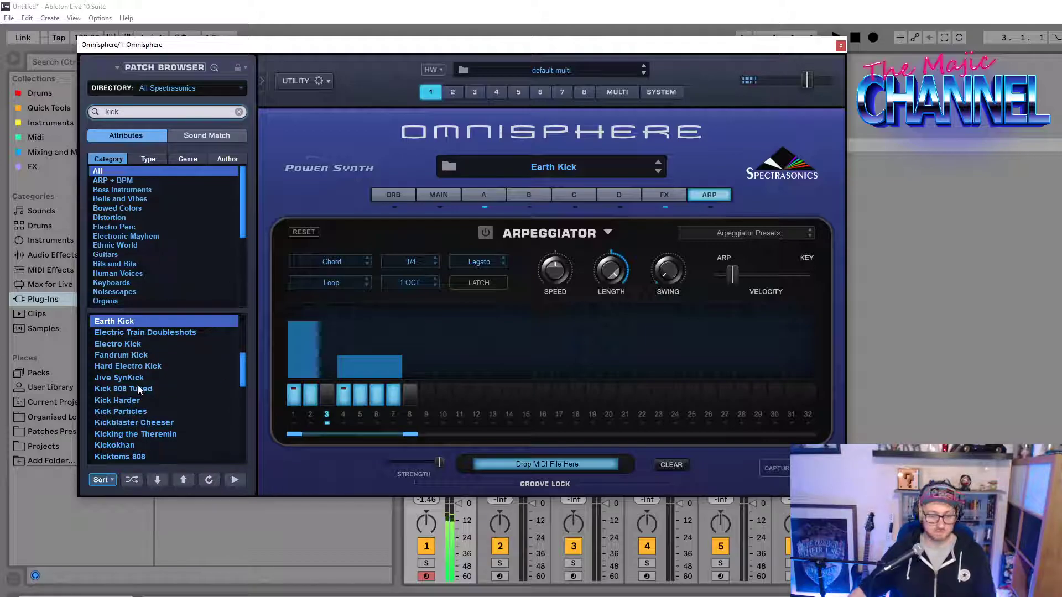
click(141, 390)
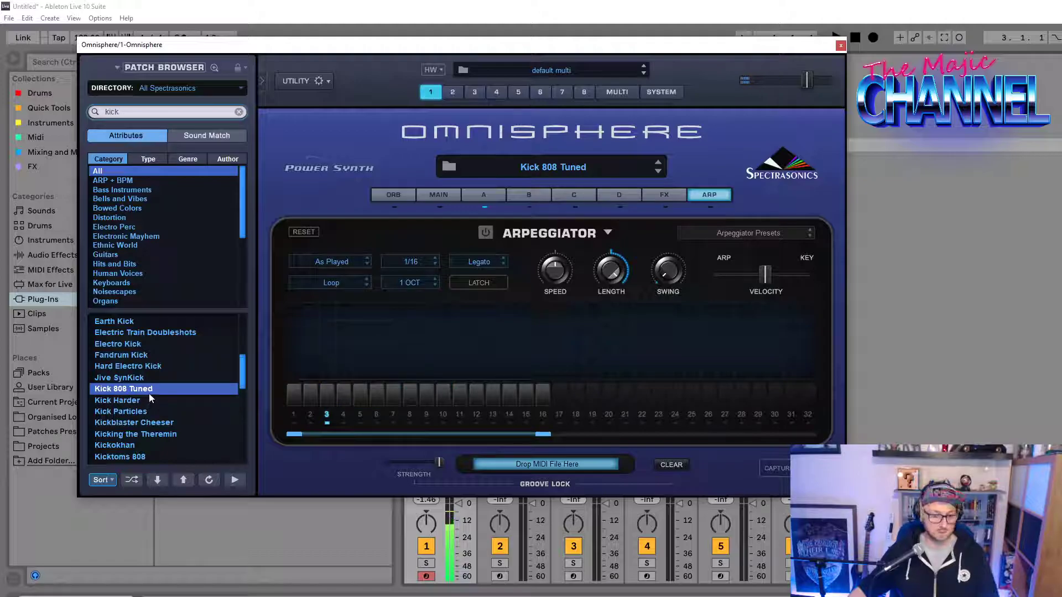
Step: Audition the Jive SynKick patch and load Kicktoms 808 from the kick search results on track 1
key(Up)
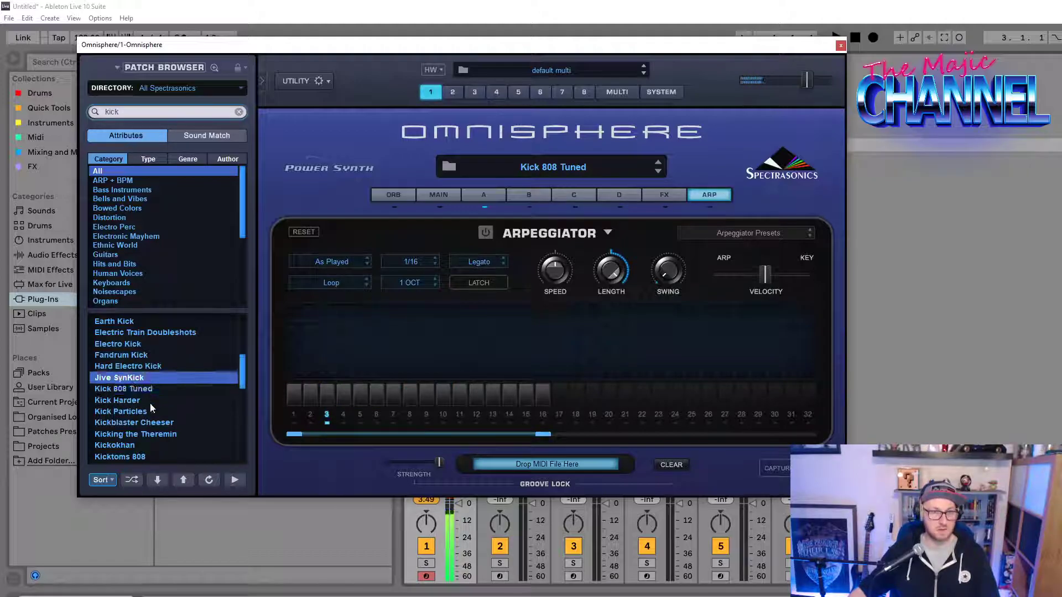
click(135, 457)
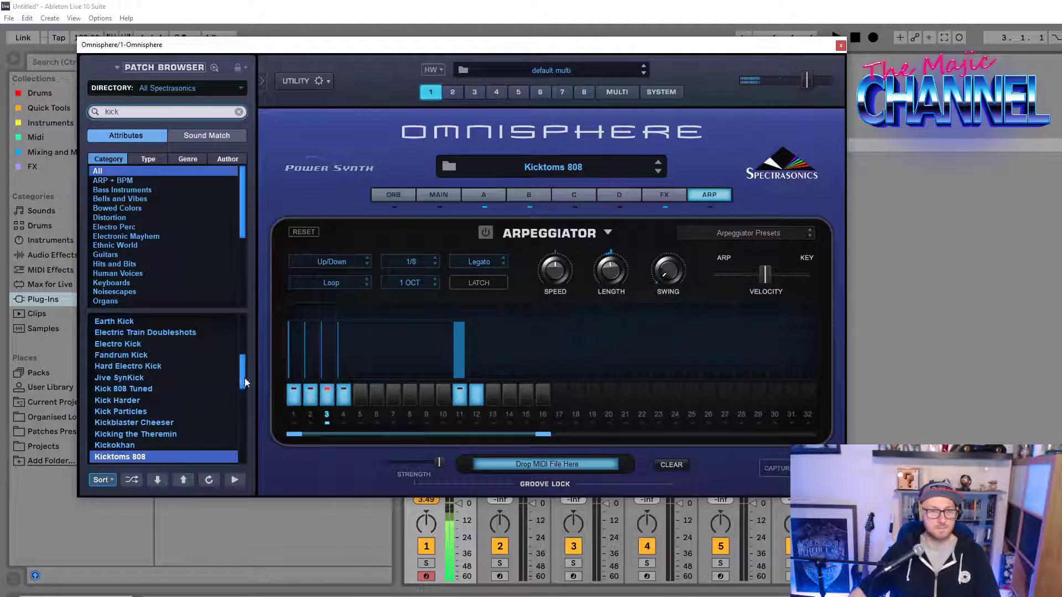
Step: Reposition the Omnisphere window, view the multi mixer page, and return to part 1
drag(244, 376, 245, 392)
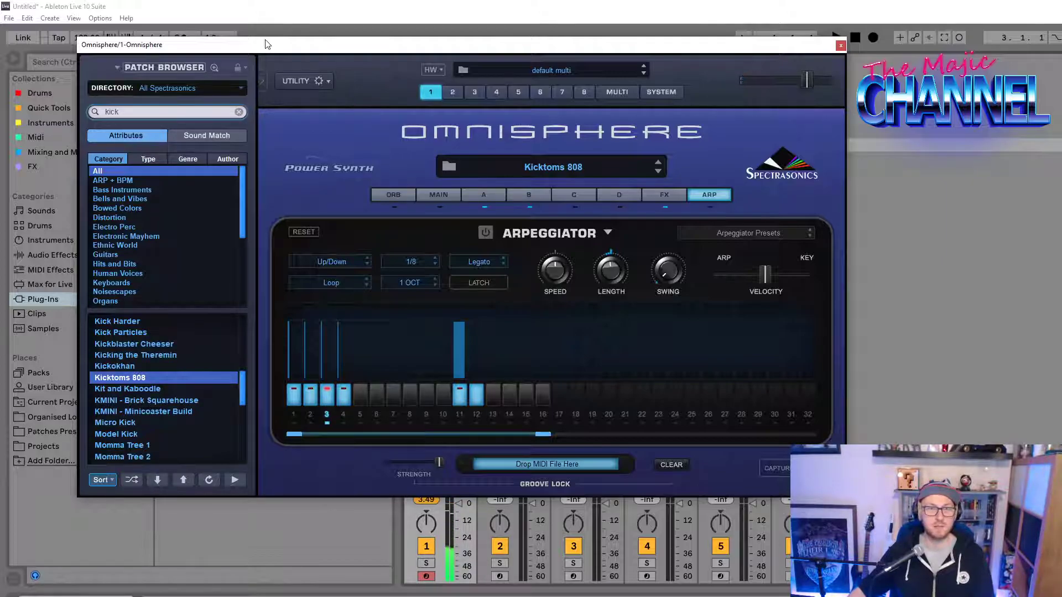
drag(267, 44, 725, 142)
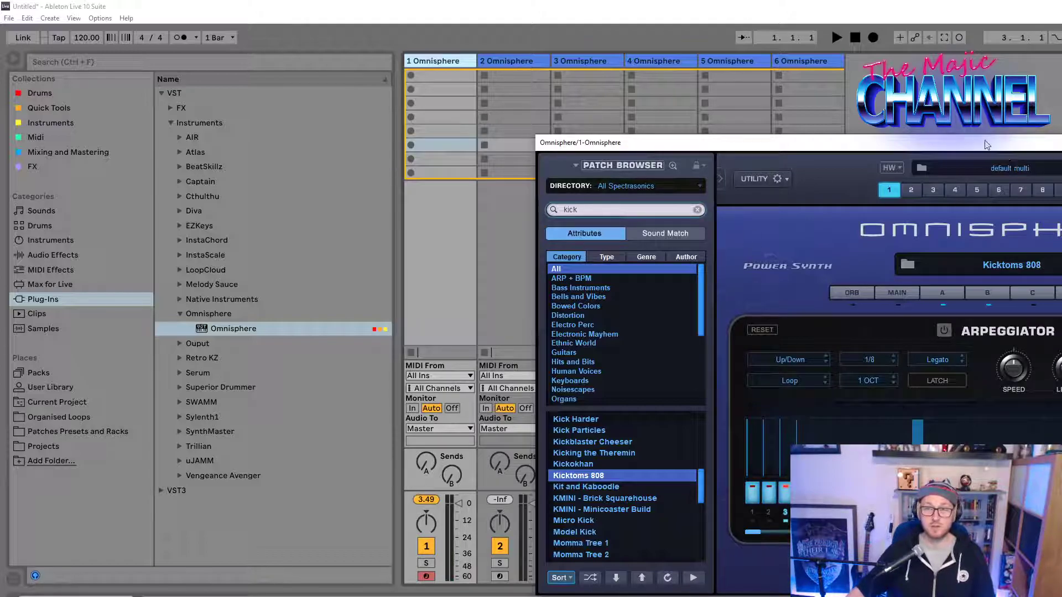
drag(984, 139, 1017, 145)
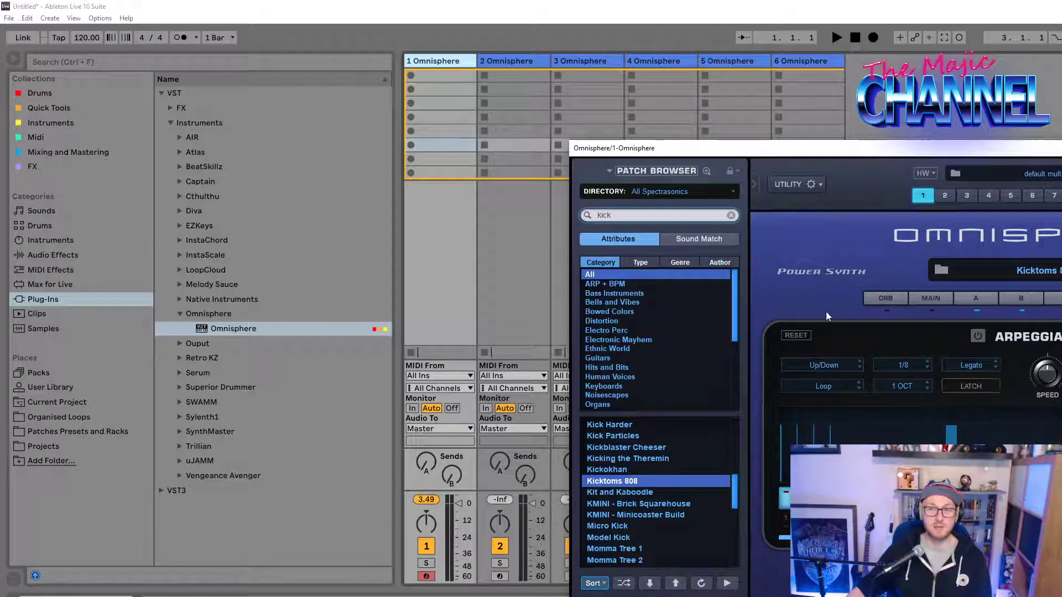
drag(867, 151, 560, 164)
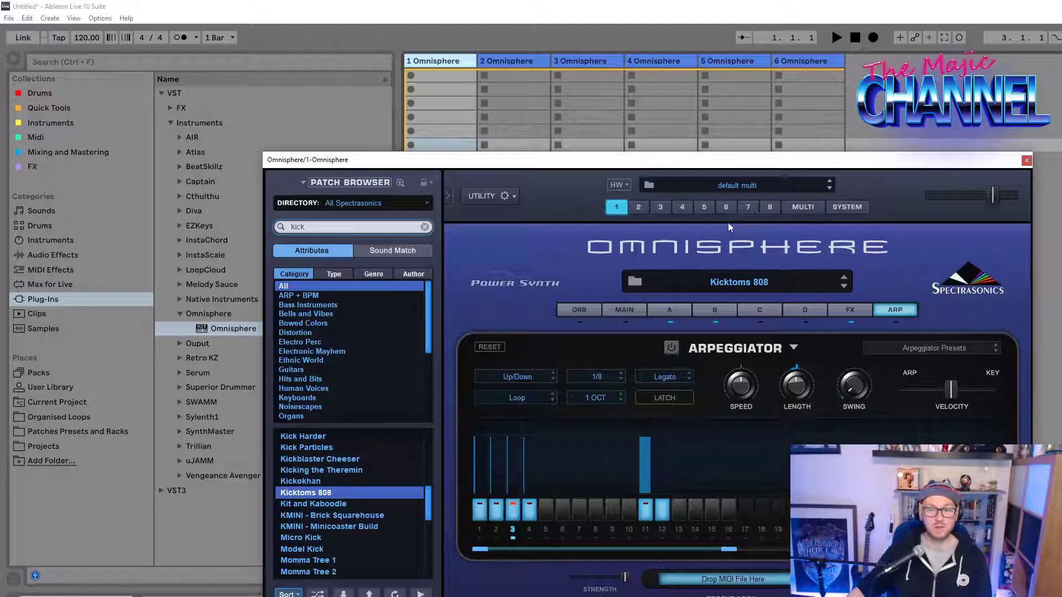
click(796, 206)
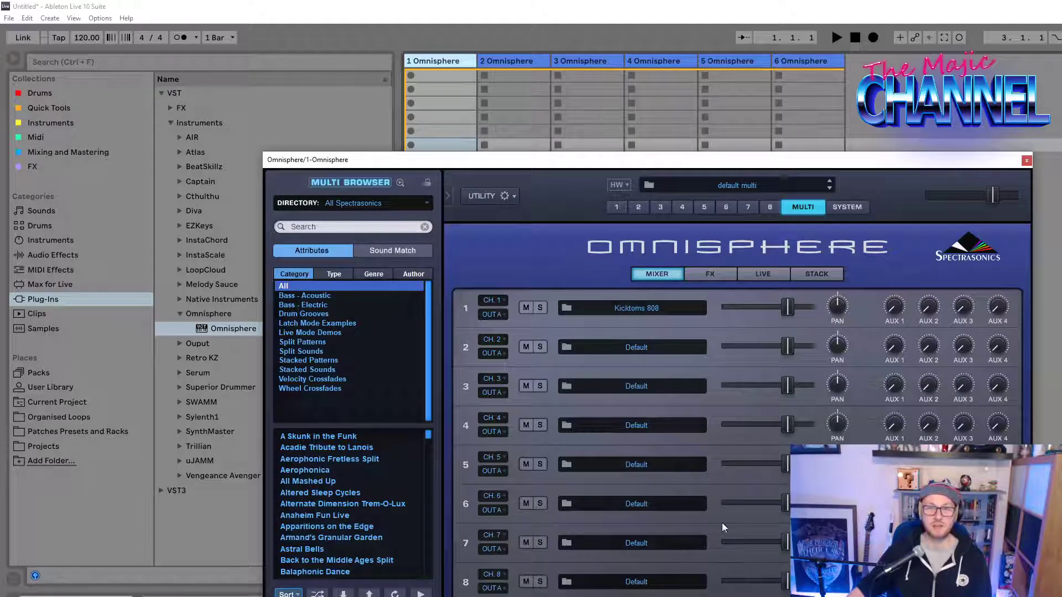
click(615, 209)
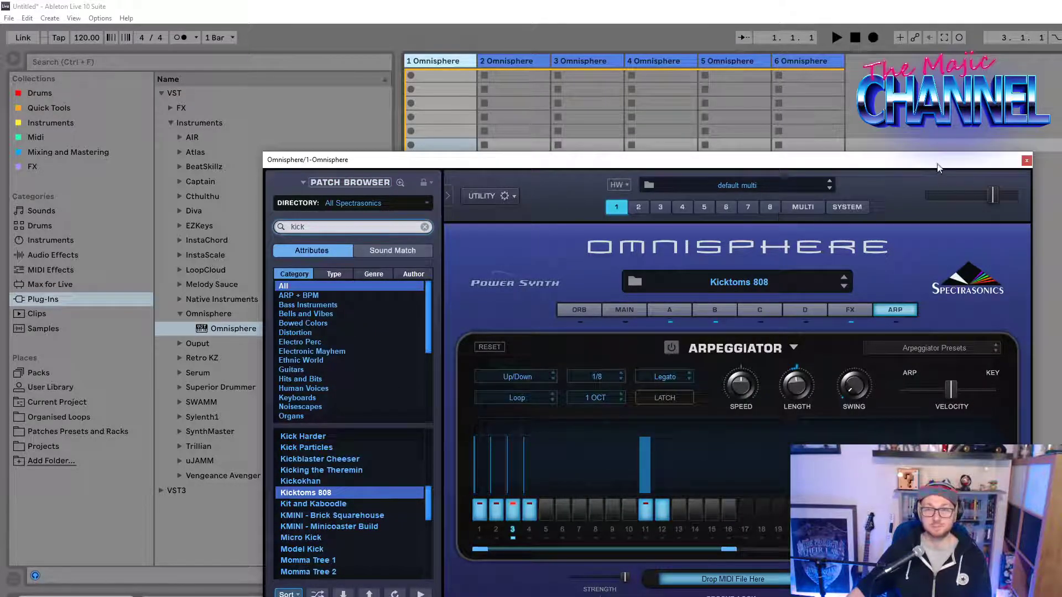
Step: Bring up Omnisphere on track 2 and search its patch browser for "kick"
click(486, 88)
drag(698, 111, 383, 137)
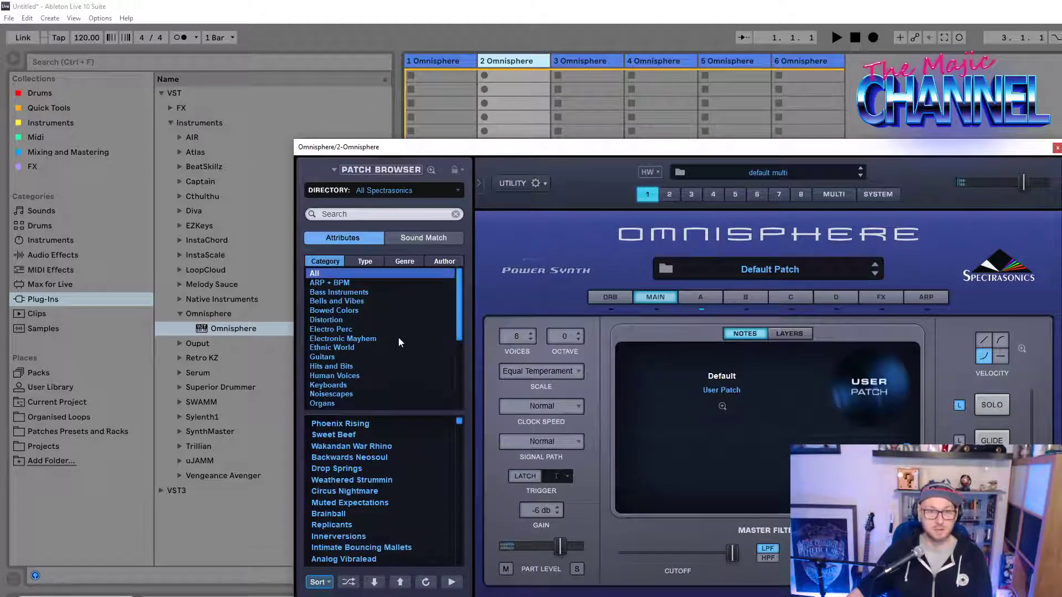
click(354, 214)
text(kick)
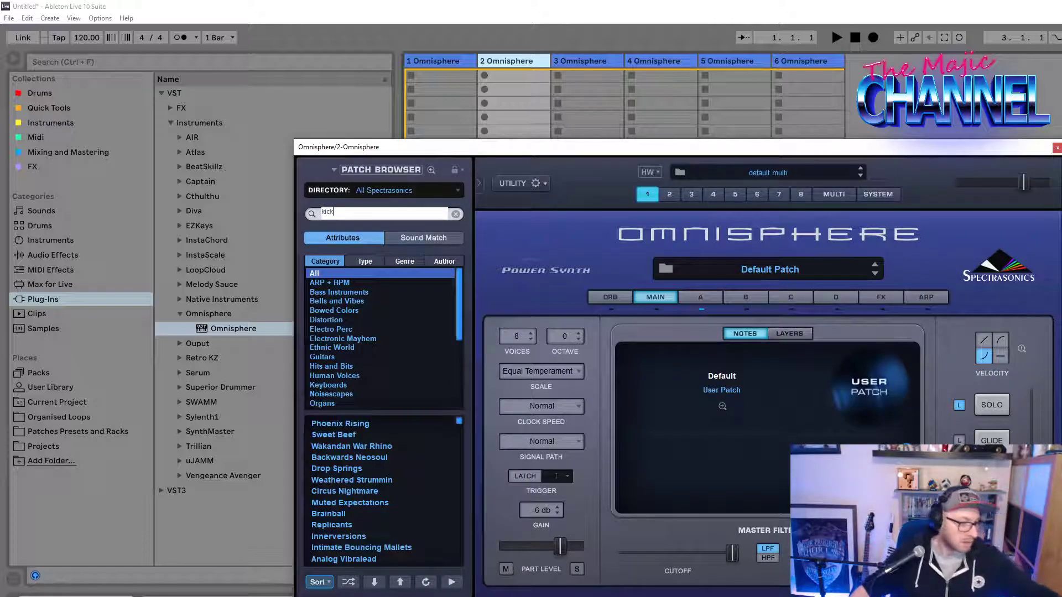
key(Return)
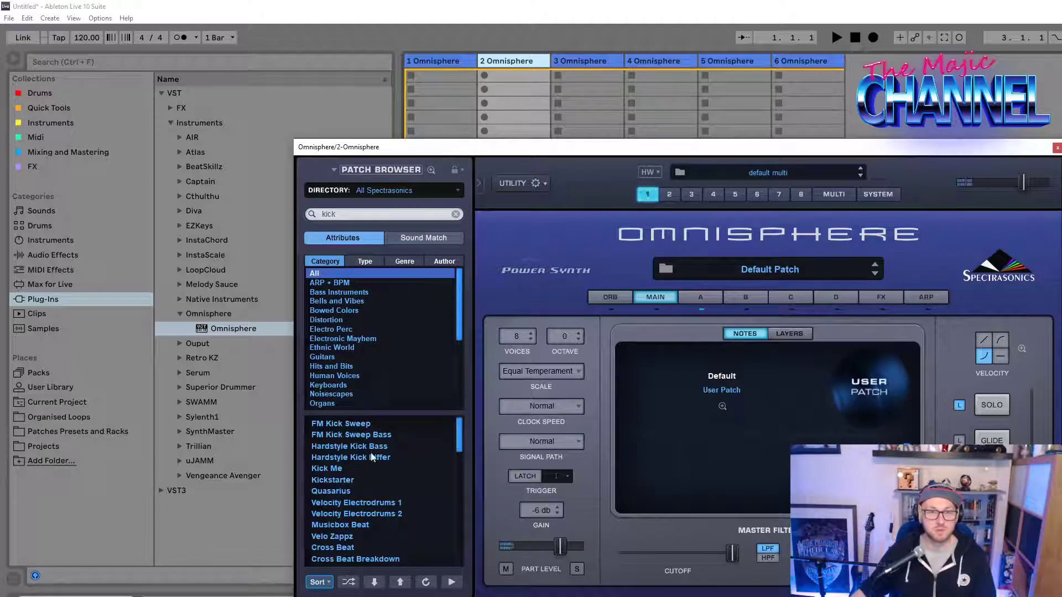
Step: Audition the Micro Kick and Pocket Drum Kit patches from the kick search results on track 2
drag(460, 440, 463, 503)
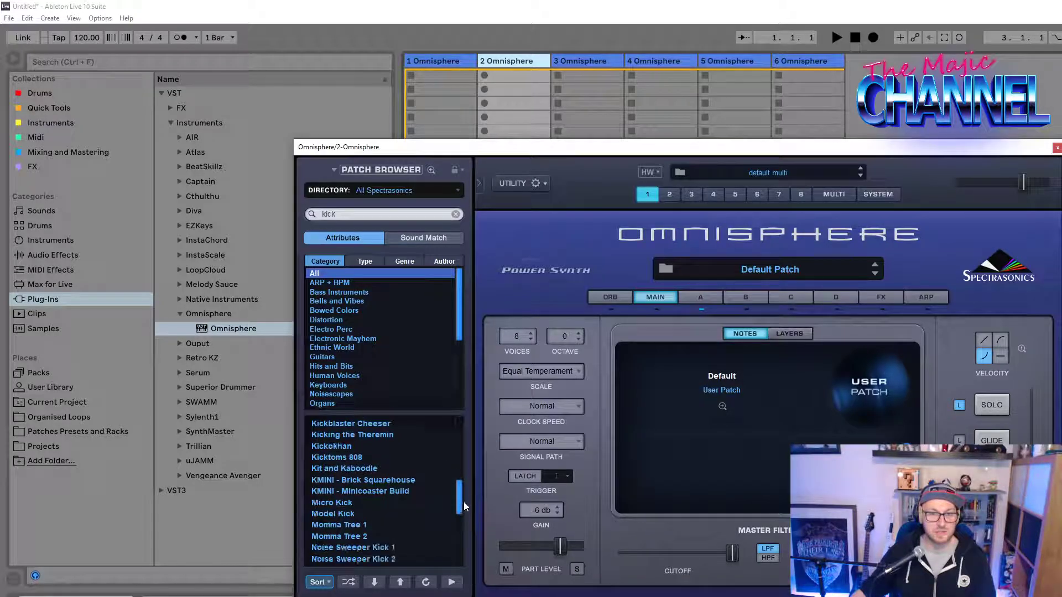
click(343, 503)
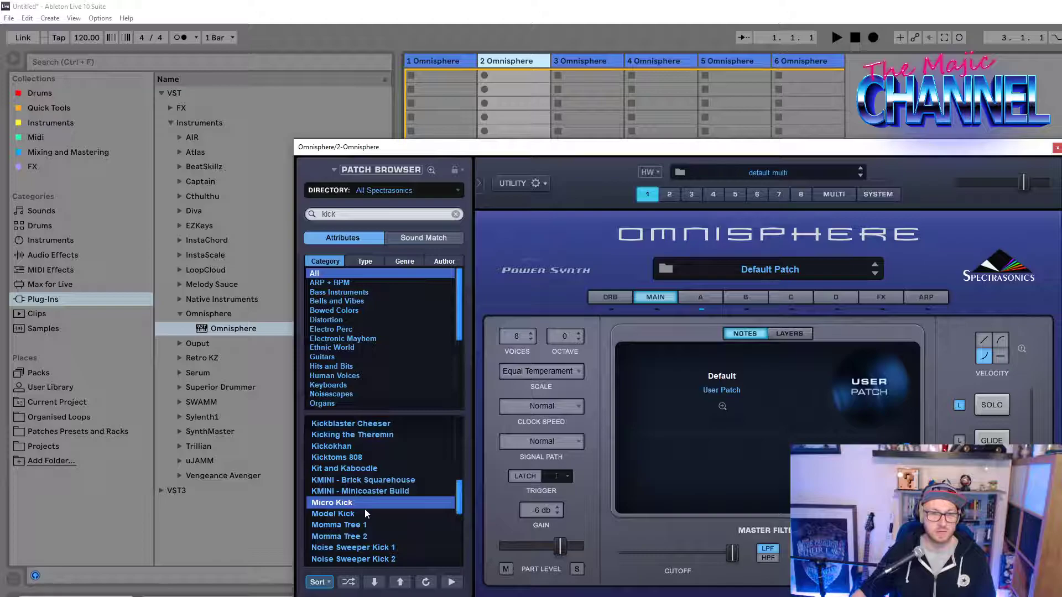
drag(460, 504, 461, 530)
click(341, 493)
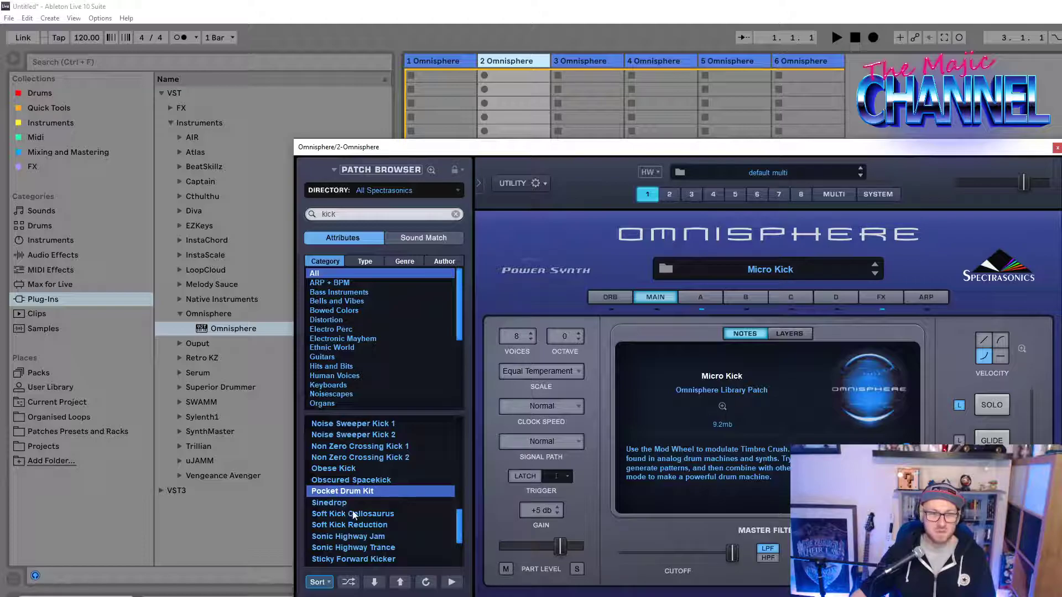
Step: Audition Sinedrop and Soft Kick Cellosaurus, and load the Non Zero Crossing Kick 1 patch on track 2
key(Down)
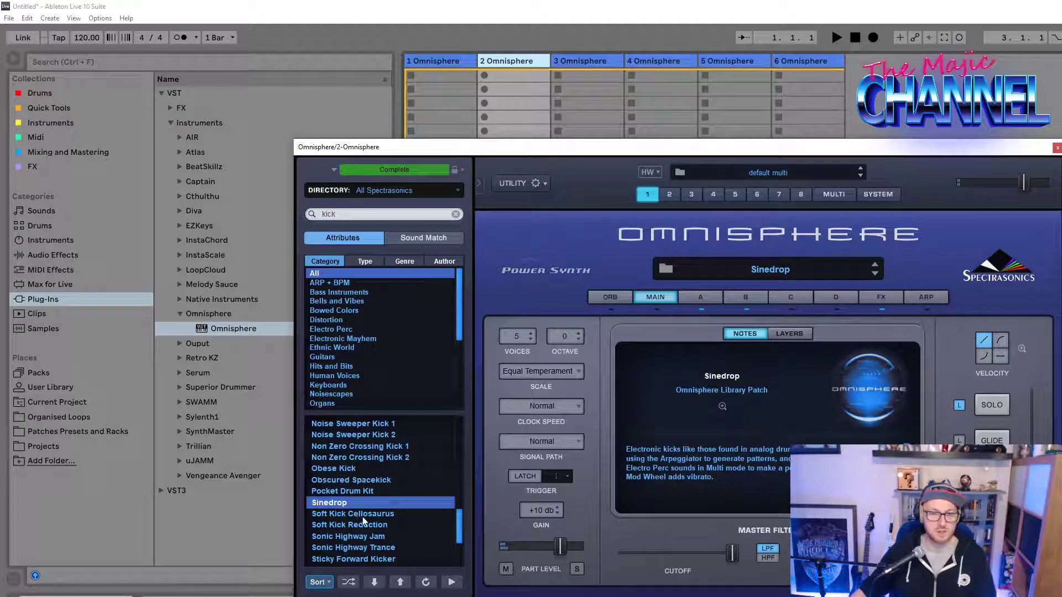
click(360, 516)
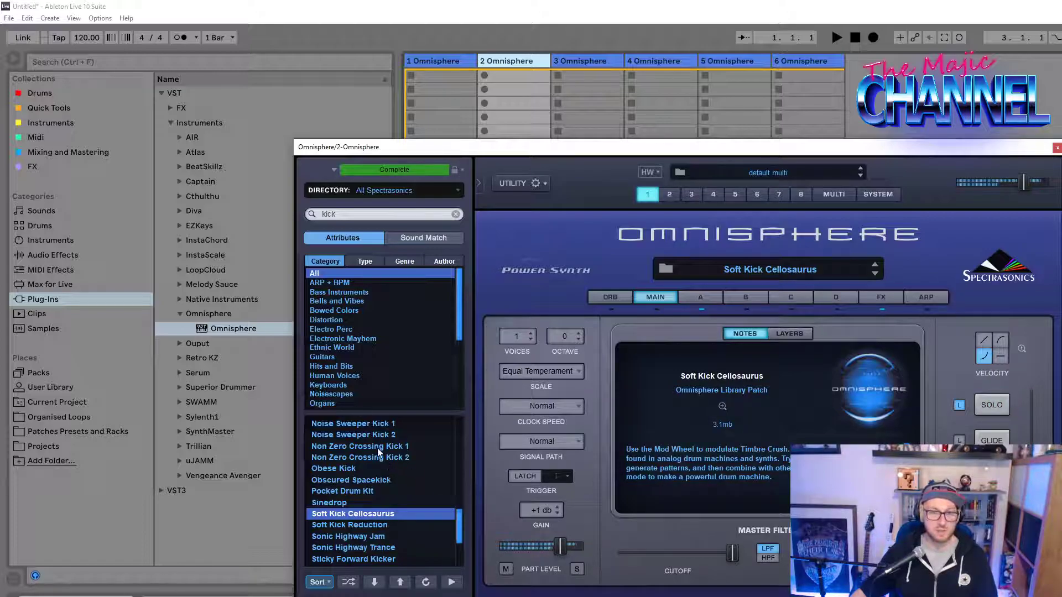
click(460, 525)
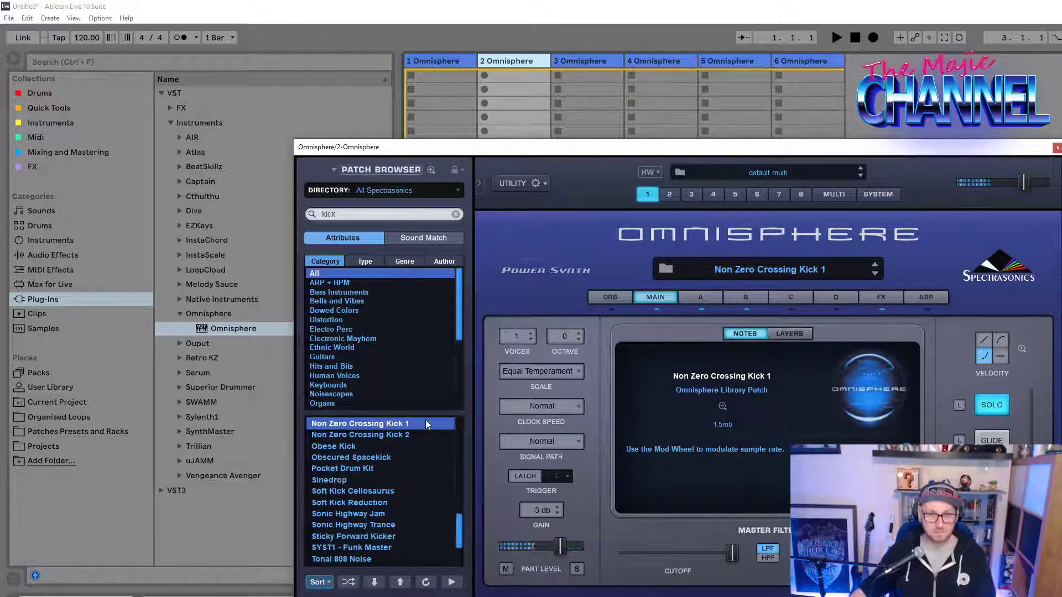
Step: Bring up Omnisphere on track 3 and search its patch browser for "snare"
click(574, 60)
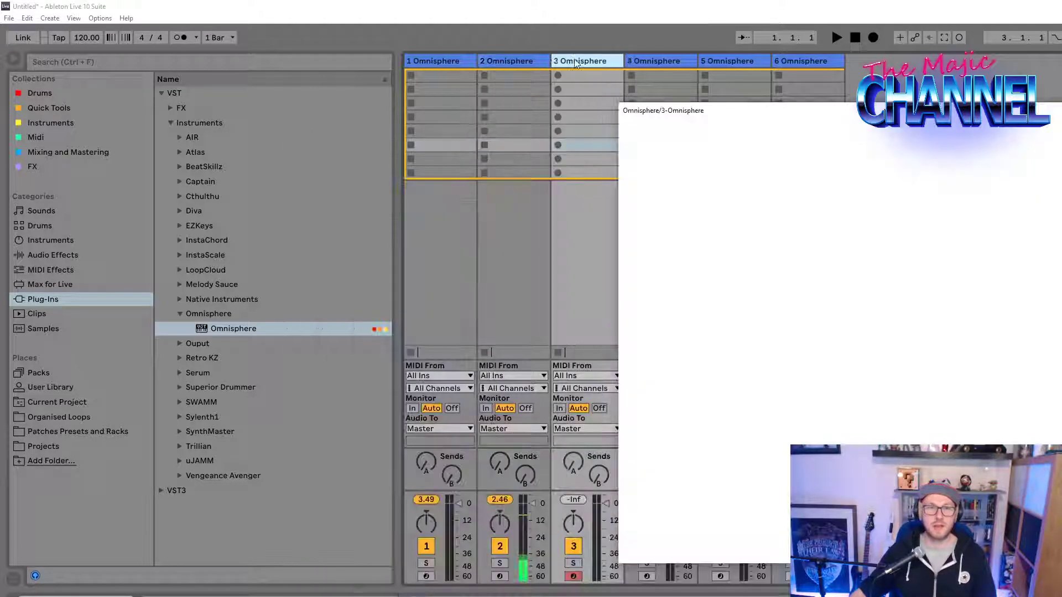
click(681, 176)
text(h)
key(BackSpace)
text(snare)
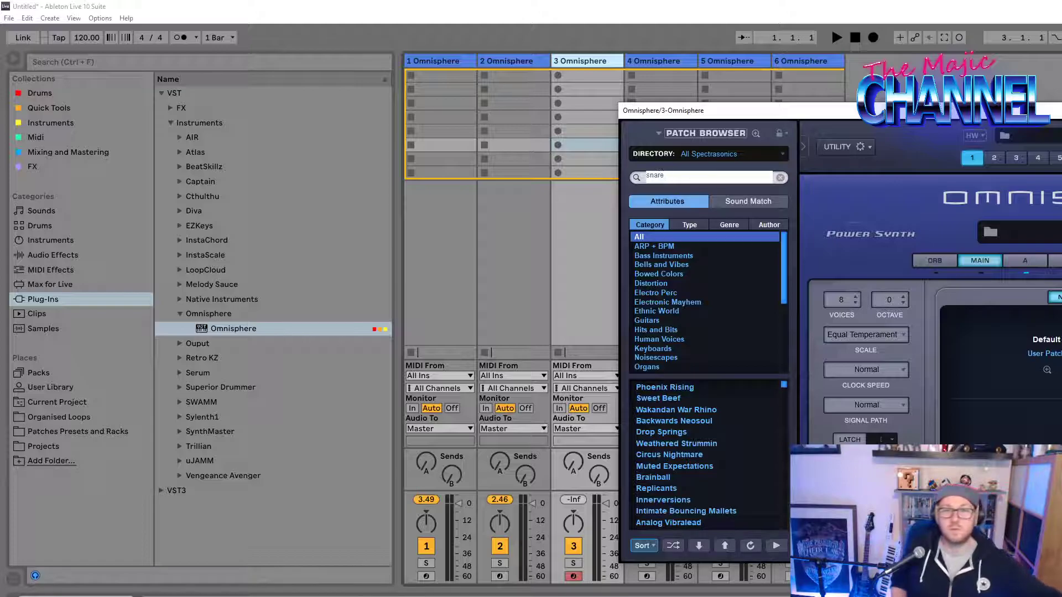
key(Return)
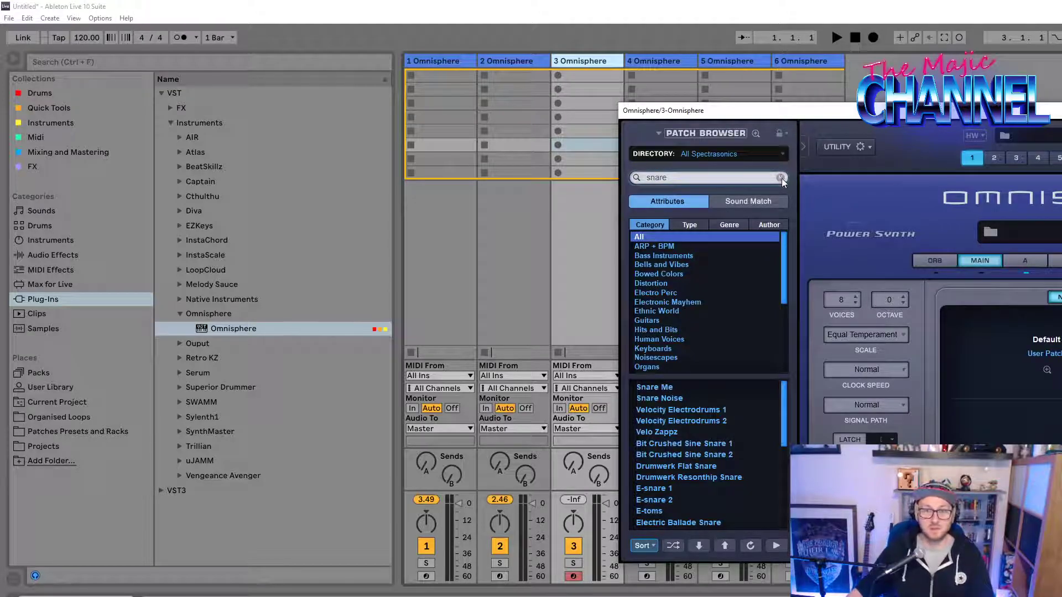
Step: Audition the Snare Me, E-snare 1, E-toms and E-snare 2 patches from the snare search results
scroll(785, 244, down, 1)
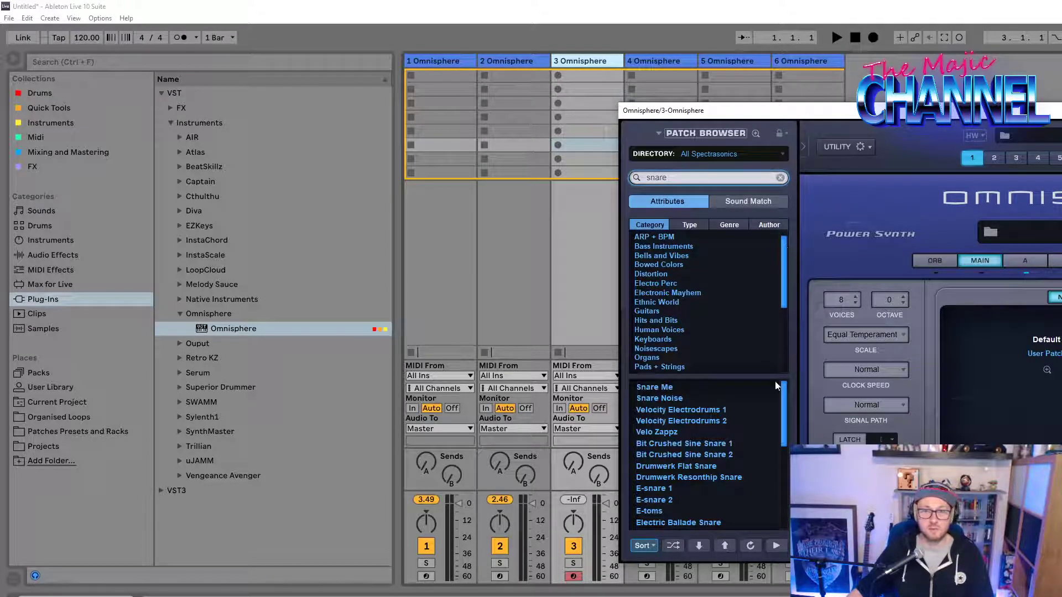
click(697, 387)
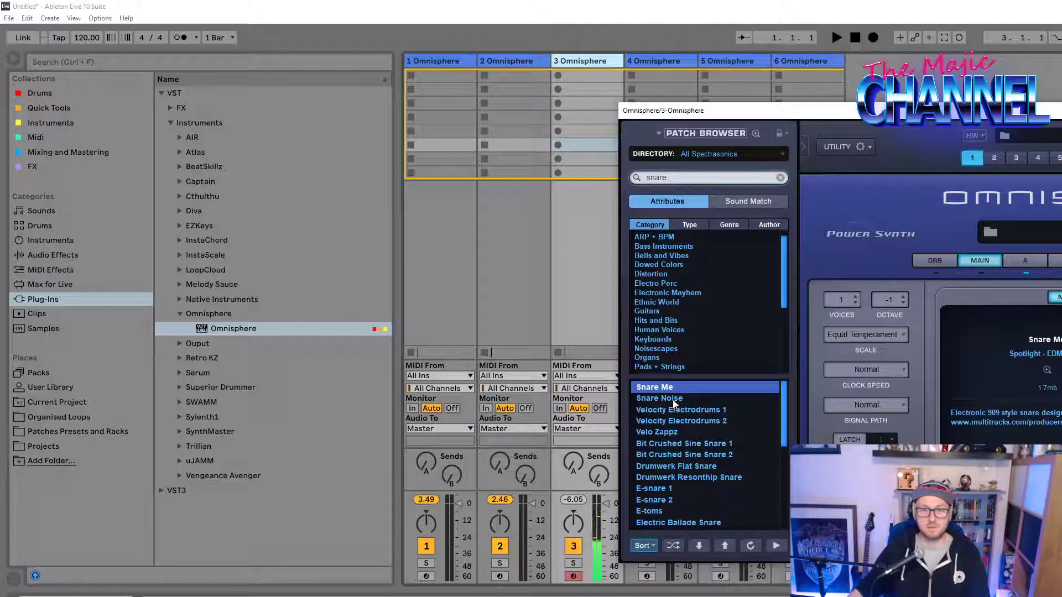
click(669, 492)
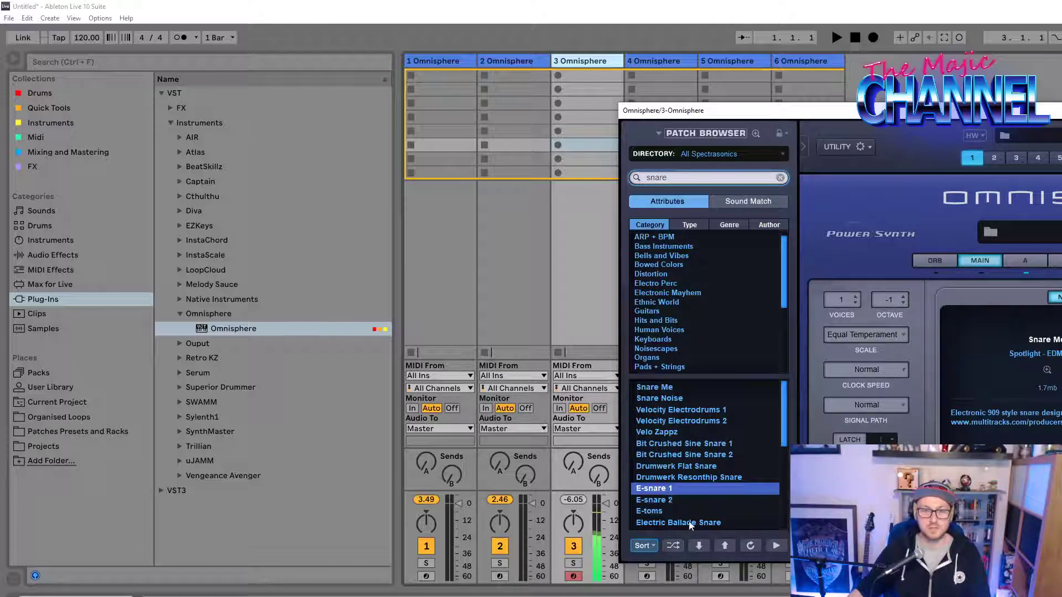
click(665, 510)
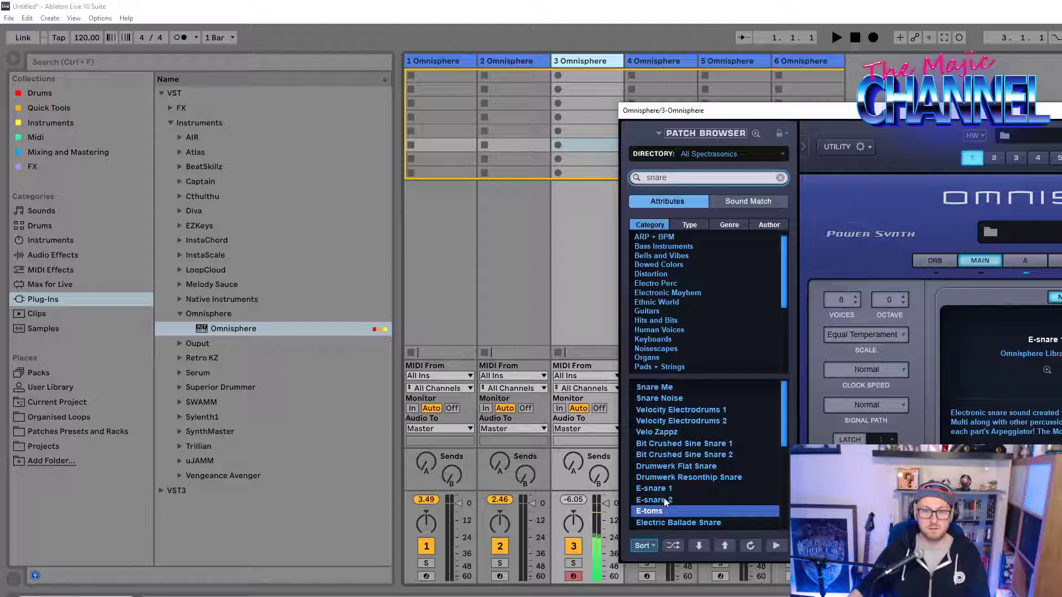
click(664, 499)
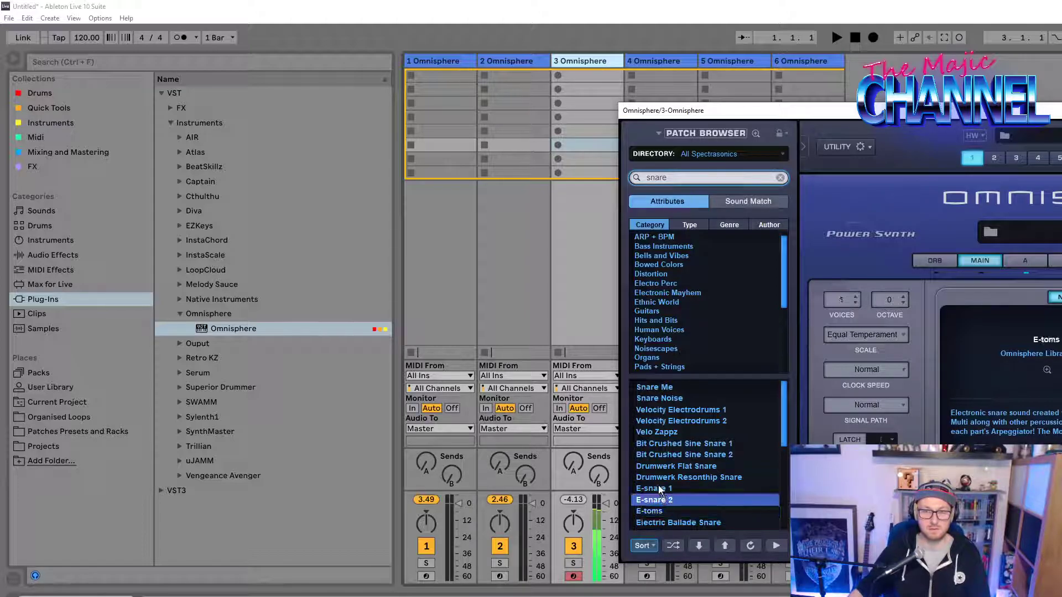
key(Up)
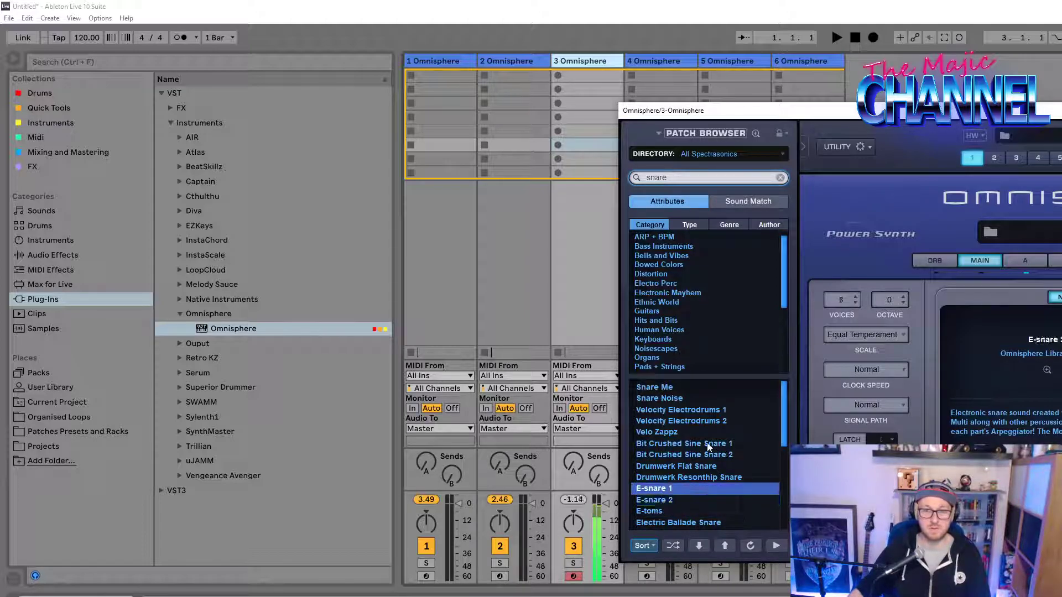
Step: Audition Bit Crushed Sine Snare 1 and 2, followed by the Drumwerk Flat Snare patch
click(708, 447)
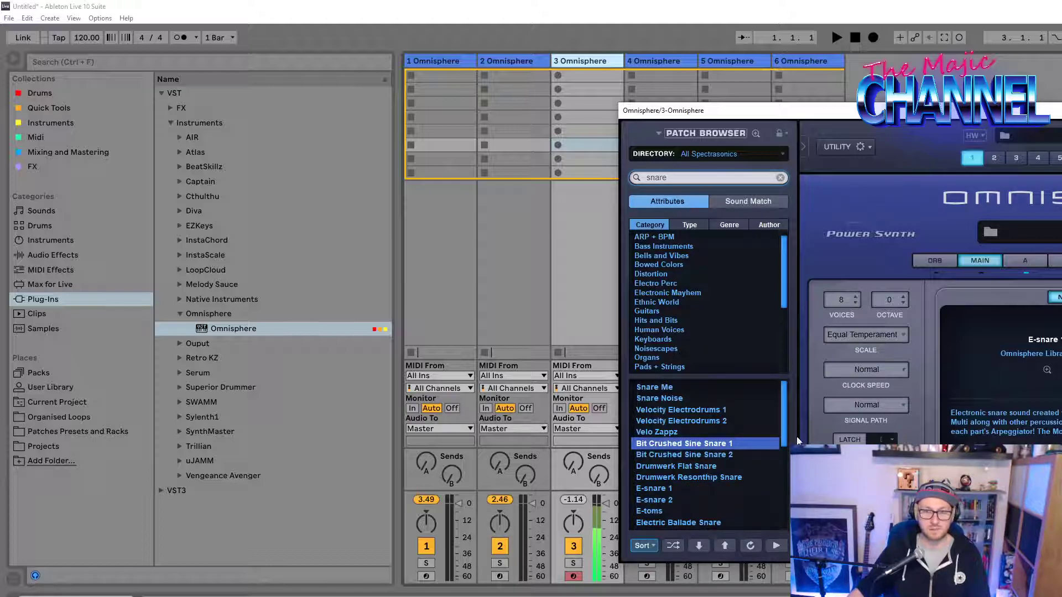
key(Down)
key(Down)
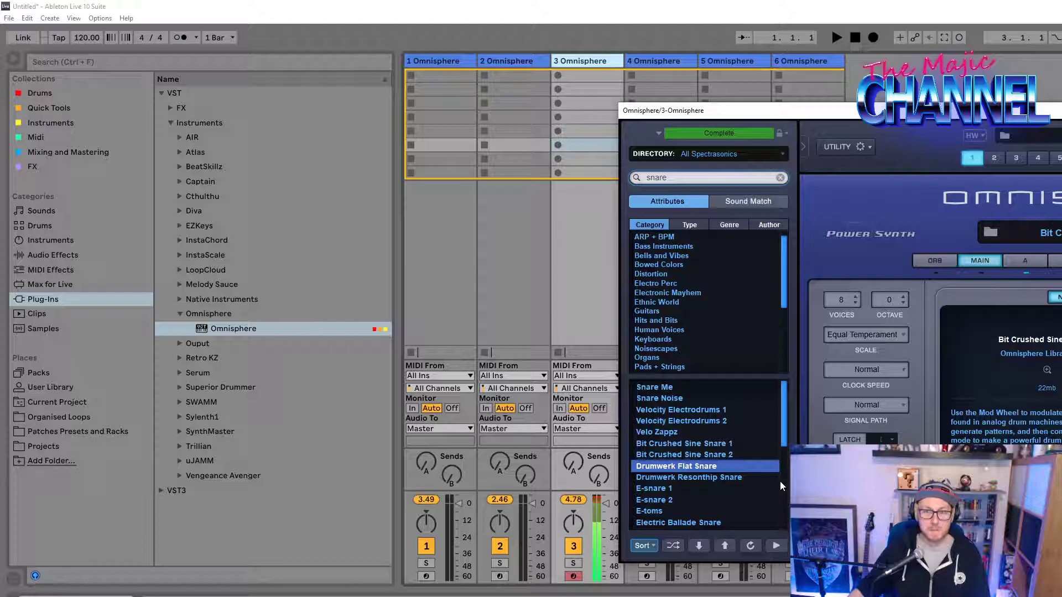
Step: Audition the Electric Ballade Snare, Game Noise Snare 1 and Fandrum Snare patches
scroll(781, 486, down, 3)
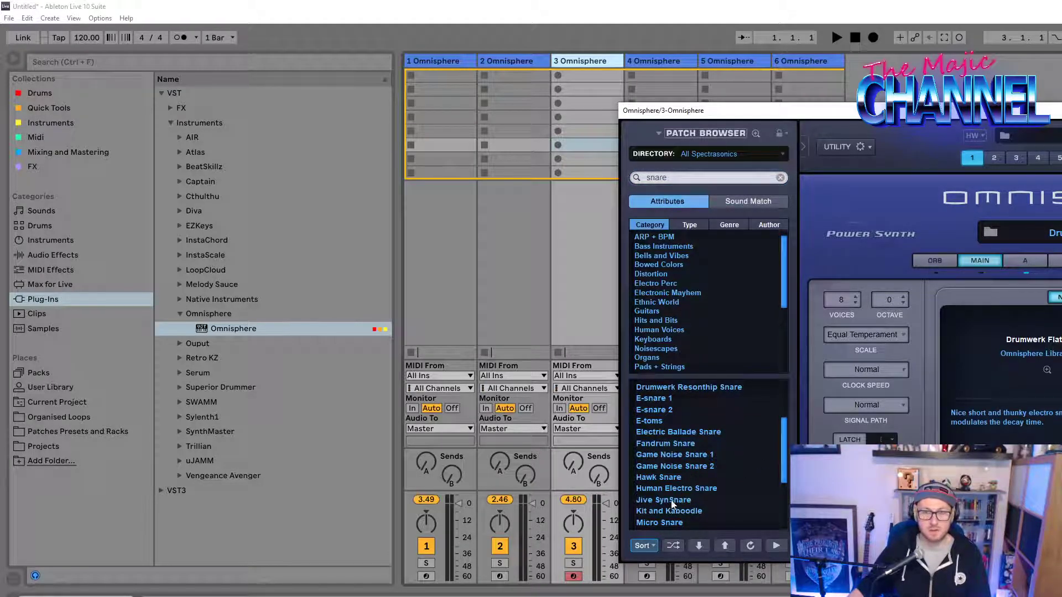
click(661, 436)
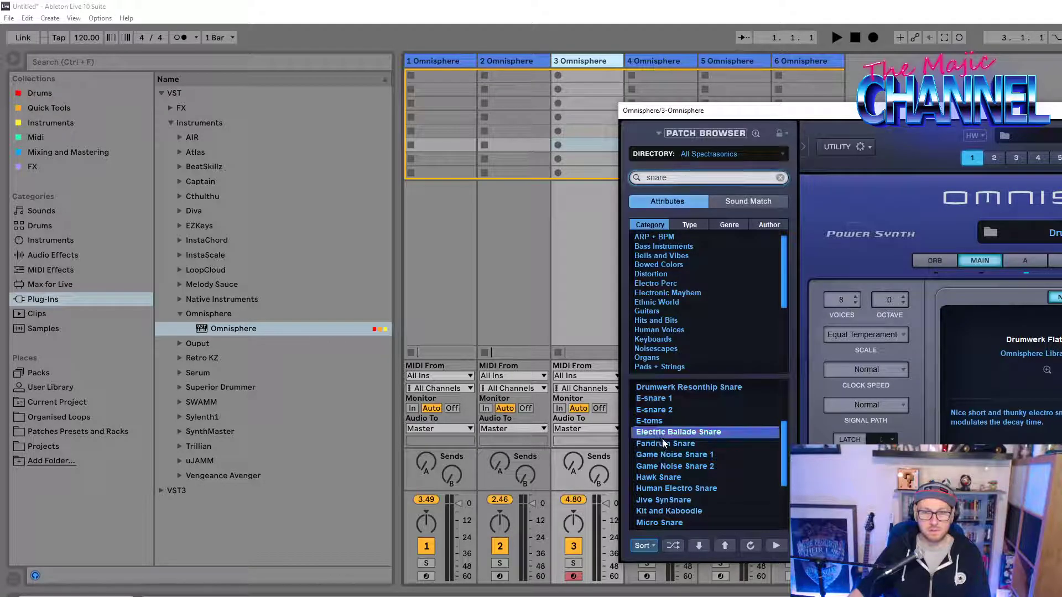
click(698, 456)
click(689, 442)
Step: Compare Bit Crushed Sine Snare 1 and Drumwerk Resonthip Snare, and load the Drumwerk Flat Snare patch on track 3
drag(782, 429, 783, 396)
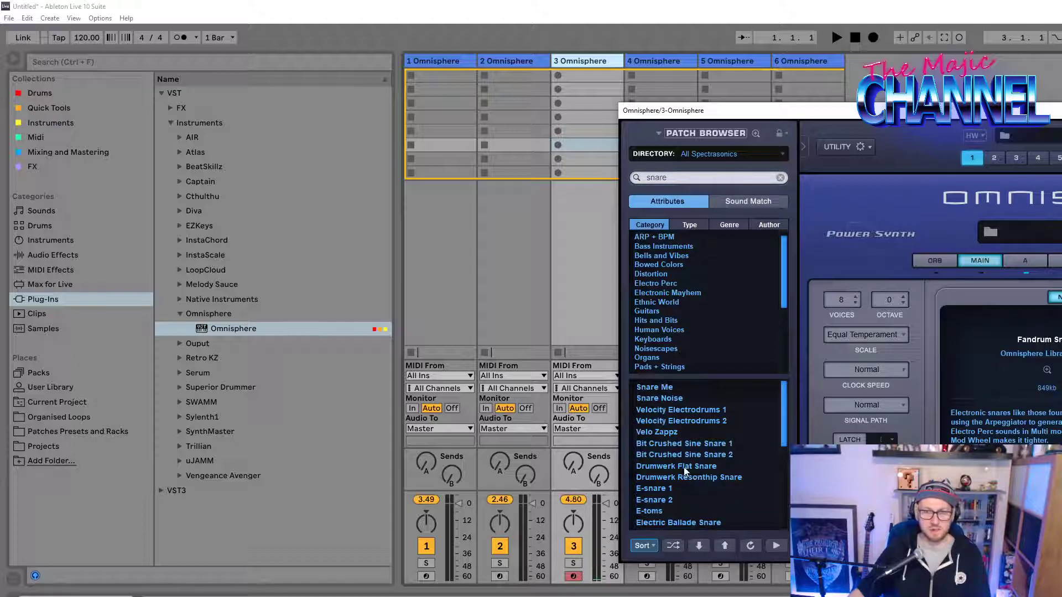
click(671, 444)
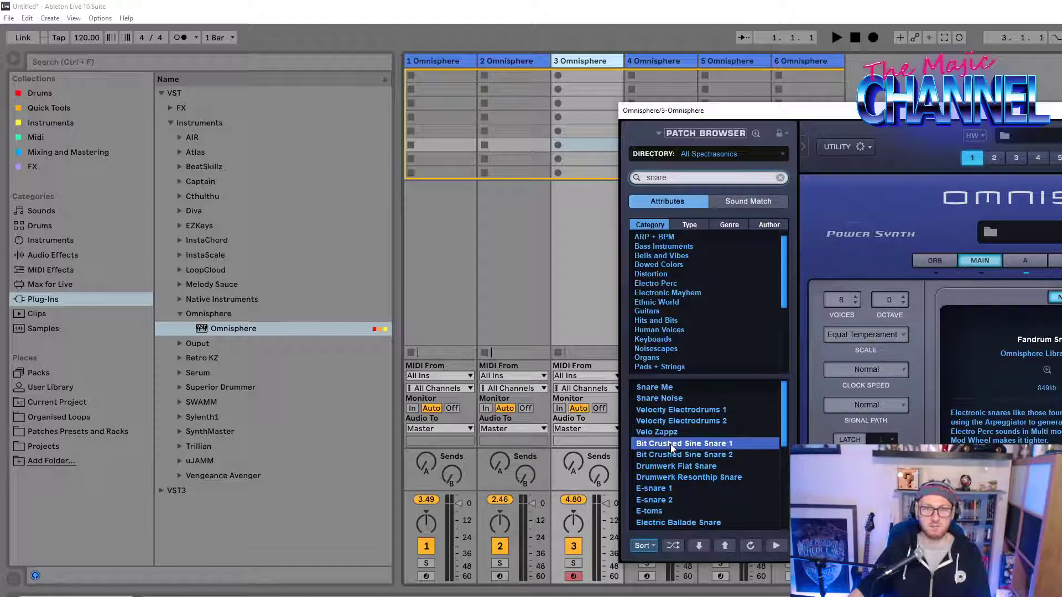
click(684, 479)
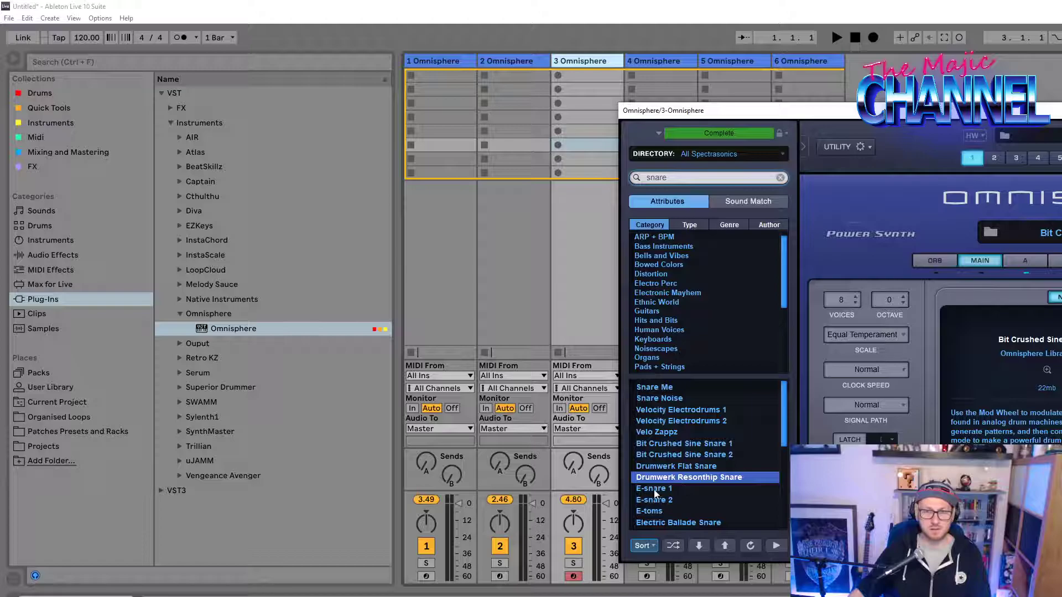
click(664, 466)
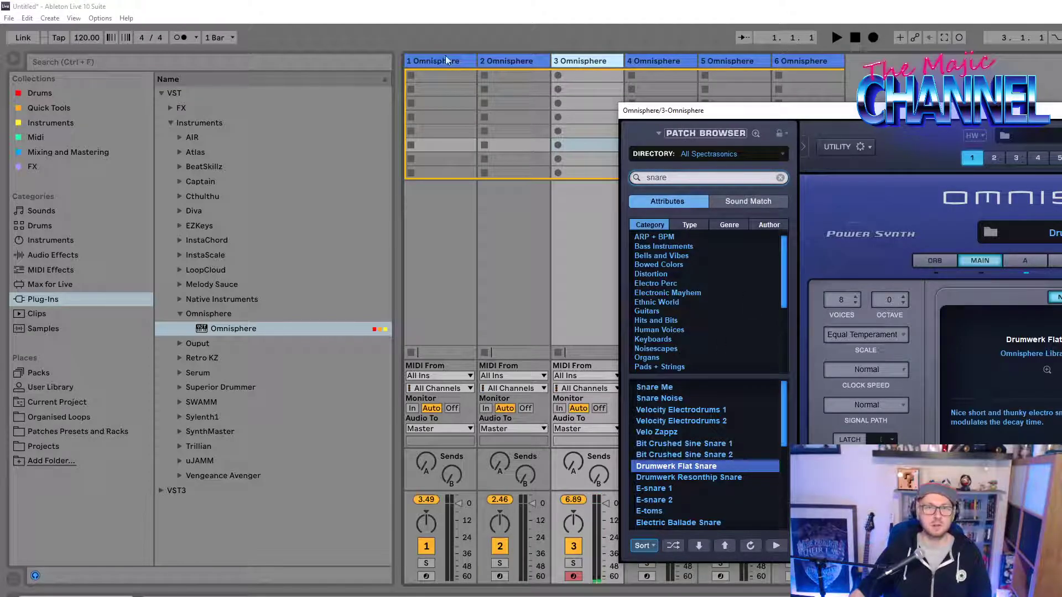
Step: Rename track 2 as Kick
right_click(513, 60)
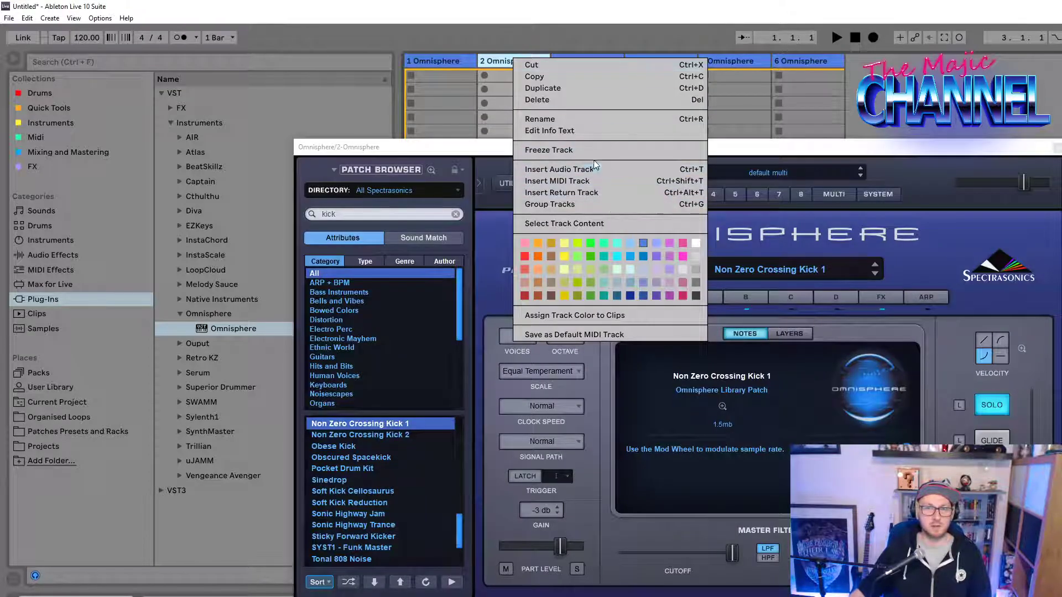
click(581, 116)
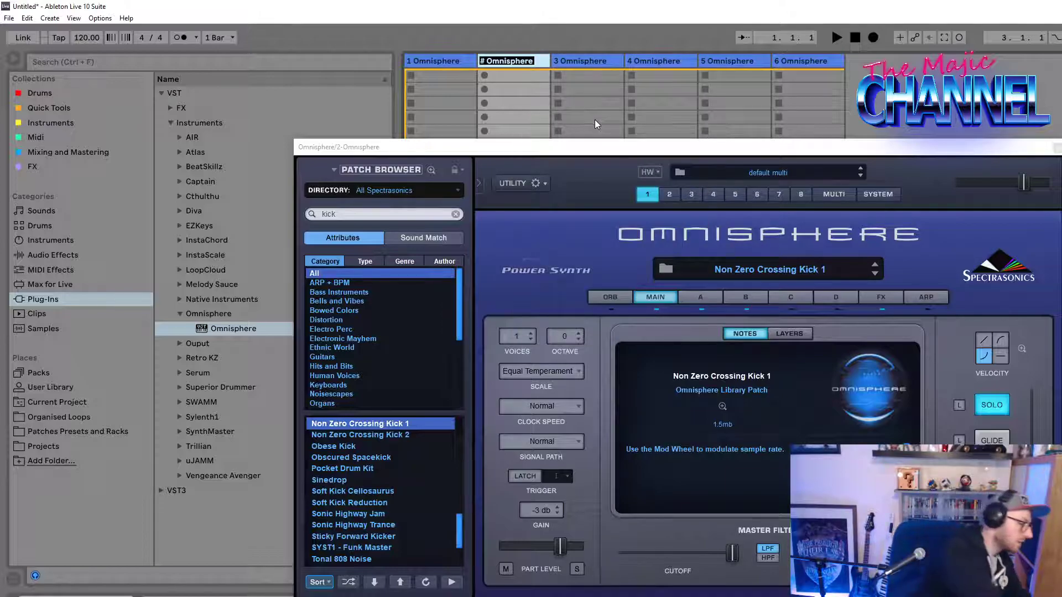
text(Kick)
key(Return)
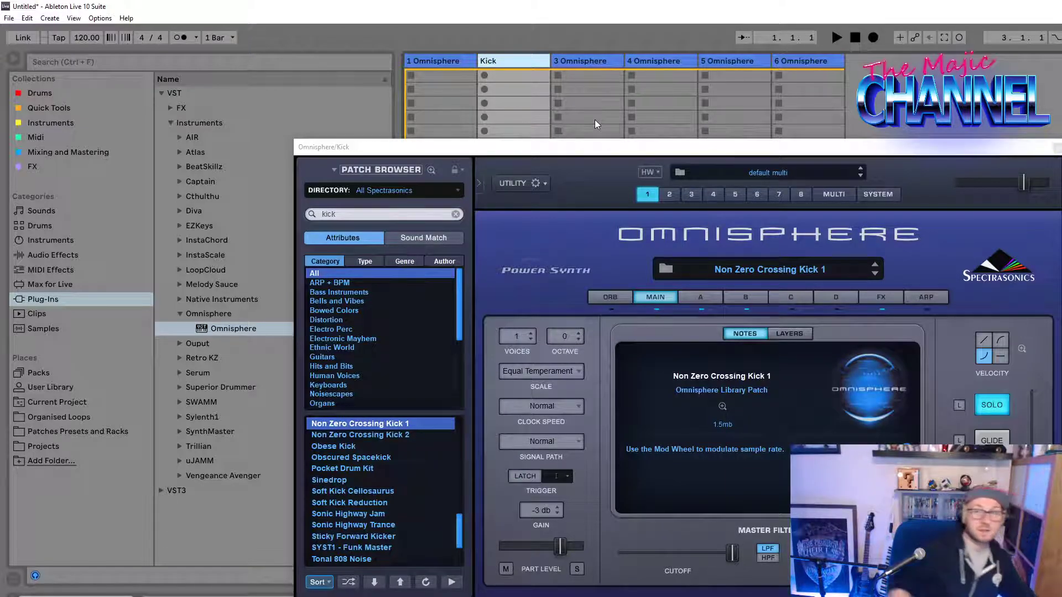
Step: Rename track 3 as Snare
right_click(576, 60)
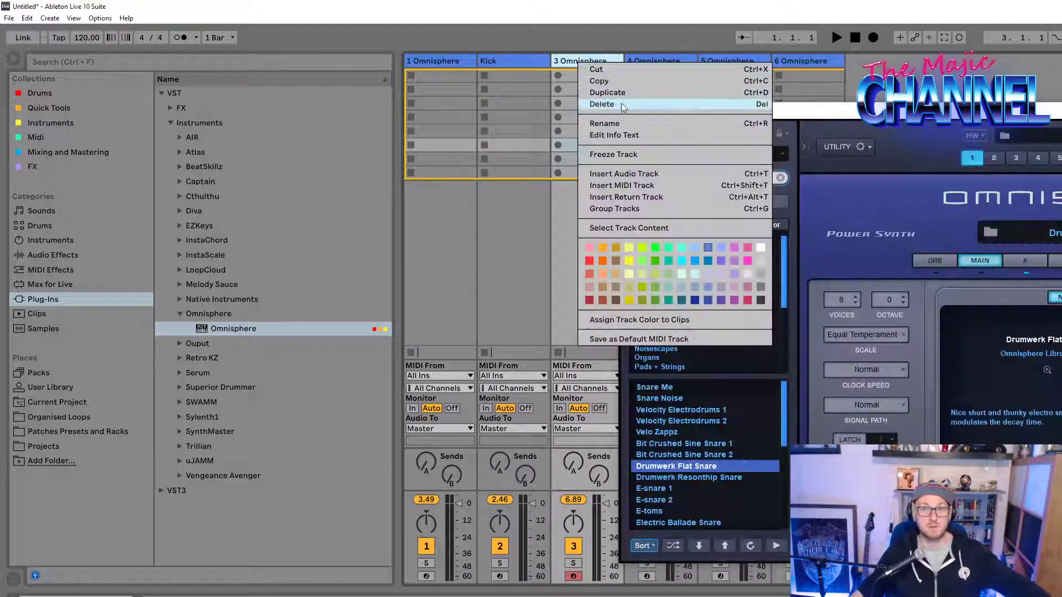
click(626, 128)
text(Snare)
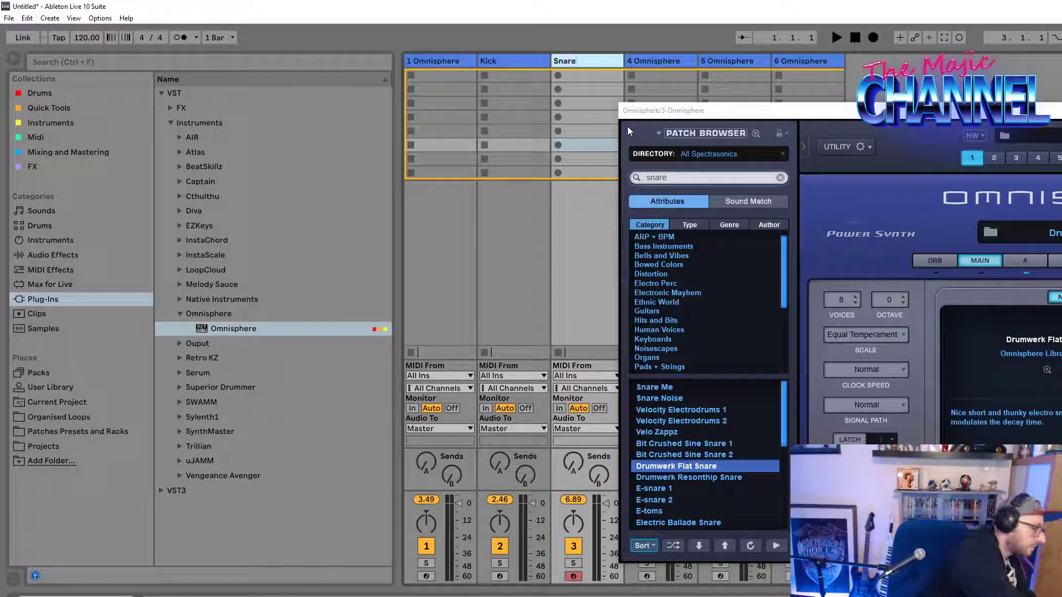
key(Return)
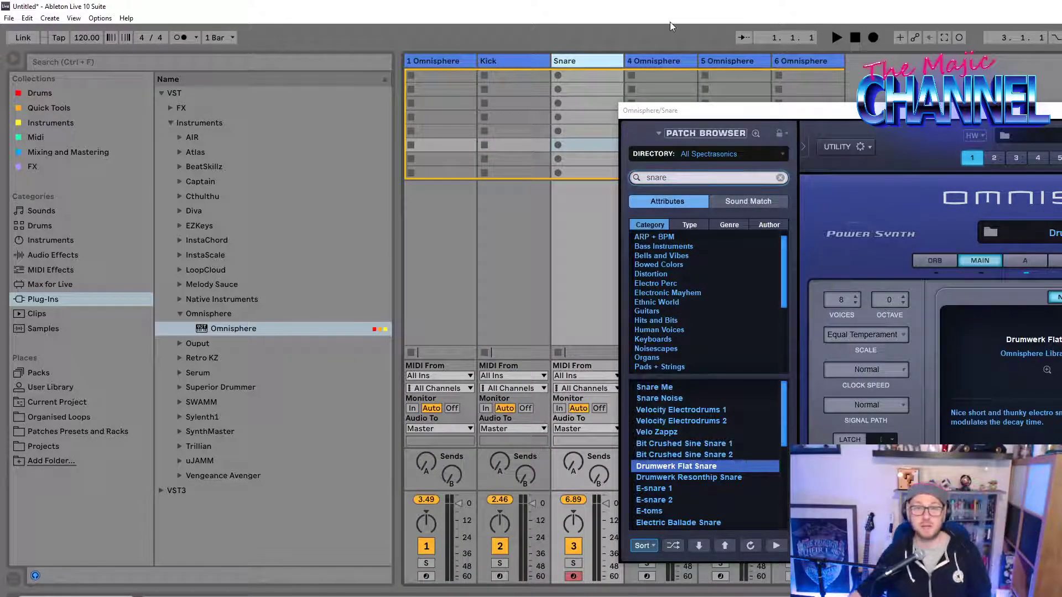
Step: Rename track 4 as Hihat
right_click(654, 60)
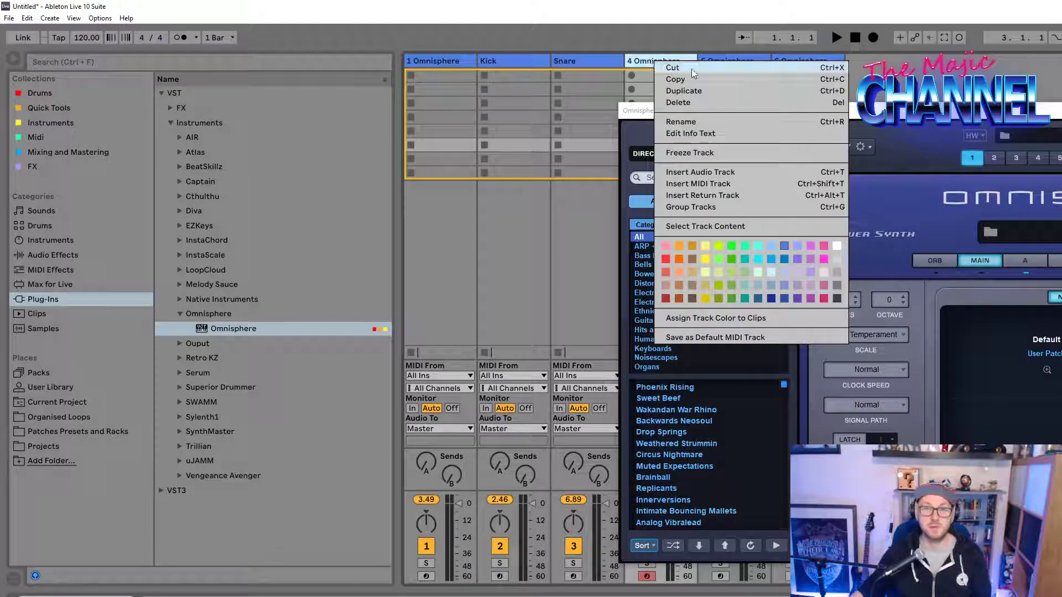
click(681, 121)
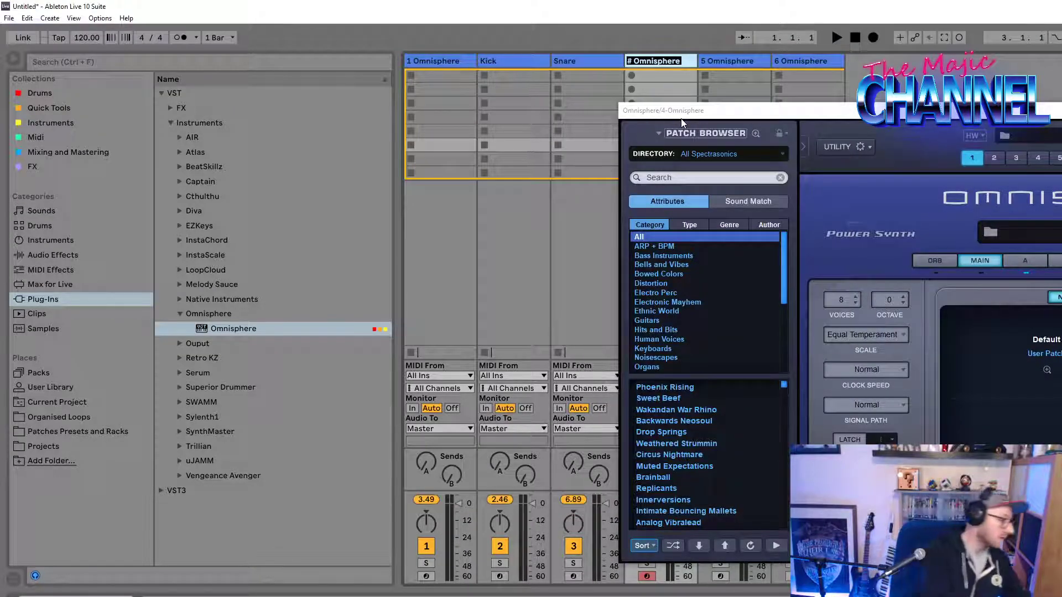
text(Hiht)
key(BackSpace)
text(at)
key(Return)
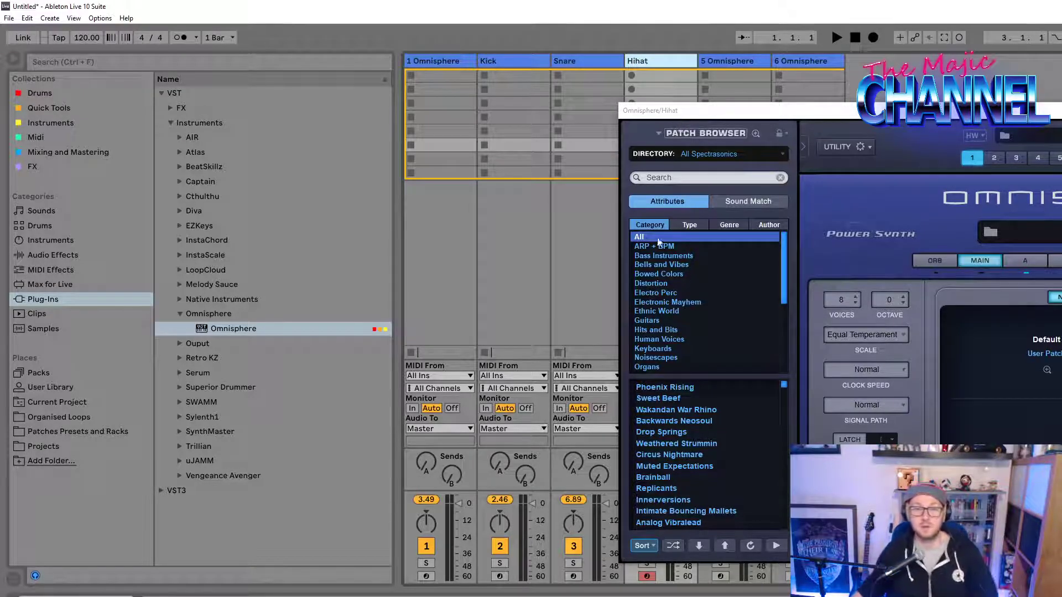
Step: Search the Hihat track's Omnisphere patches for "hihat"
click(667, 178)
text(hihat)
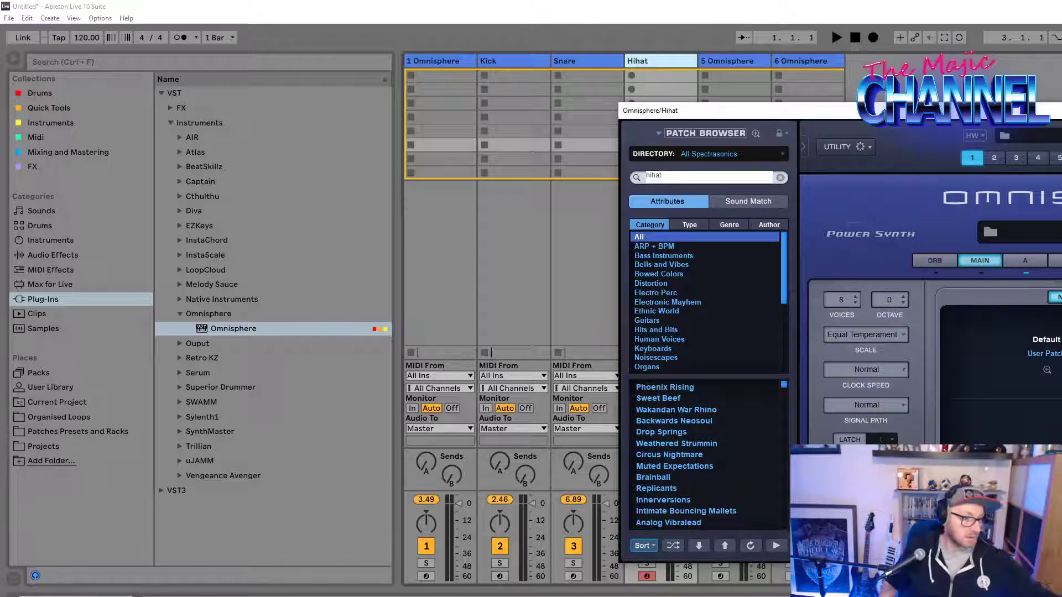
key(Return)
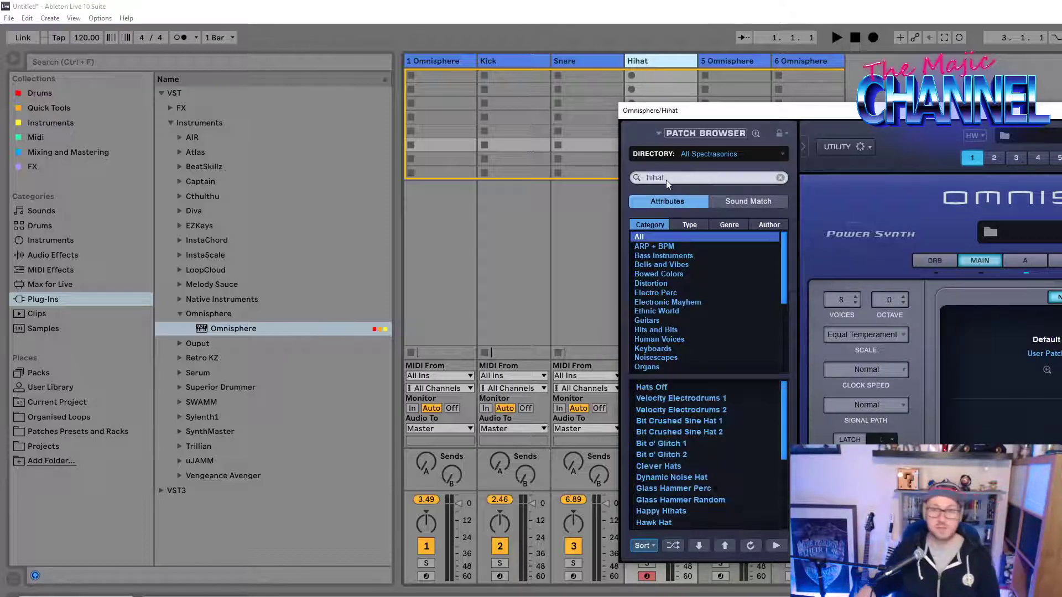
Step: Audition the Bit Crushed Sine Hat 2, Bit o' Glitch 2, Clever Hats and Hawk Hat patches
click(711, 431)
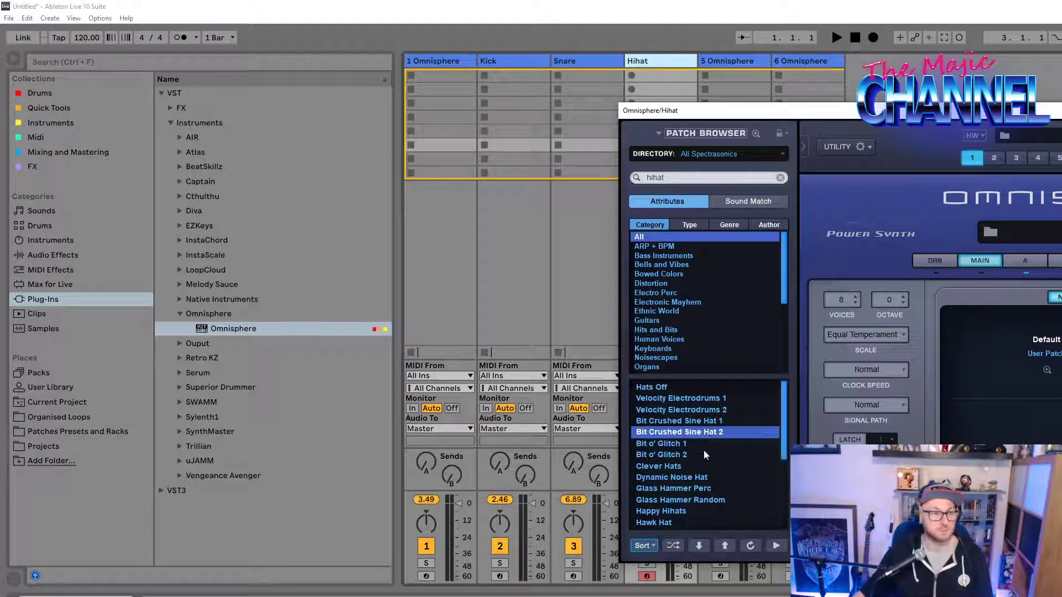
click(705, 454)
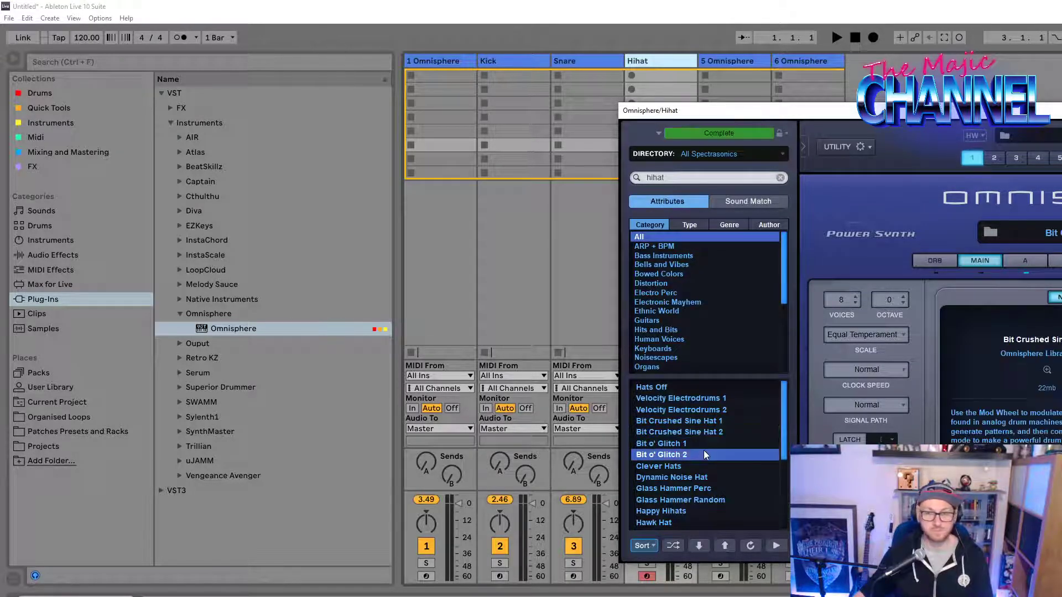
click(677, 466)
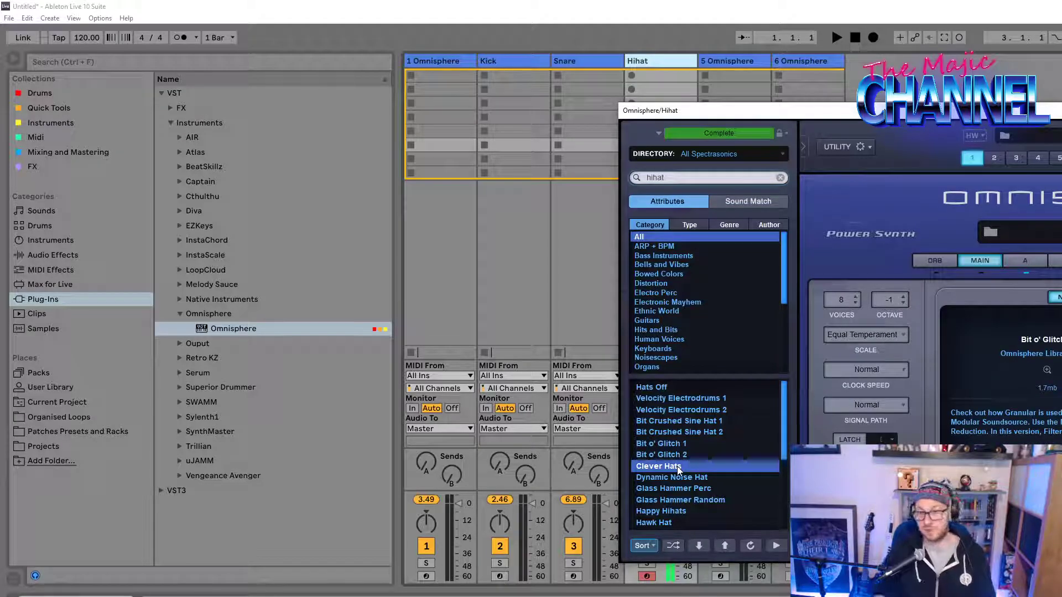
click(681, 518)
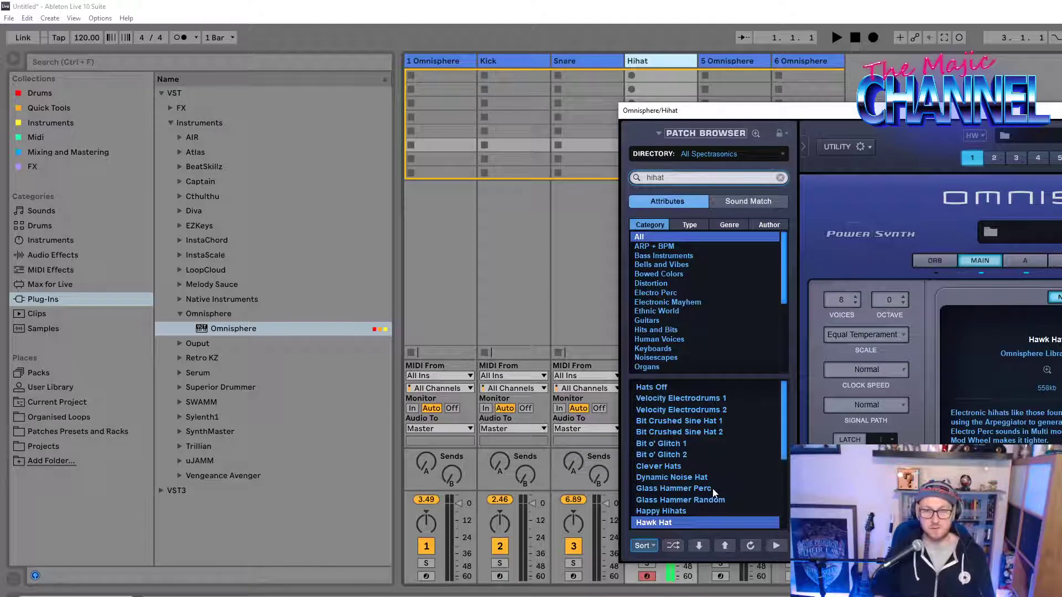
Step: Compare the Hihat Analogue, Hihat Open 1, Hihat Open 2 and Hihat Closed patches, and load HiHat Analogue 16th on the Hihat track
scroll(731, 480, down, 3)
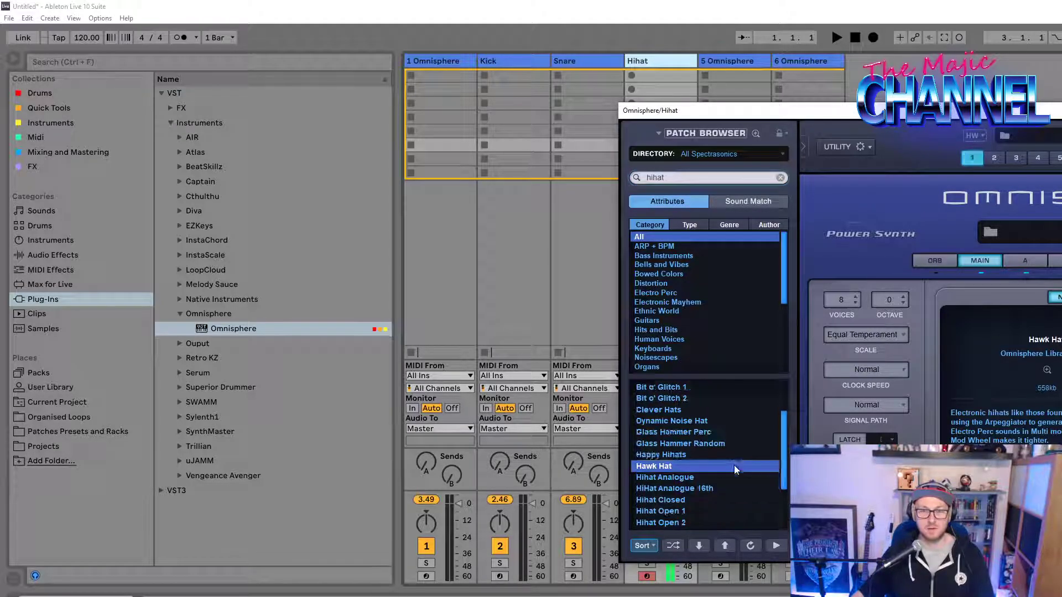
click(691, 478)
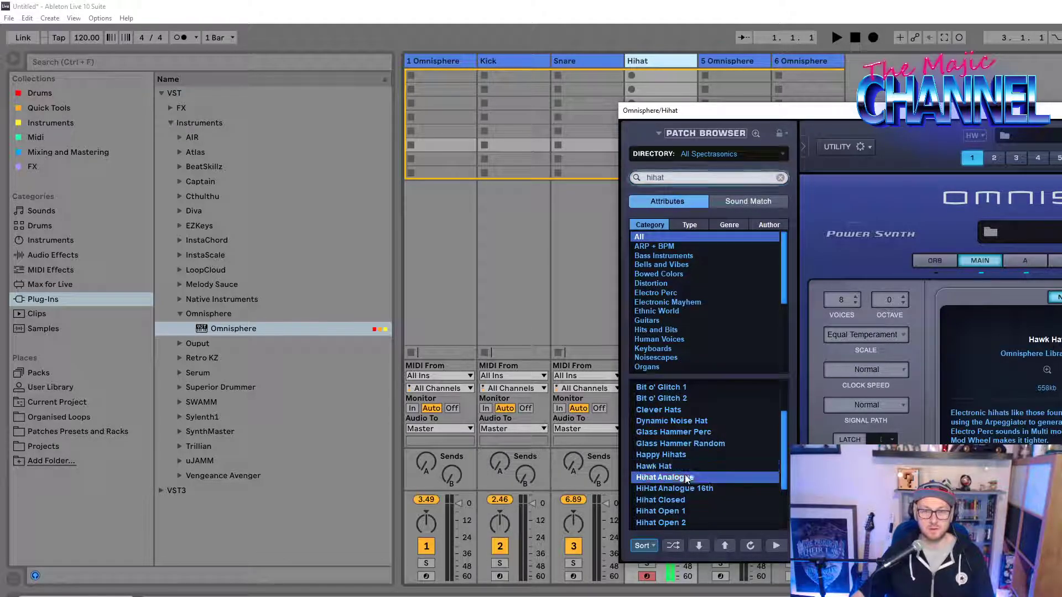
click(682, 511)
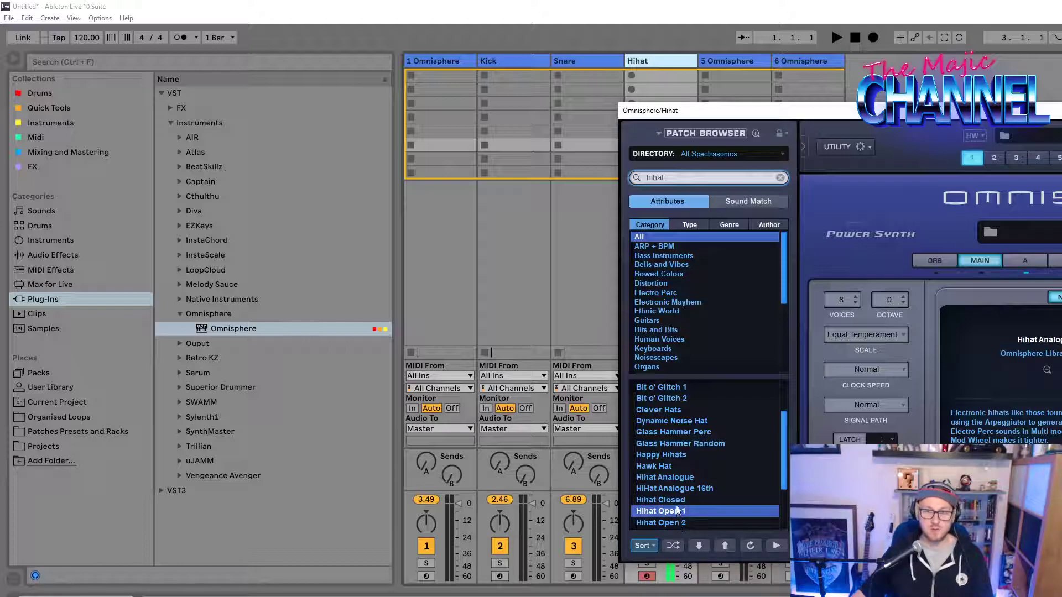
key(Down)
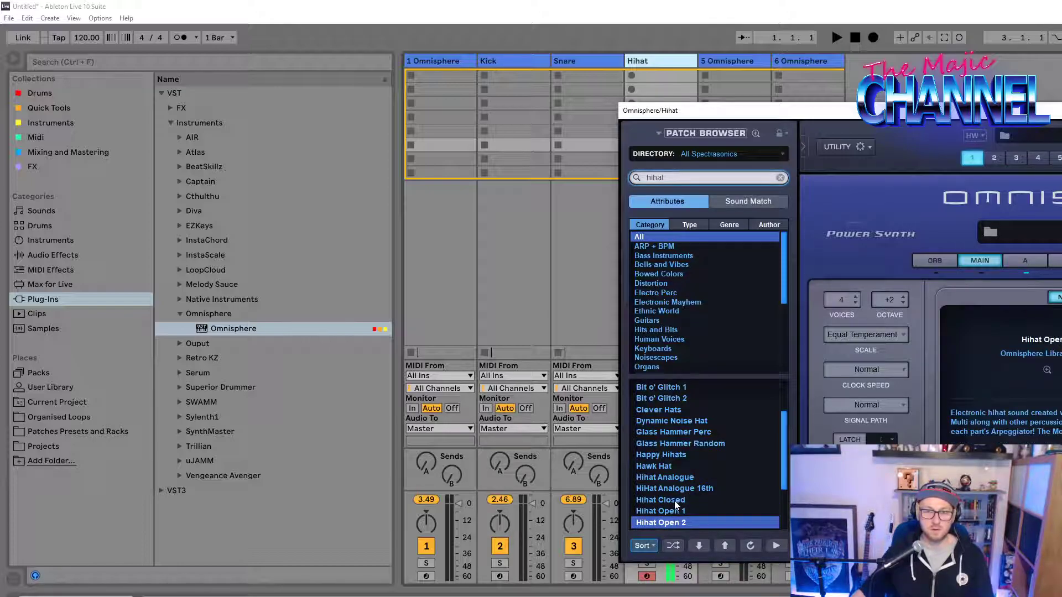
click(675, 501)
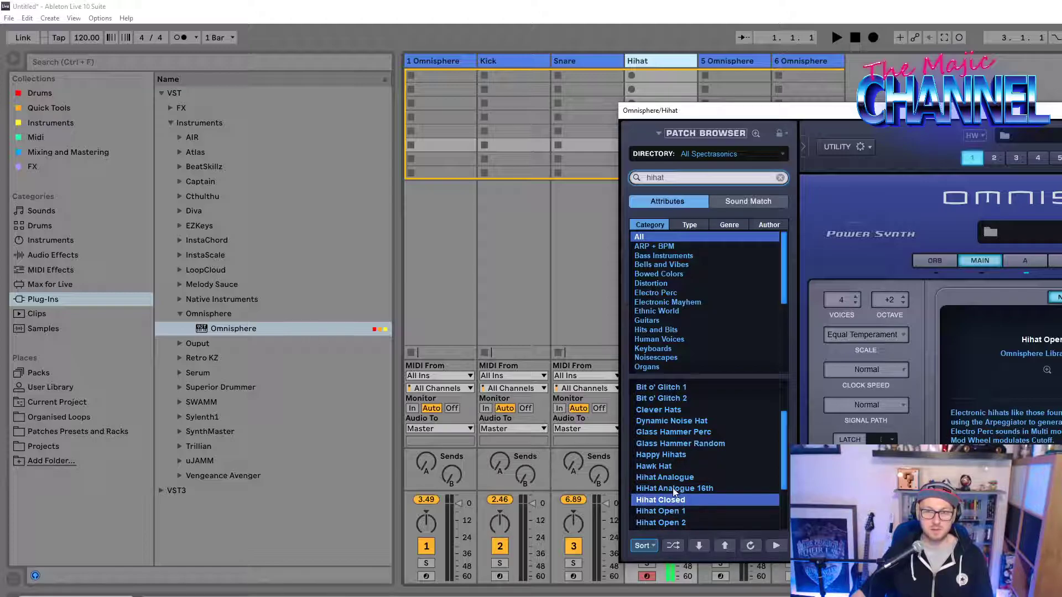
click(673, 489)
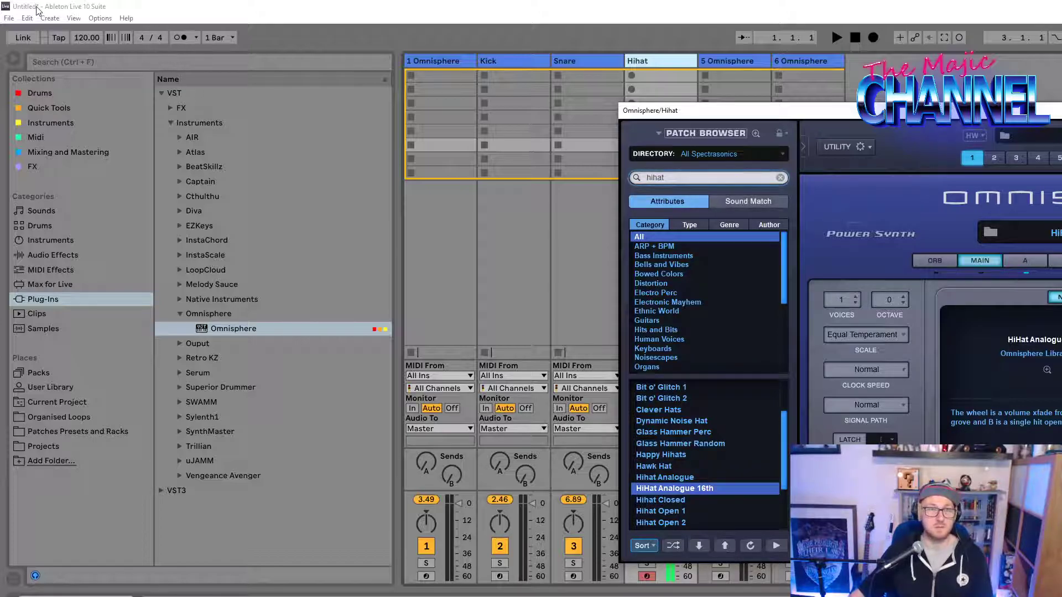
Step: Set the song tempo to 125 BPM and hide the Omnisphere plug-in window
click(80, 38)
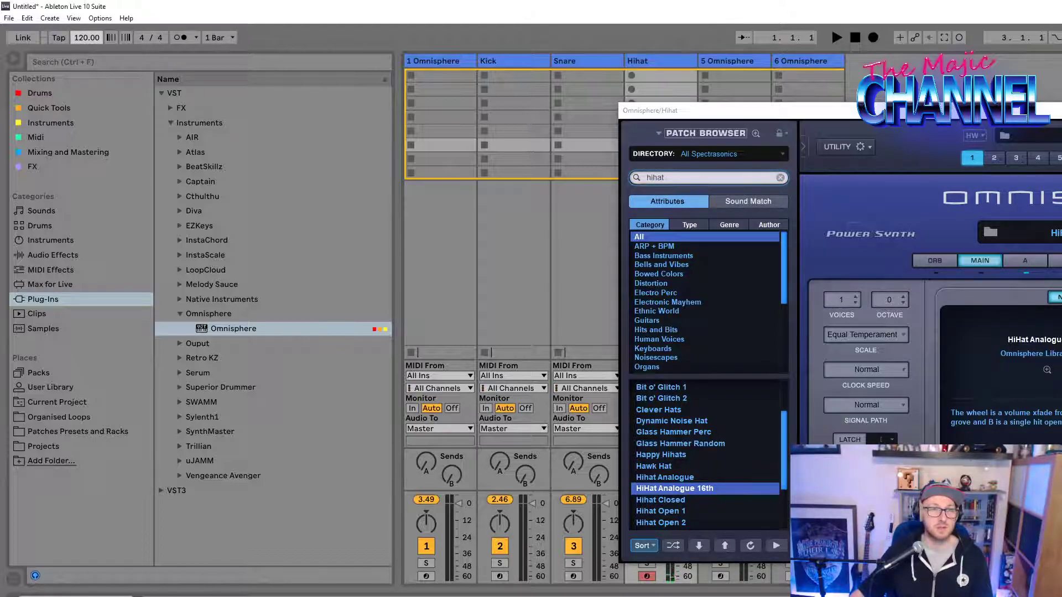
drag(84, 38, 84, 29)
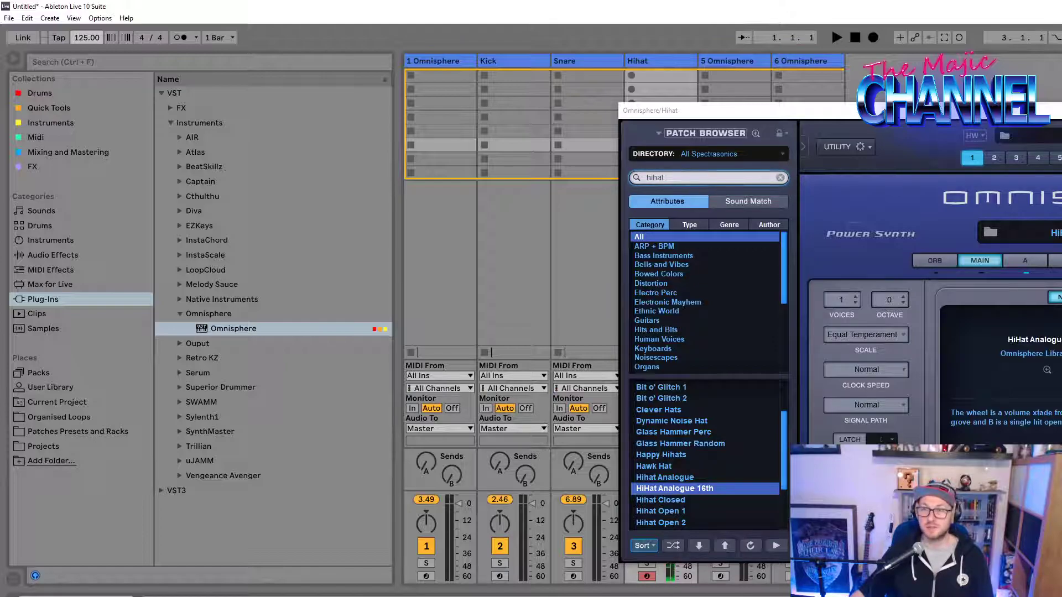
key(ctrl+alt+p)
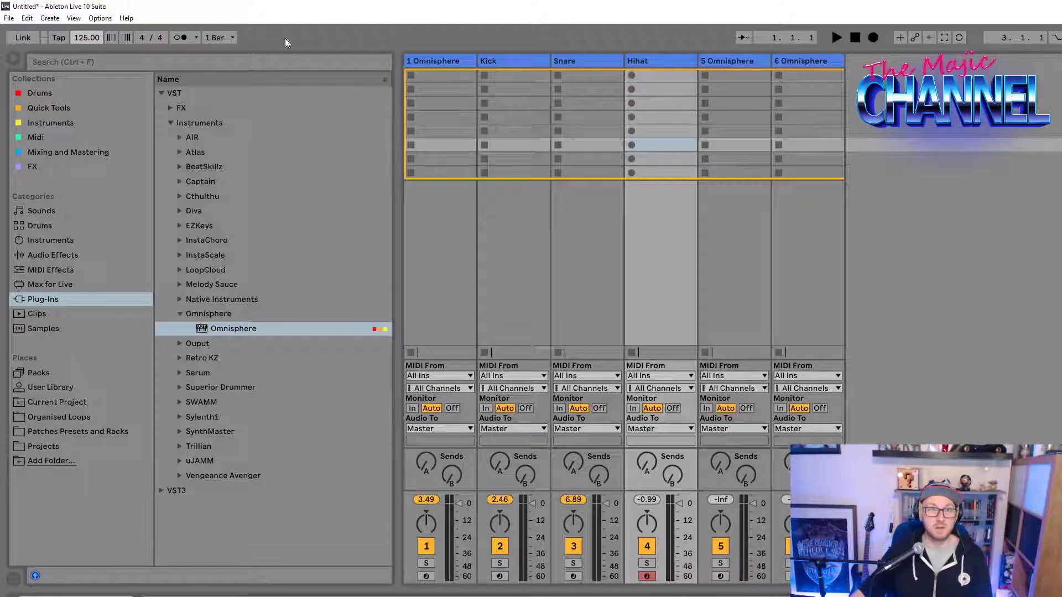
Step: Record a clip in the Hihat track's first slot with the metronome on, and open its notes for editing
click(187, 37)
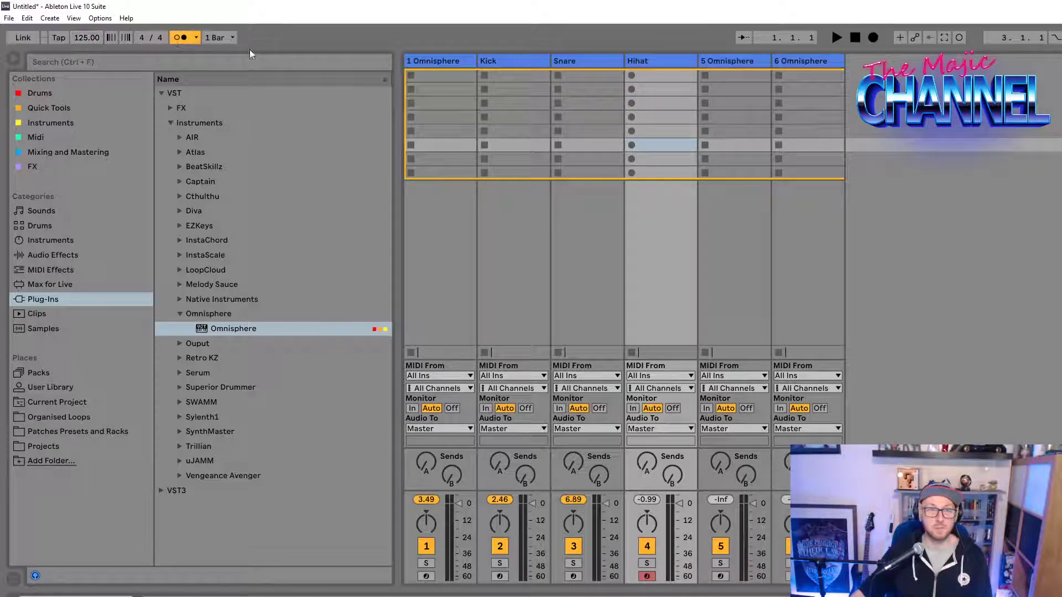
click(630, 74)
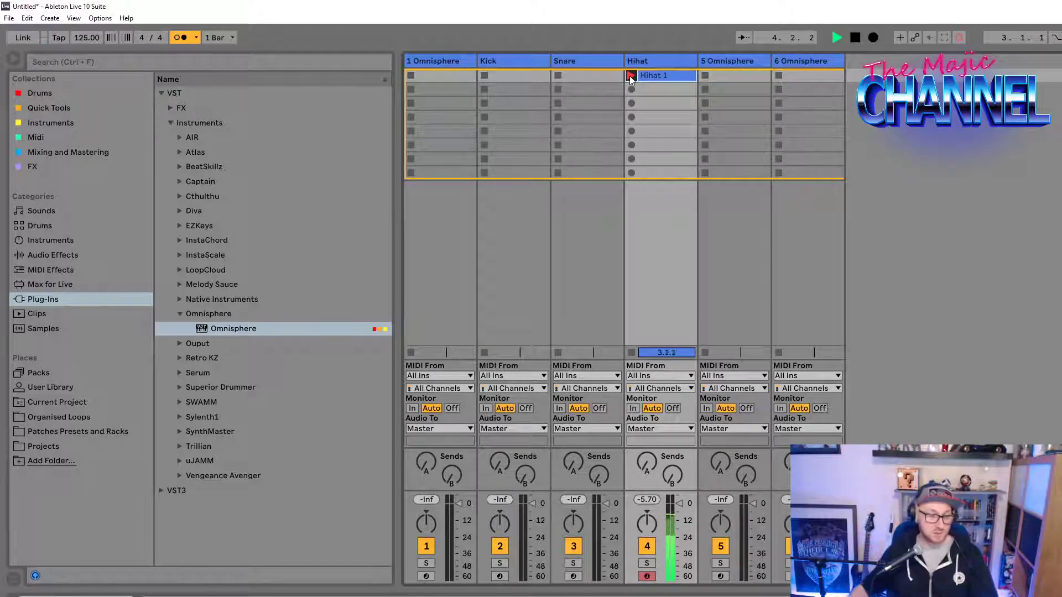
key(space)
double_click(666, 74)
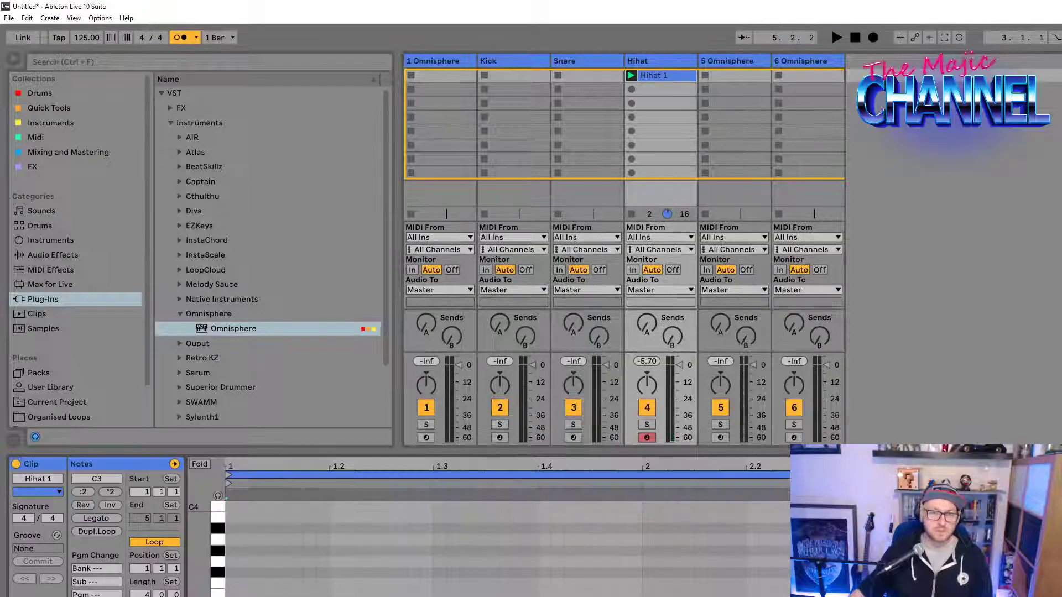
Step: Try drawing a run of short F3 notes between beats 1.2 and 2.2 of the Hihat 1 clip, and delete them
right_click(328, 545)
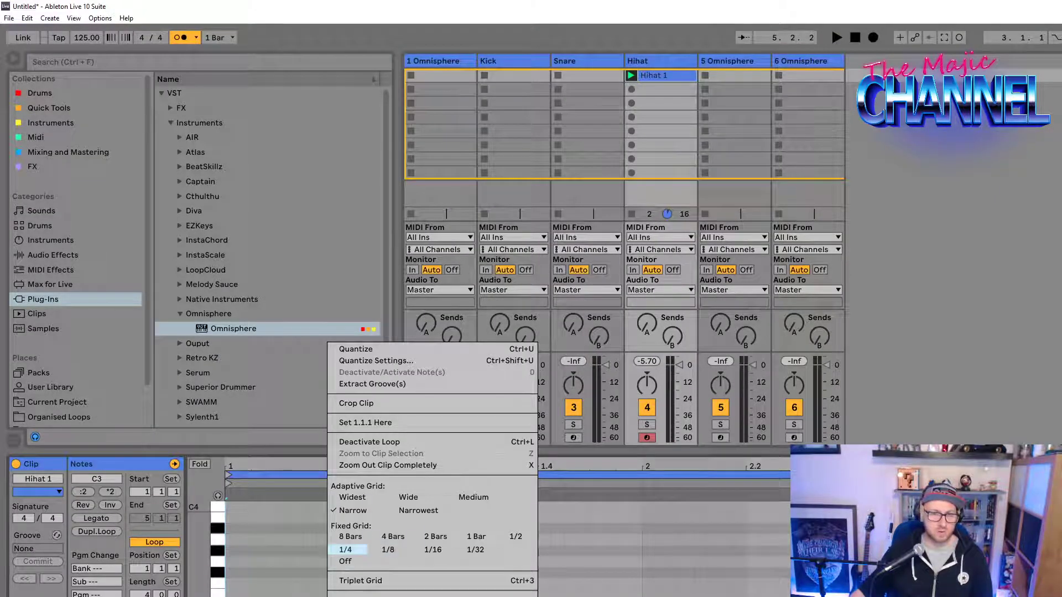
click(346, 550)
key(ctrl+a)
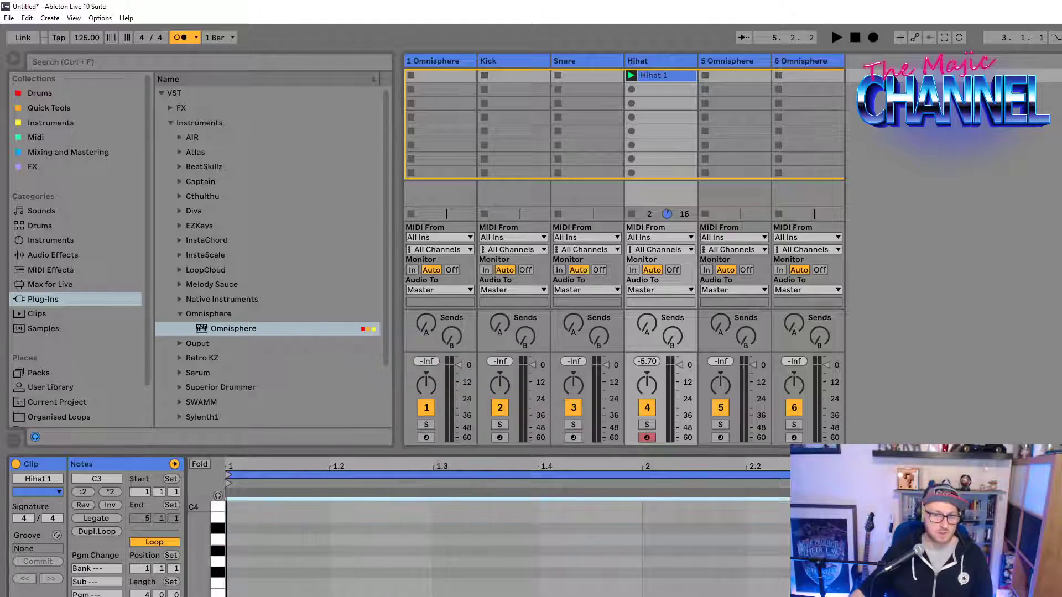
right_click(329, 567)
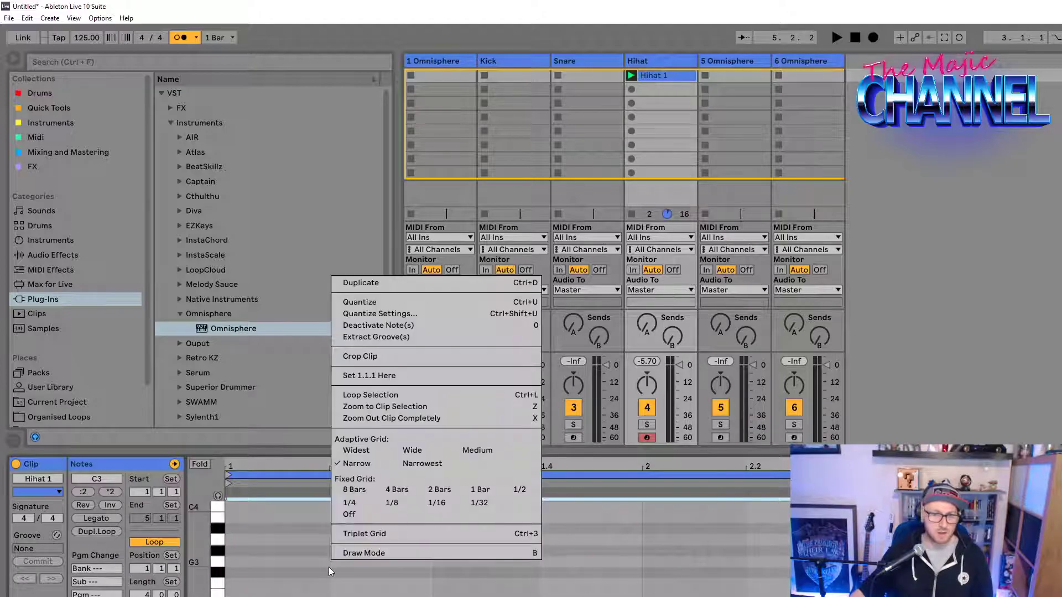
click(341, 537)
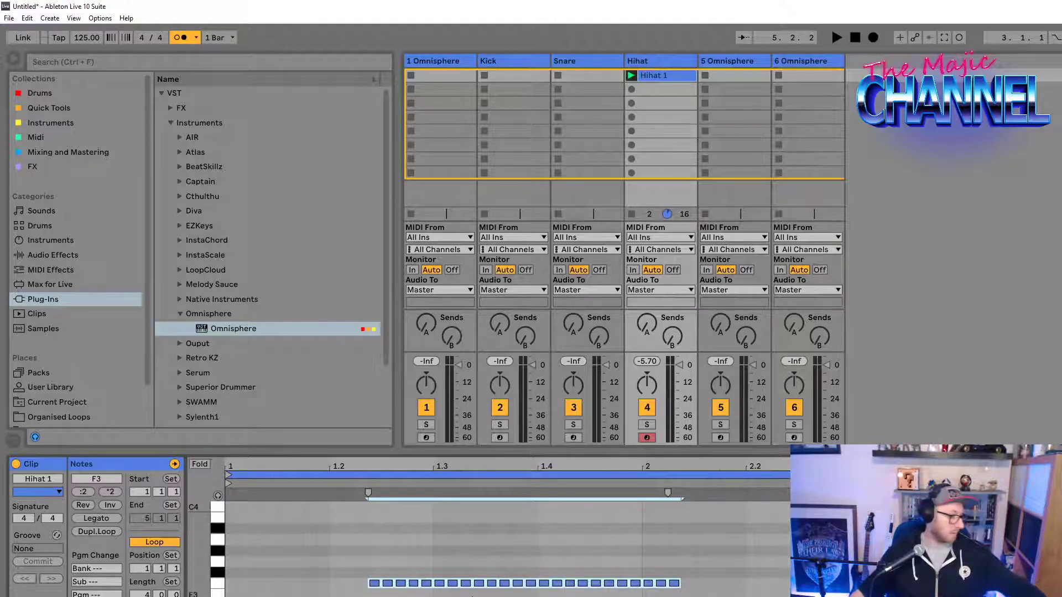
key(Delete)
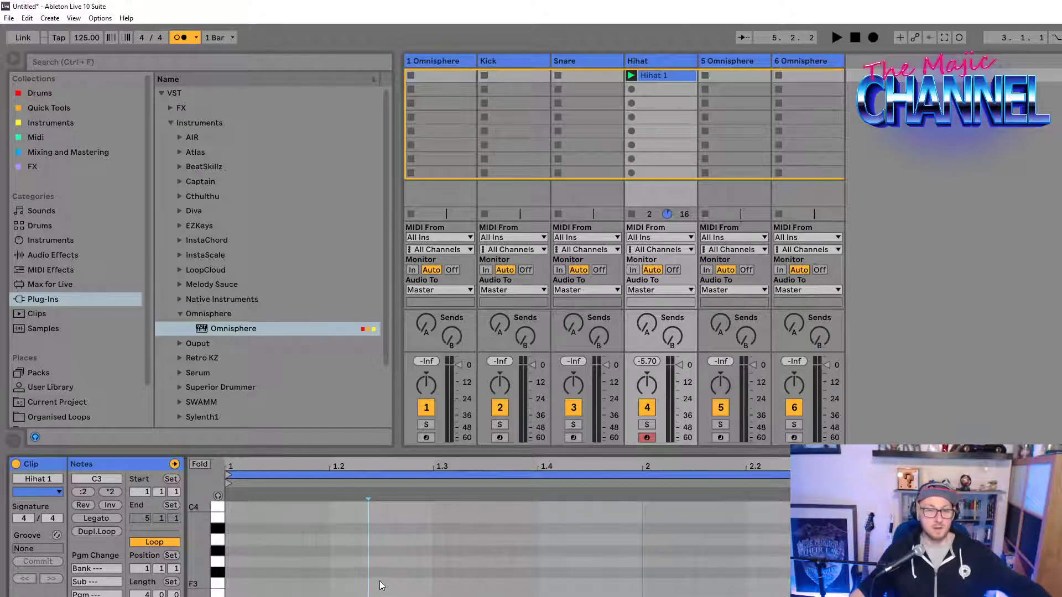
Step: Try drawing a long F3 note from beat 1.2 onward in the Hihat 1 clip, and undo it
key(b)
click(336, 585)
drag(341, 585, 862, 581)
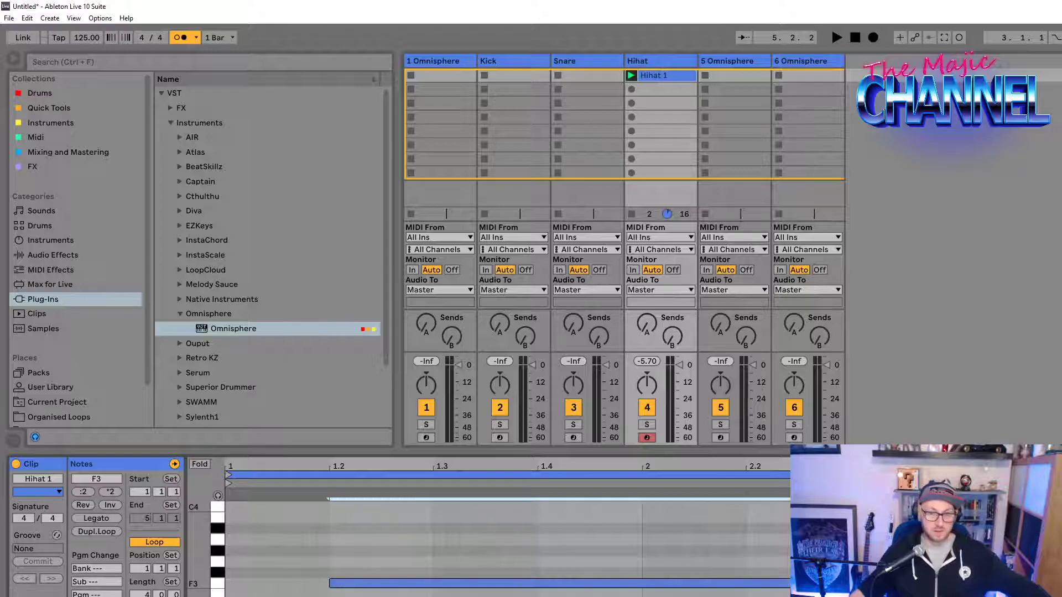
key(ctrl+z)
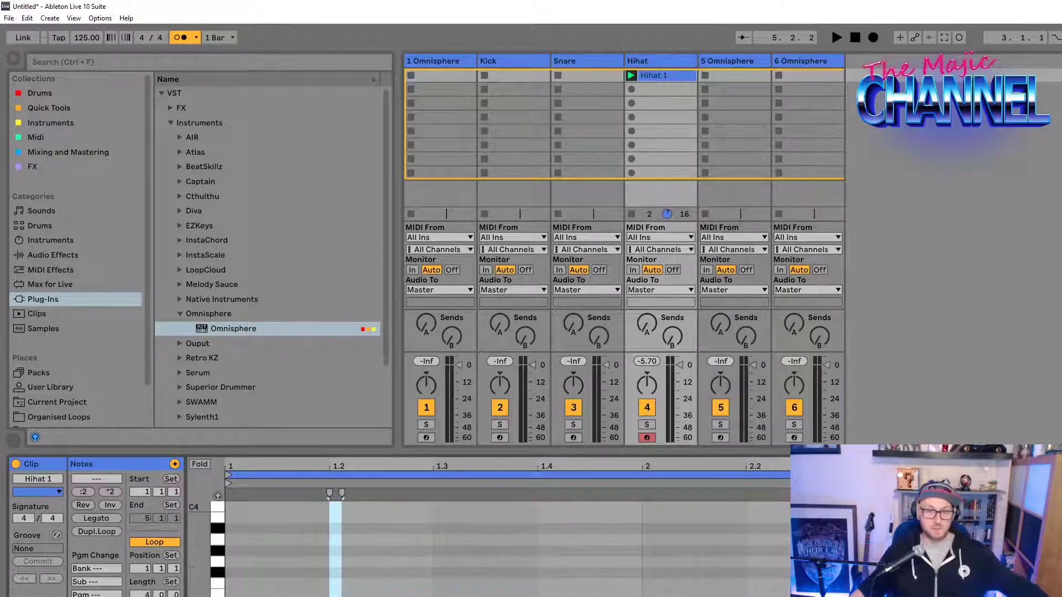
click(647, 74)
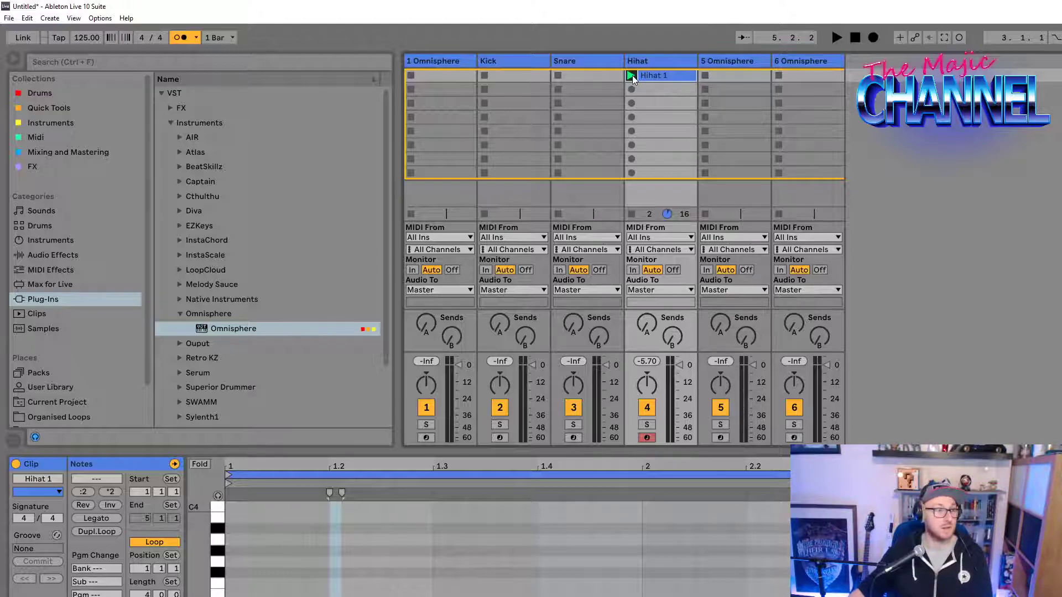
Step: Launch the Hihat 1 clip, and create and launch a MIDI clip with E3 notes in the Snare track's first slot
click(632, 75)
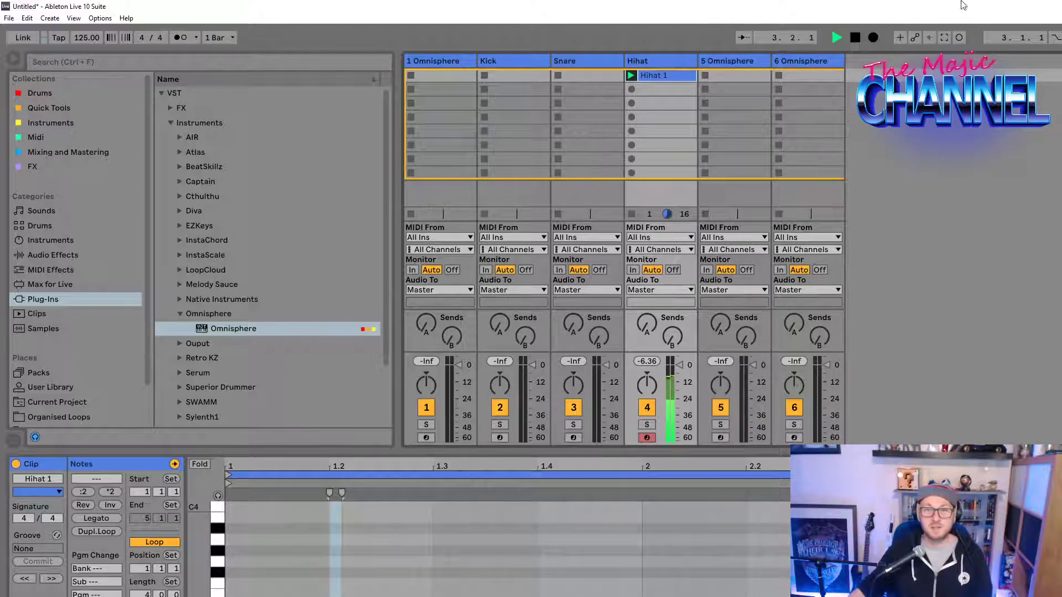
click(577, 61)
right_click(573, 78)
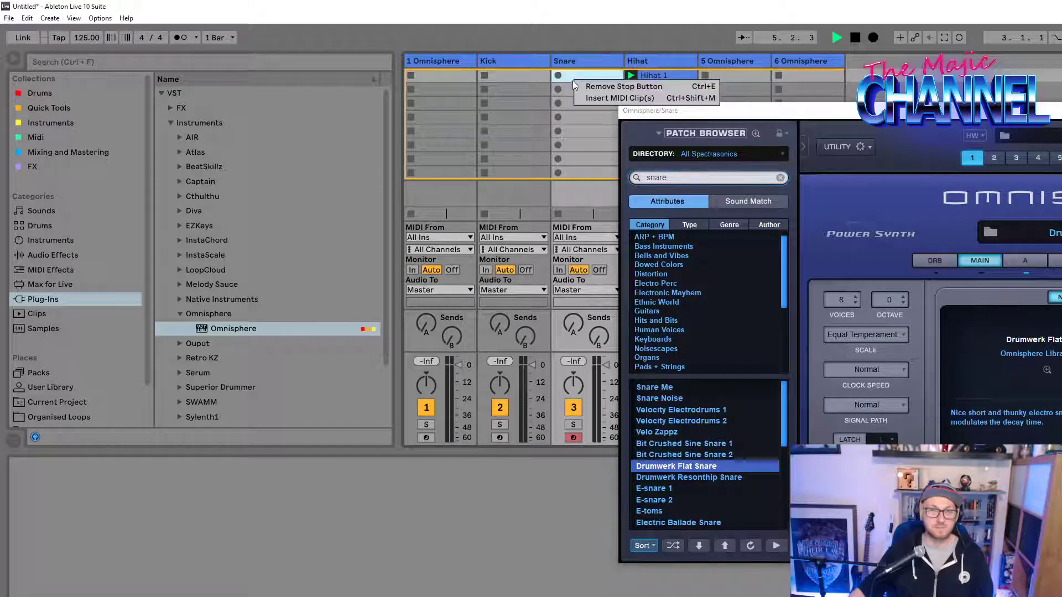
click(614, 98)
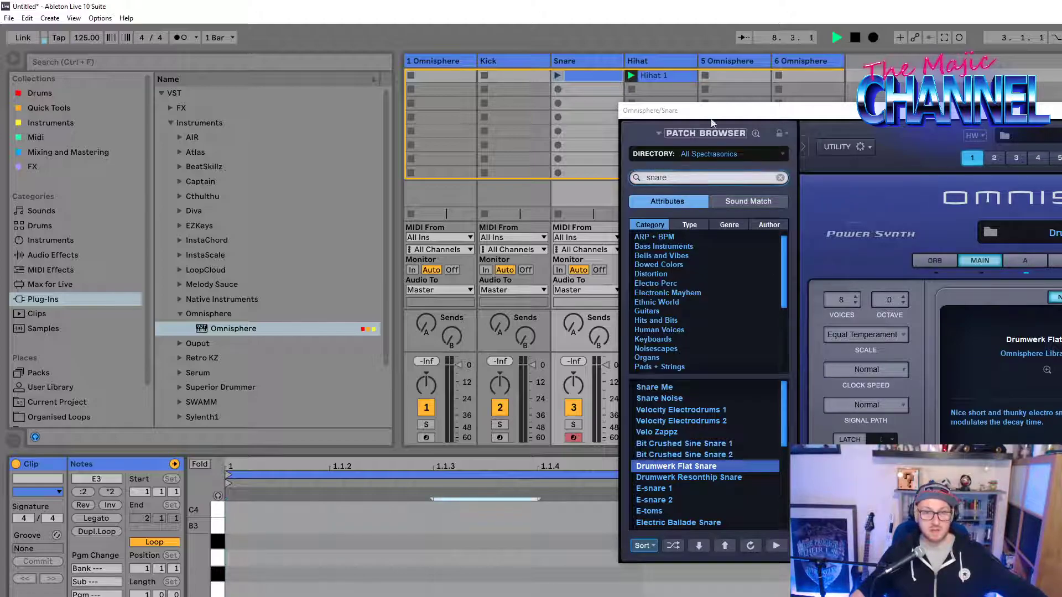
click(553, 75)
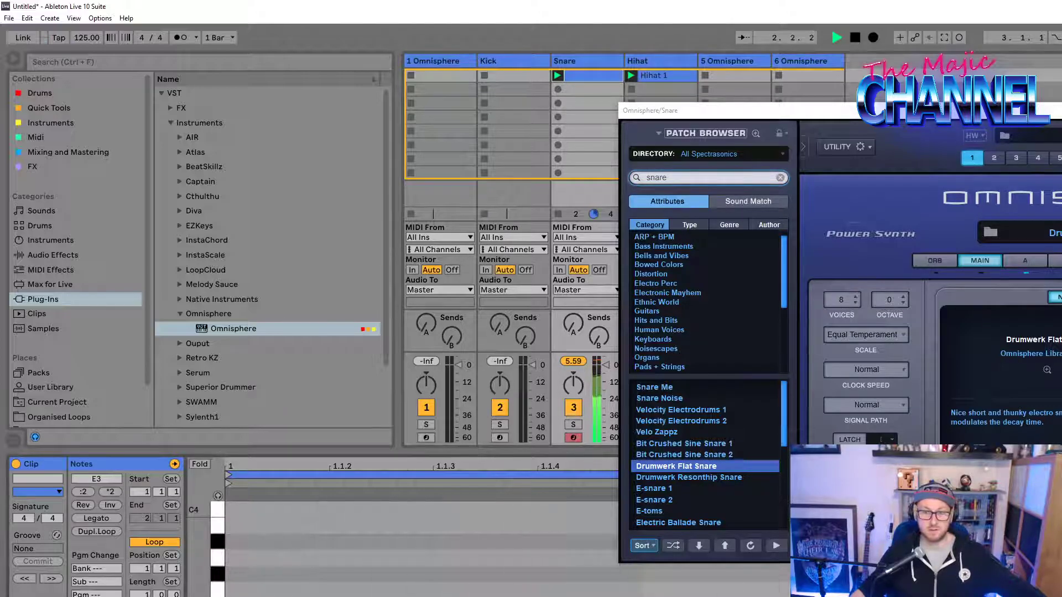
drag(719, 110, 945, 19)
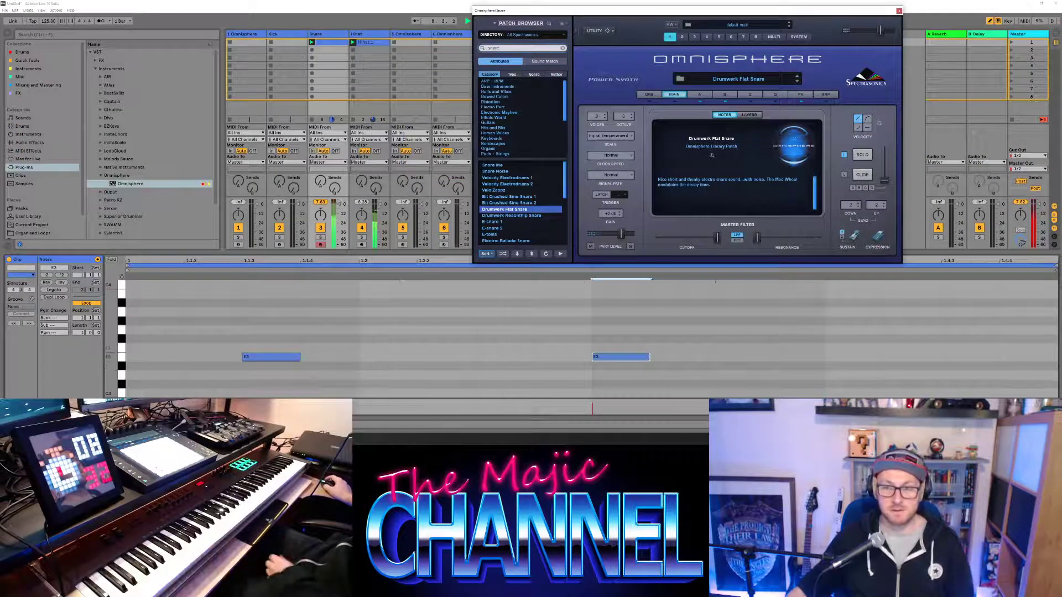
Step: Create a MIDI clip in the Kick track's first slot with a C3 note on each of the four beats, and launch it
click(274, 43)
right_click(278, 43)
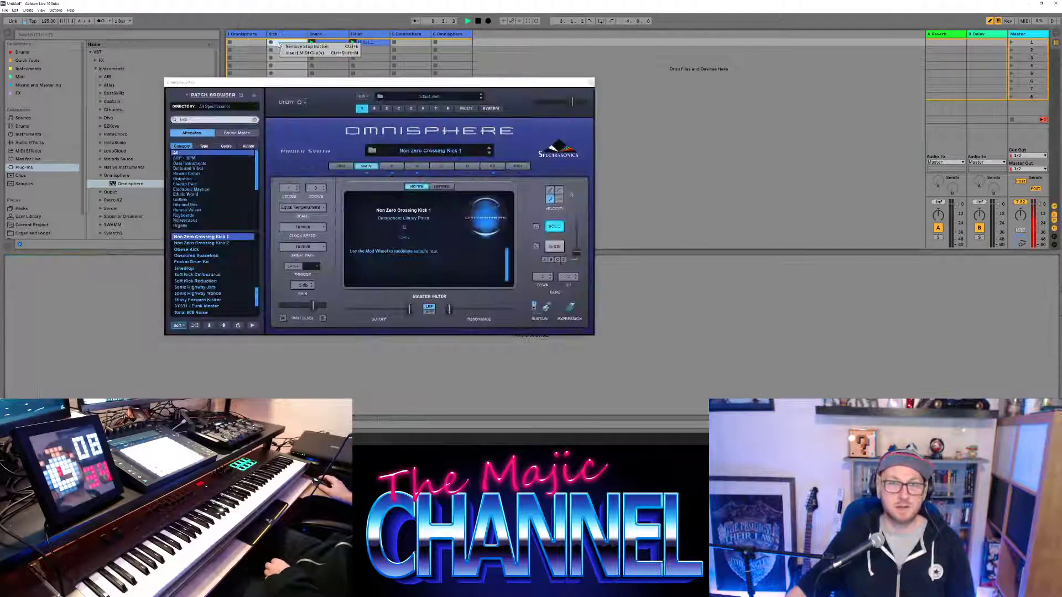
click(305, 54)
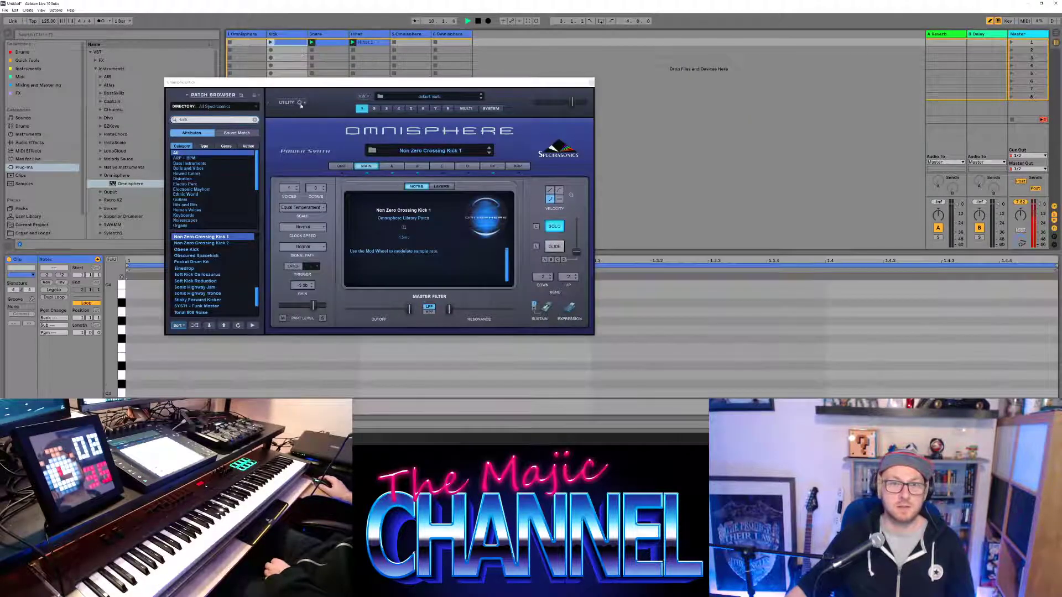
click(148, 392)
click(387, 393)
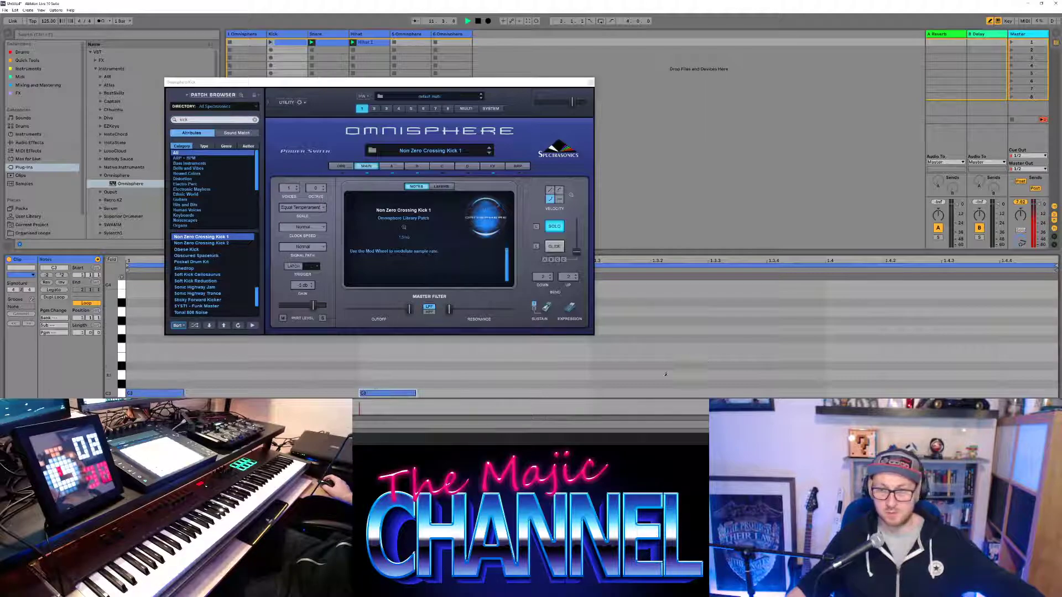
click(598, 393)
click(833, 392)
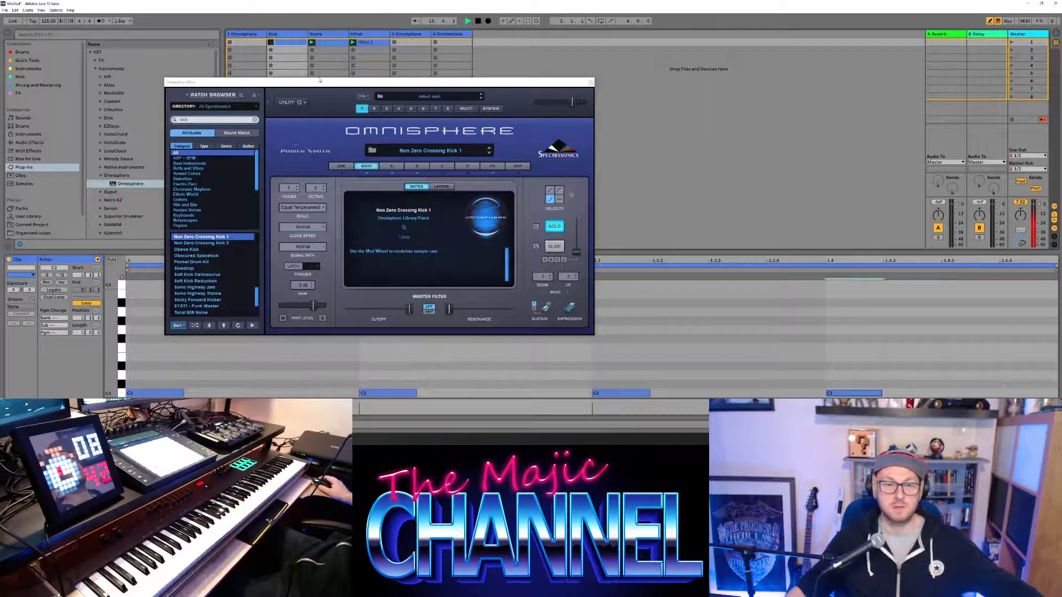
Step: Replace the Snare clip's existing notes with E3 notes on beats 1.2 and 1.4
click(326, 42)
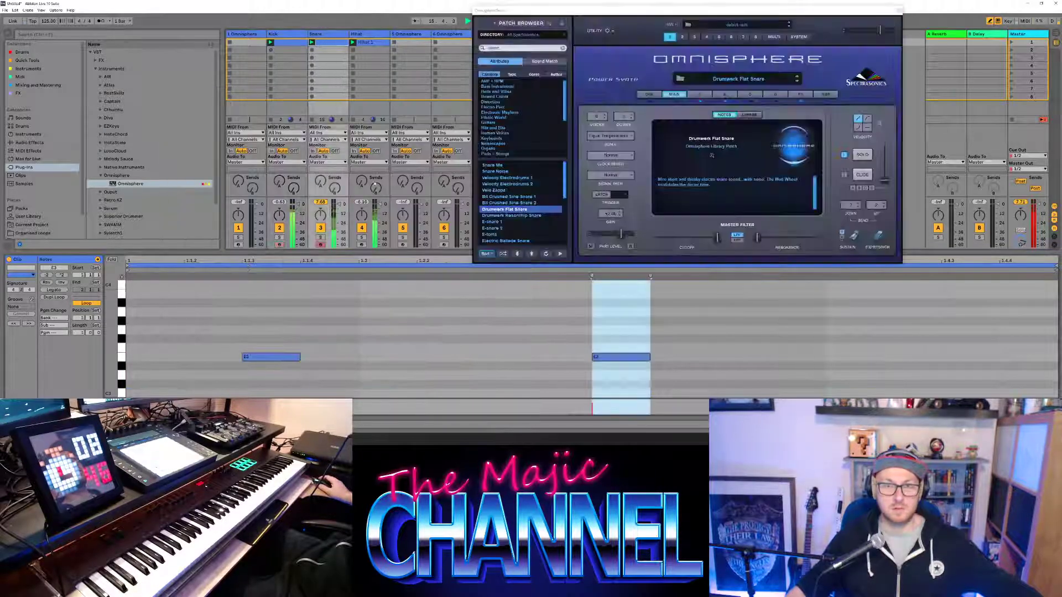
click(271, 357)
click(372, 357)
click(620, 357)
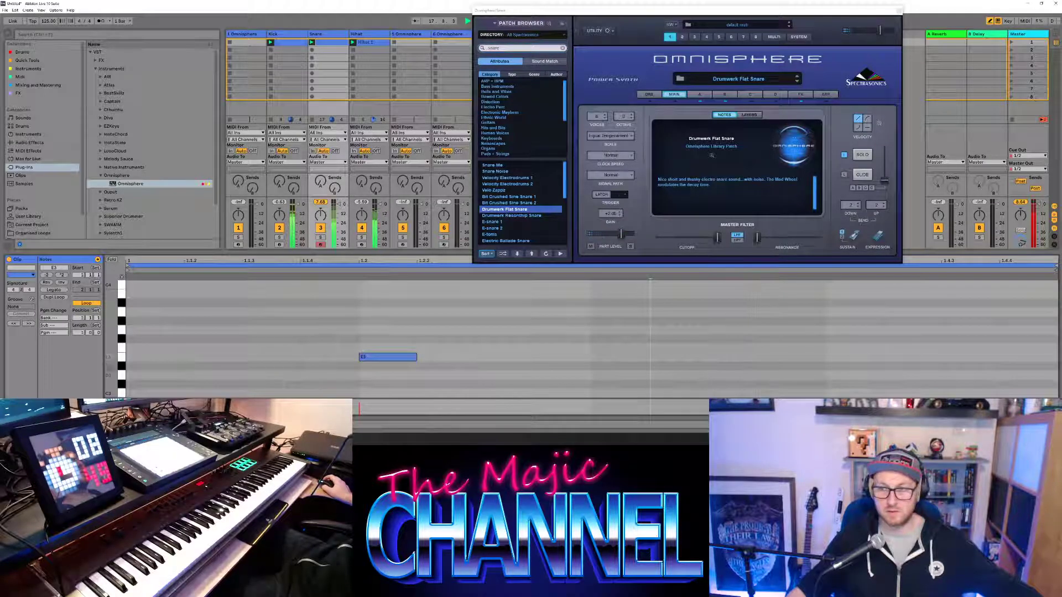
click(846, 357)
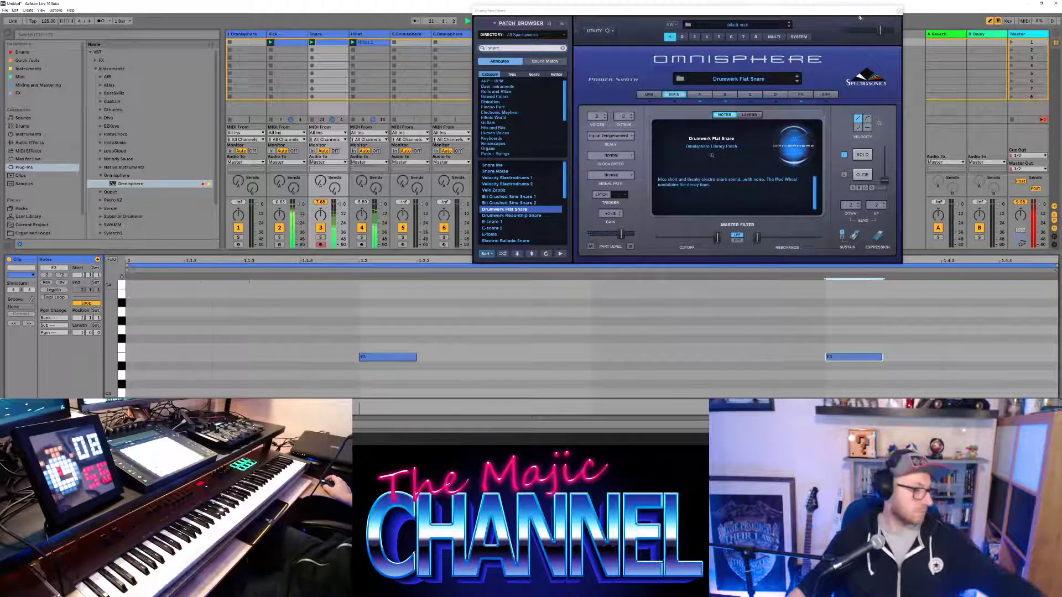
Step: Shorten the Hihat 1 clip's loop and its long C3 note to end at bar 4, and stop playback
click(374, 42)
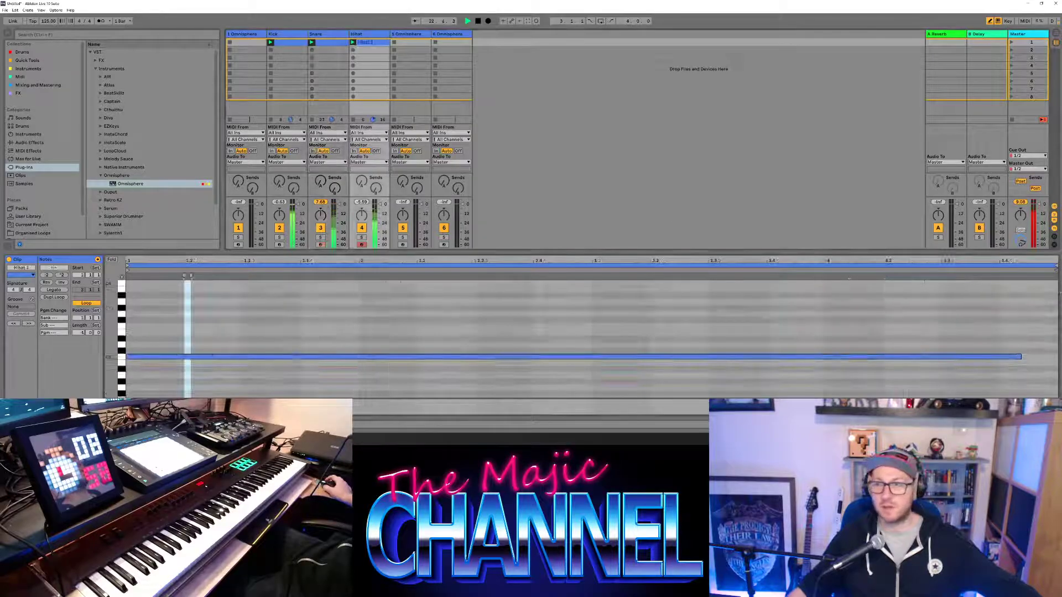
mouse_move(1056, 266)
mouse_down()
mouse_move(767, 286)
mouse_move(825, 285)
mouse_up()
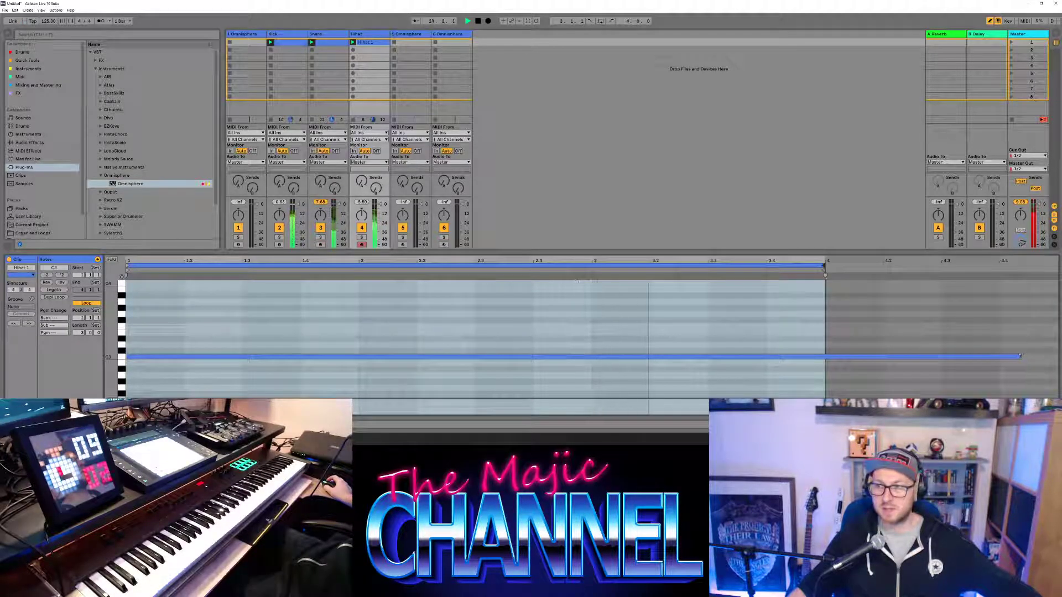
drag(1020, 355, 825, 356)
key(space)
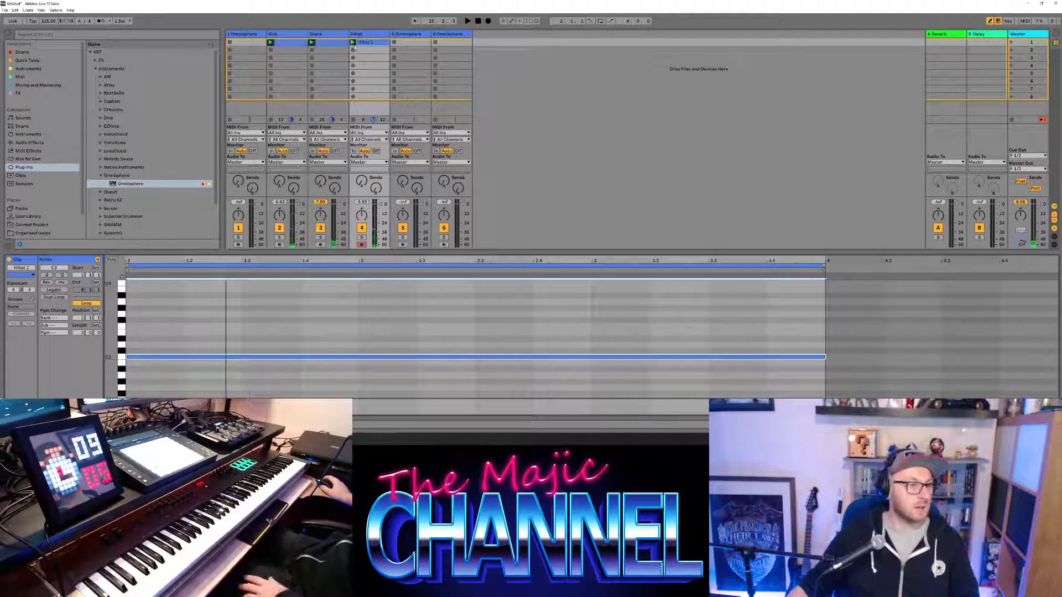
Step: Open Omnisphere on the 5 Omnisphere track, reposition its window, and leave the patch search empty
click(409, 35)
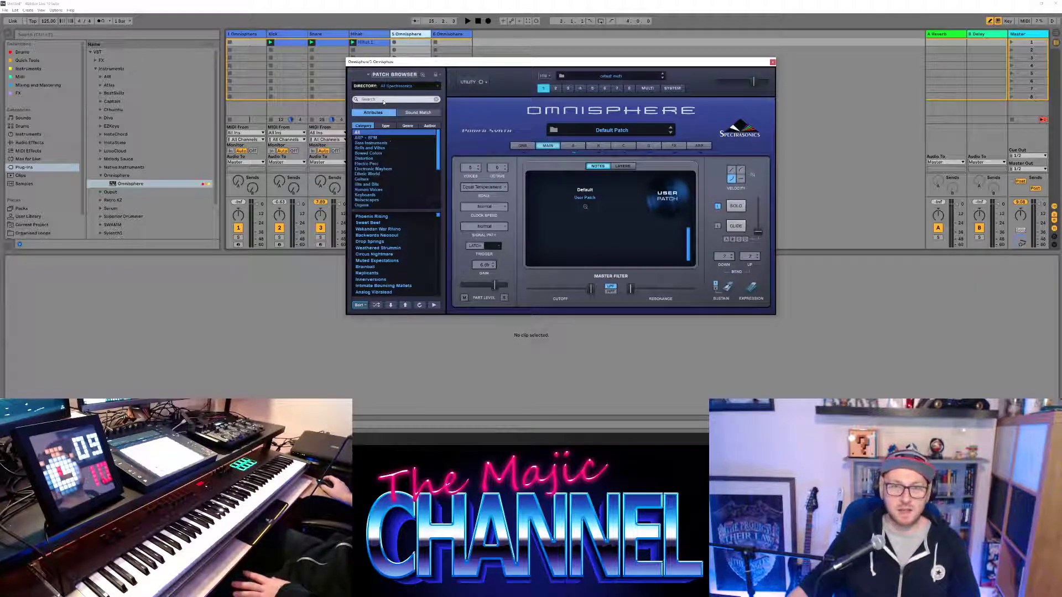
click(384, 101)
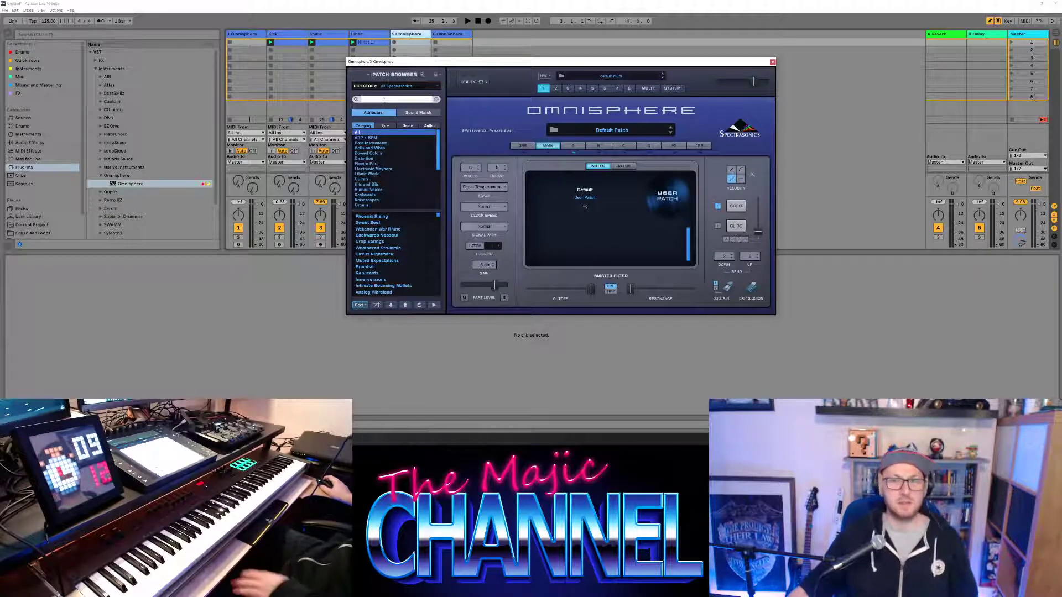
scroll(399, 164, down, 4)
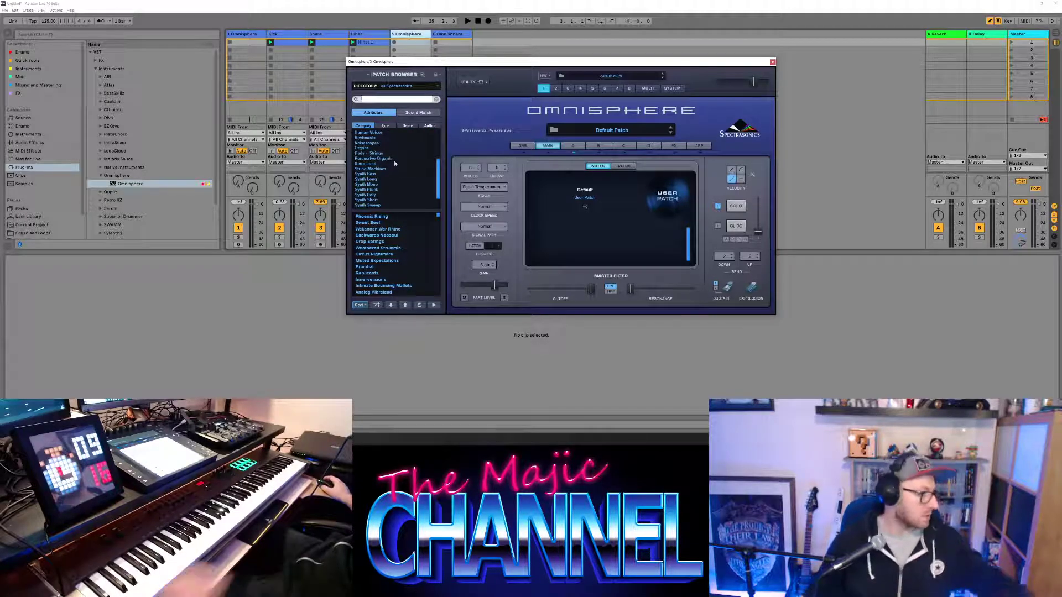
text(2)
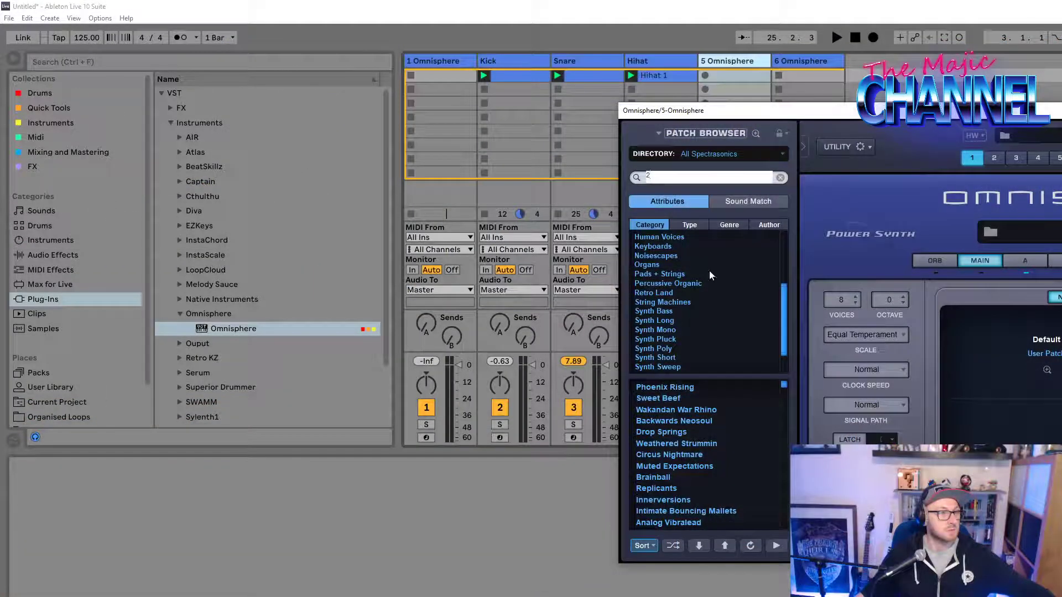
drag(719, 110, 257, 171)
scroll(224, 397, down, 1)
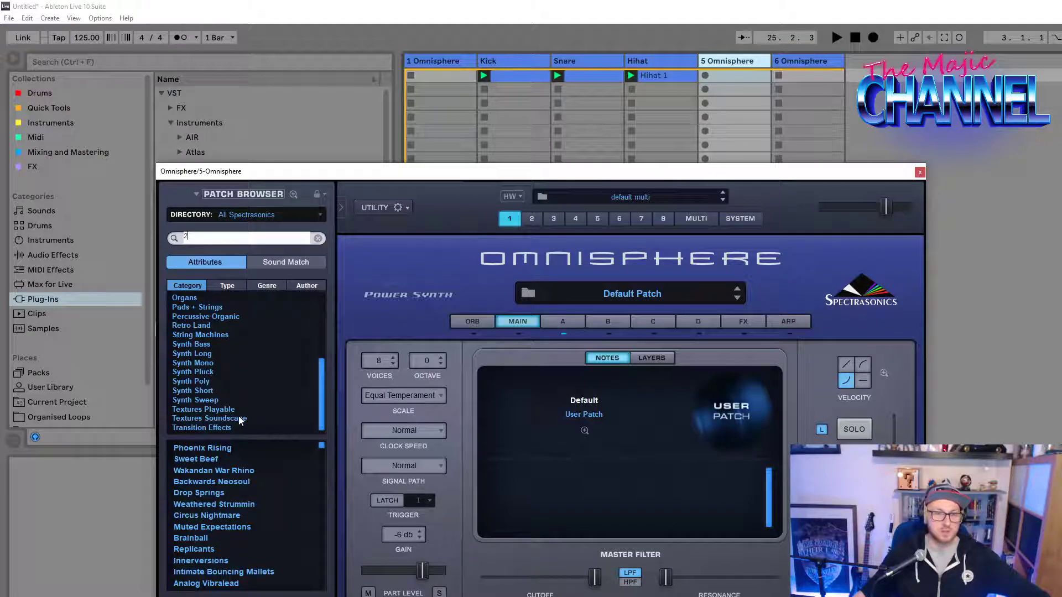
scroll(237, 418, up, 1)
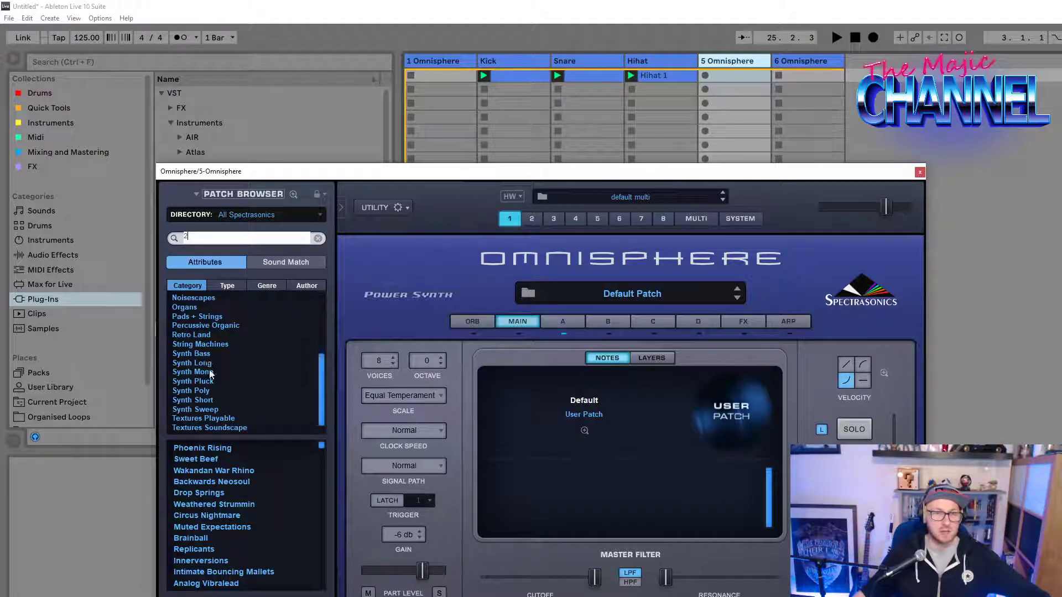
key(Return)
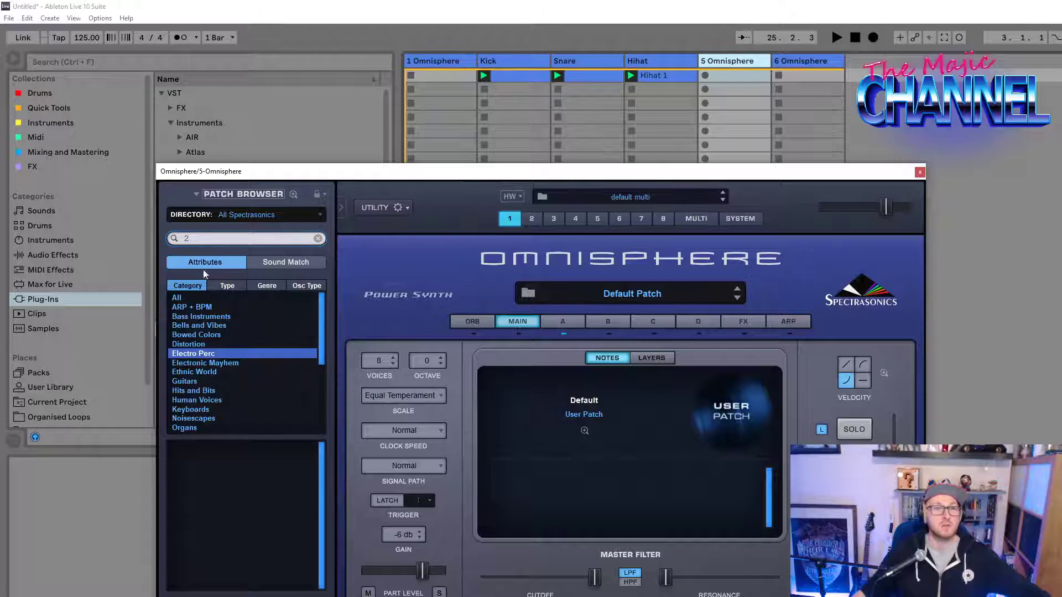
click(319, 238)
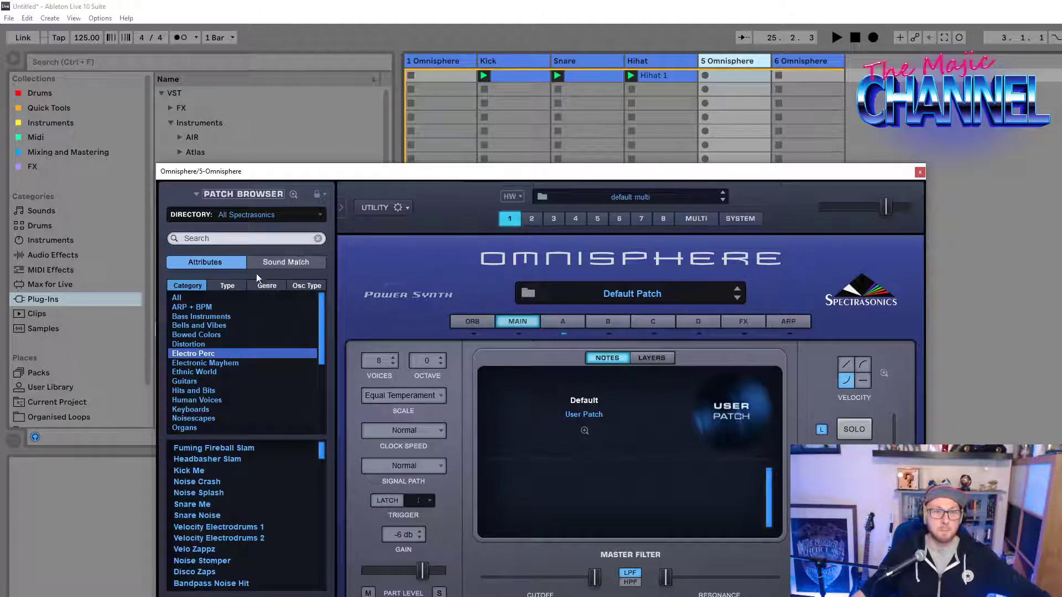
Step: Open Omnisphere's full patch browser, show all categories filtered to the Dance genre, and look through the patch types
click(530, 295)
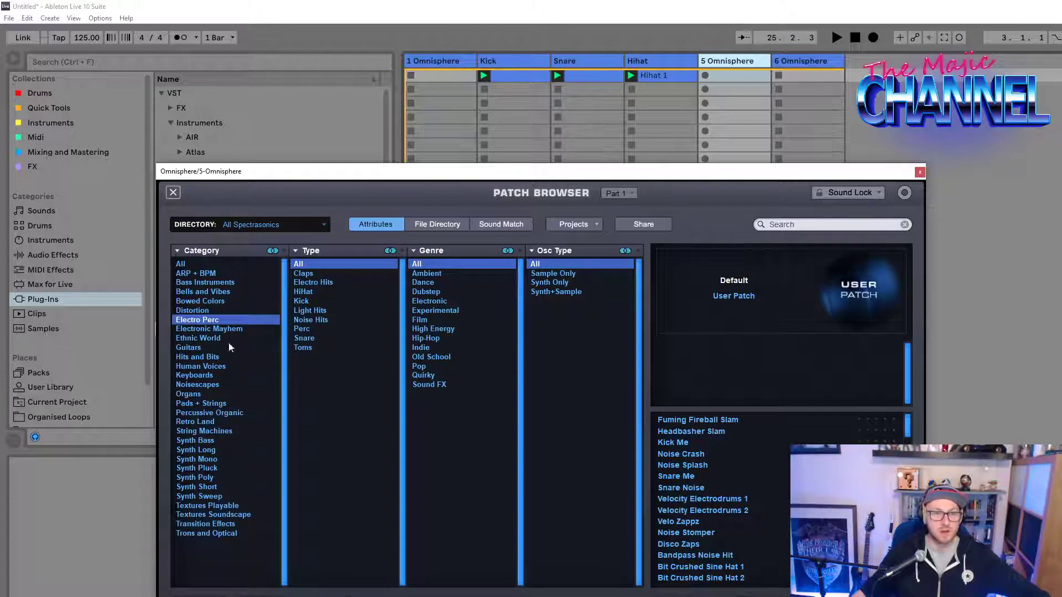
click(182, 266)
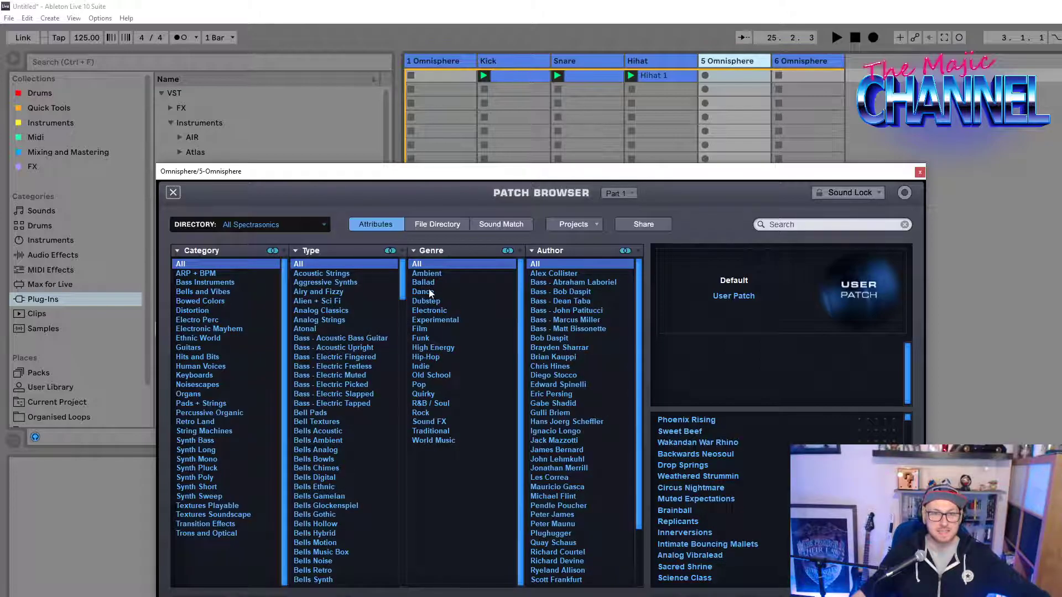
click(427, 293)
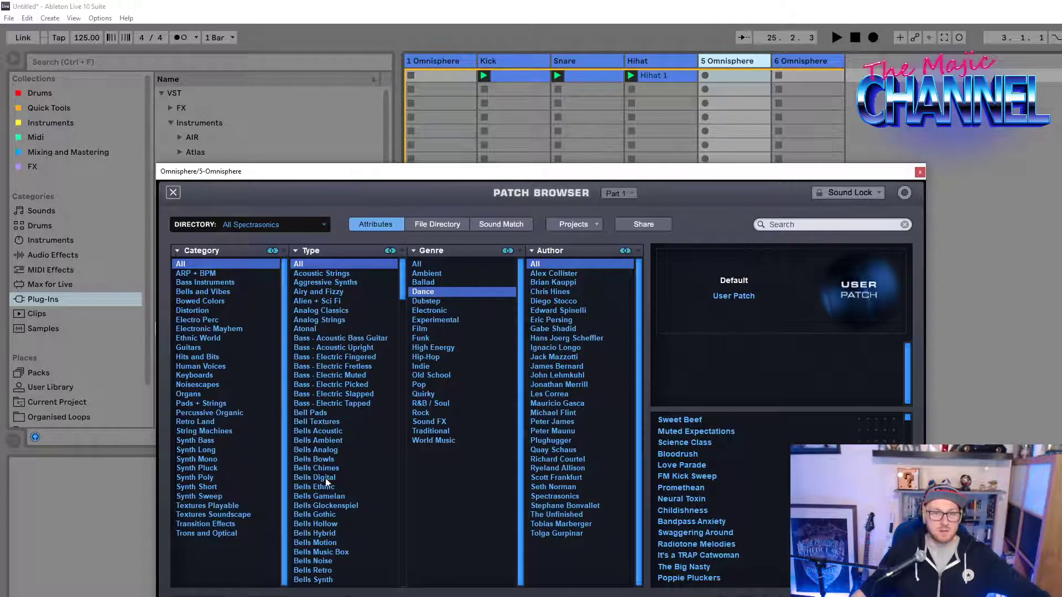
scroll(327, 482, down, 1)
scroll(328, 477, up, 1)
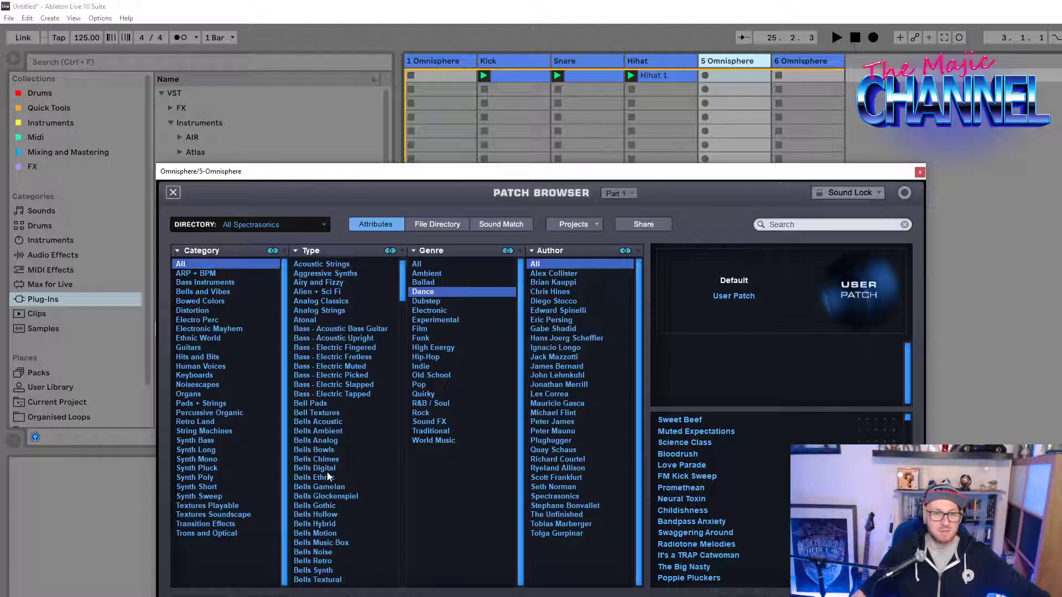
scroll(329, 471, up, 1)
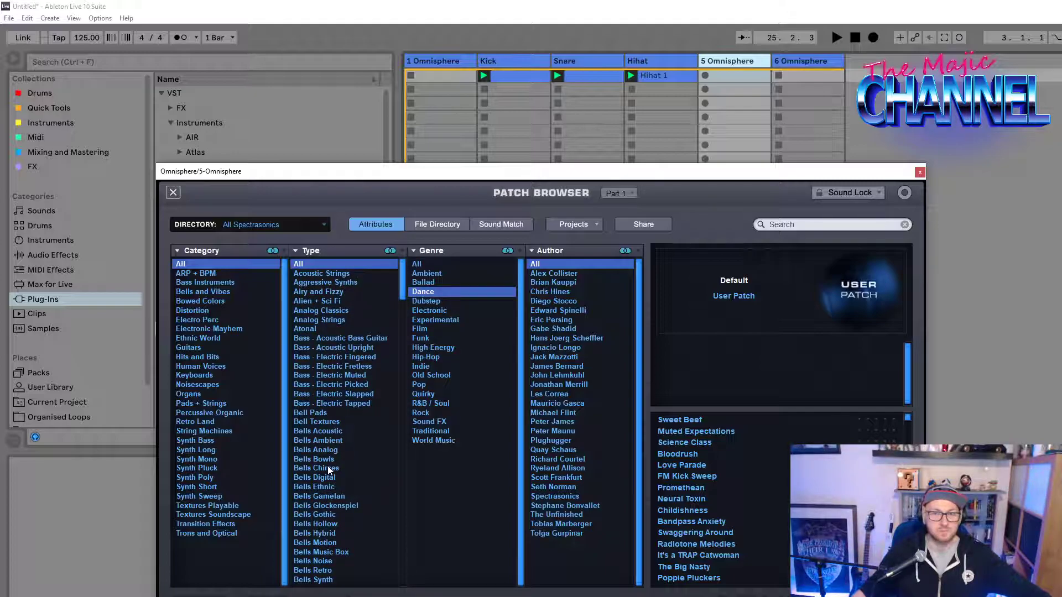
scroll(330, 470, down, 8)
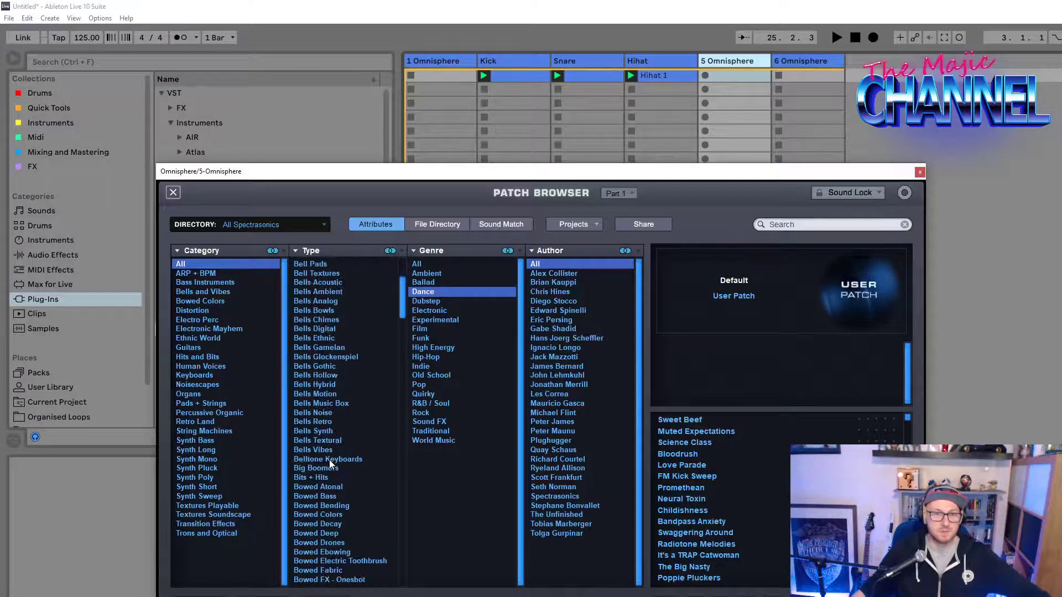
Step: Filter the patches to the Synth Bass category with the Dance genre and the Powerful mood
click(195, 441)
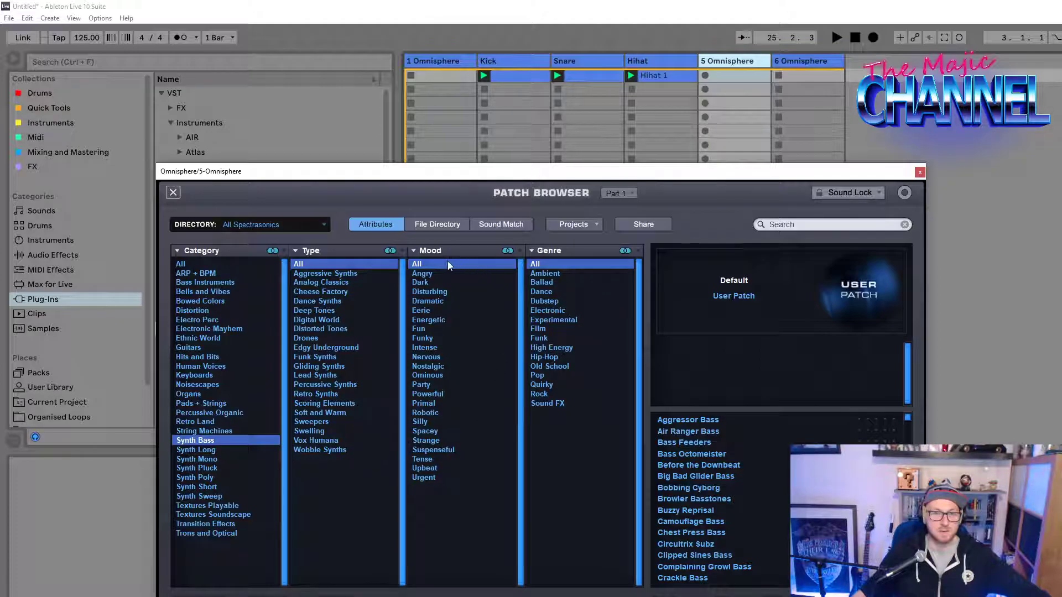
click(540, 292)
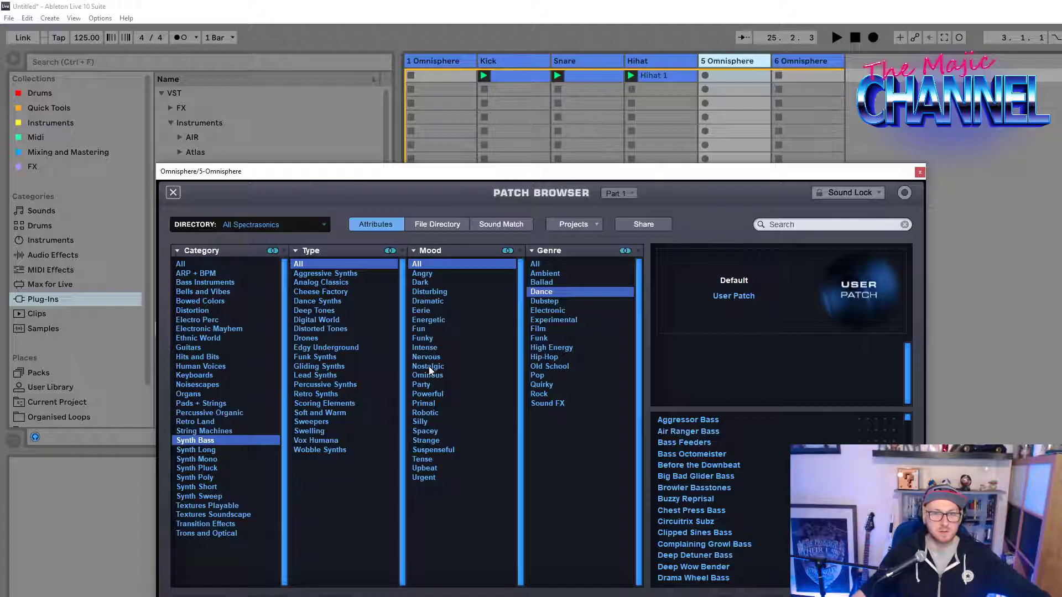
click(434, 396)
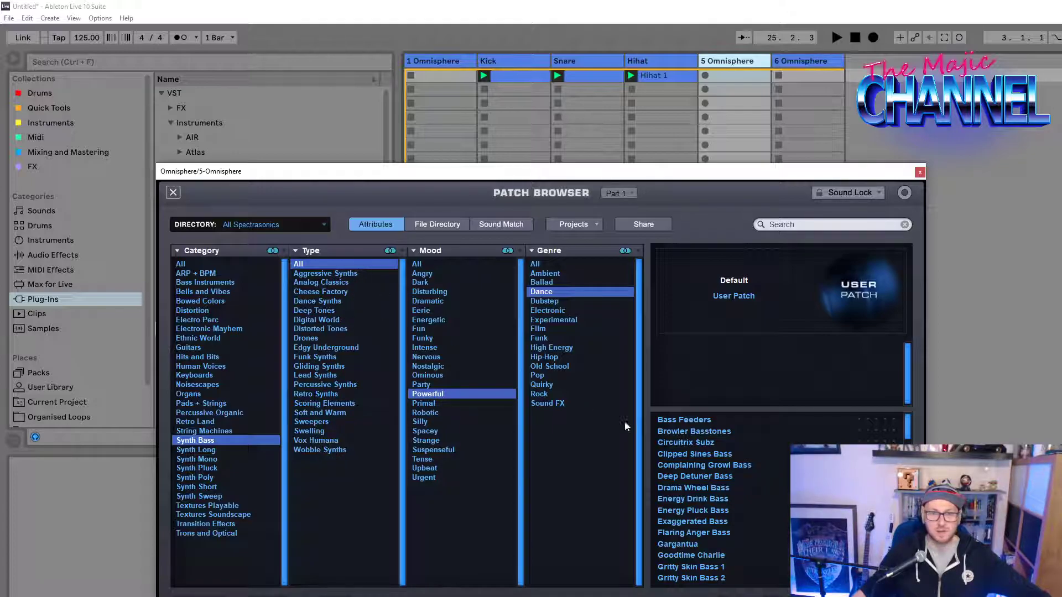
Step: Load the Bass Feeders patch, play the drum clips alongside it, and switch to the Browler Basstones patch
click(686, 419)
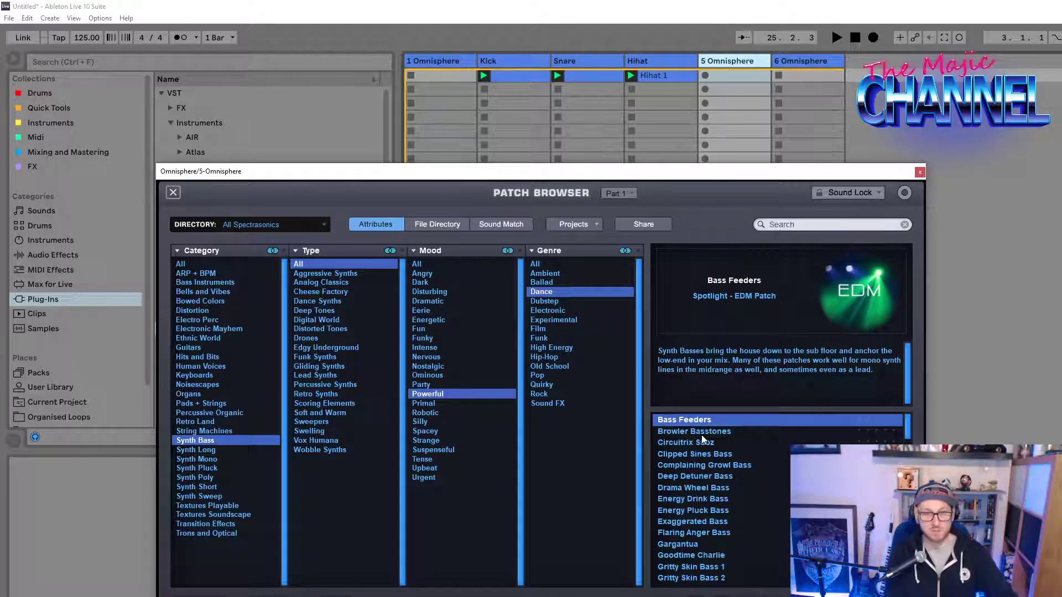
key(space)
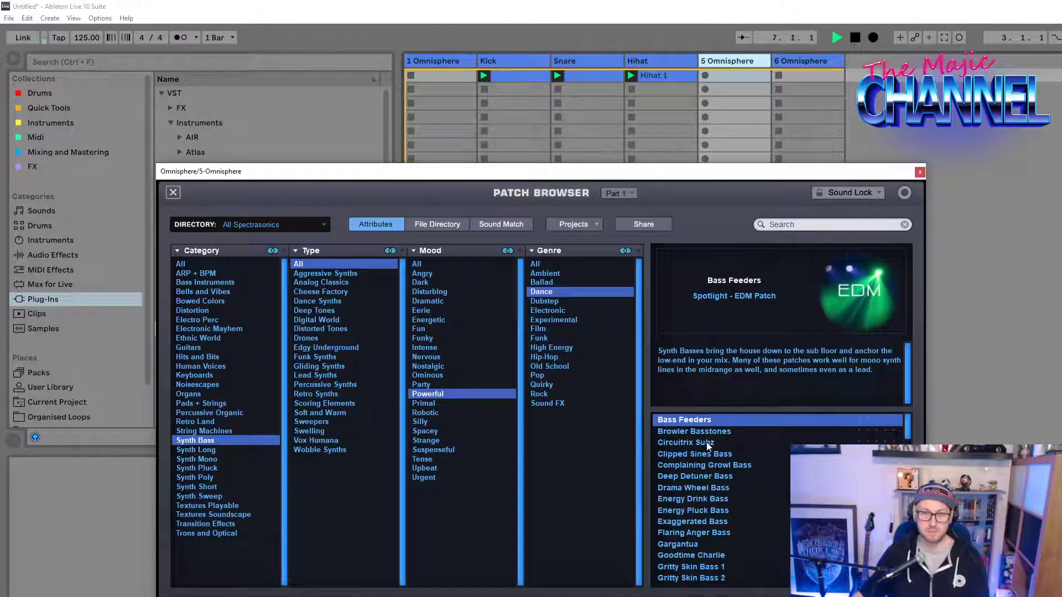
click(704, 435)
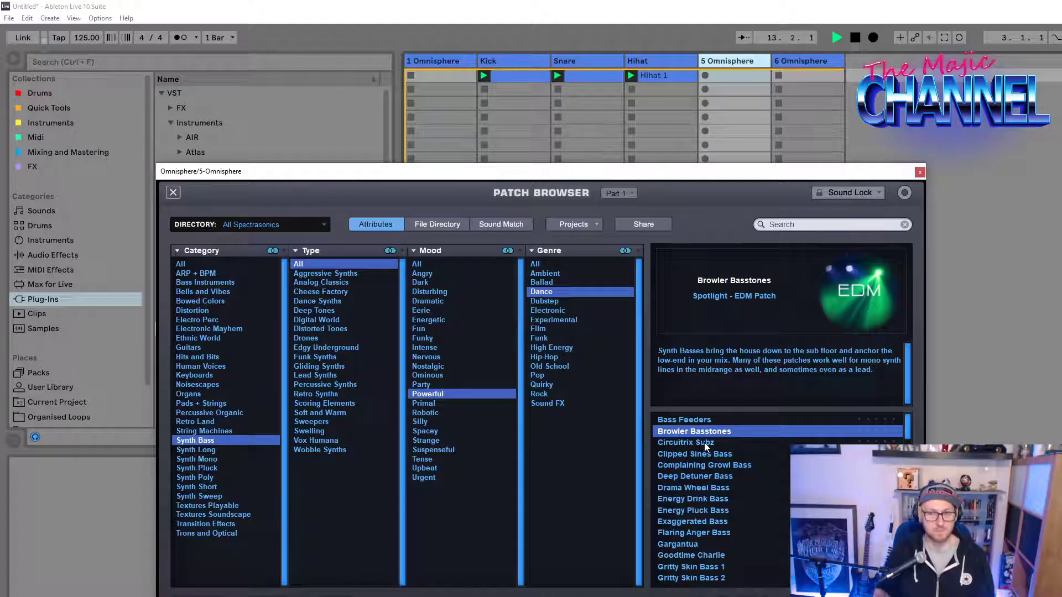
Step: Audition the Circuitrix Subz, Clipped Sines Bass and Complaining Growl Bass patches, and settle on Deep Detuner Bass
click(710, 443)
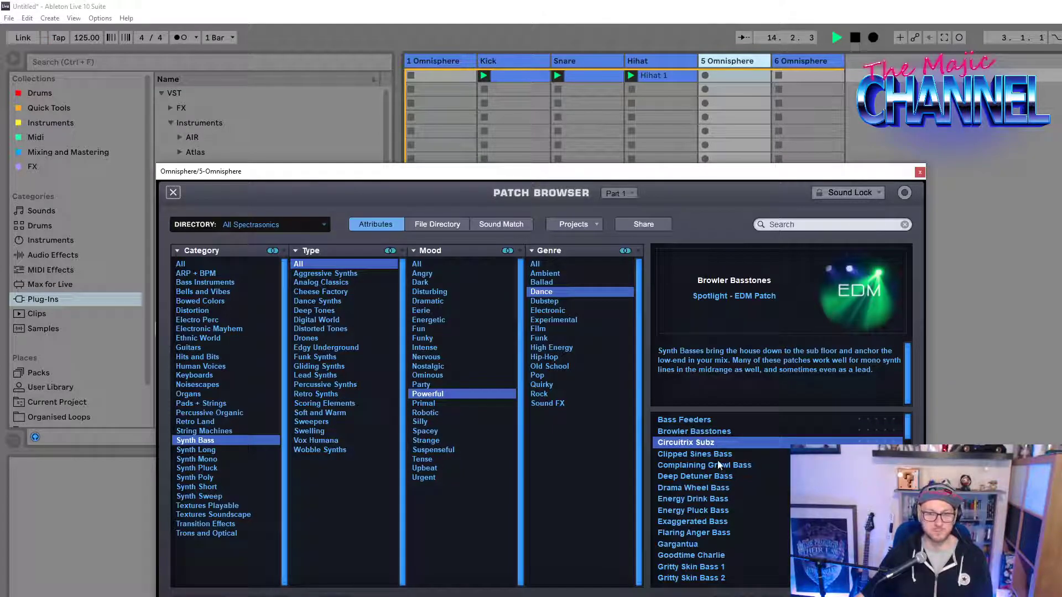
click(716, 455)
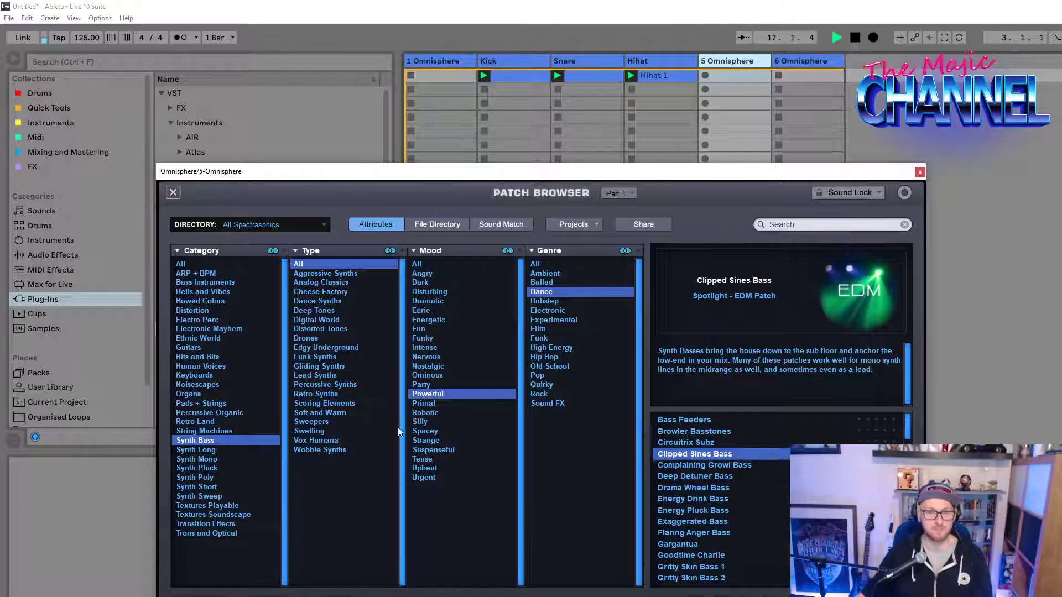
key(Down)
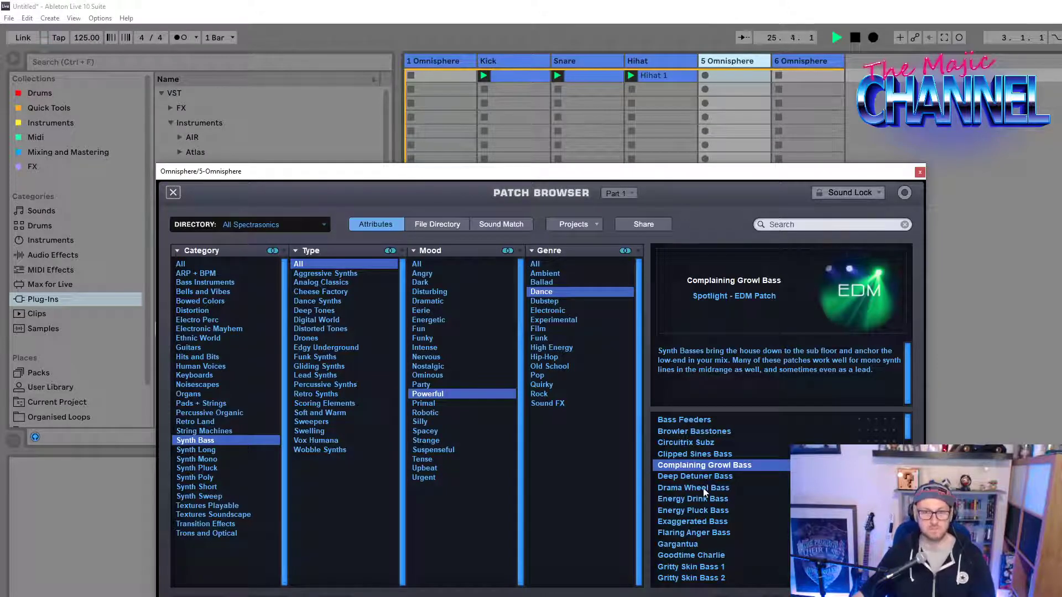
click(700, 478)
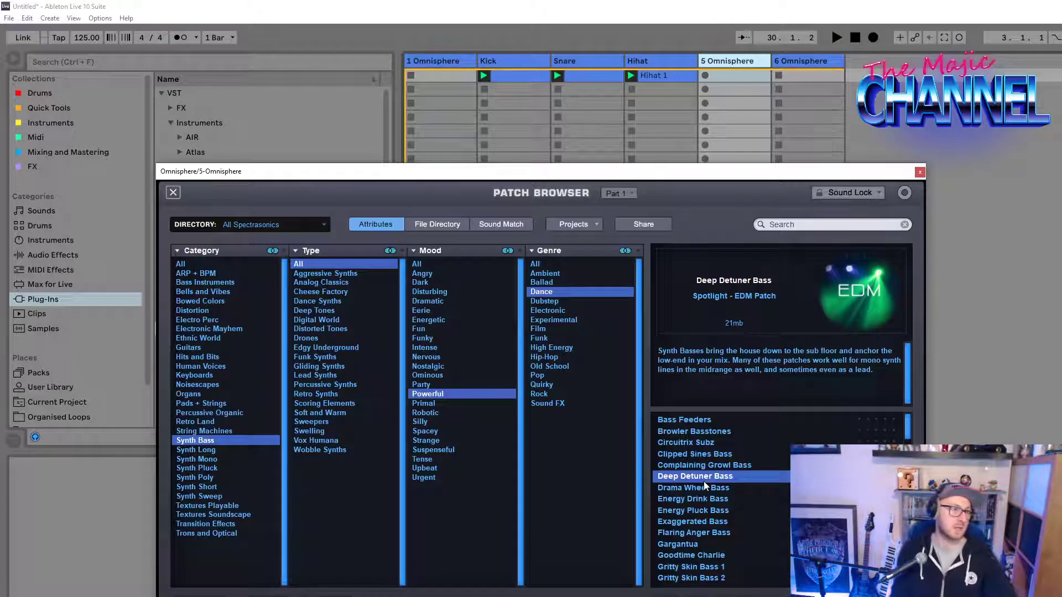
Step: Record a four-bar bass clip into the first slot of the 5 Omnisphere track and move the plug-in window off its notes
key(Return)
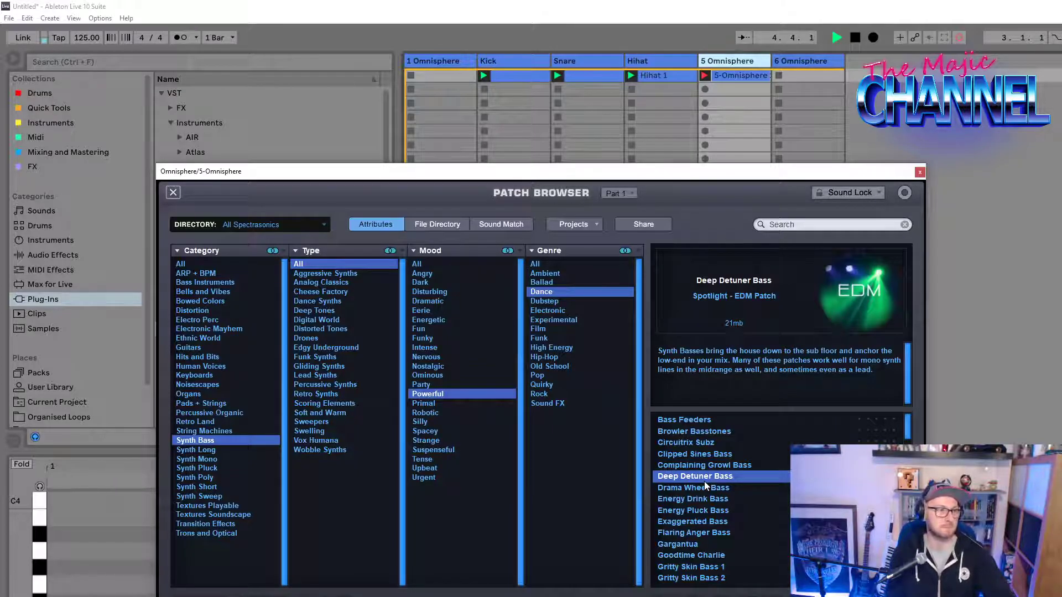
key(space)
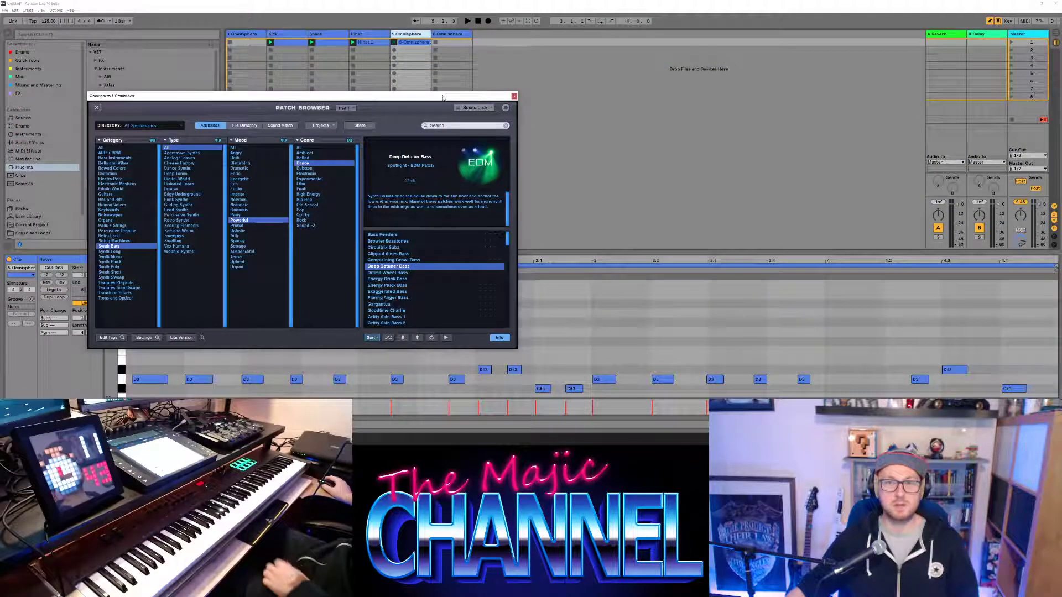
drag(442, 96, 554, 21)
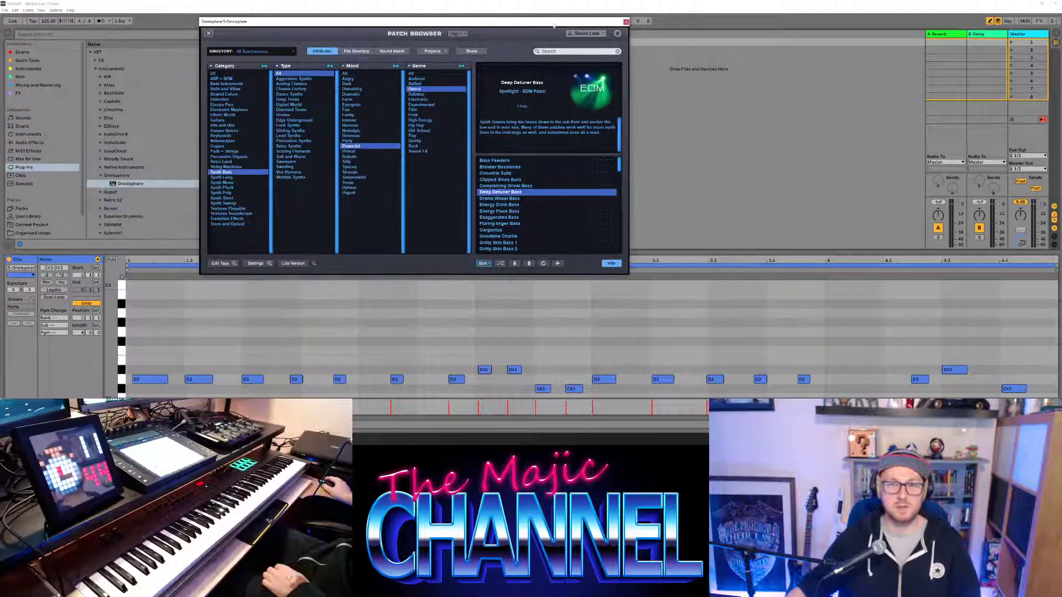
Step: Quantize the recorded bass notes to 1/16, adjusting note starts with an amount of 100%
right_click(186, 329)
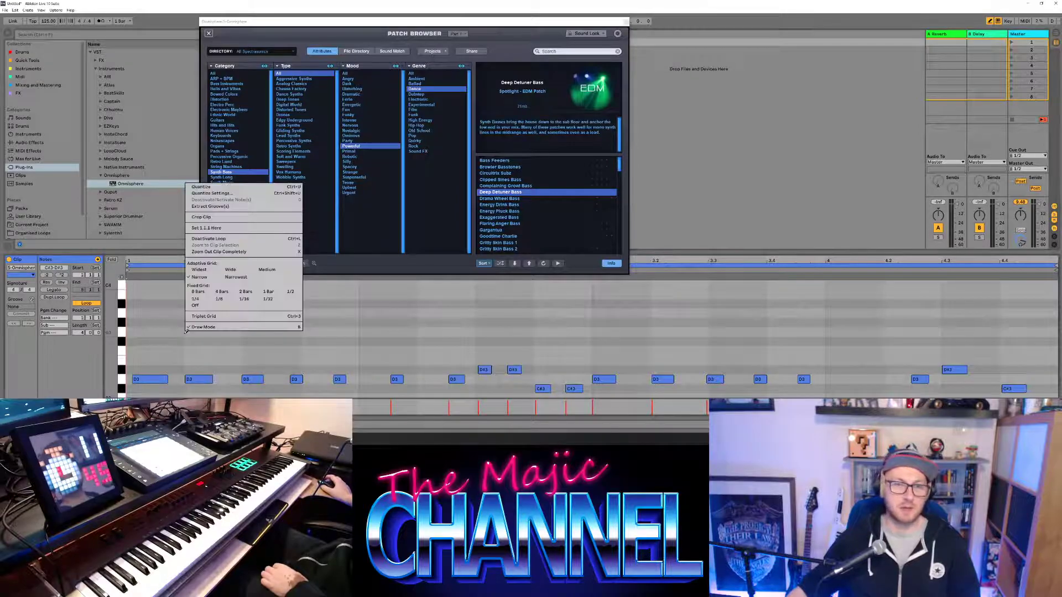
click(230, 188)
right_click(152, 332)
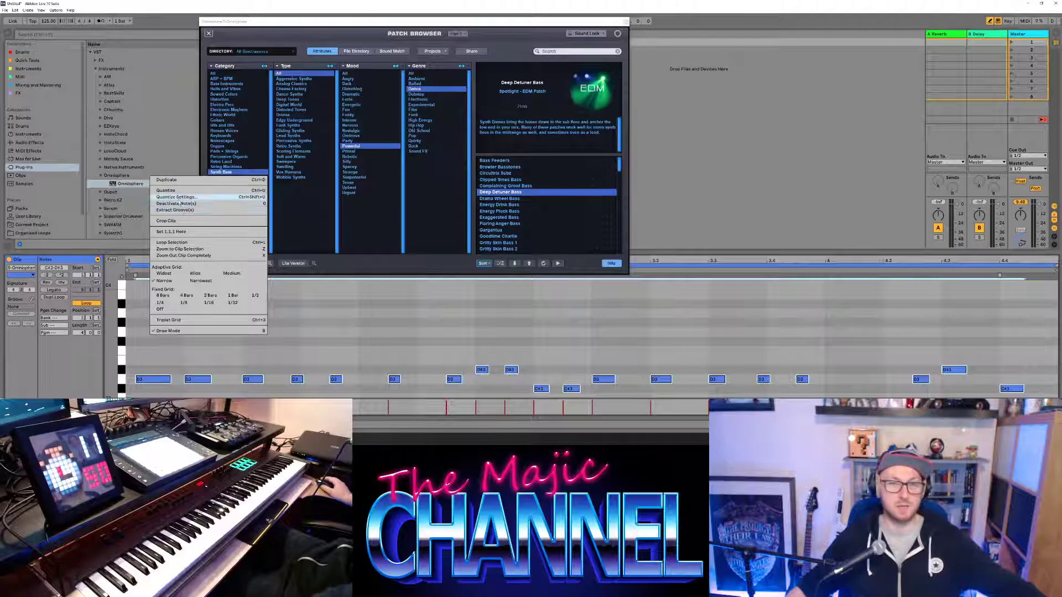
click(176, 197)
click(508, 219)
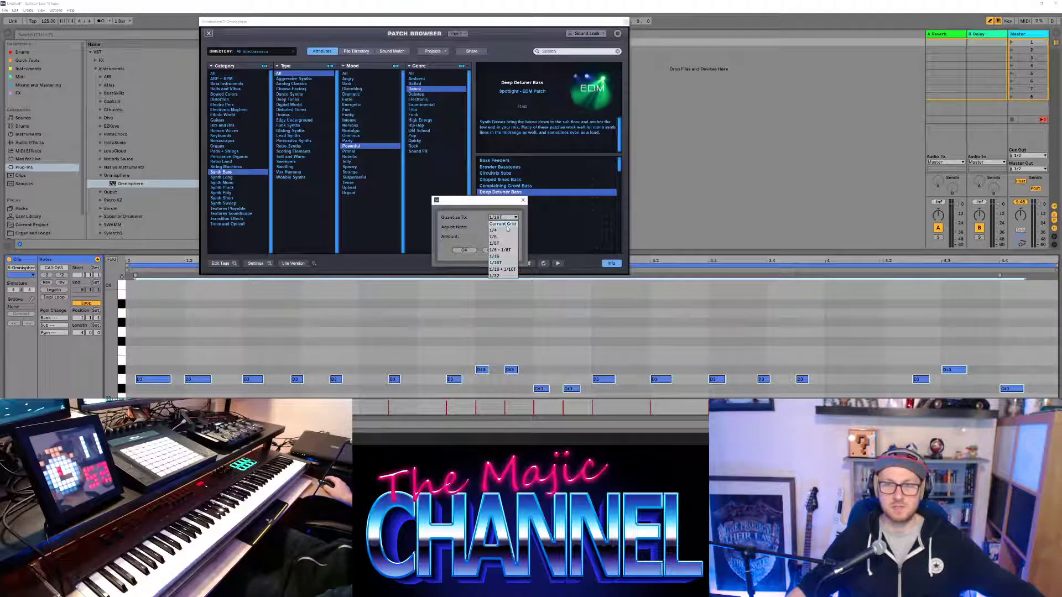
click(508, 257)
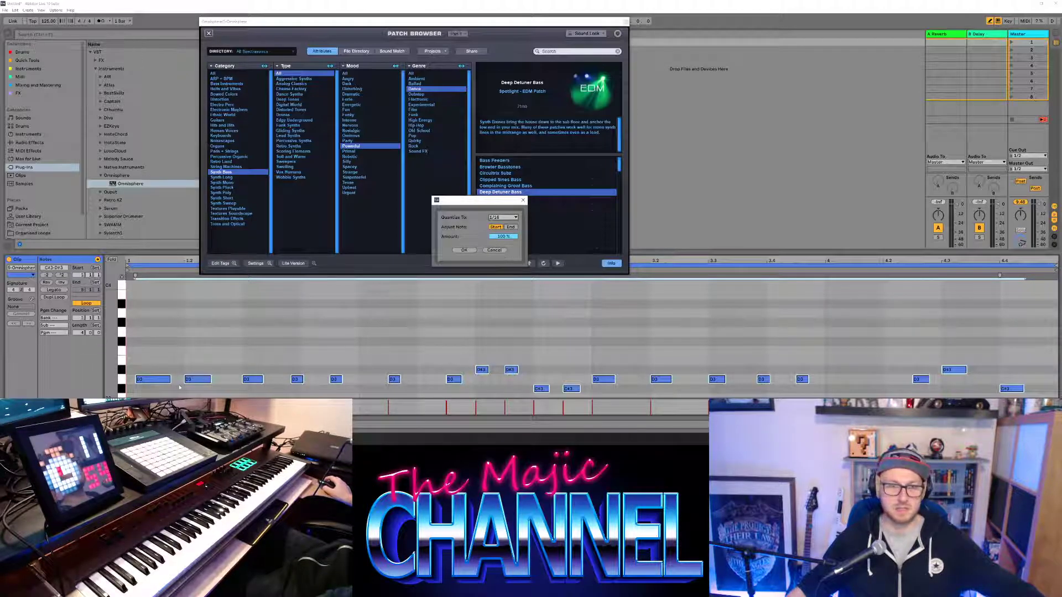
click(463, 250)
Step: Move the first D3 bass note to the very start of the clip and close the Omnisphere window
mouse_move(158, 382)
mouse_down()
mouse_move(144, 384)
mouse_move(161, 385)
mouse_up()
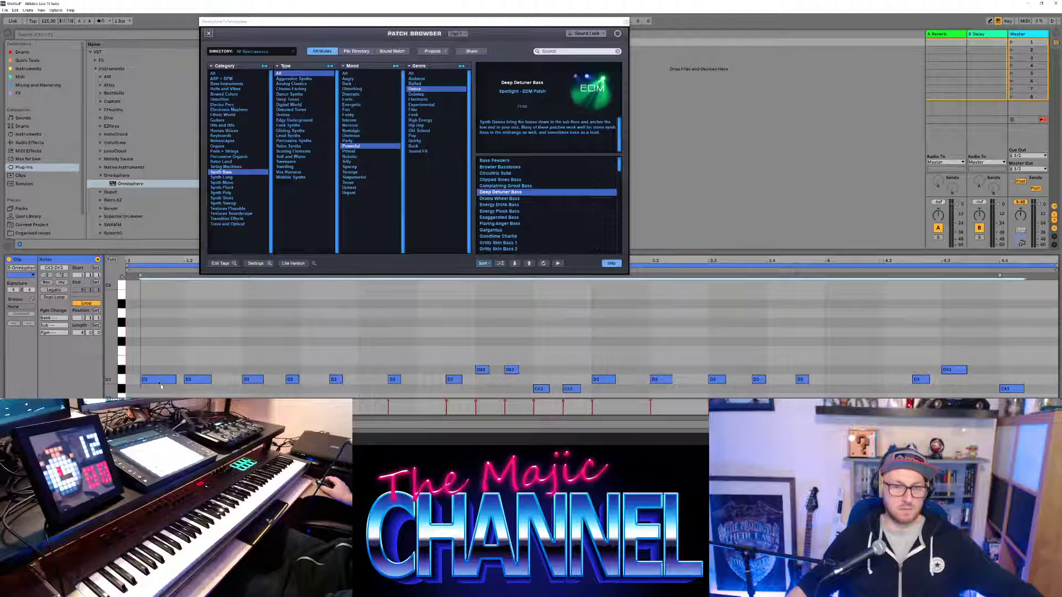
click(160, 380)
drag(161, 382, 147, 383)
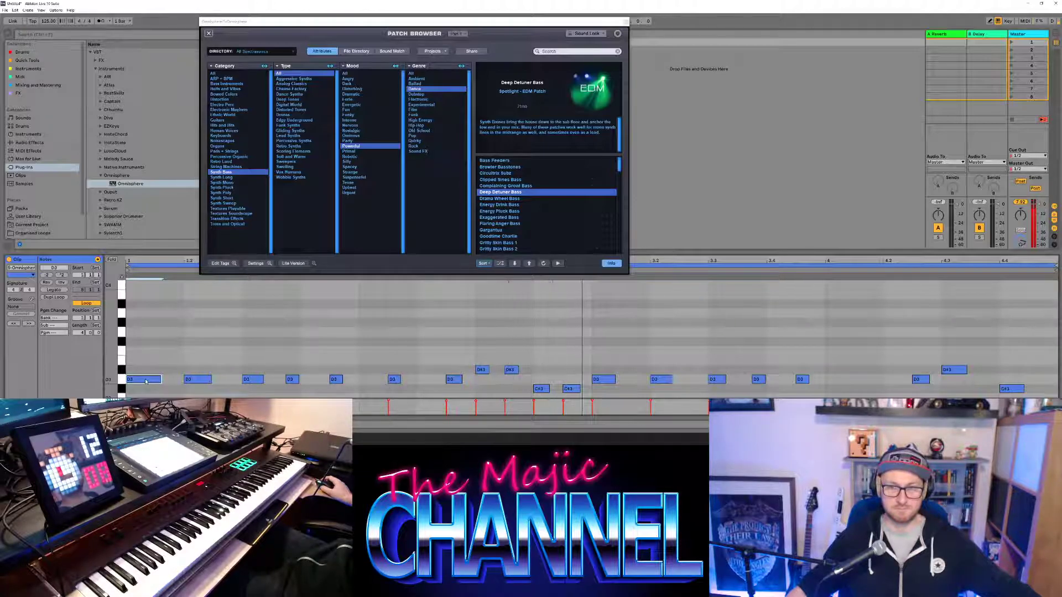
drag(575, 21, 584, 112)
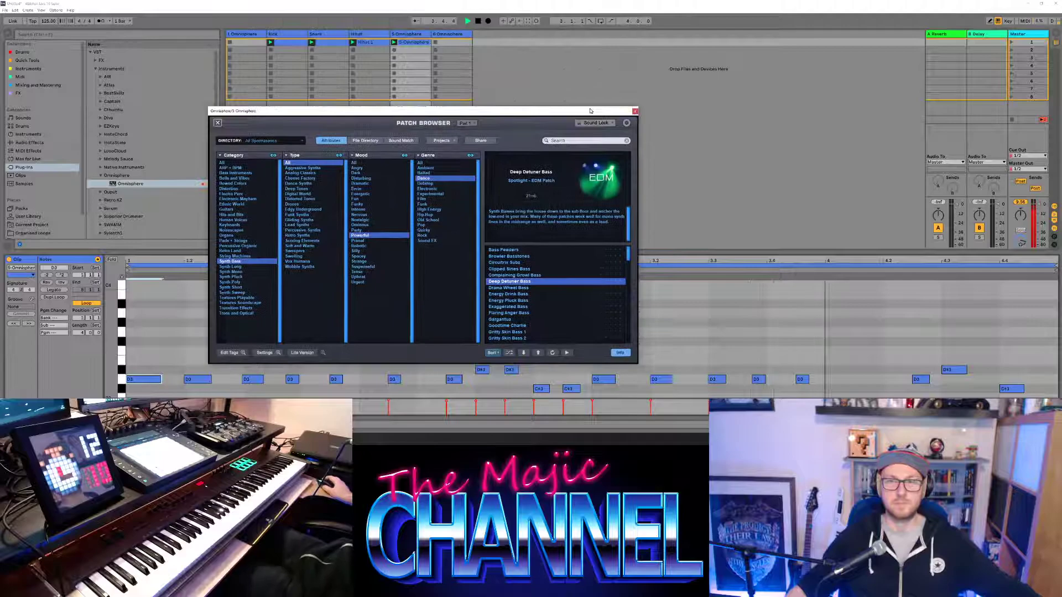
click(635, 112)
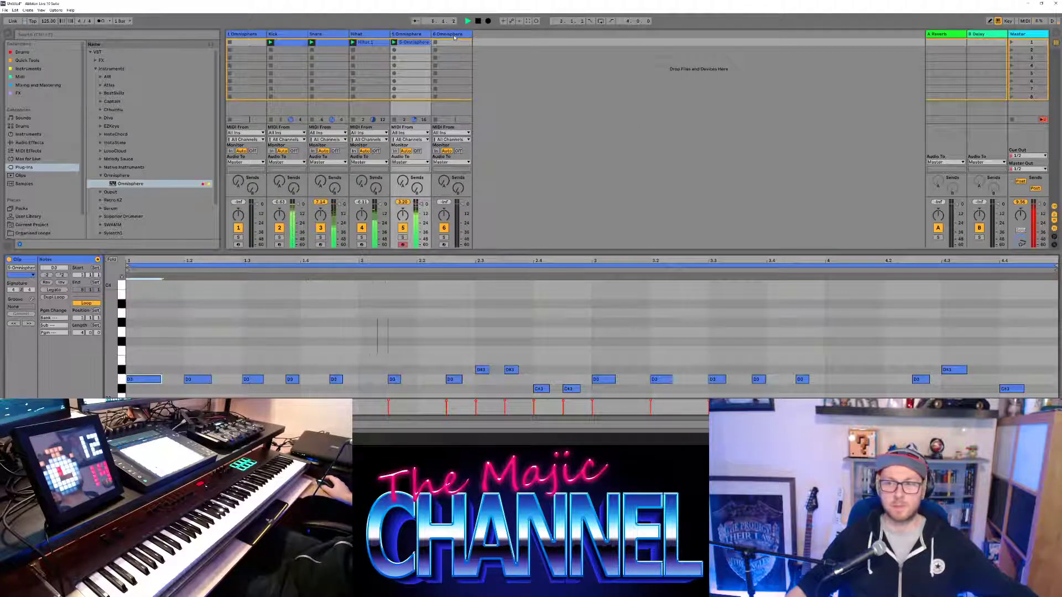
Step: Set the Hihat 1 clip's loop length to four bars
click(364, 42)
drag(831, 266, 1024, 266)
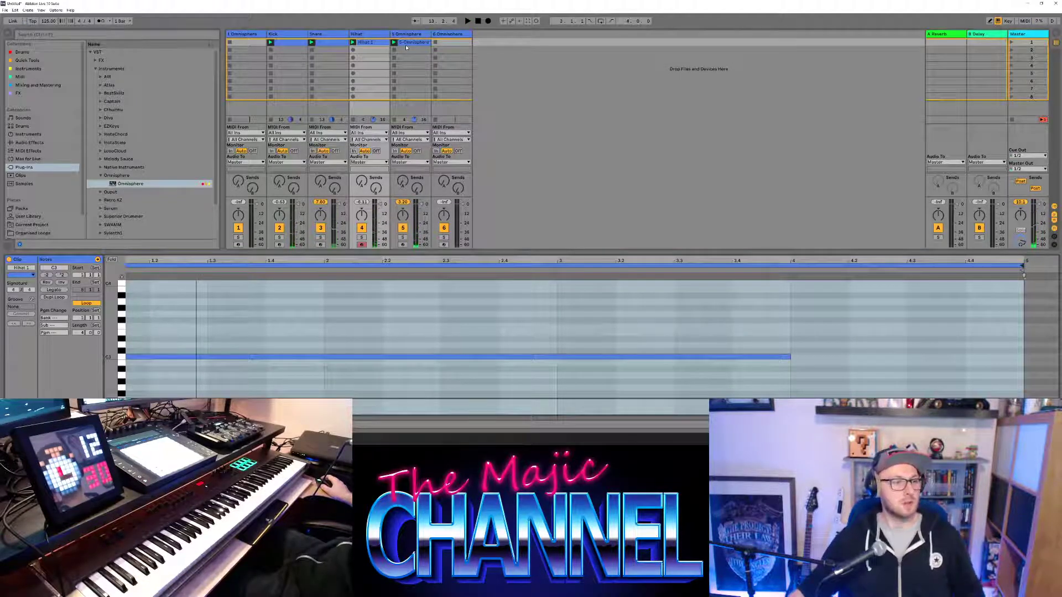
Step: Open Omnisphere on the 6 Omnisphere track and set layer A's oscillator waveform to Sine
click(445, 32)
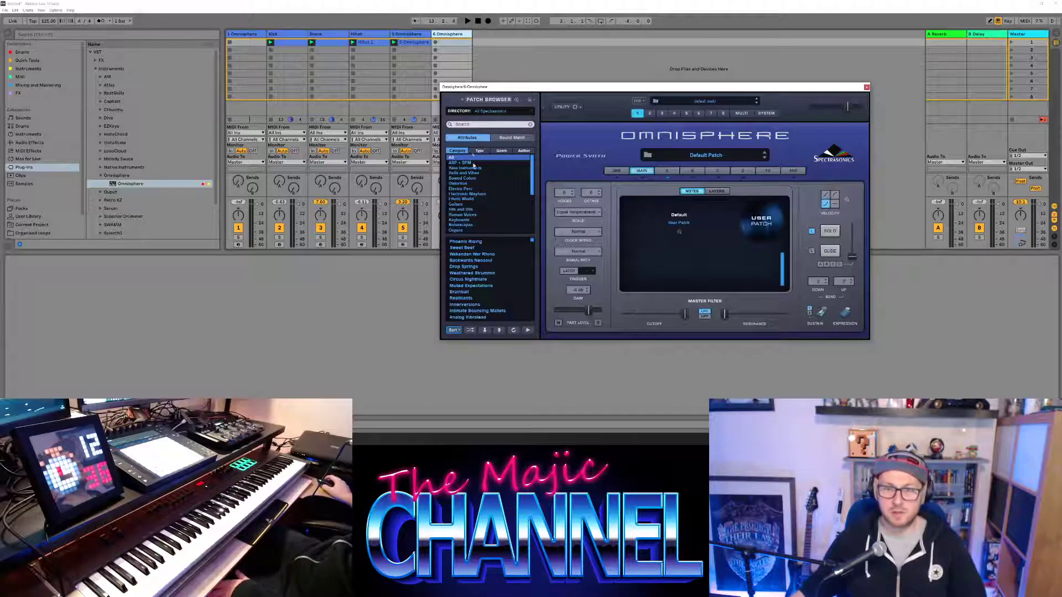
click(666, 171)
click(708, 220)
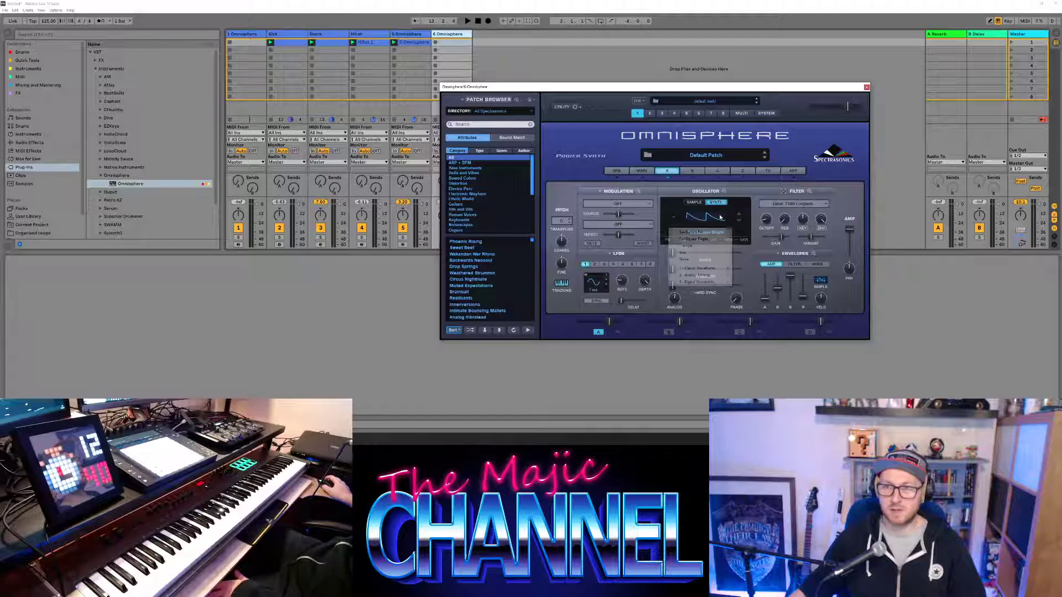
click(716, 253)
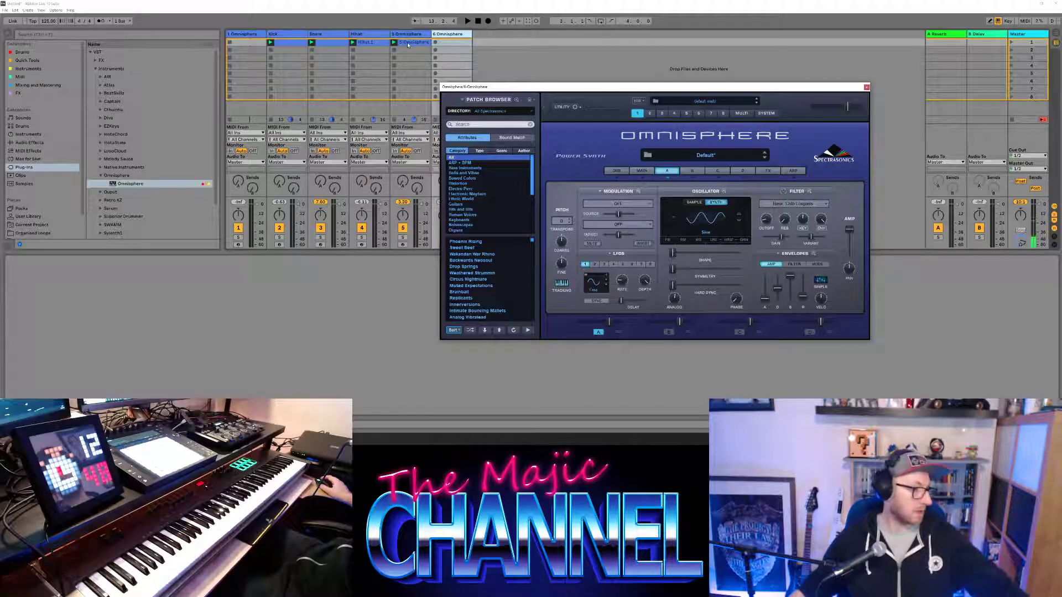
Step: Copy the bass clip from the 5 Omnisphere track to the first slot of 6 Omnisphere, and play it with track 6 soloed
drag(408, 44, 453, 48)
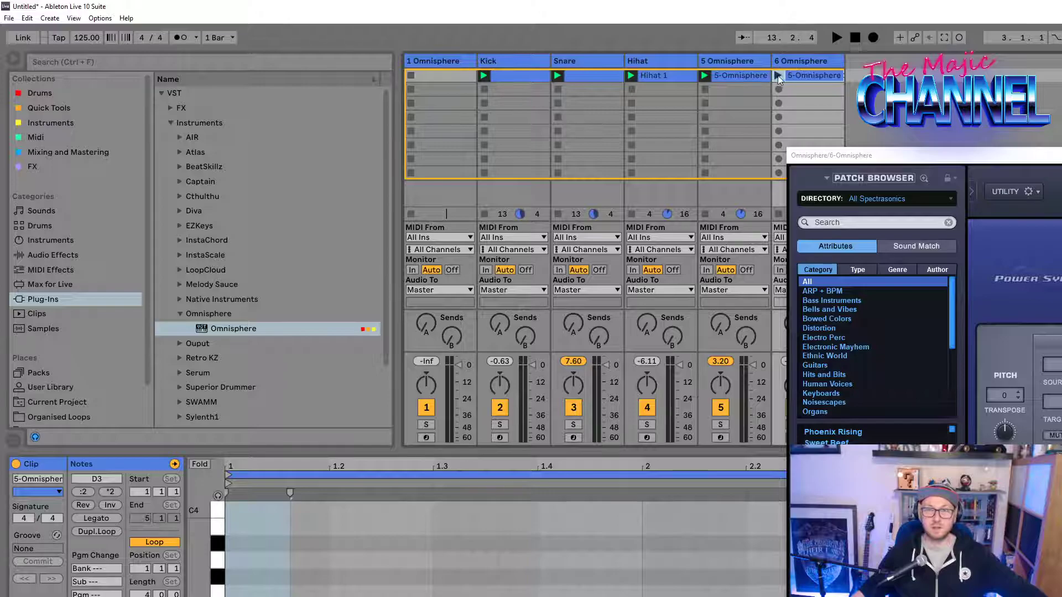
click(777, 75)
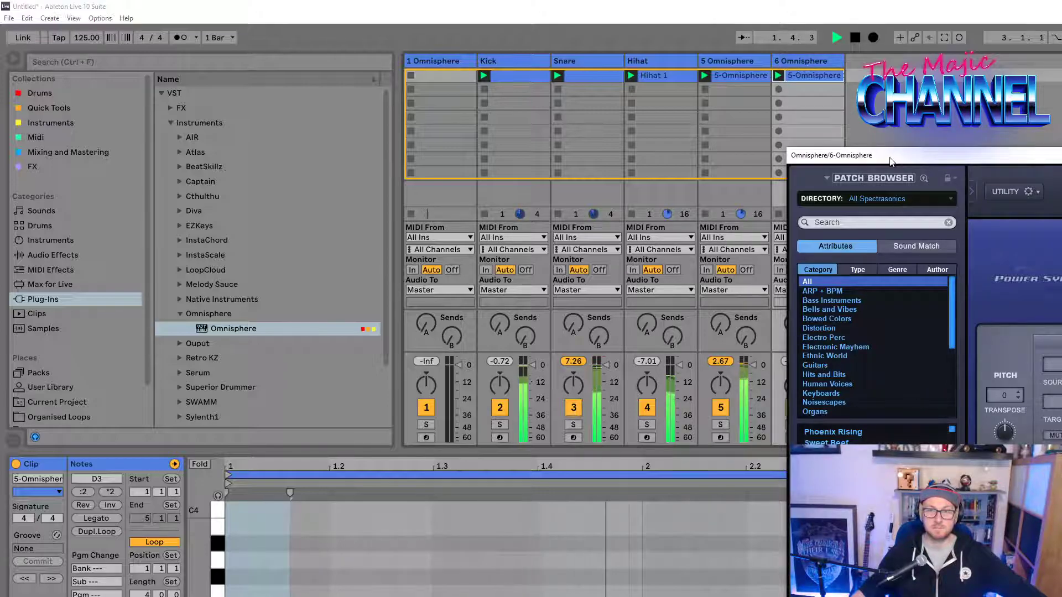
drag(890, 160, 1059, 101)
click(794, 425)
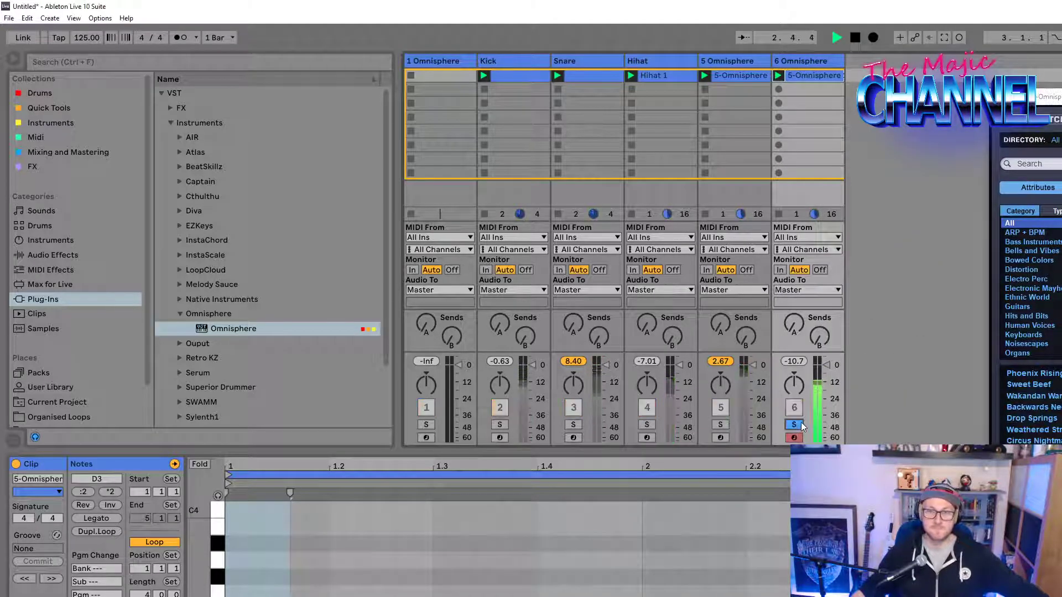
click(474, 565)
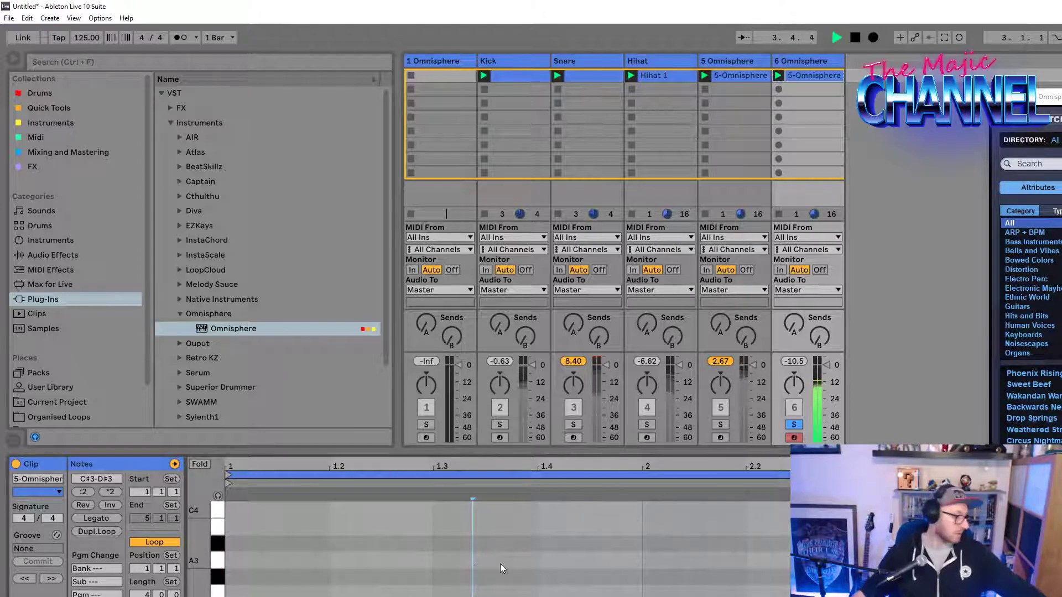
key(space)
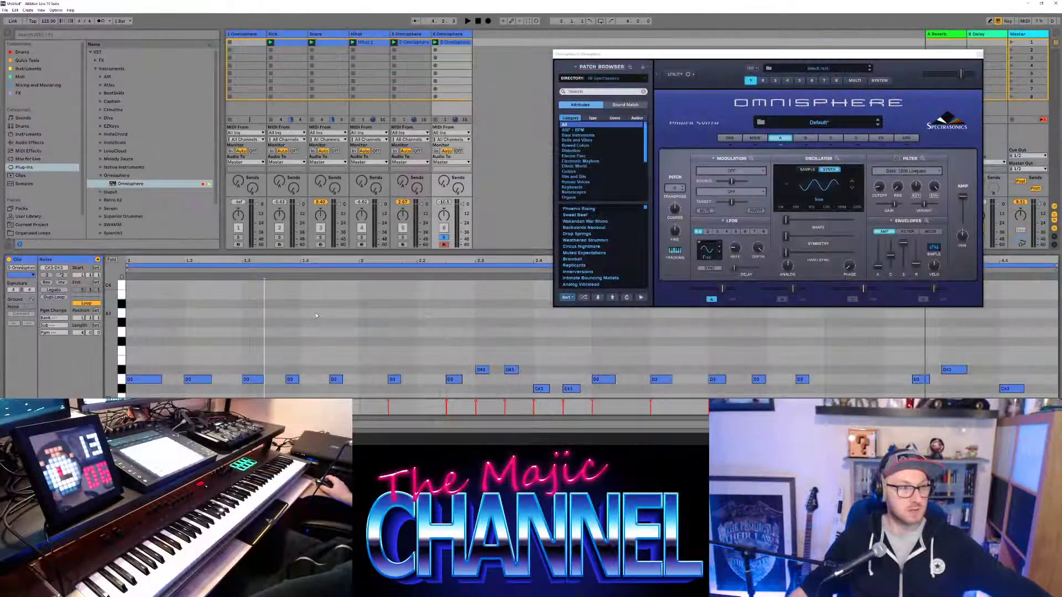
Step: Transpose all notes of the copied clip on the 6 Omnisphere track down two octaves while listening to it
click(357, 297)
key(ctrl+a)
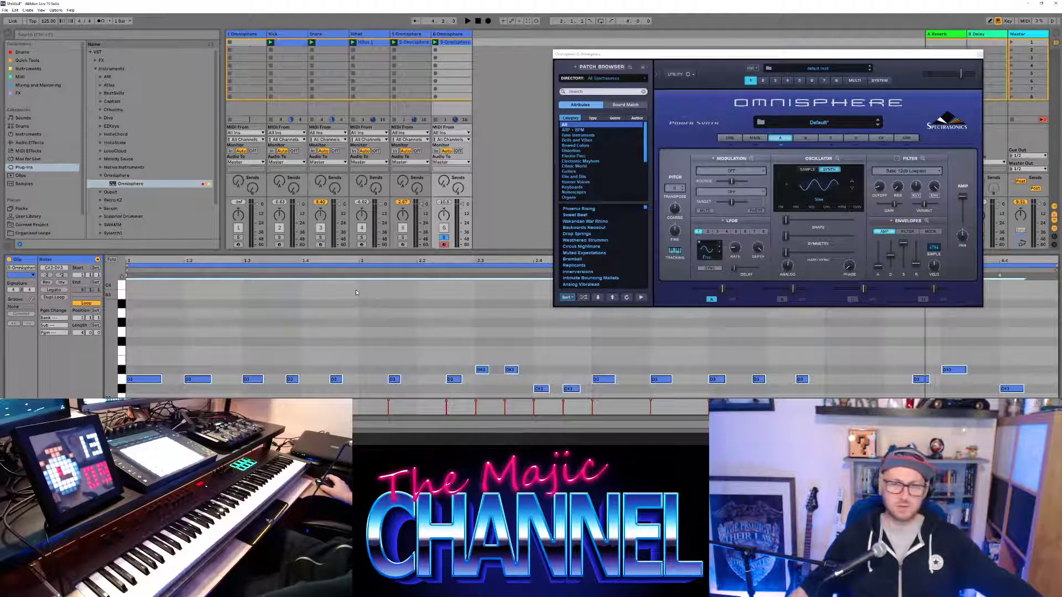
key(ctrl+Down)
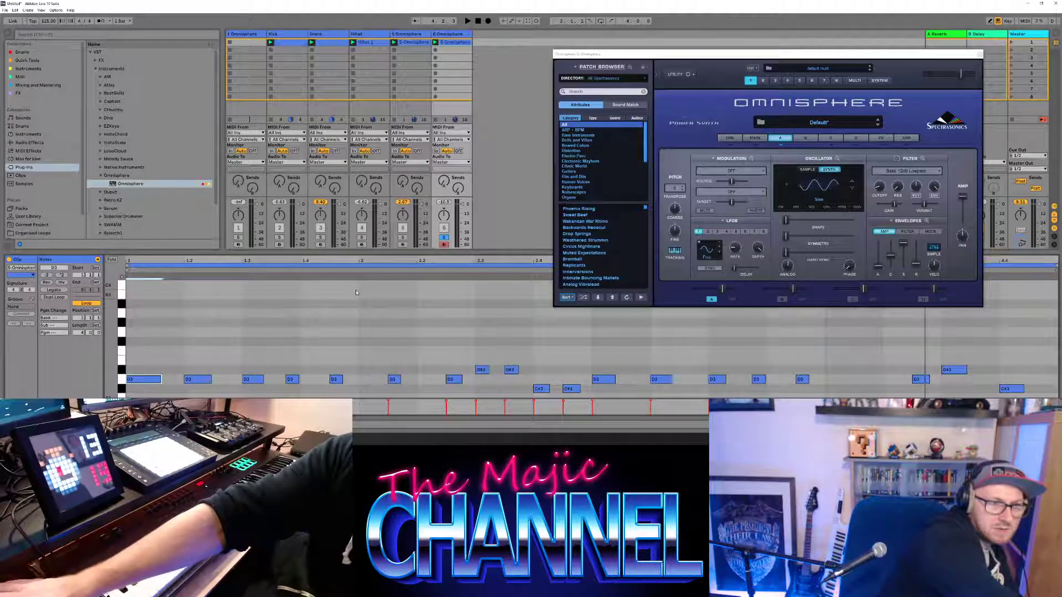
key(space)
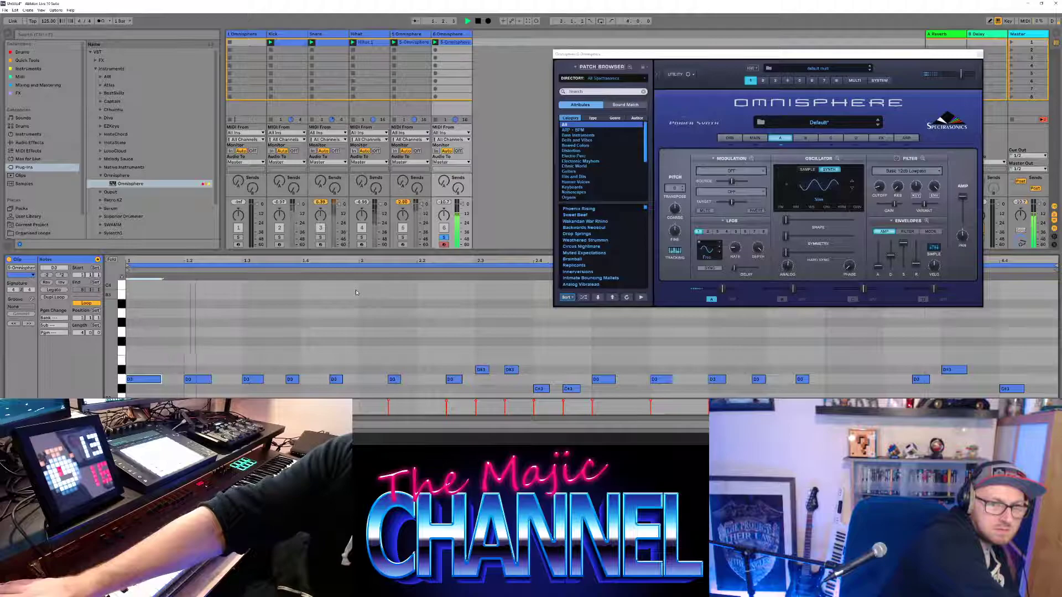
key(ctrl+Right)
key(ctrl+Right)
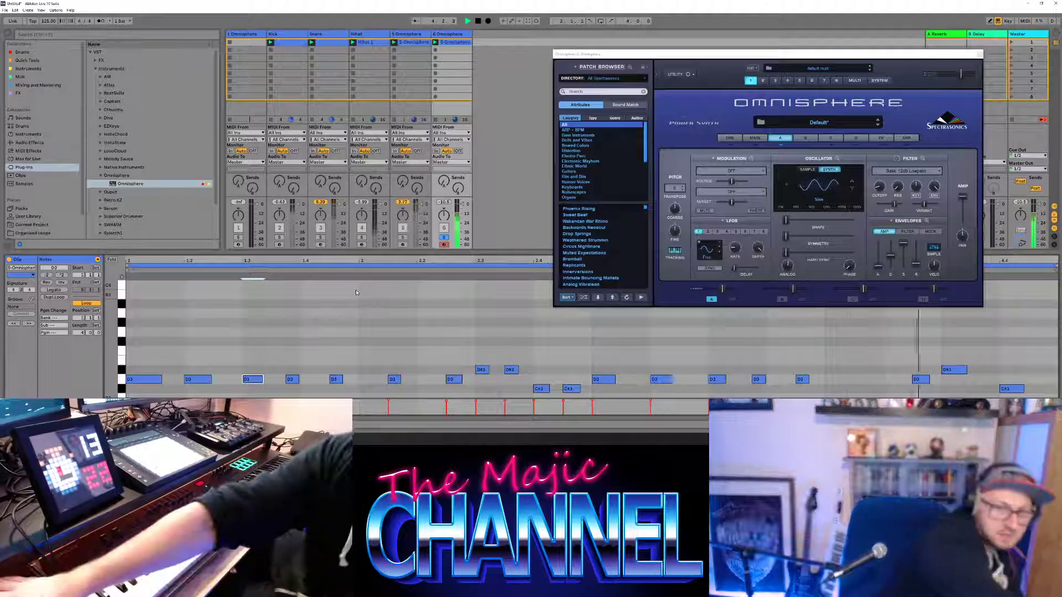
key(ctrl+a)
key(shift+Down)
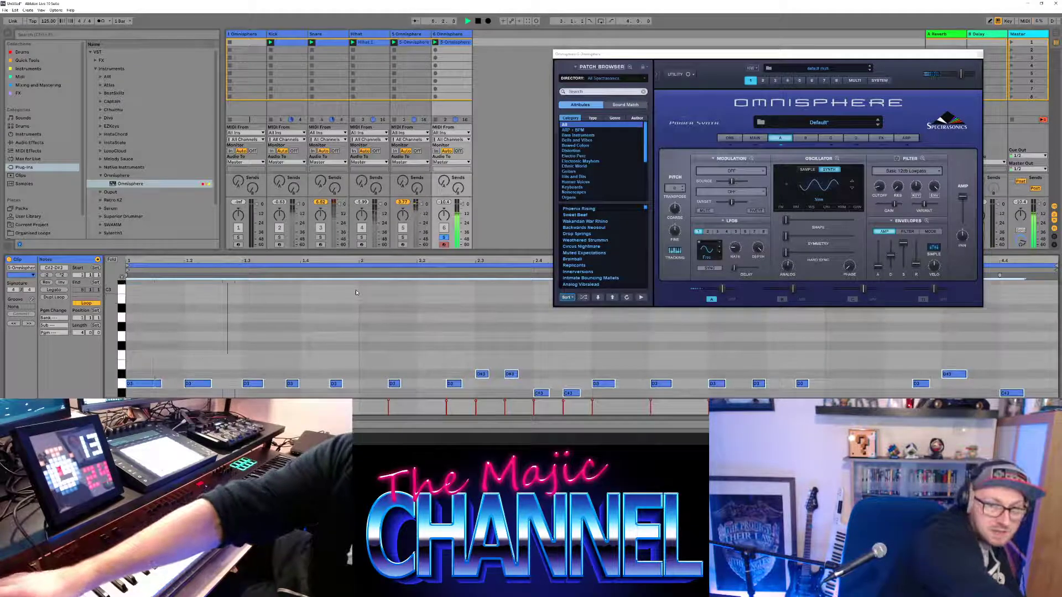
key(shift+Down)
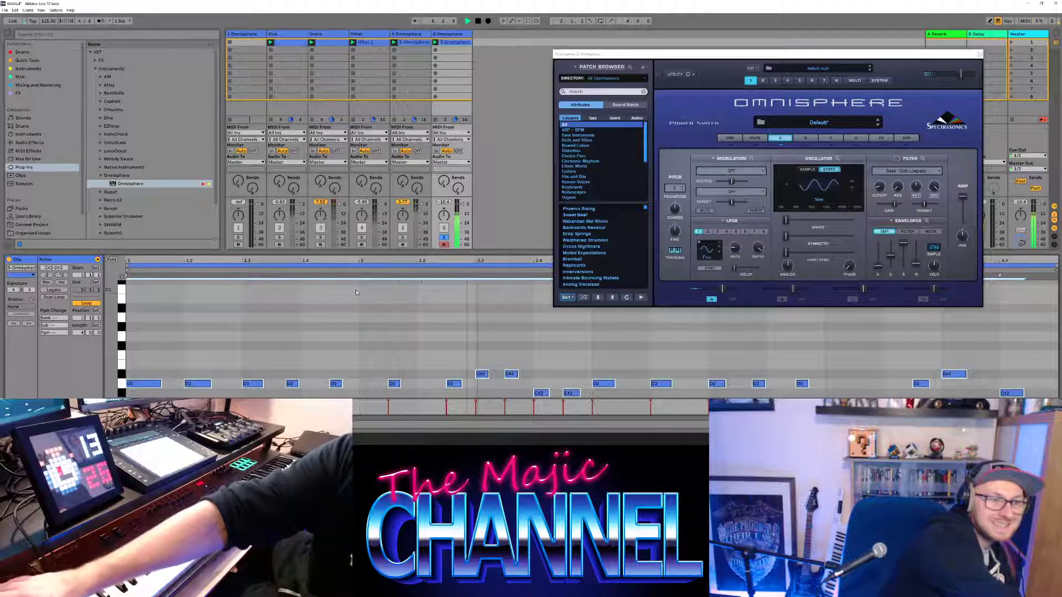
key(shift+Down)
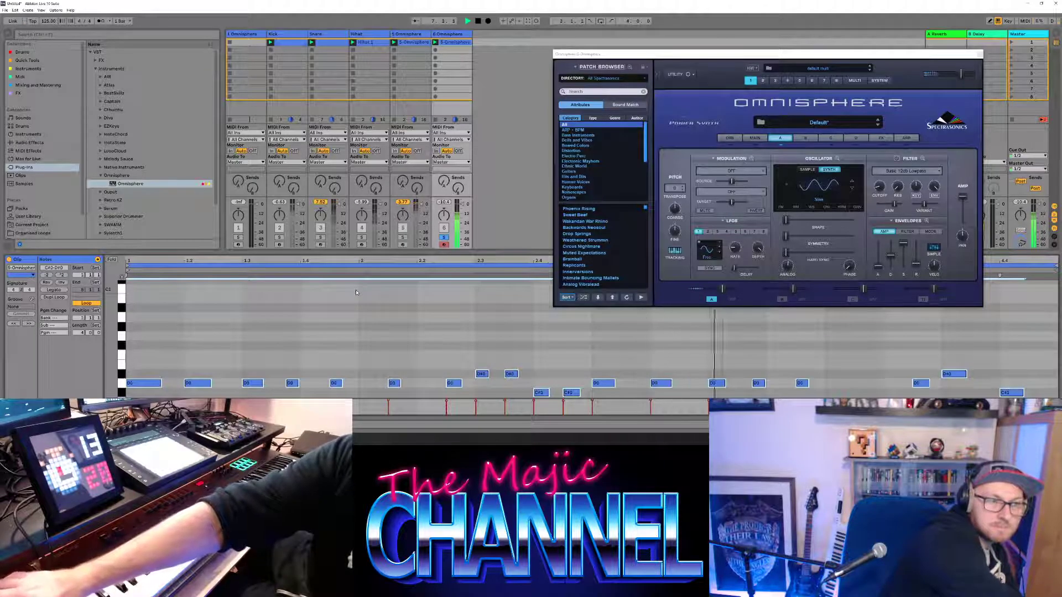
key(shift+Up)
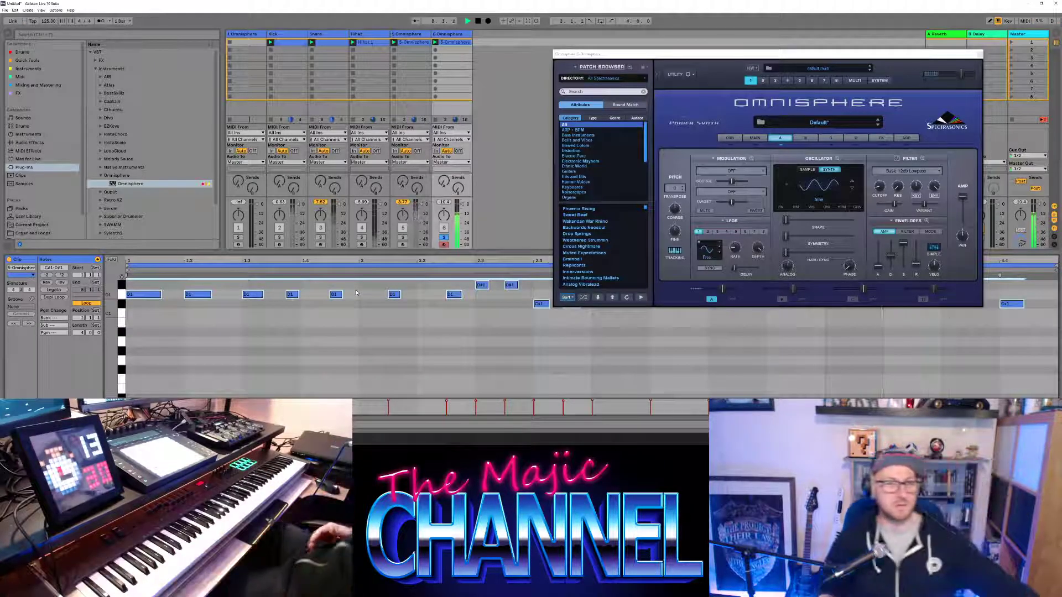
key(space)
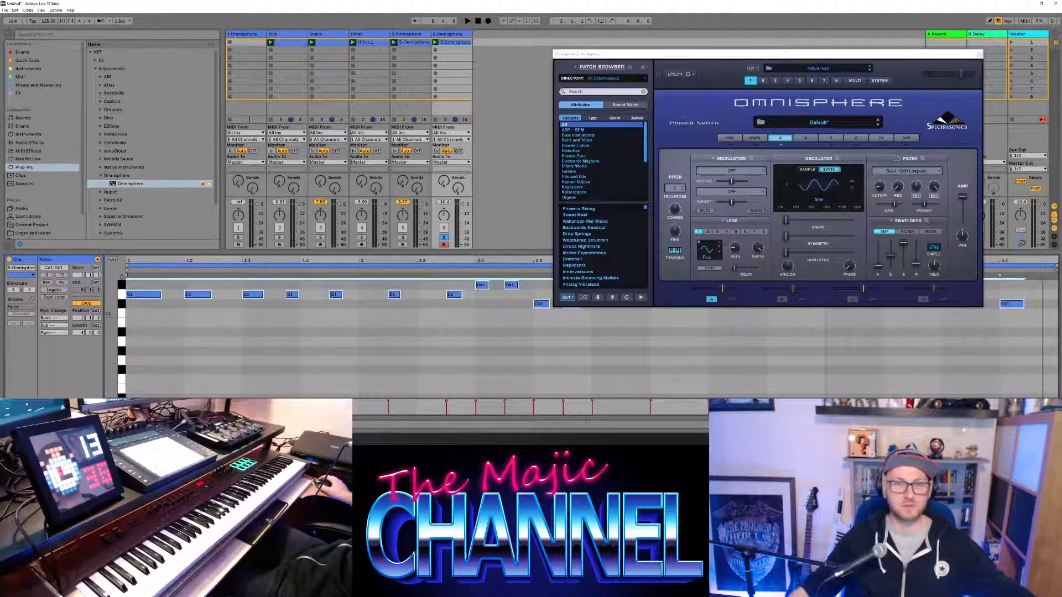
Step: Solo the 5 Omnisphere track together with track 6 and play both bass layers
ctrl+click(403, 237)
key(space)
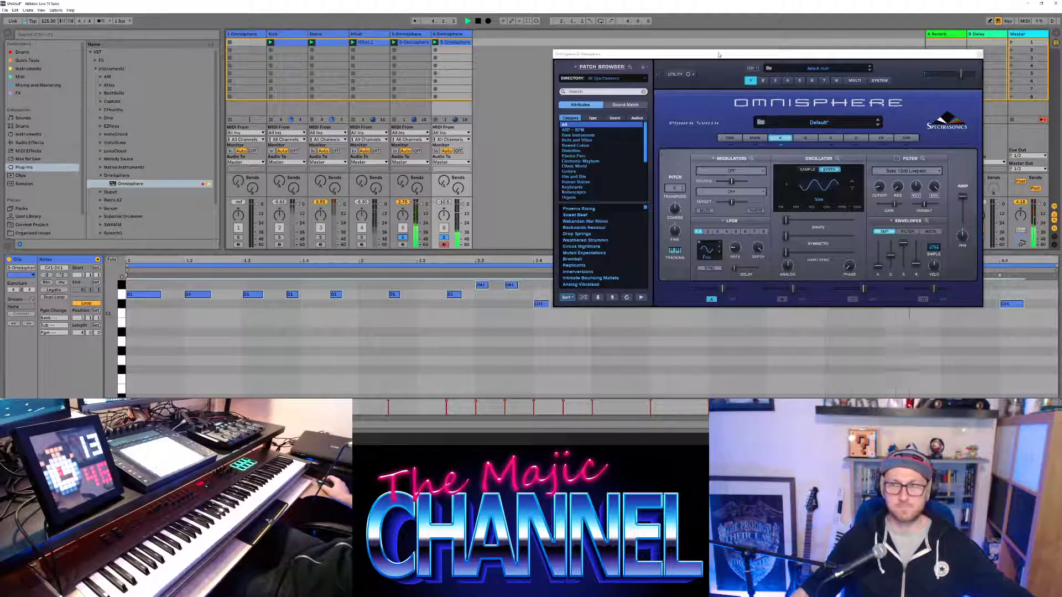
drag(721, 54, 653, 92)
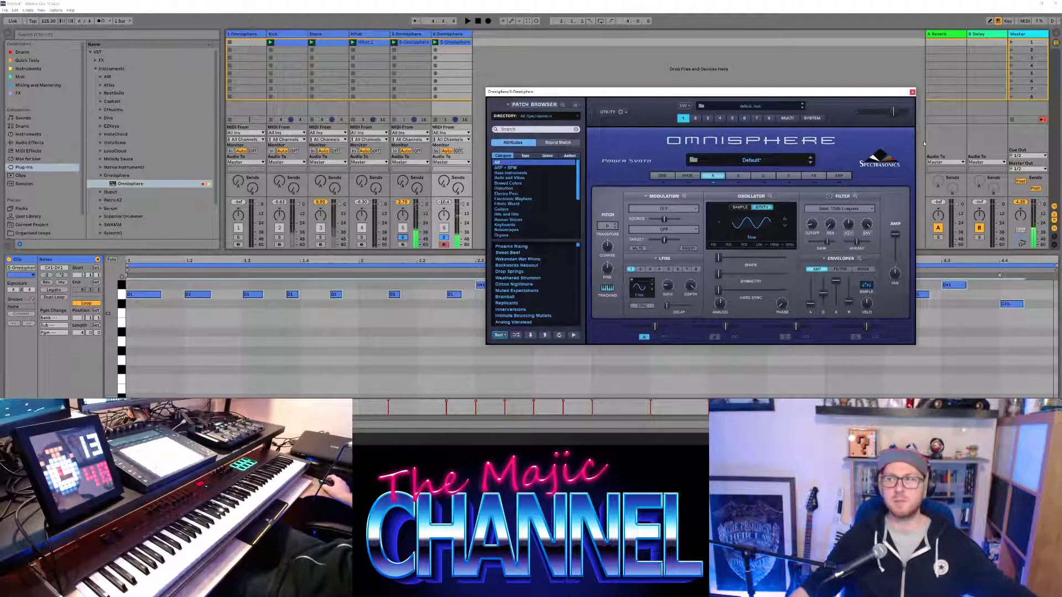
Step: Search the audio effects for "limiter", add the Limiter to the Master track, and clear the browser search
click(1026, 37)
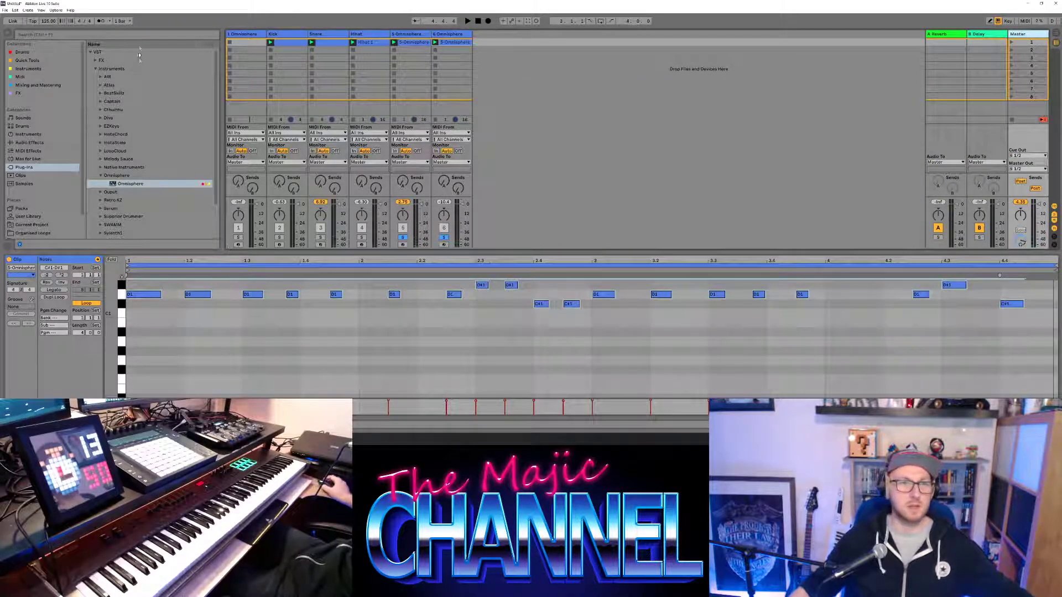
click(127, 35)
text(s)
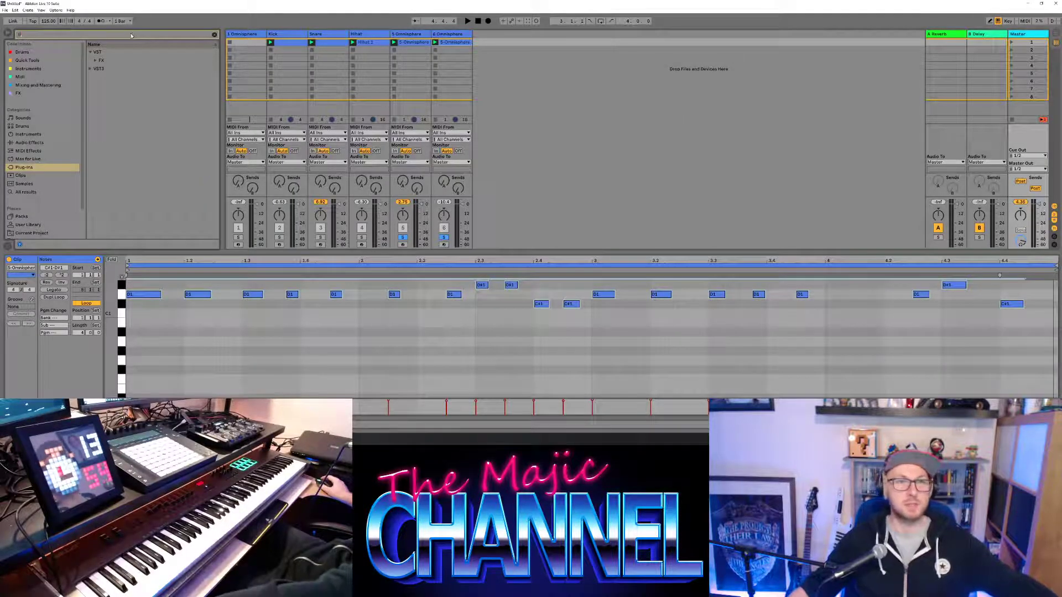
text(imiter)
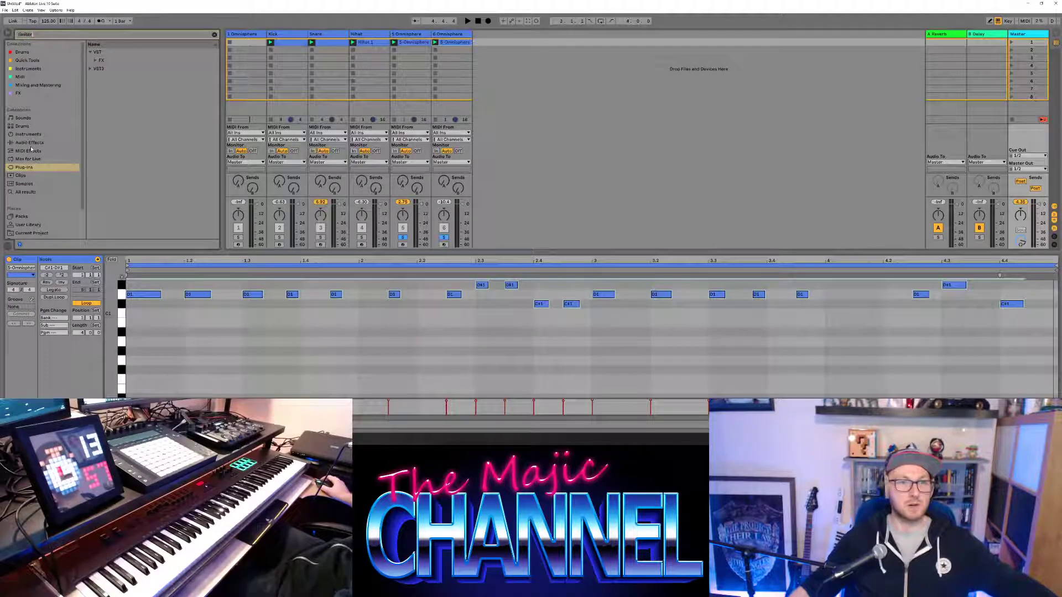
click(60, 143)
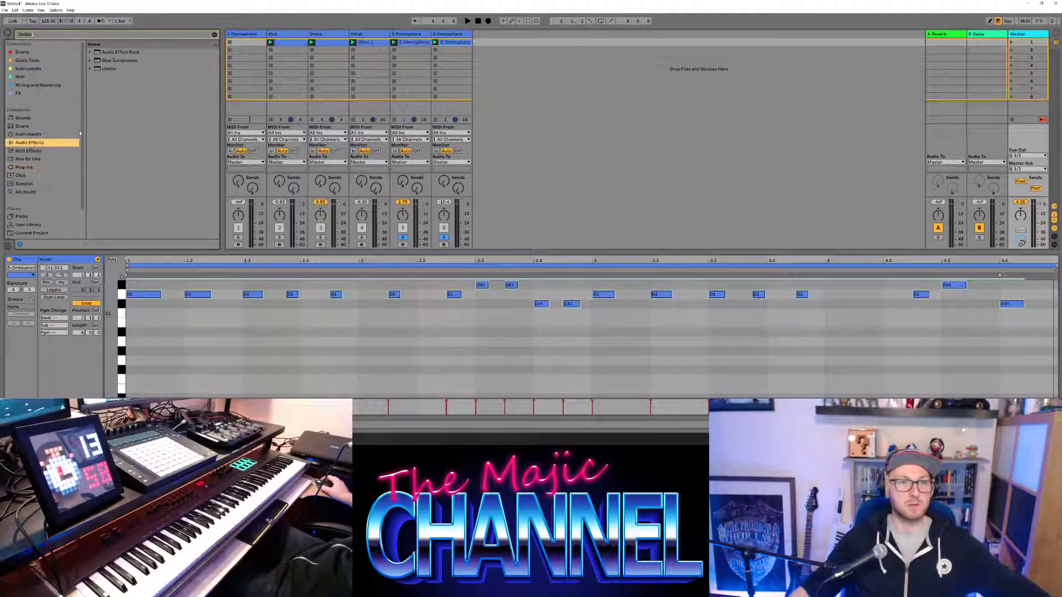
click(108, 69)
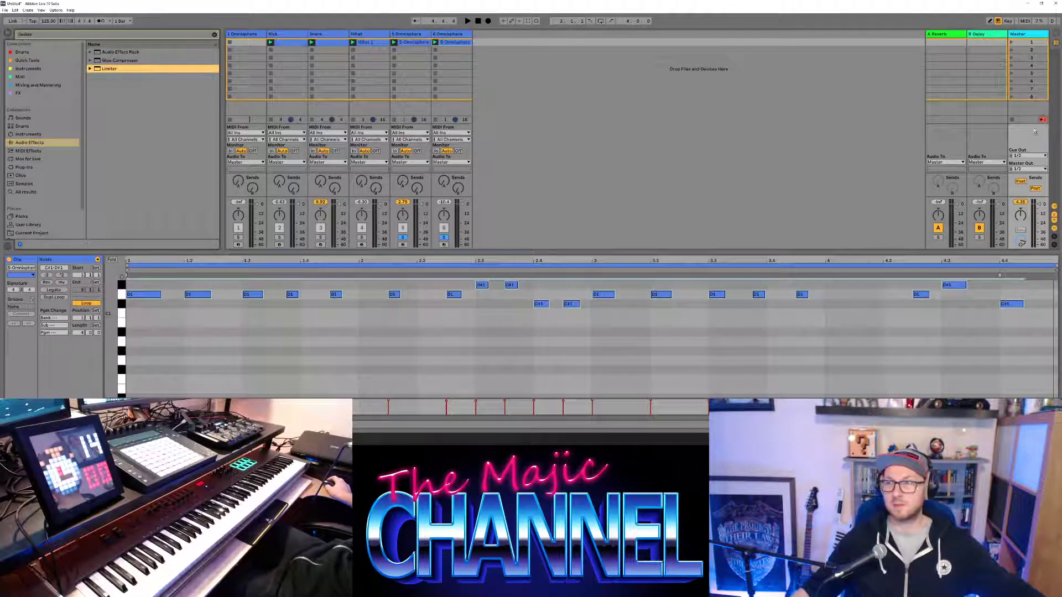
drag(109, 69, 1027, 132)
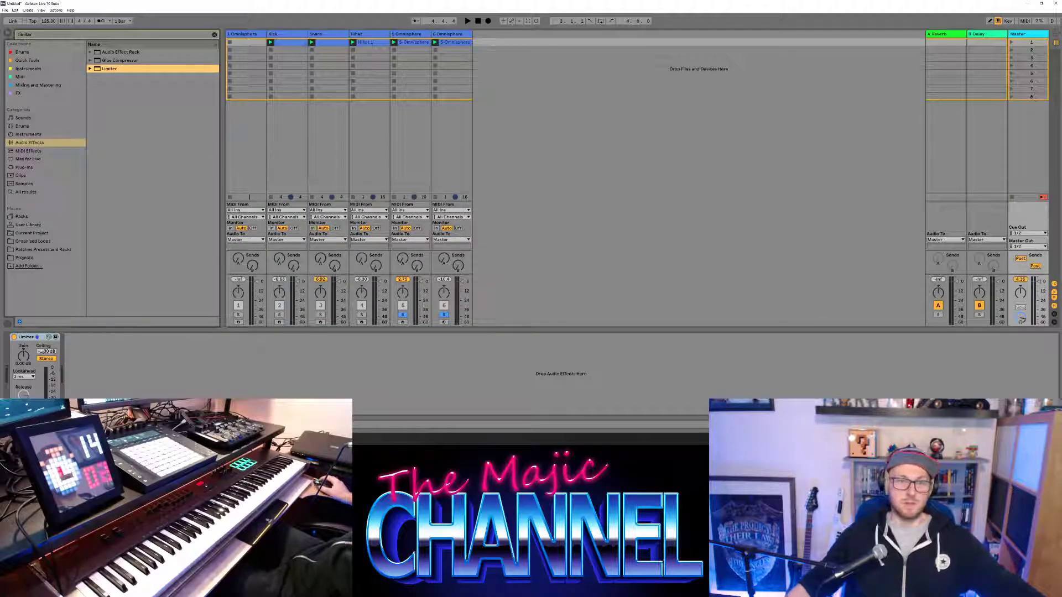
click(451, 35)
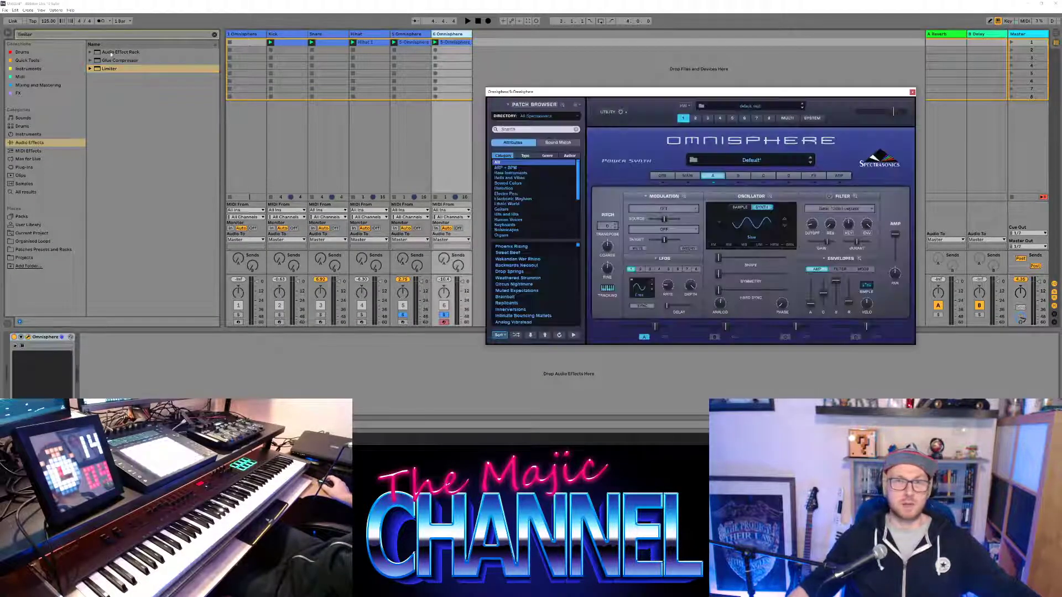
click(215, 34)
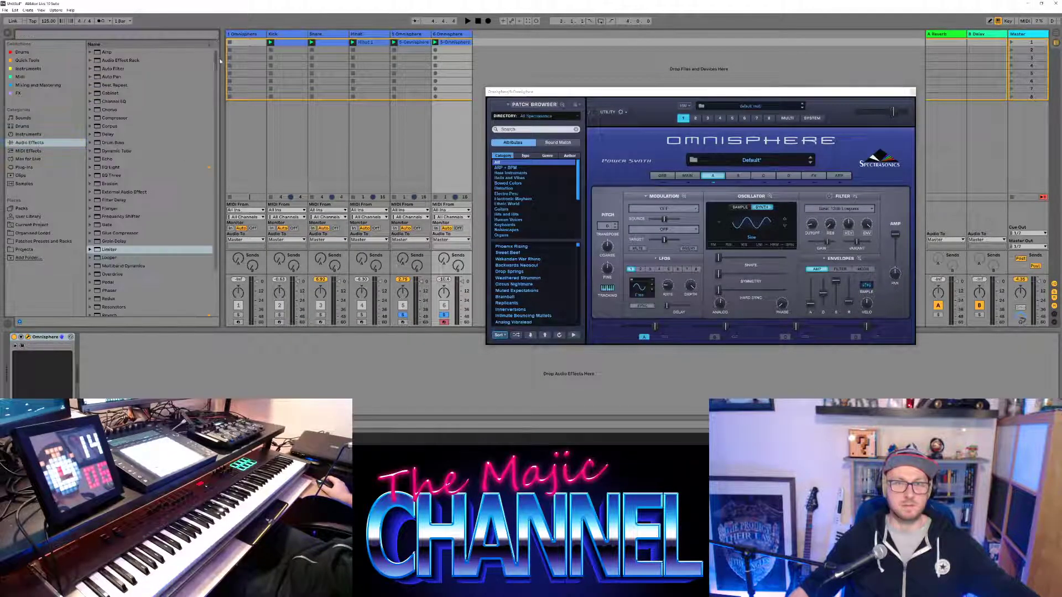
drag(222, 73, 166, 79)
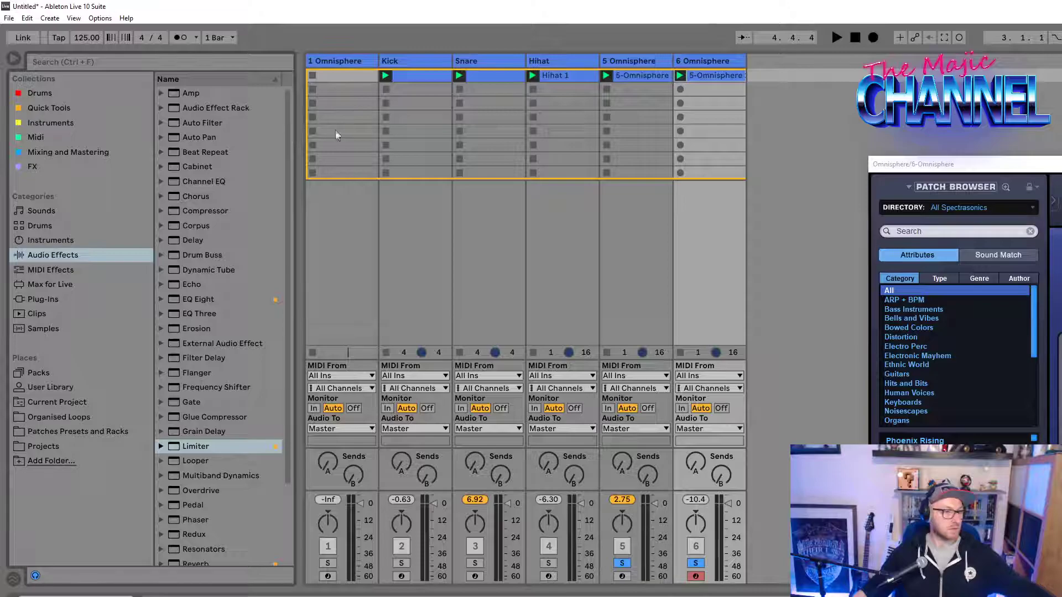
Step: Duplicate the 6 Omnisphere track three times to create Omnisphere tracks 7, 8 and 9
click(709, 62)
right_click(776, 73)
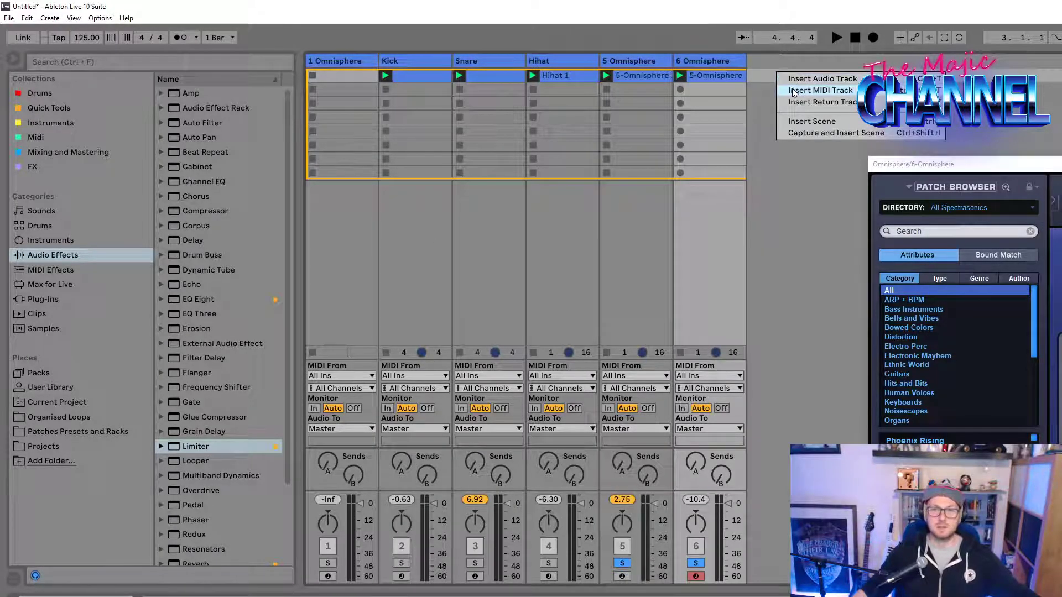
click(704, 64)
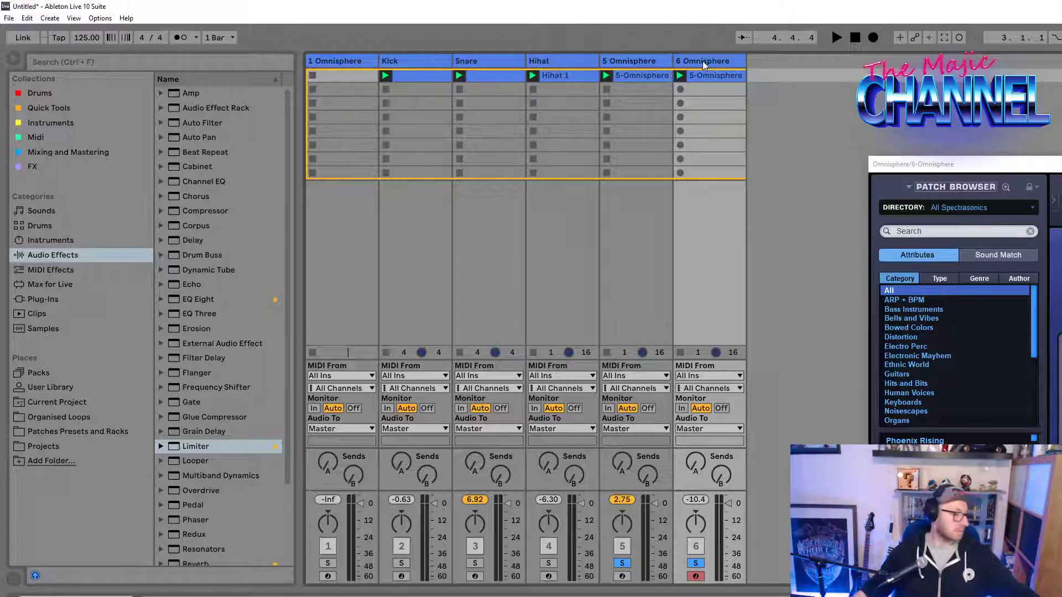
click(702, 61)
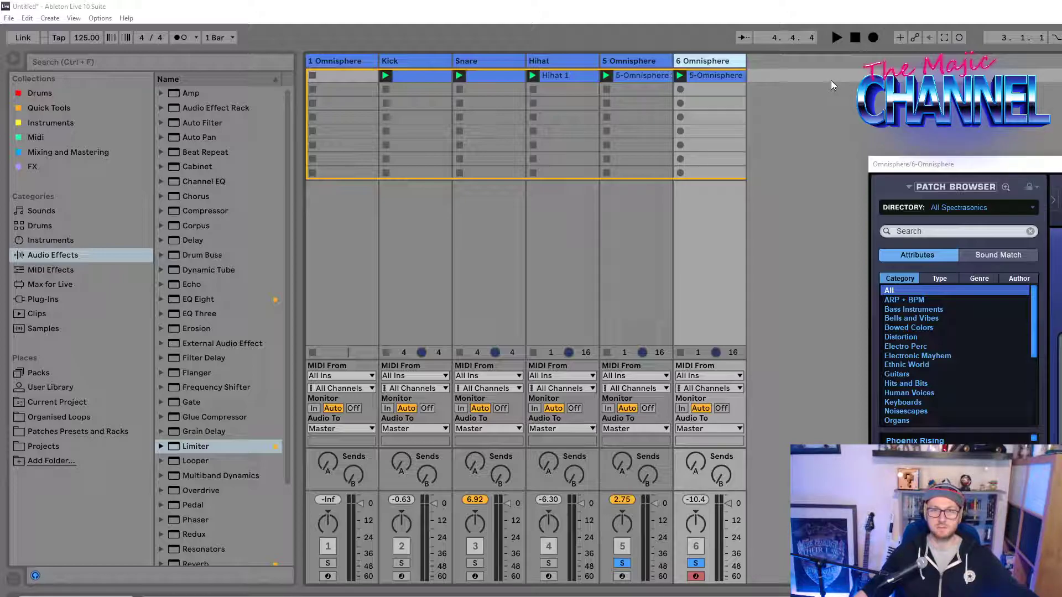
key(ctrl+d)
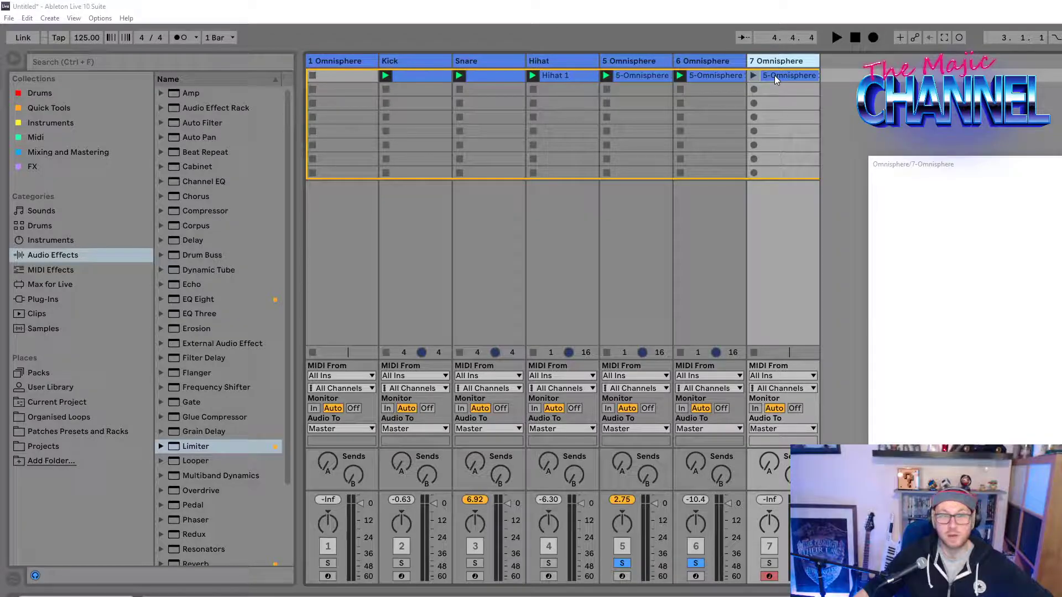
key(ctrl+d)
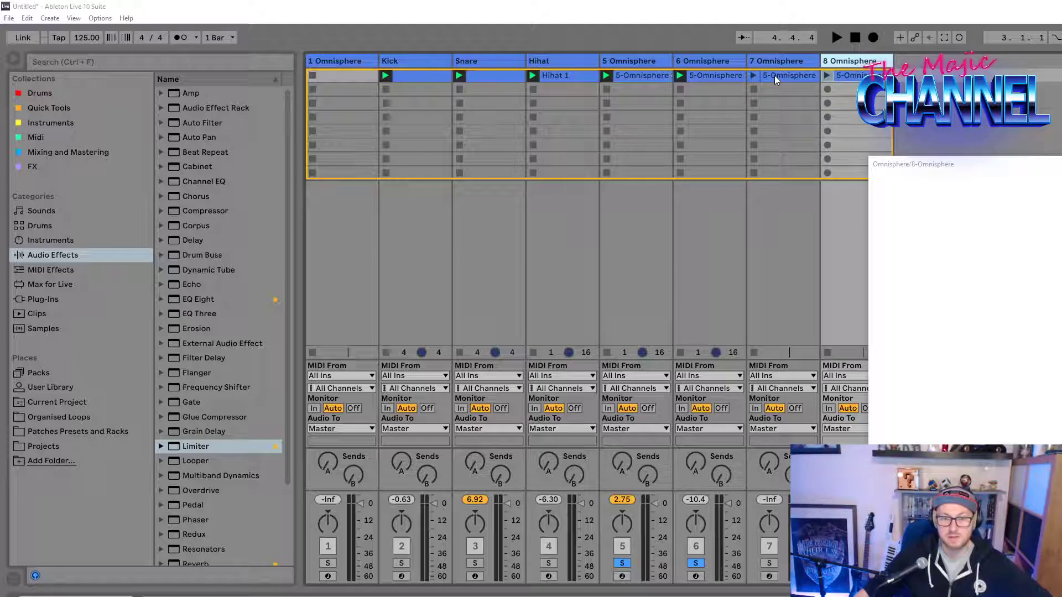
key(ctrl+d)
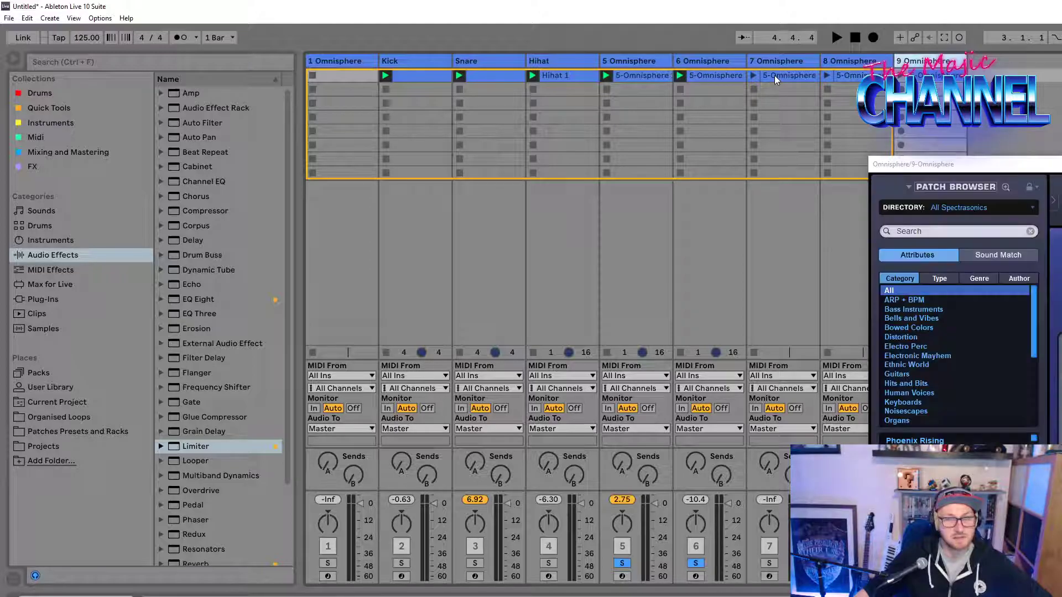
Step: Delete the copied bass clips from the first slots of the 7, 8 and 9 Omnisphere tracks
drag(774, 75, 853, 77)
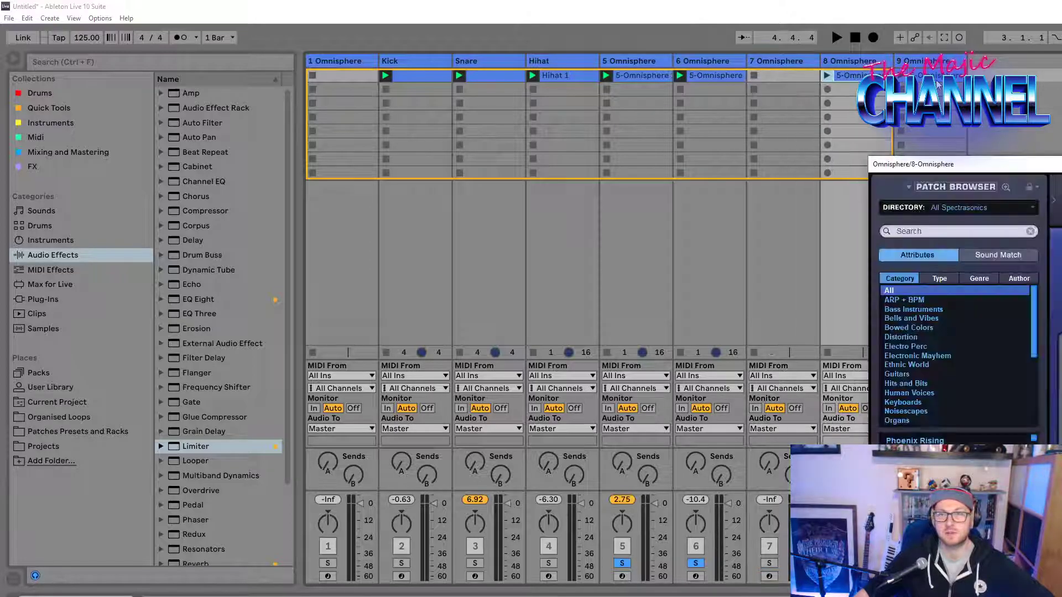
click(937, 80)
click(878, 74)
key(Delete)
click(937, 81)
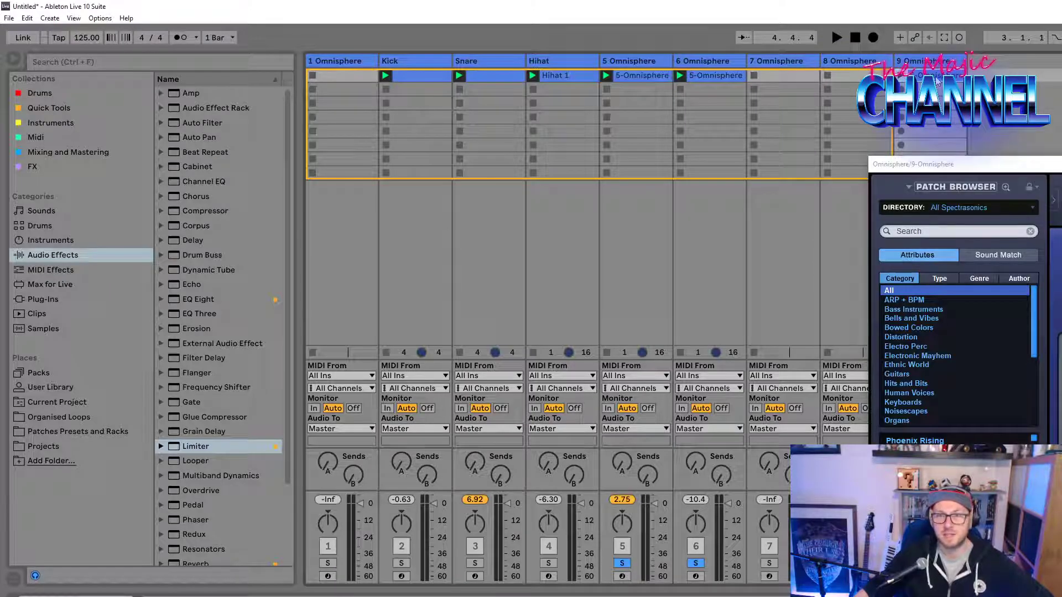
Step: Open the expanded patch browser of the 7 Omnisphere track and filter it to category Synth Poly and type Dance Synths
click(784, 59)
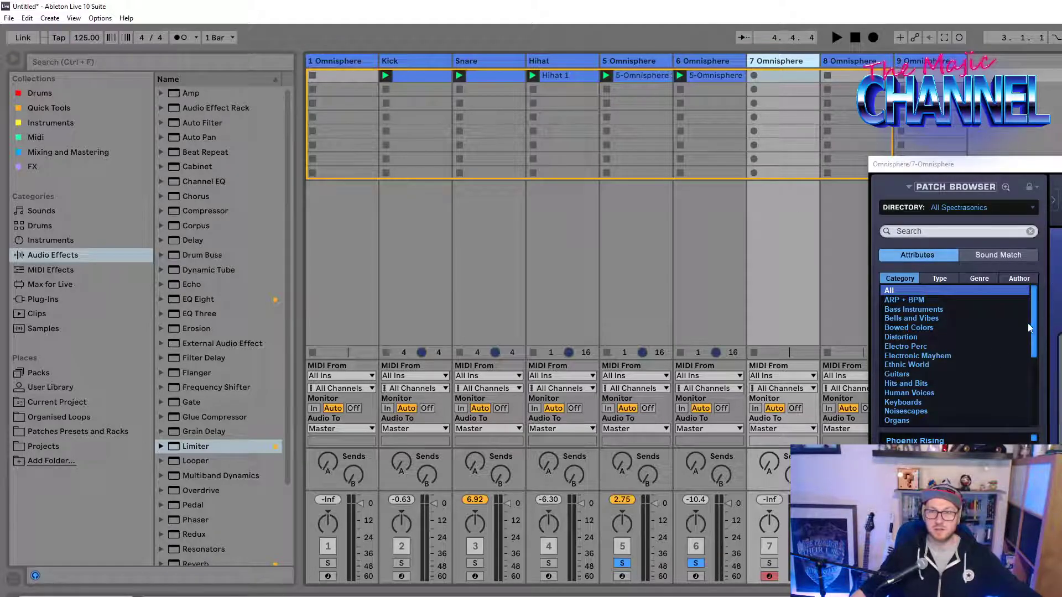
mouse_move(1036, 322)
mouse_down()
mouse_move(1036, 341)
mouse_move(1036, 302)
mouse_up()
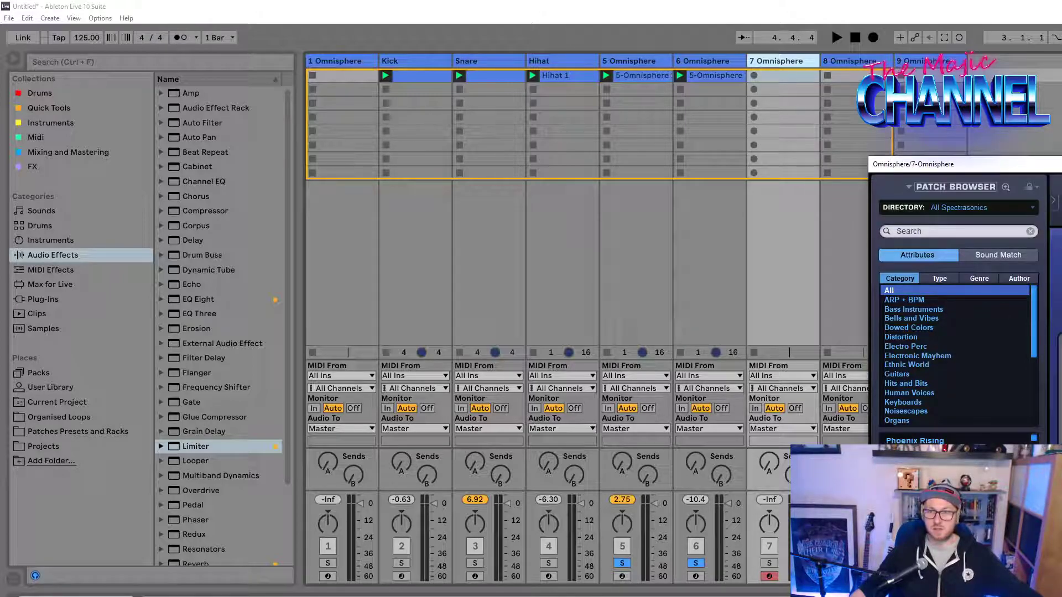
click(1006, 188)
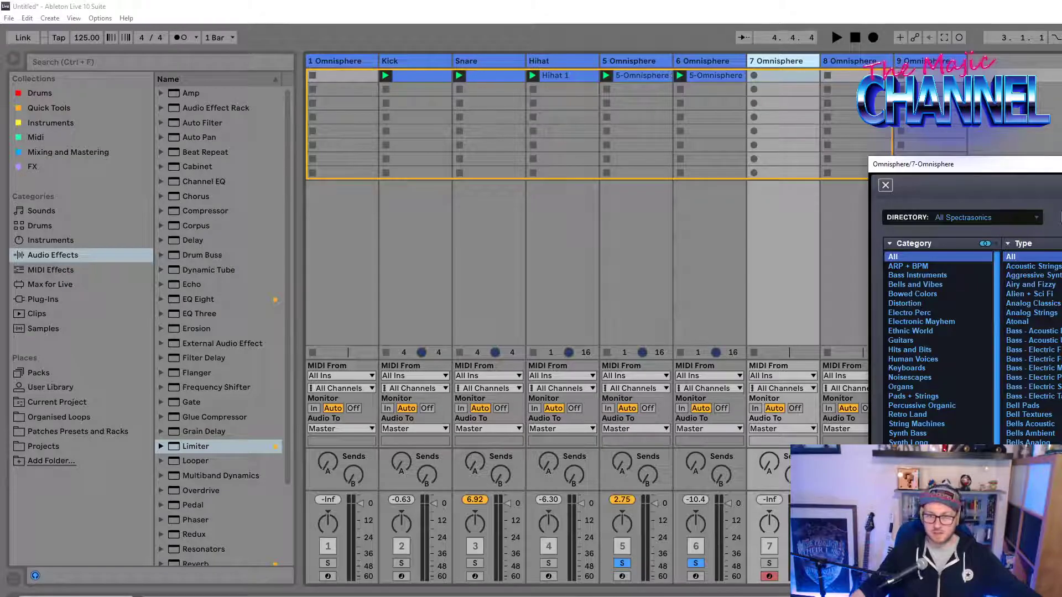
click(907, 470)
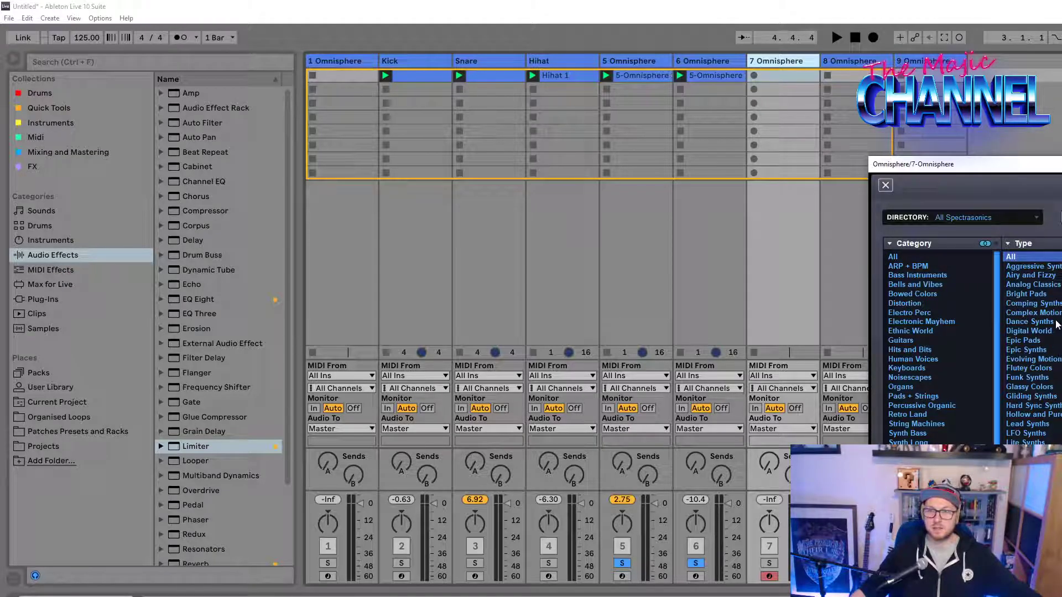
click(1035, 321)
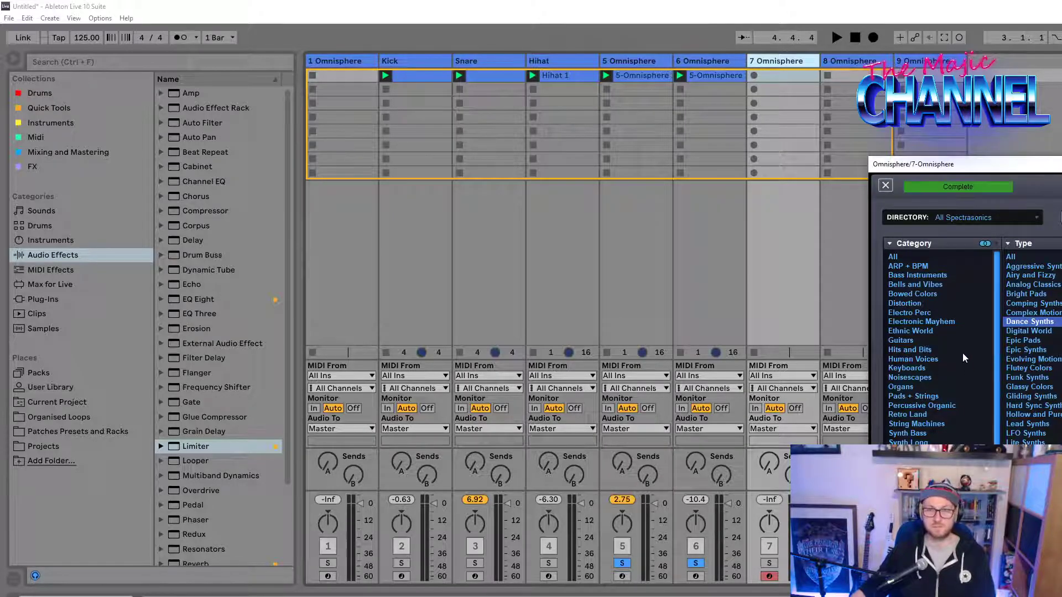
Step: Record a four-bar clip in the first slot of 7 Omnisphere with all tracks unsoloed, and quantize its notes
click(695, 563)
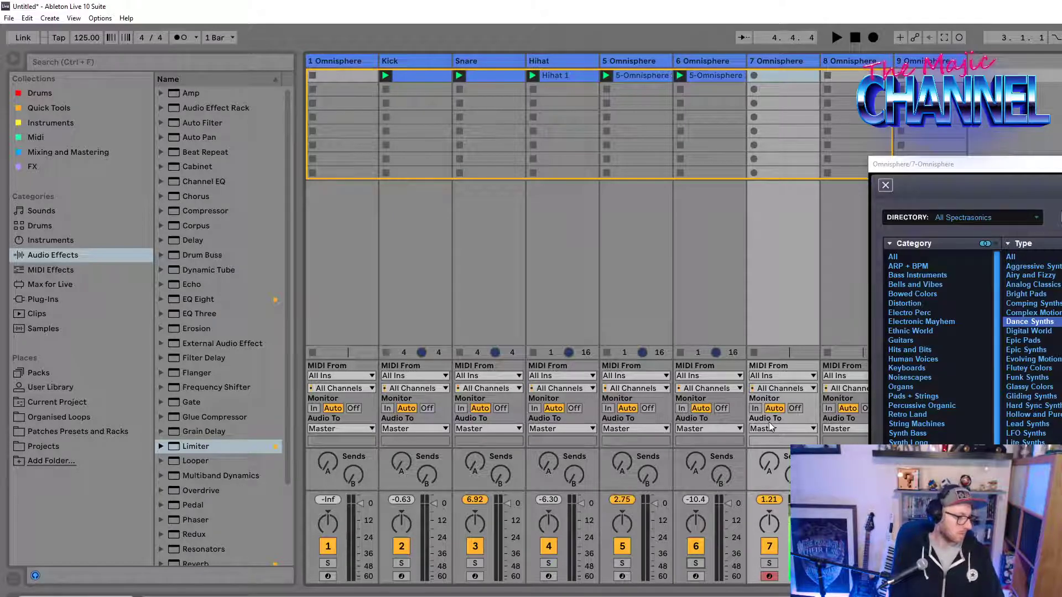
key(ctrl+shift+F9)
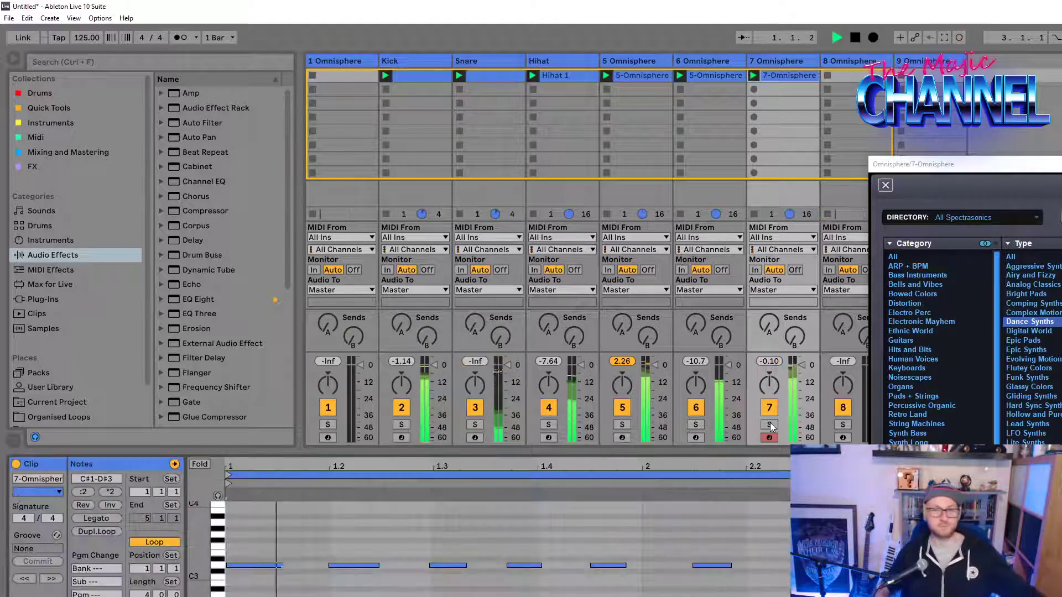
right_click(569, 518)
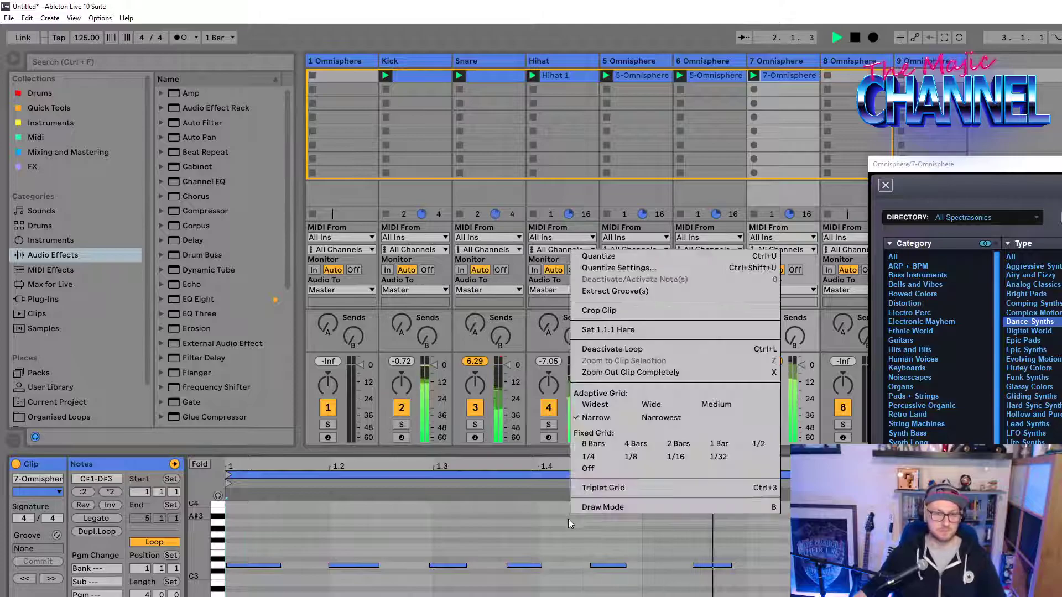
click(699, 253)
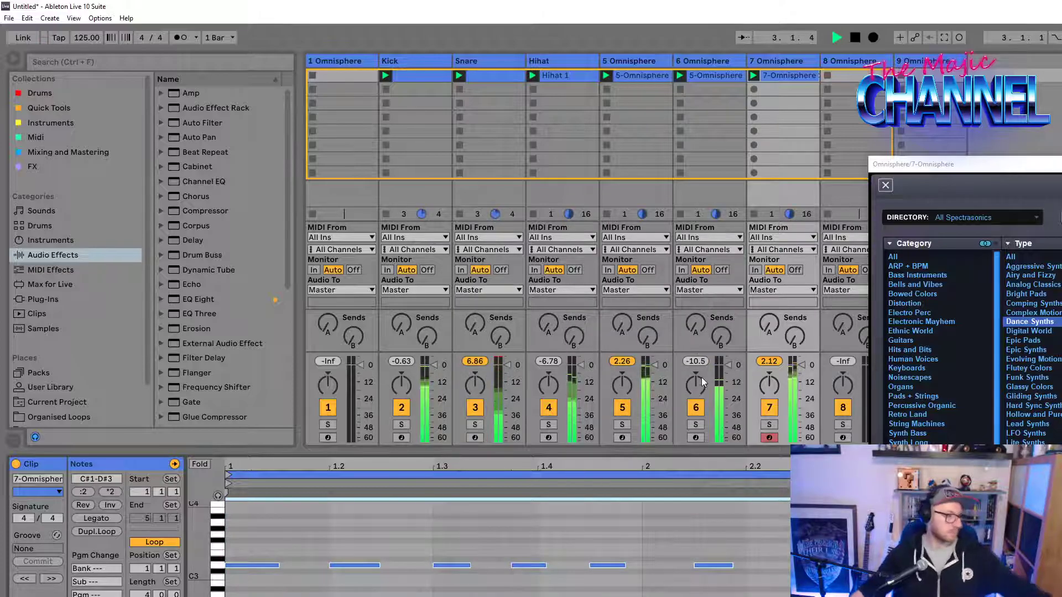
key(space)
Step: Open the expanded patch browser of the 8 Omnisphere track and filter it to category Synth Poly and type Comping Synths
click(841, 62)
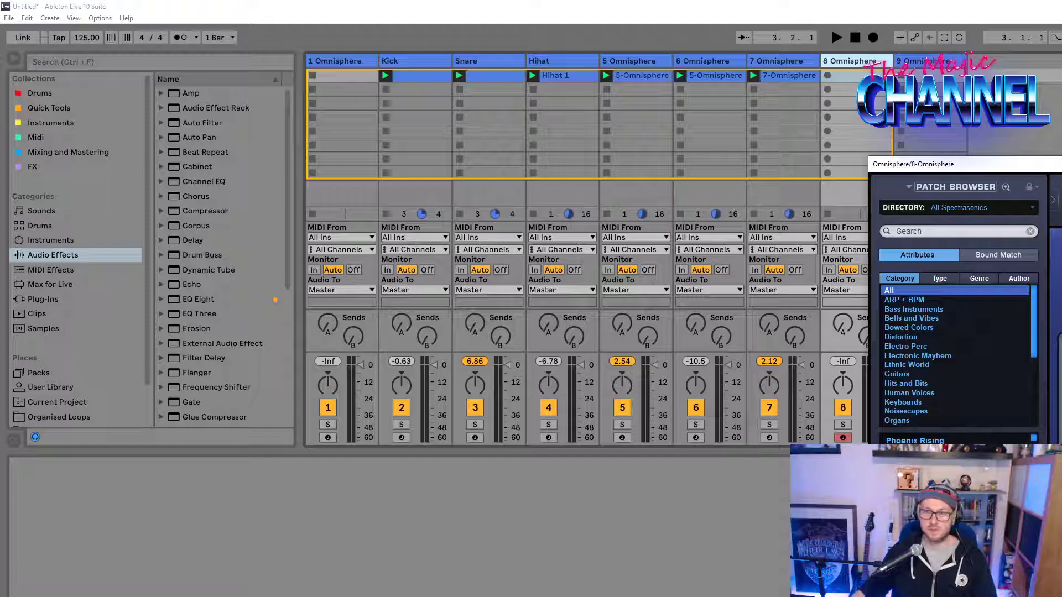
click(1005, 187)
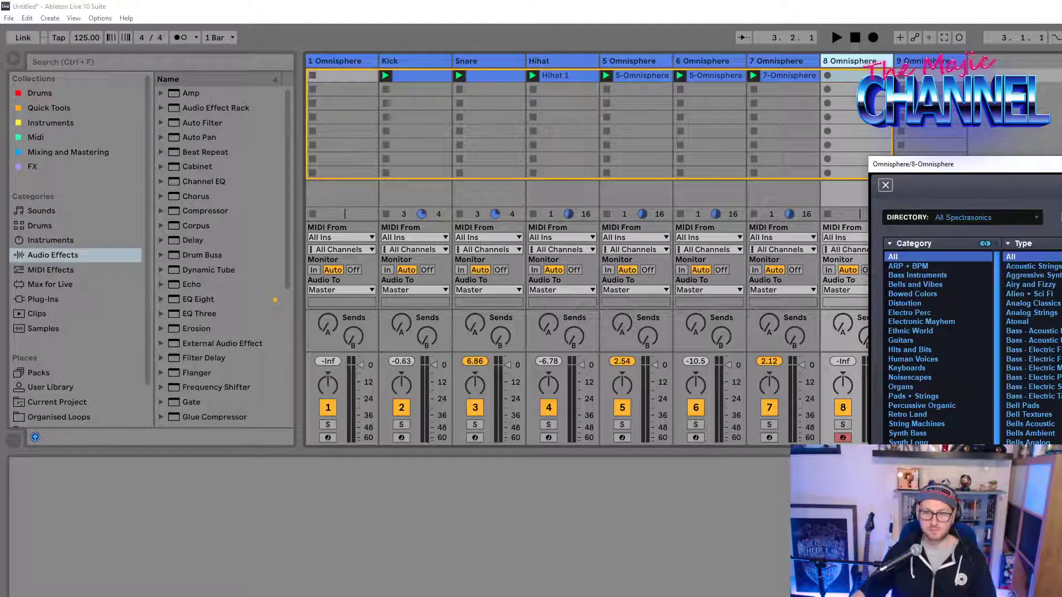
click(902, 434)
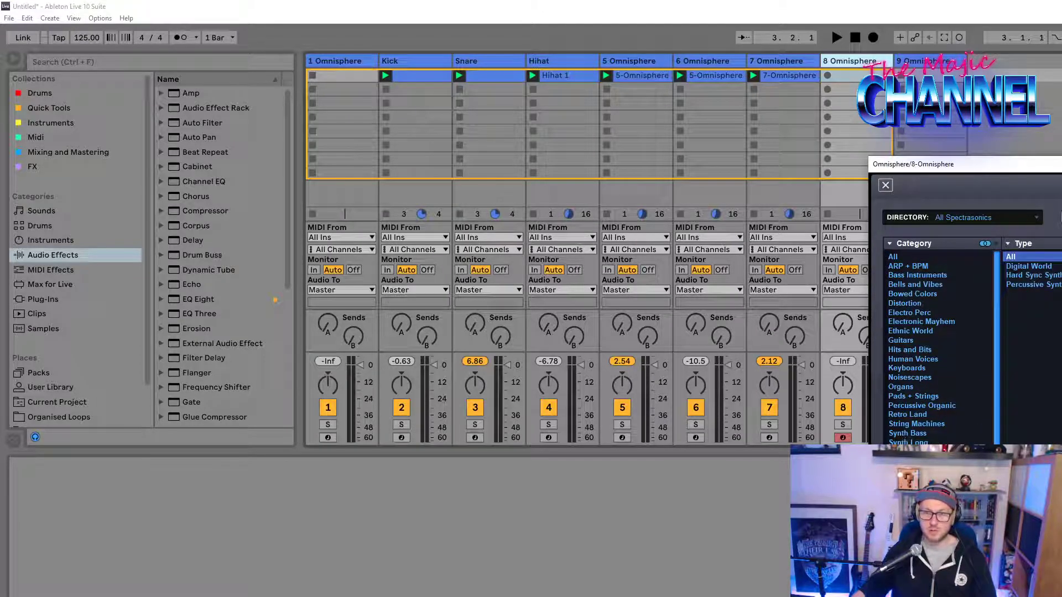
click(907, 470)
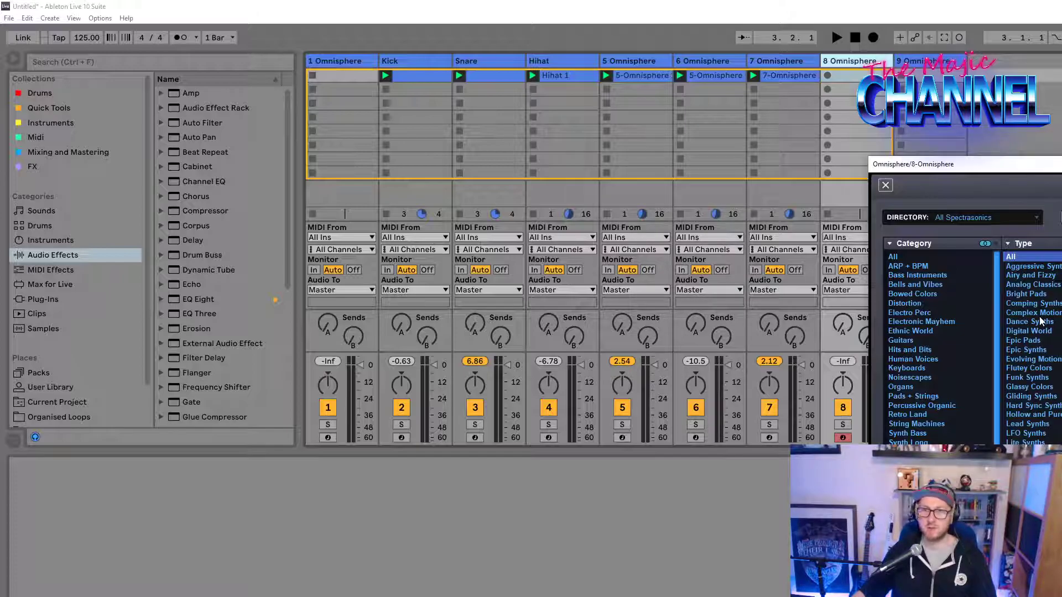
click(1033, 313)
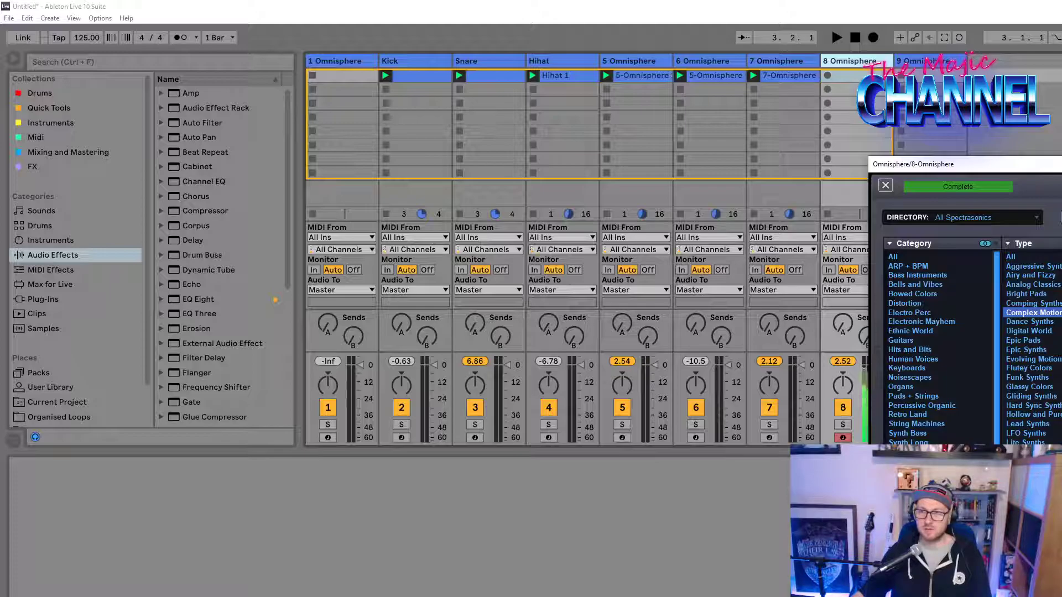
click(1047, 305)
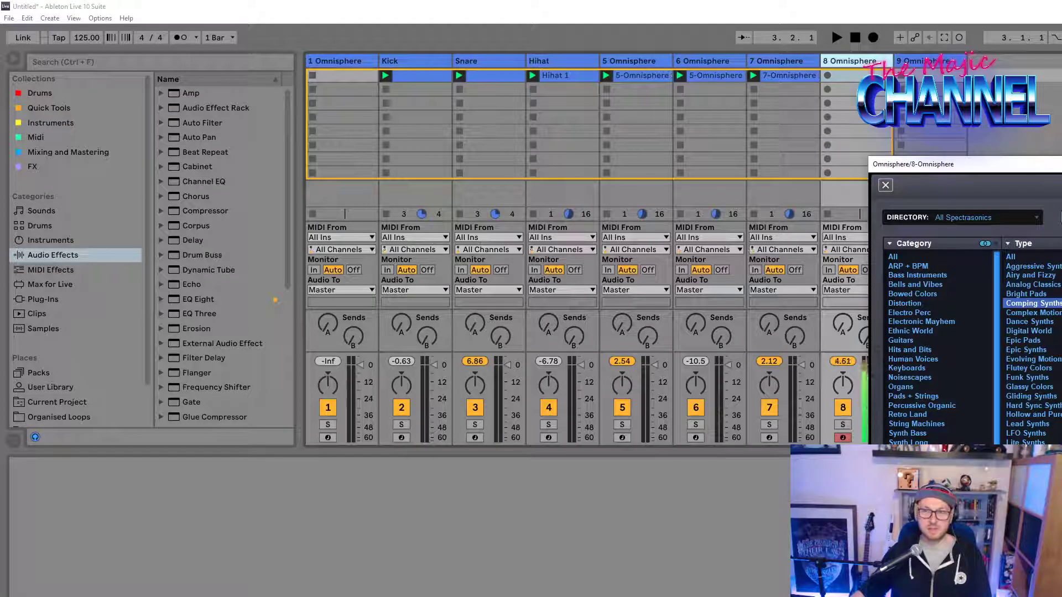
Step: Bring the whole Omnisphere patch browser into view and play the clips to audition Classic Roland Synth Brass 1 on track 8
drag(1056, 166, 455, 80)
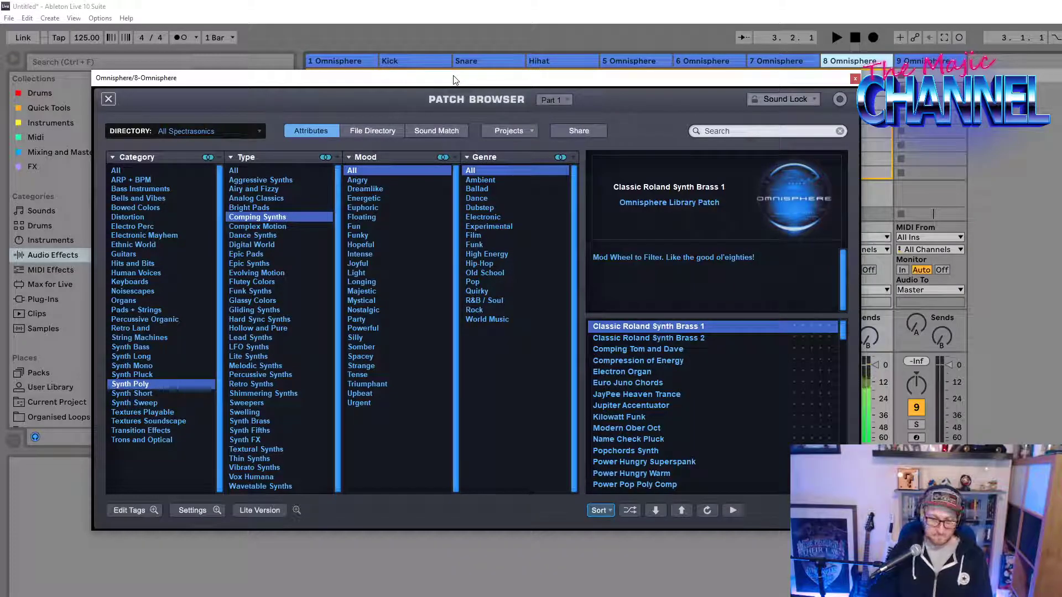
key(space)
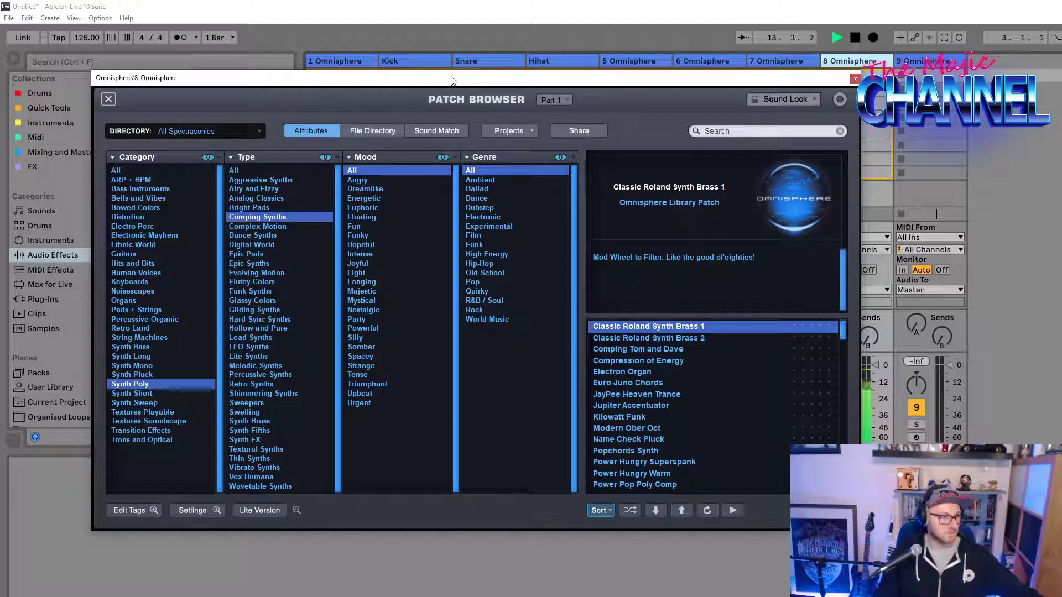
key(space)
drag(701, 83, 930, 215)
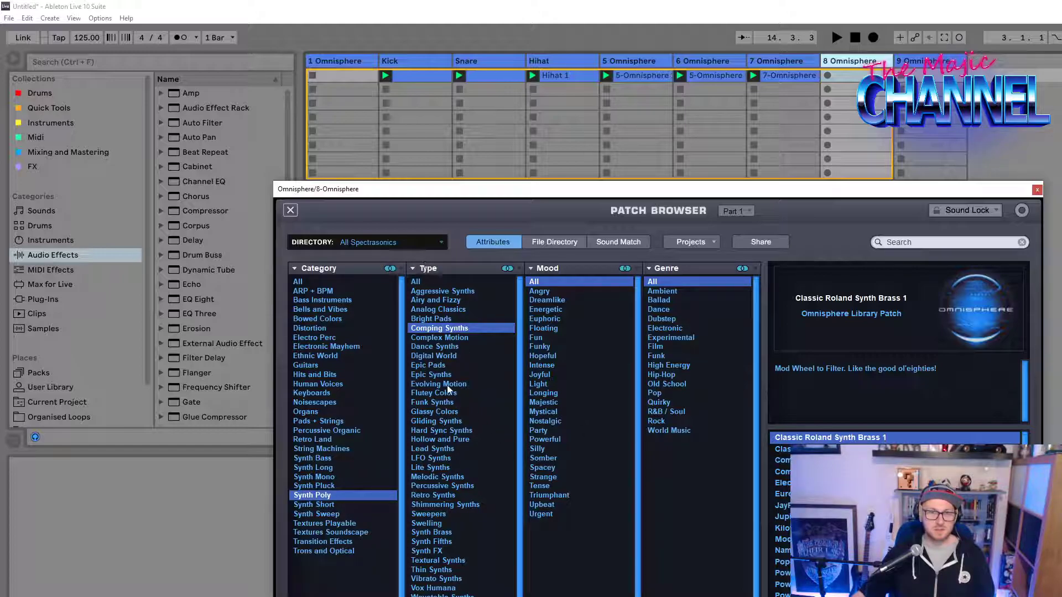
Step: Load the Comping Tom and Dave patch on the 8 Omnisphere track and record an eight-bar clip in its first slot
click(927, 243)
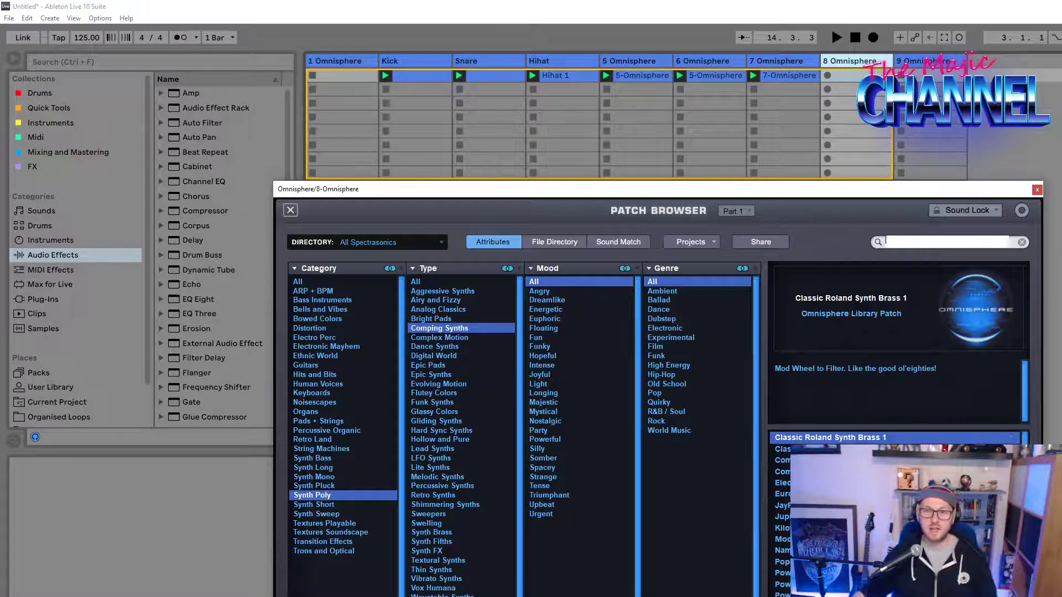
click(885, 461)
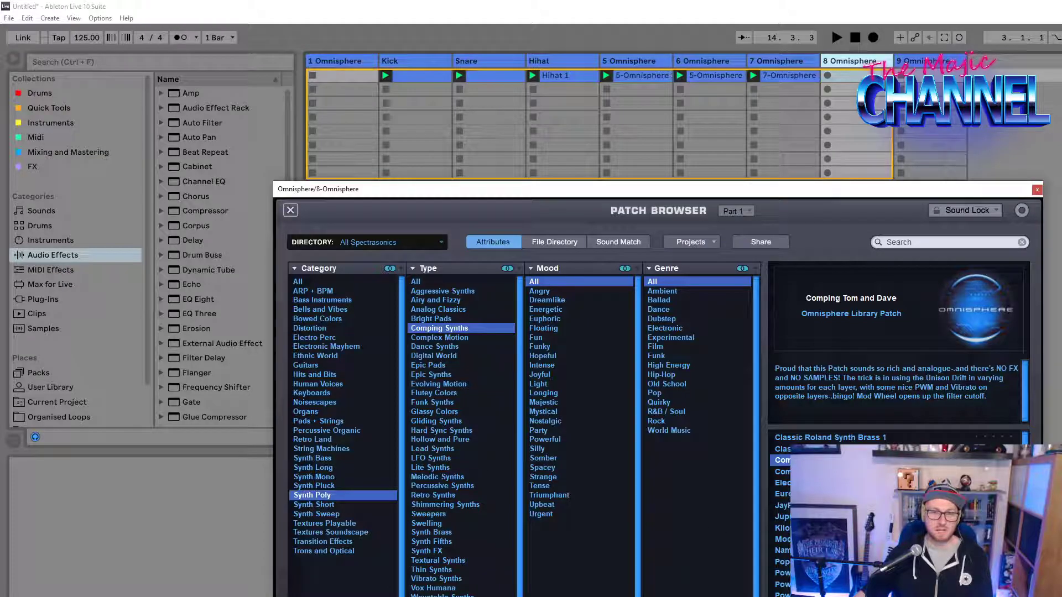
click(830, 75)
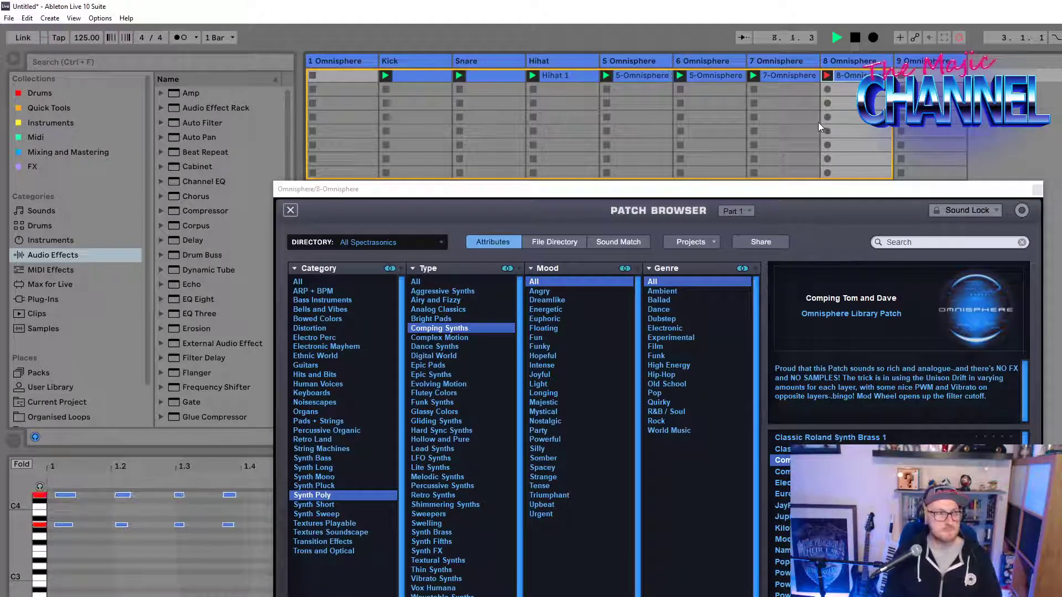
key(space)
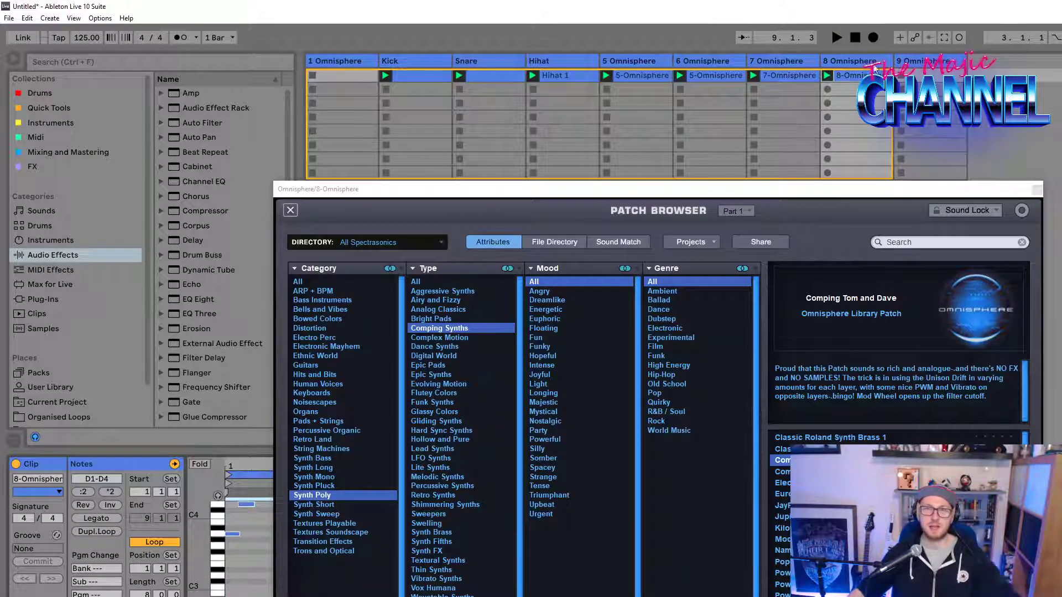
Step: Open the Omnisphere patch browser of the 9 Omnisphere track and filter it to the Transition Effects category
click(890, 60)
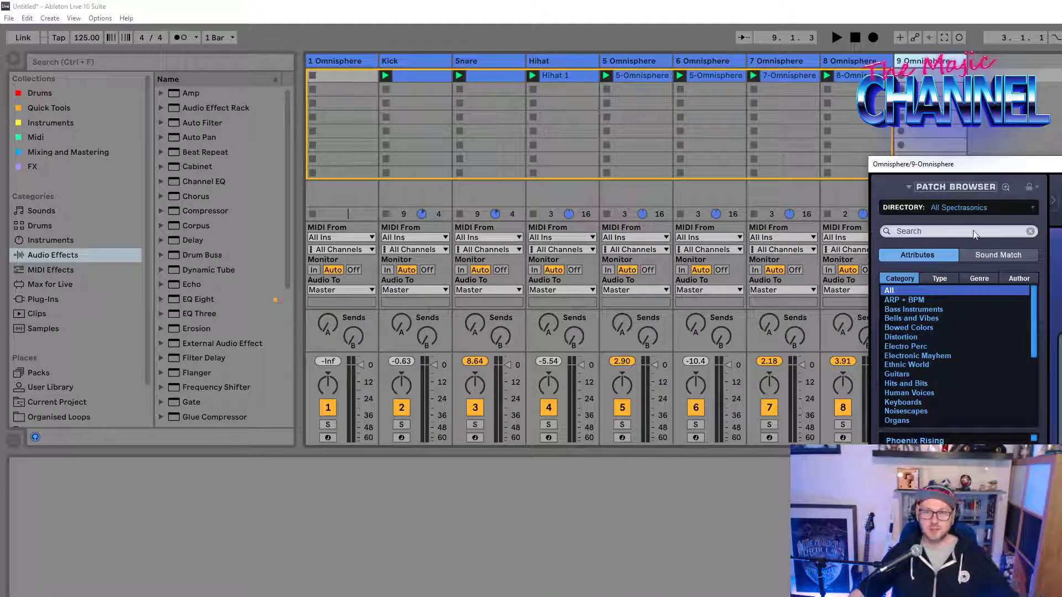
click(973, 230)
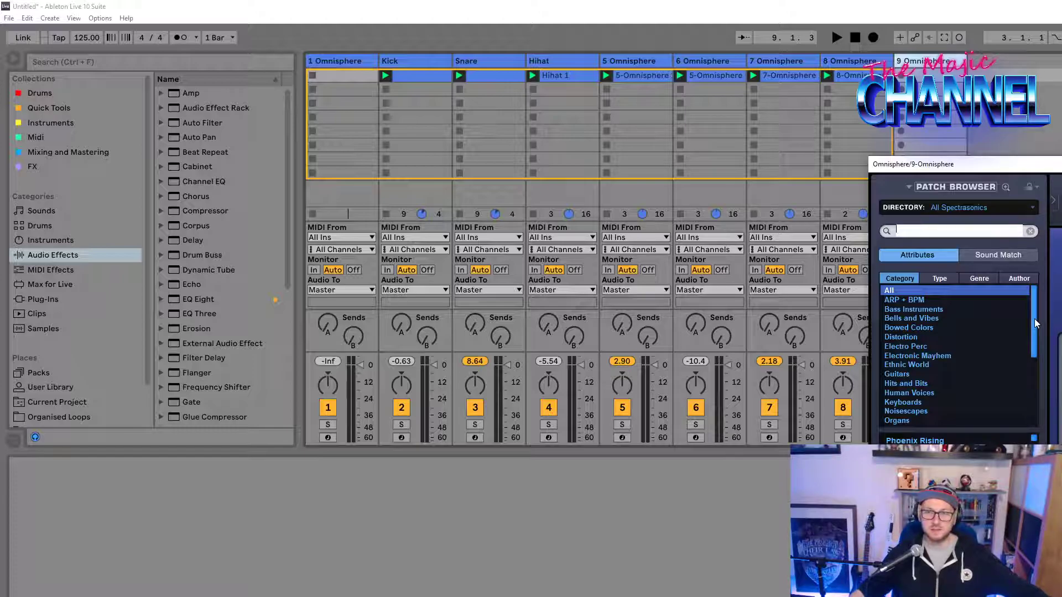
click(1036, 396)
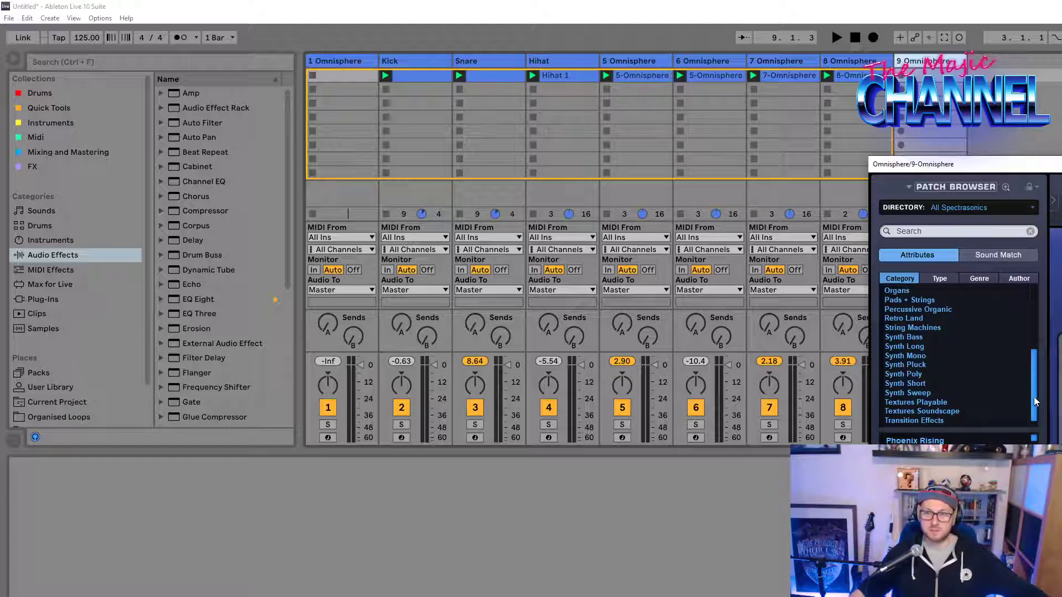
click(1034, 397)
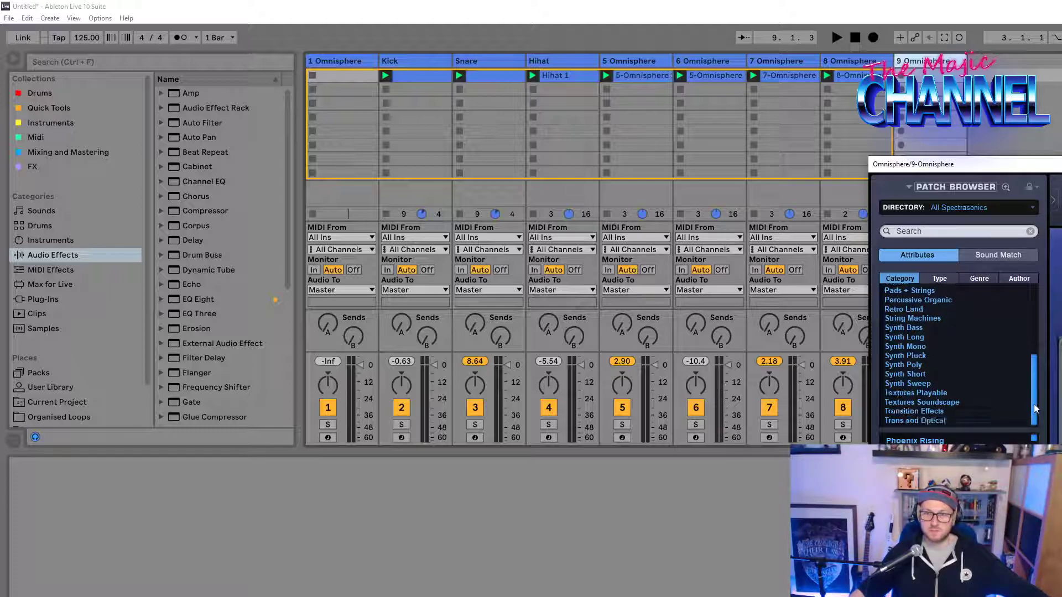
click(932, 412)
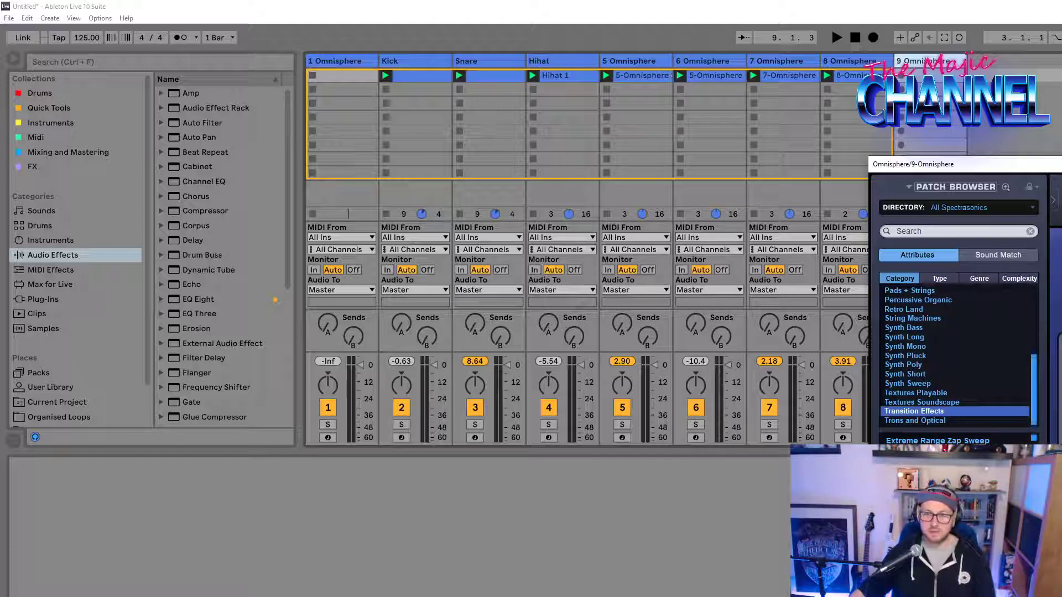
Step: Load the Extreme Range Zap Sweep patch on the 9 Omnisphere track and record a two-bar clip in its first slot
click(937, 442)
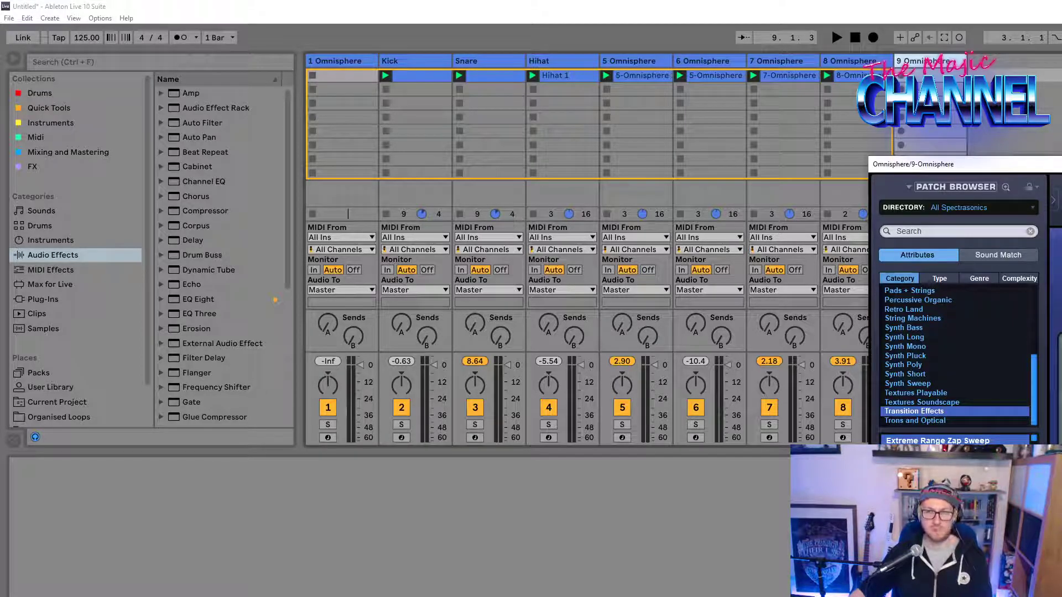
key(space)
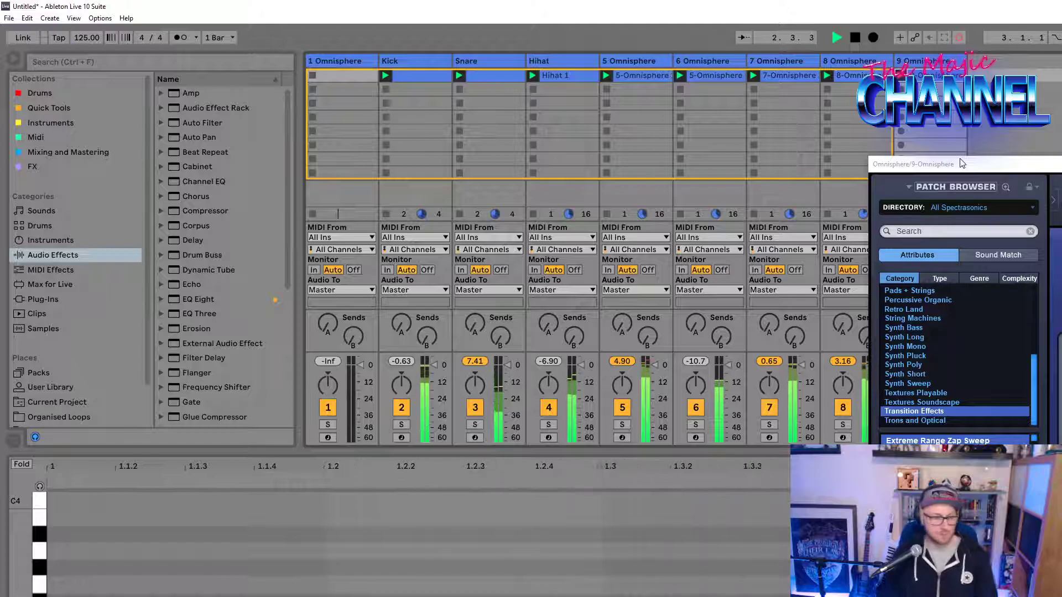
key(space)
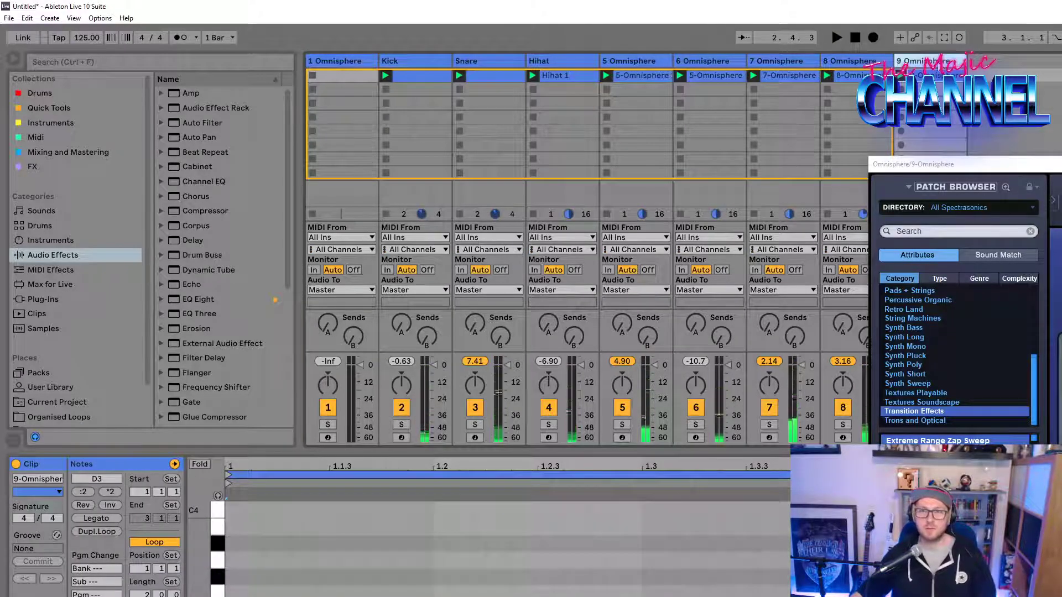
Step: Duplicate the 9 Omnisphere track and bring the duplicate's whole Omnisphere window into view
right_click(935, 62)
click(965, 94)
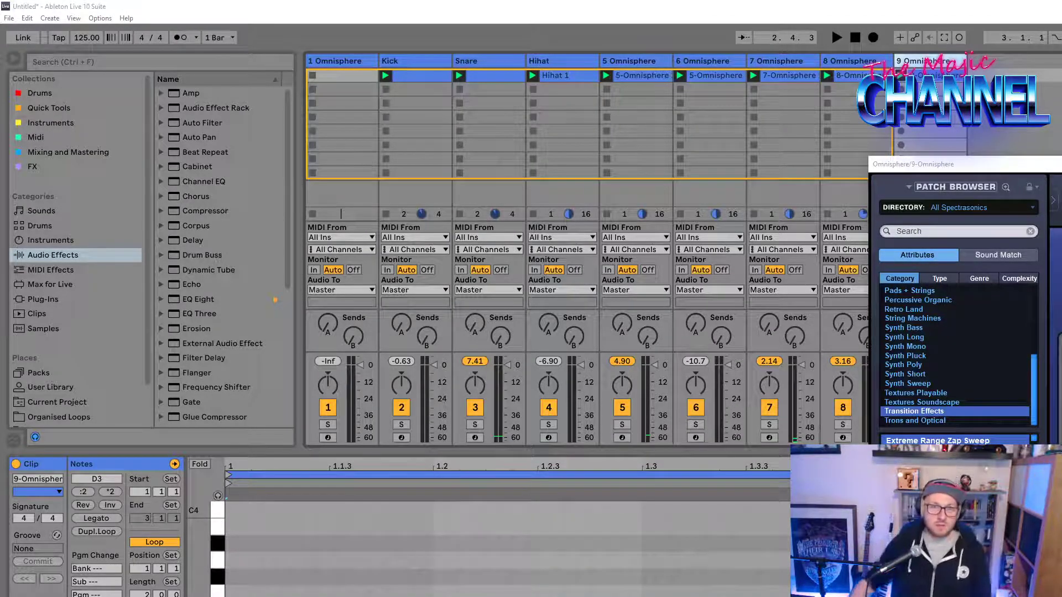
key(ctrl+d)
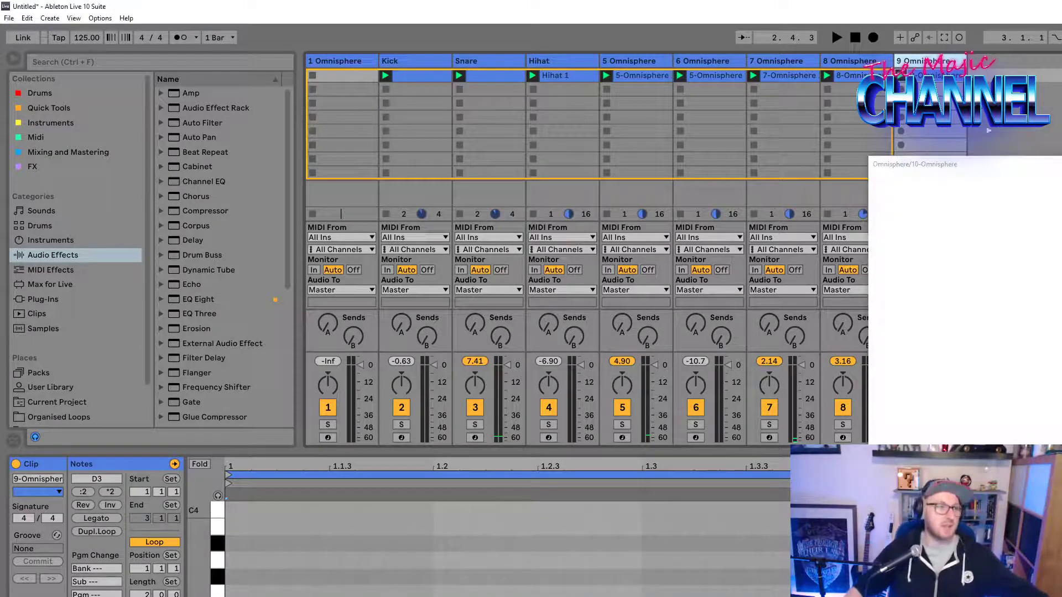
drag(974, 164, 378, 108)
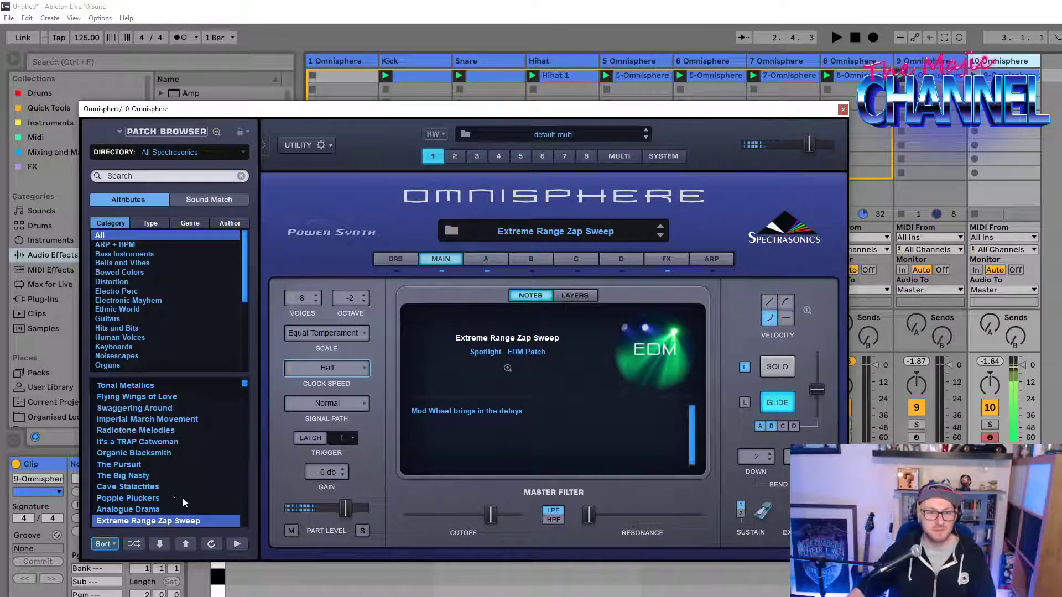
click(1000, 65)
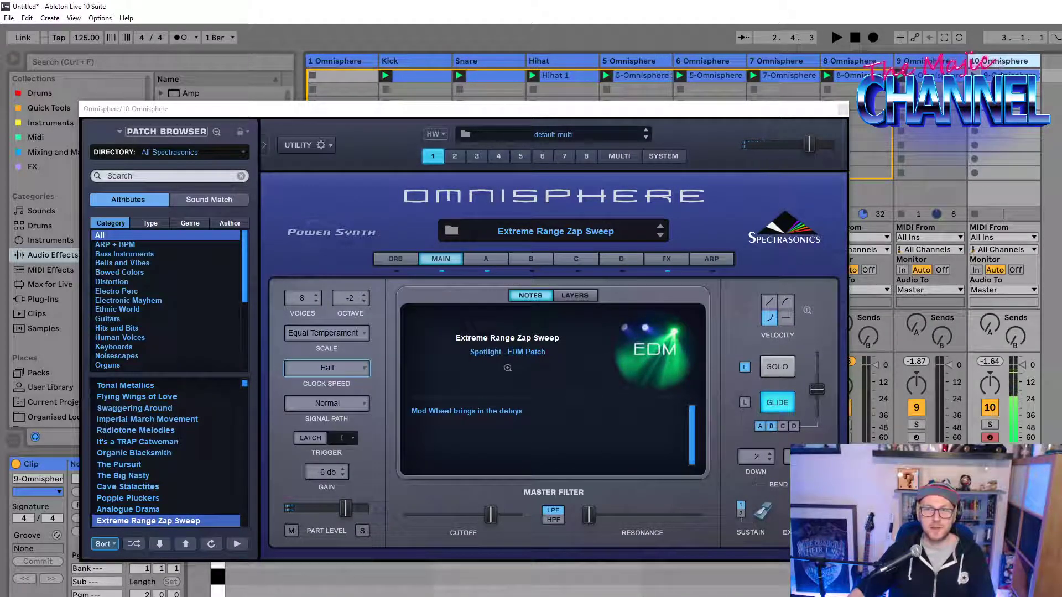
Step: Audition the patches Poppie Pluckers, The Big Nasty, Organic Blacksmith and Drumming Inside the Piano on the duplicated track
click(140, 501)
click(139, 501)
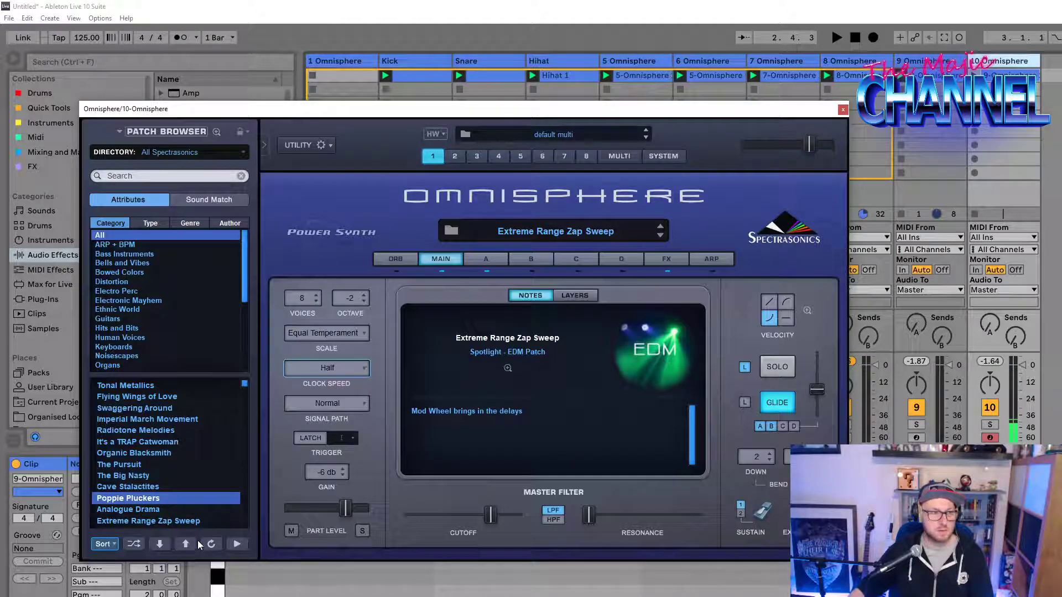
click(151, 497)
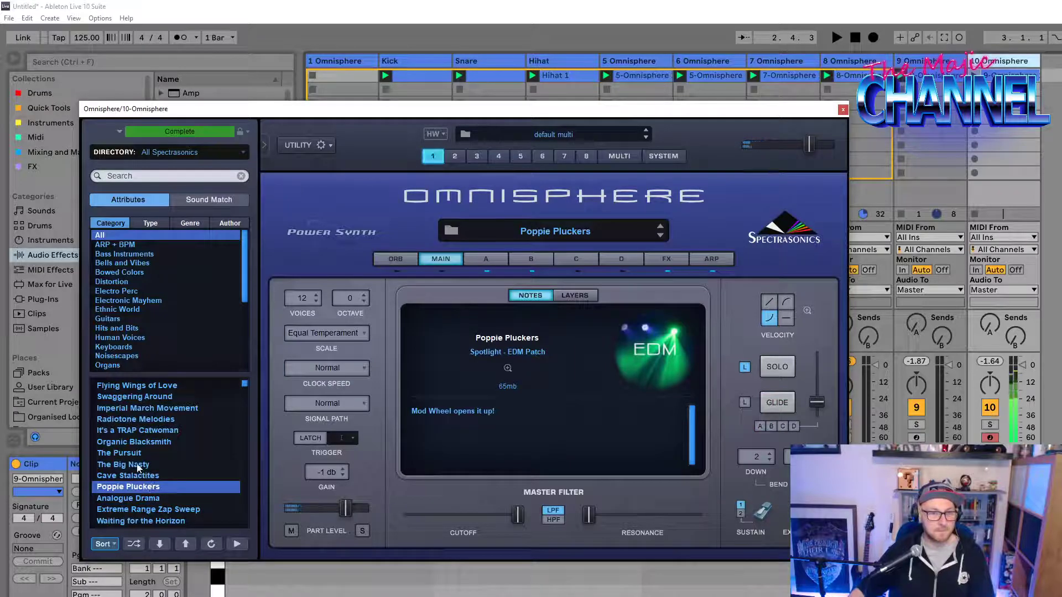
click(139, 466)
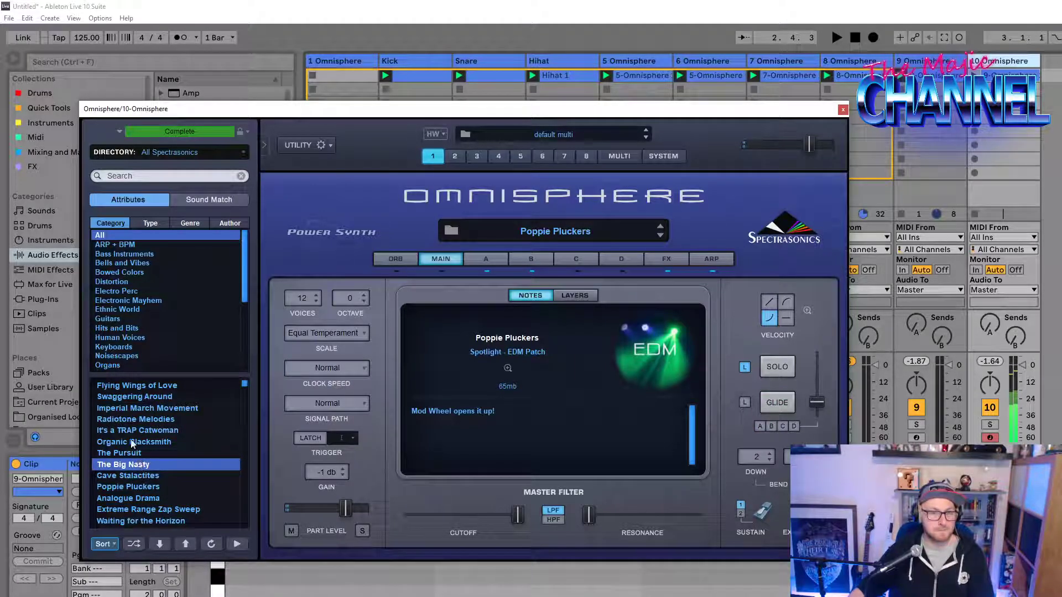
click(133, 442)
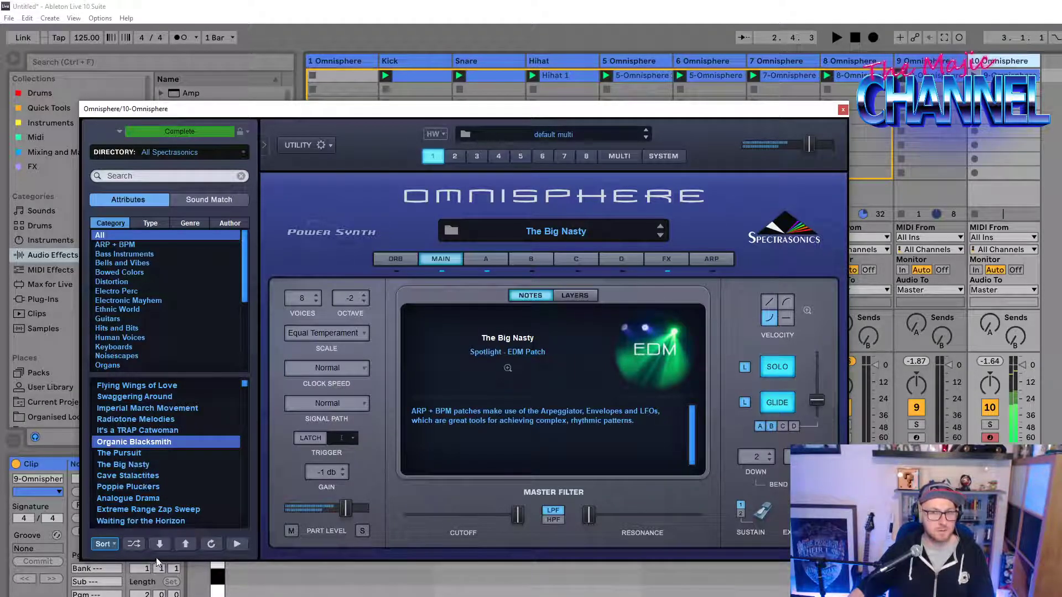
click(148, 524)
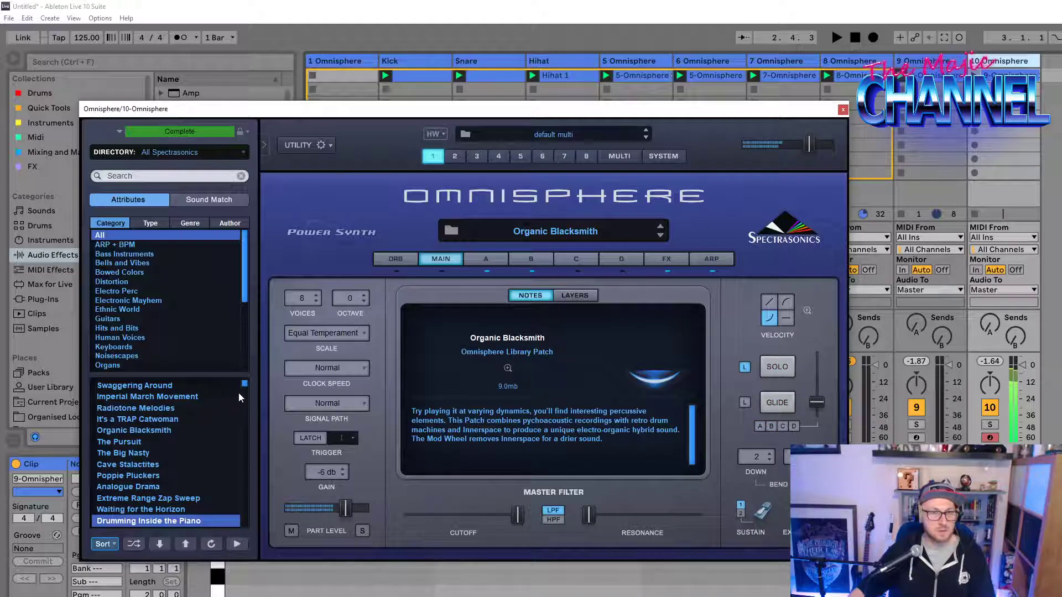
Step: Audition Gravitas, Gravel Siren, Granular Violin Trills and Granular Tremolo Guitar from further down the patch list, and return to Gravel Siren
drag(244, 383, 244, 440)
click(128, 483)
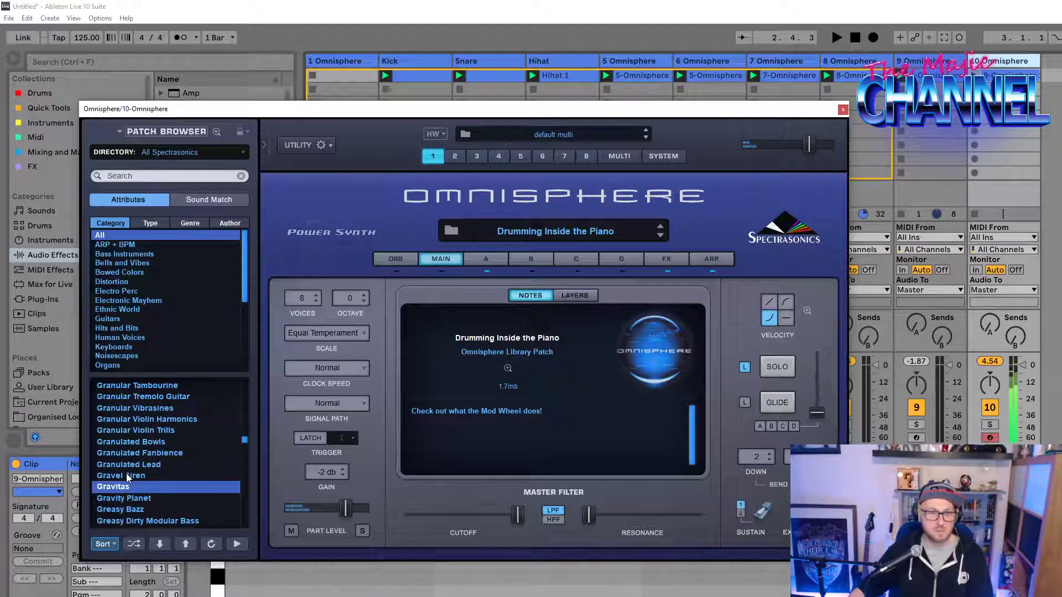
click(126, 475)
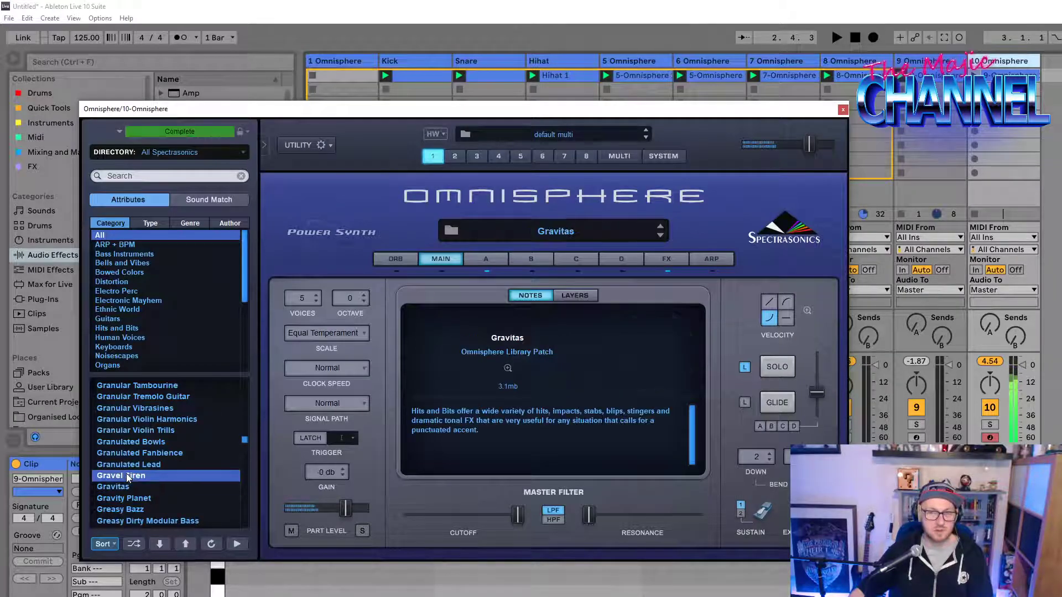
click(160, 431)
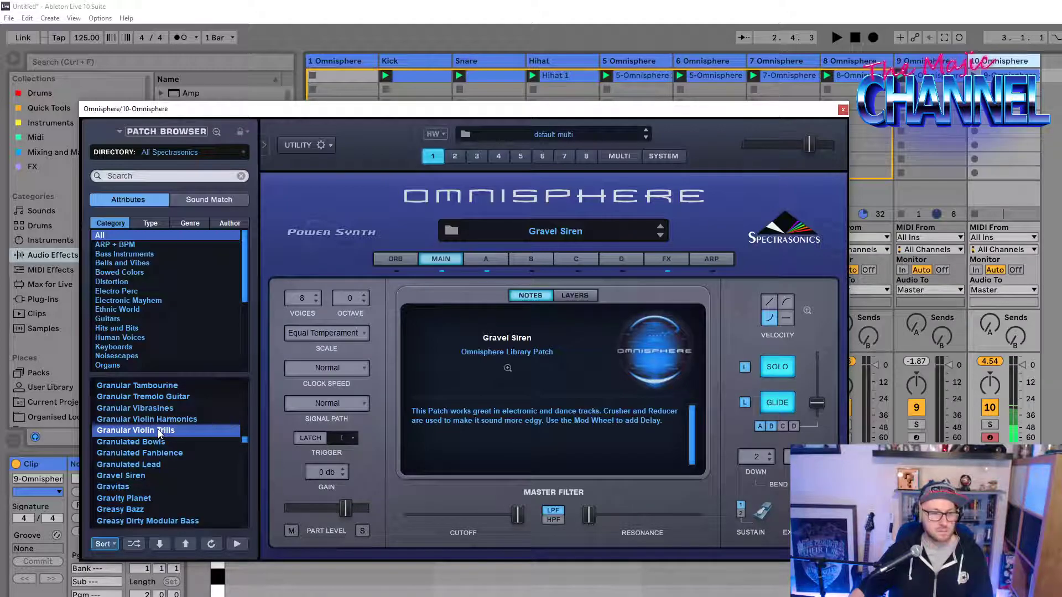
click(152, 397)
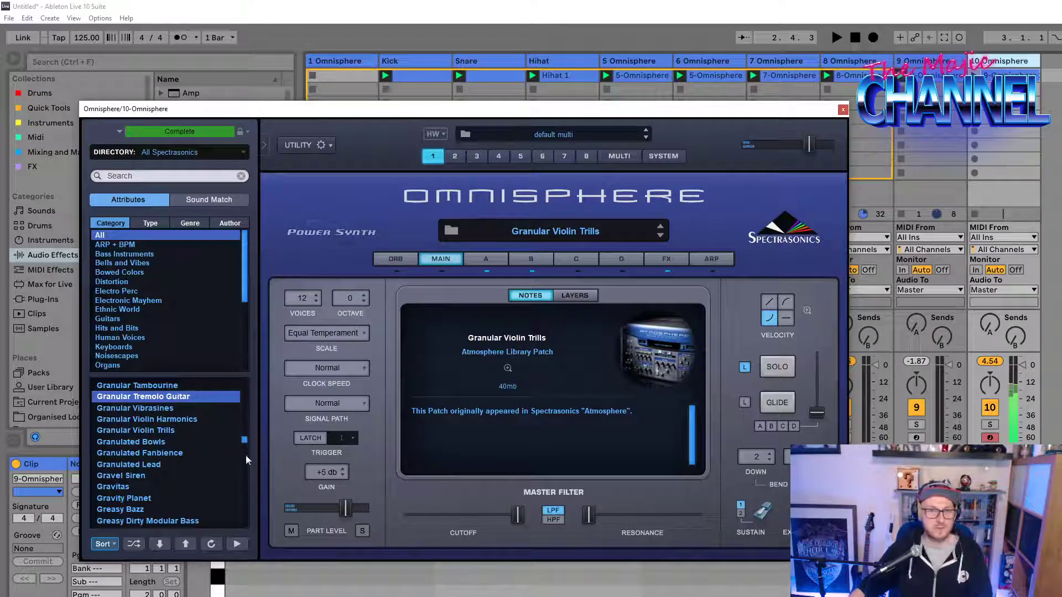
click(146, 466)
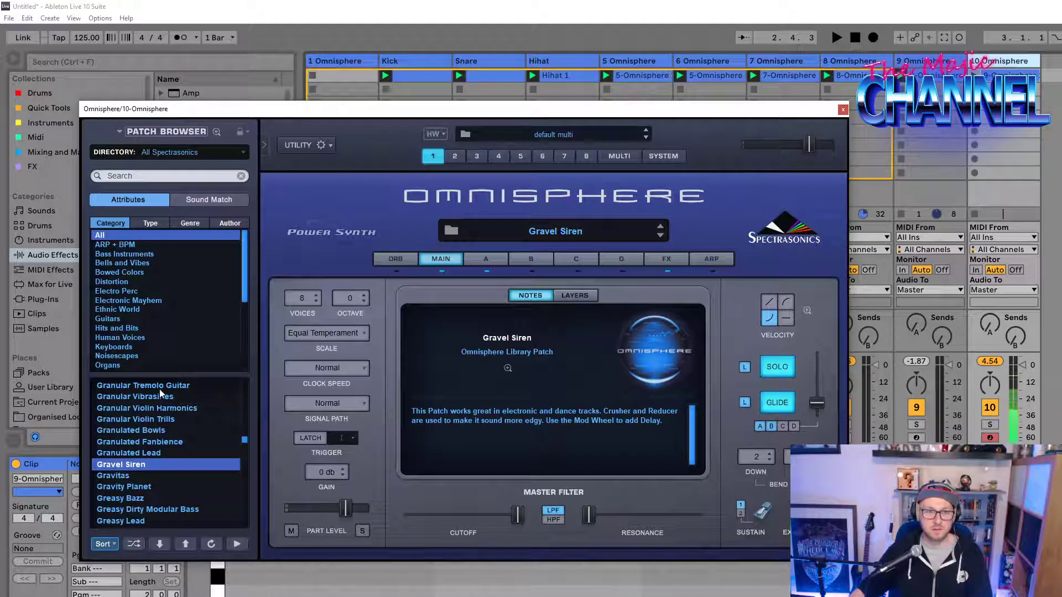
Step: Filter the patch browser of the 10 Omnisphere track to the Transition Effects category
drag(245, 438, 249, 384)
scroll(237, 364, down, 5)
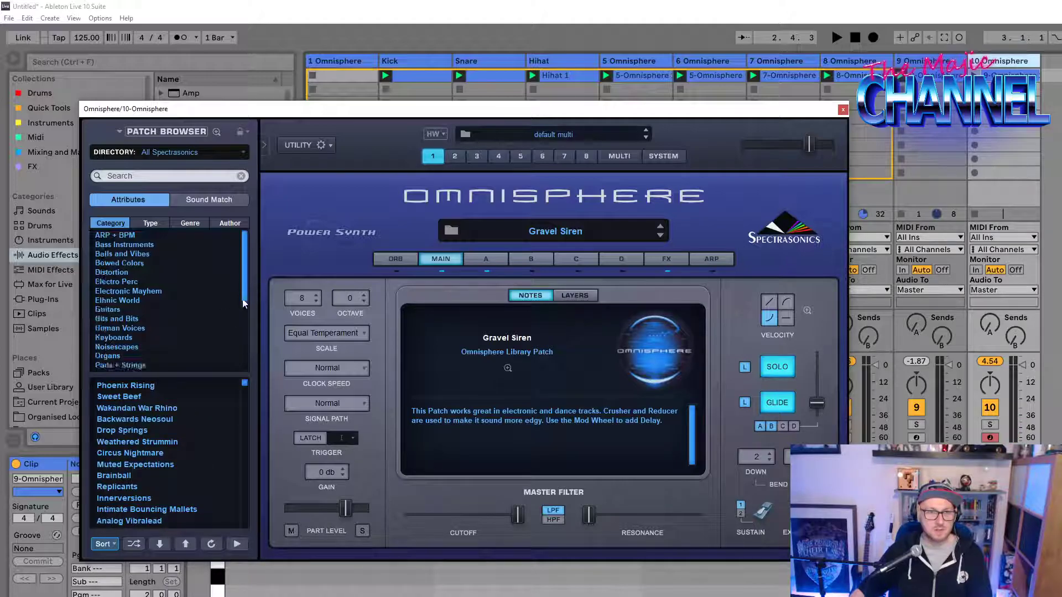
click(123, 357)
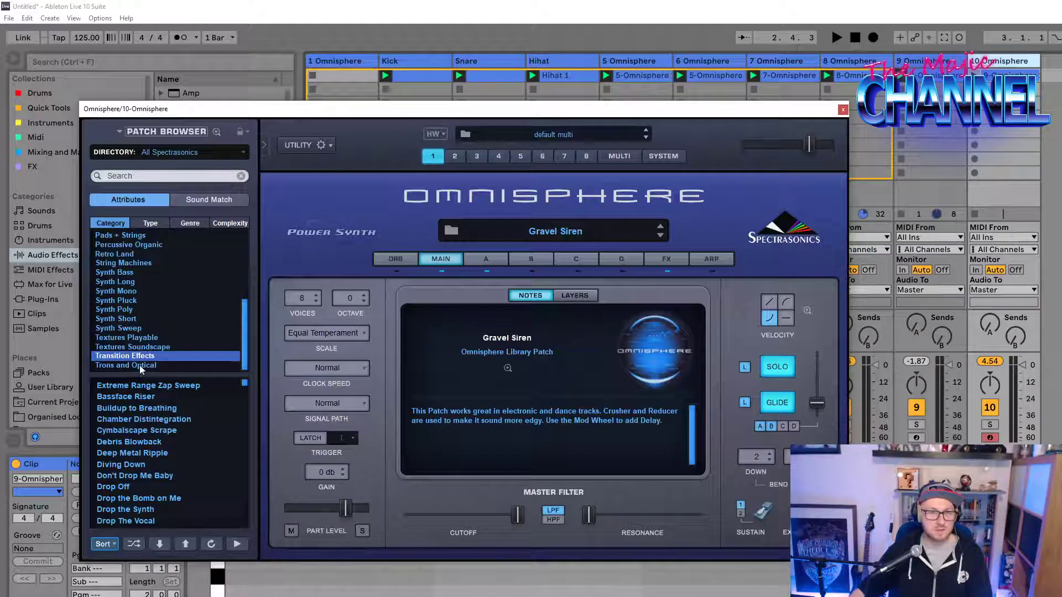
Step: Audition the transition patches Buildup to Breathing, Cymbalscape Scrape, Debris Blowback, Deep Metal Ripple and Don't Drop Me Baby
click(139, 409)
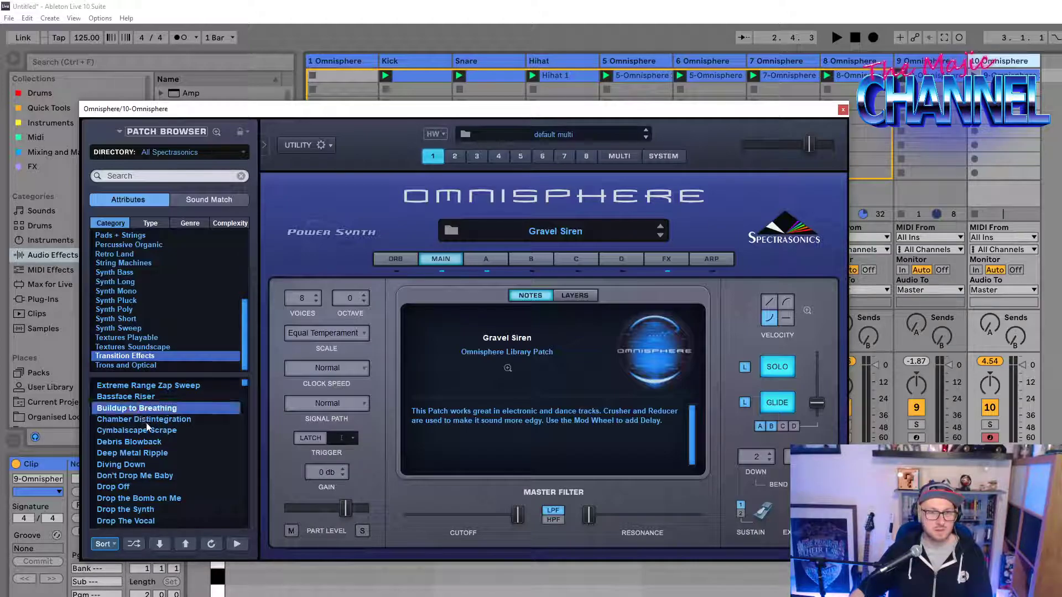
click(147, 430)
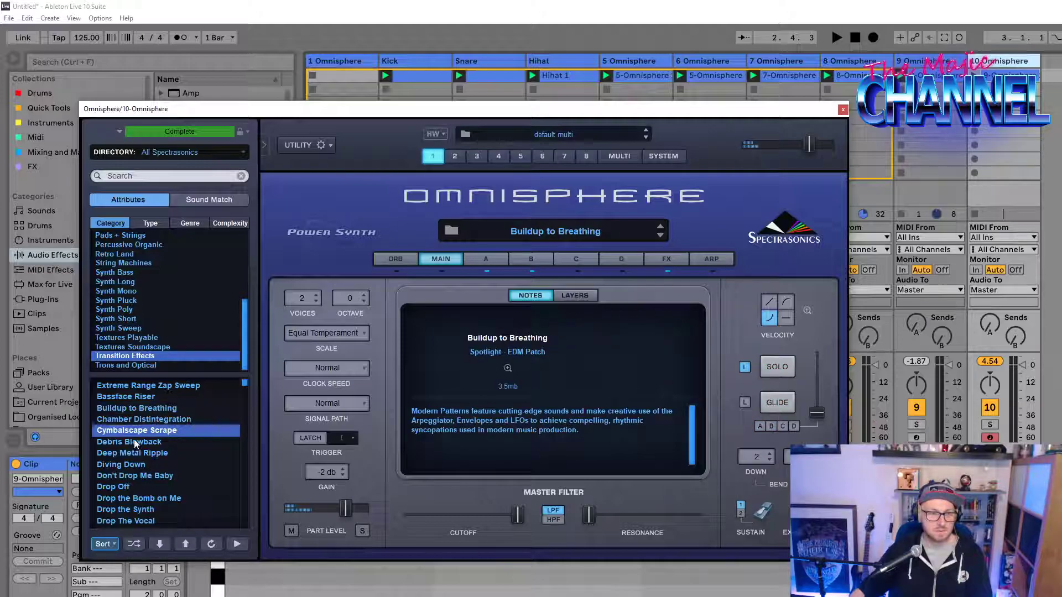
click(134, 442)
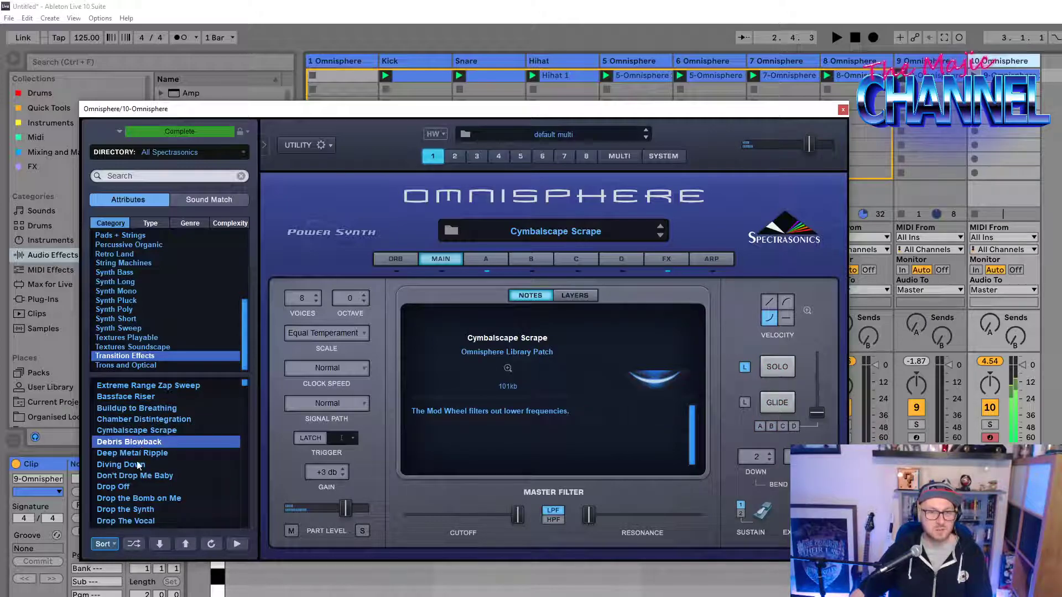
key(Down)
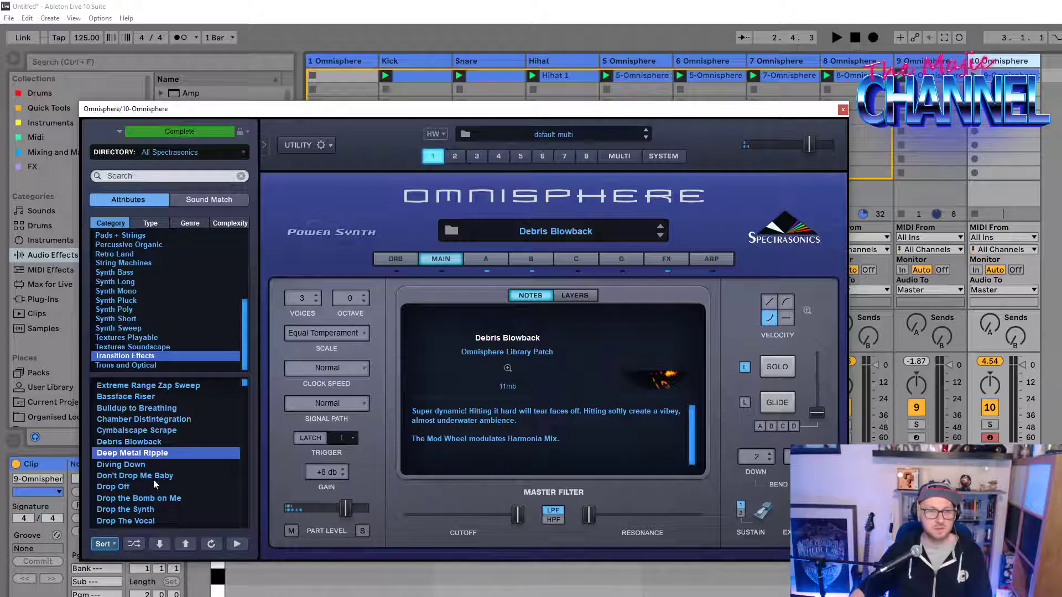
key(Down)
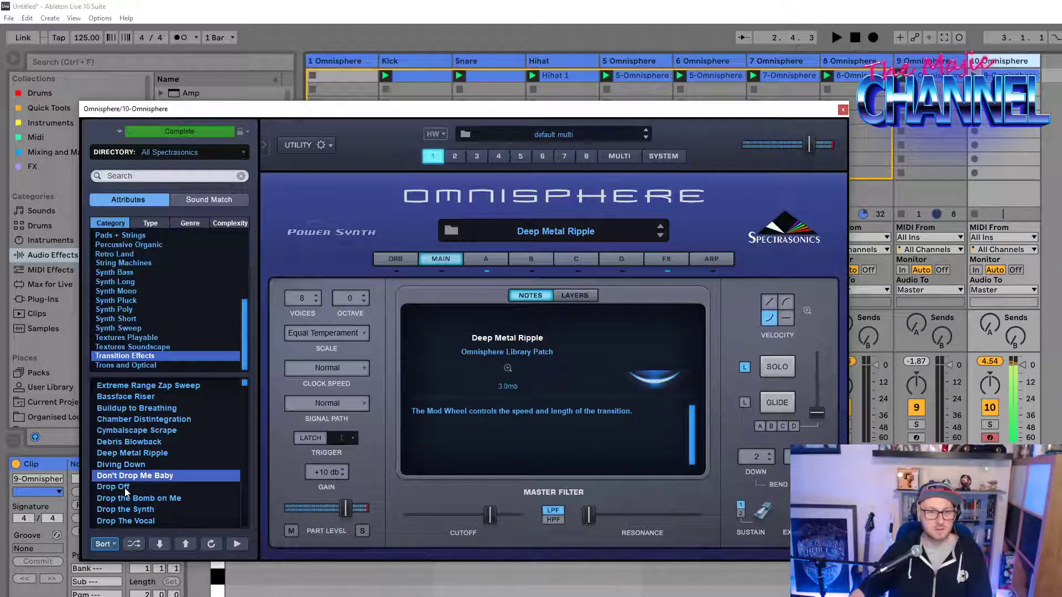
Step: Load the transition patch Drop Off on the 10 Omnisphere track and play it along with the other clips
click(126, 488)
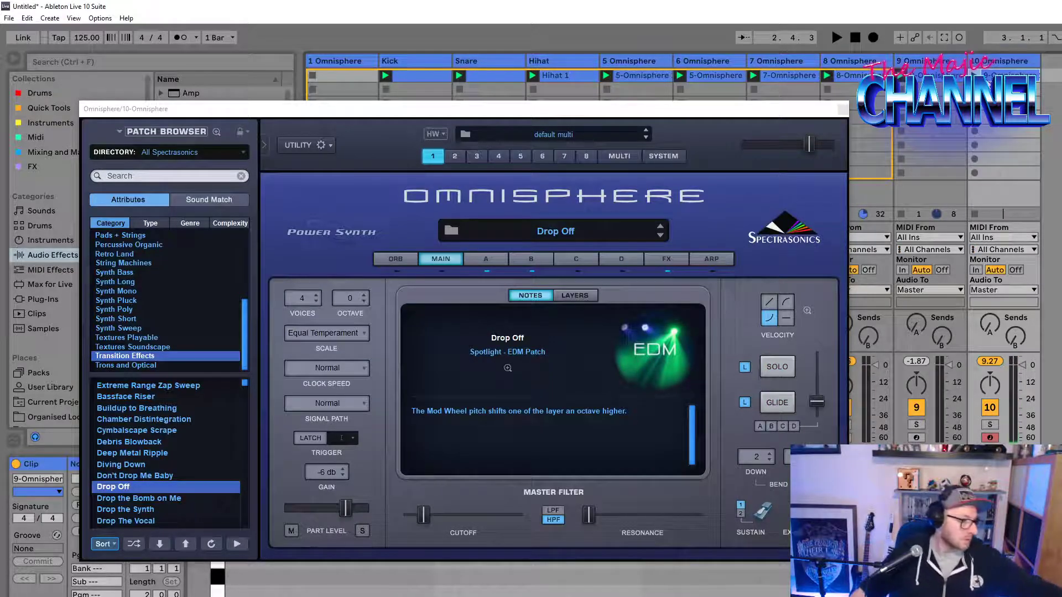
key(space)
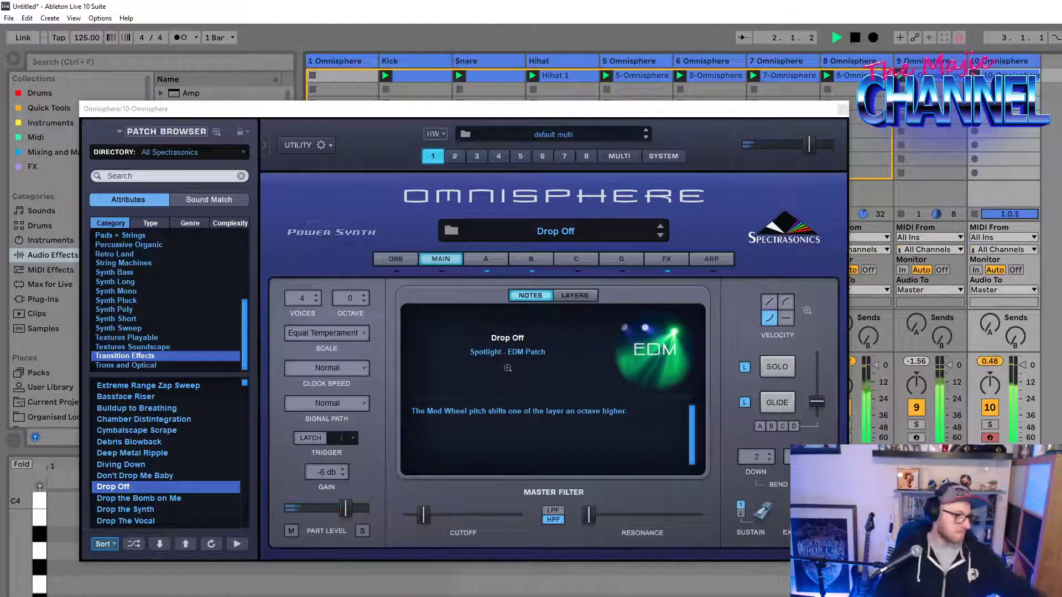
key(space)
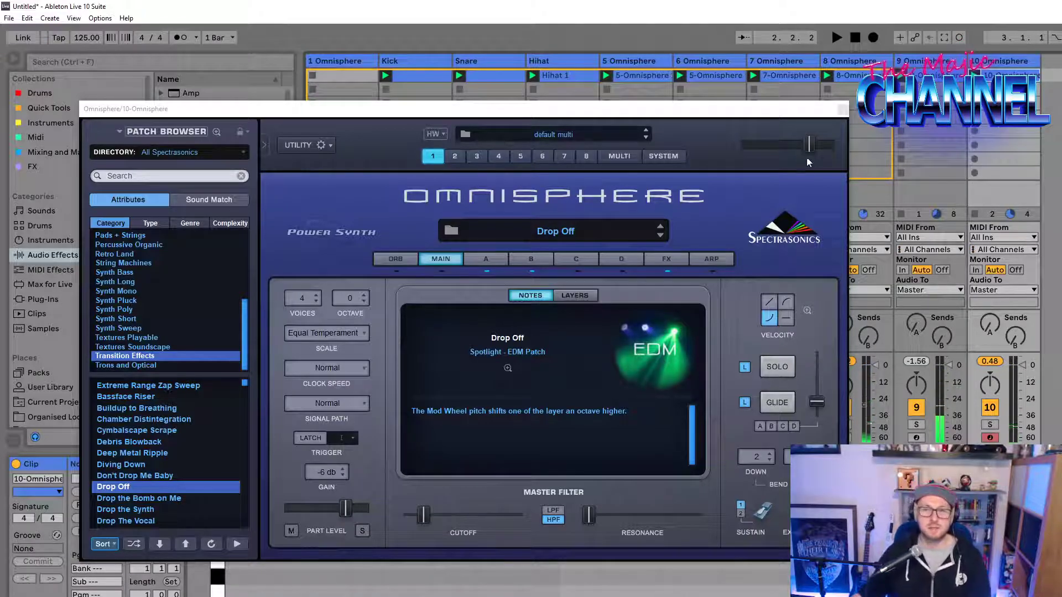
Step: Copy the Kick clip into the first slot of the 1 Omnisphere track and clear the Omnisphere windows from the clip grid
drag(749, 114, 1061, 204)
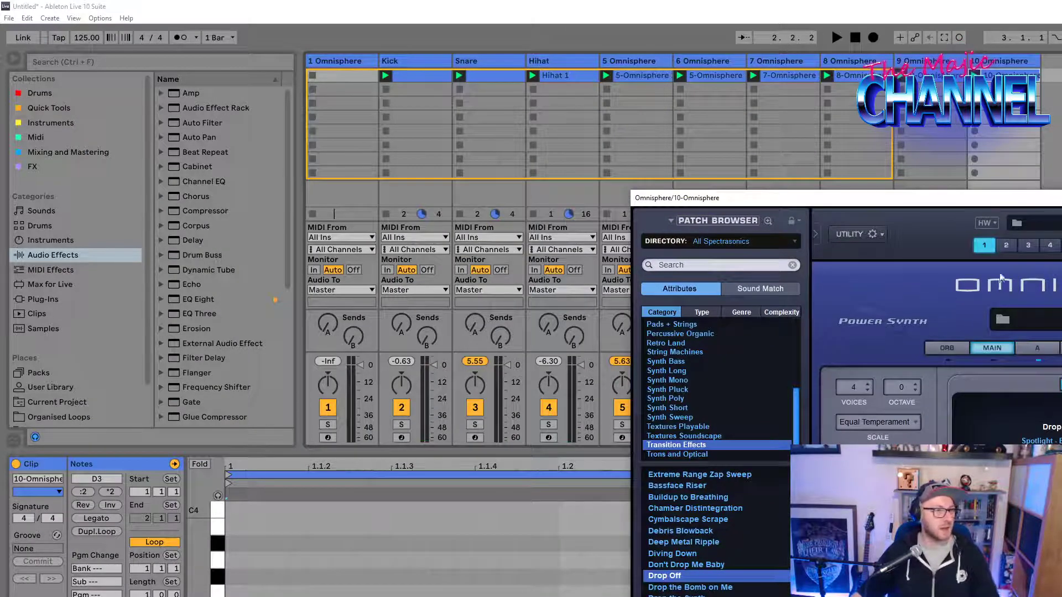
drag(960, 201, 964, 242)
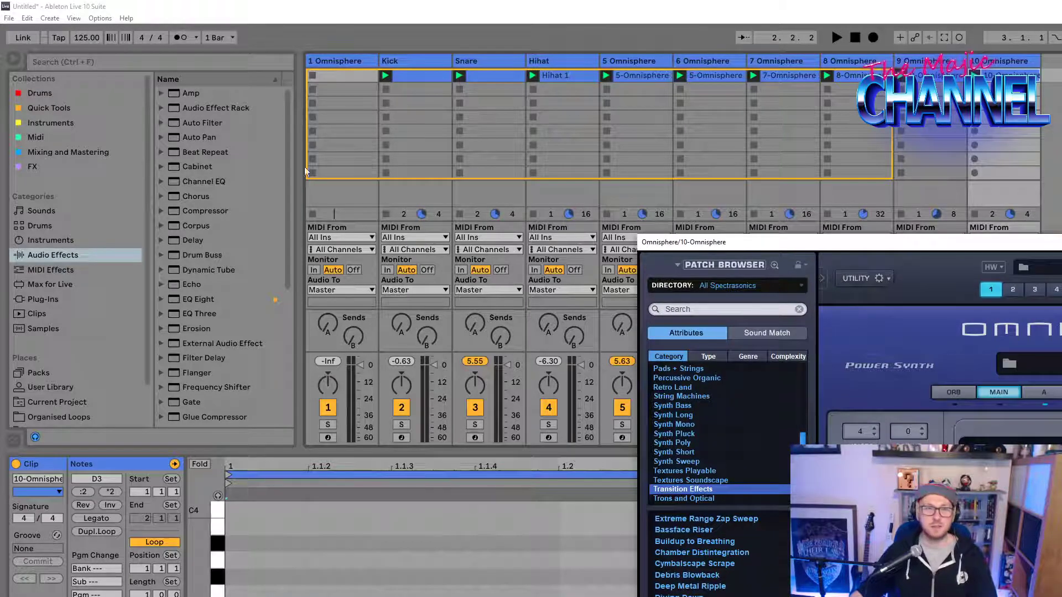
click(409, 75)
drag(414, 74, 347, 72)
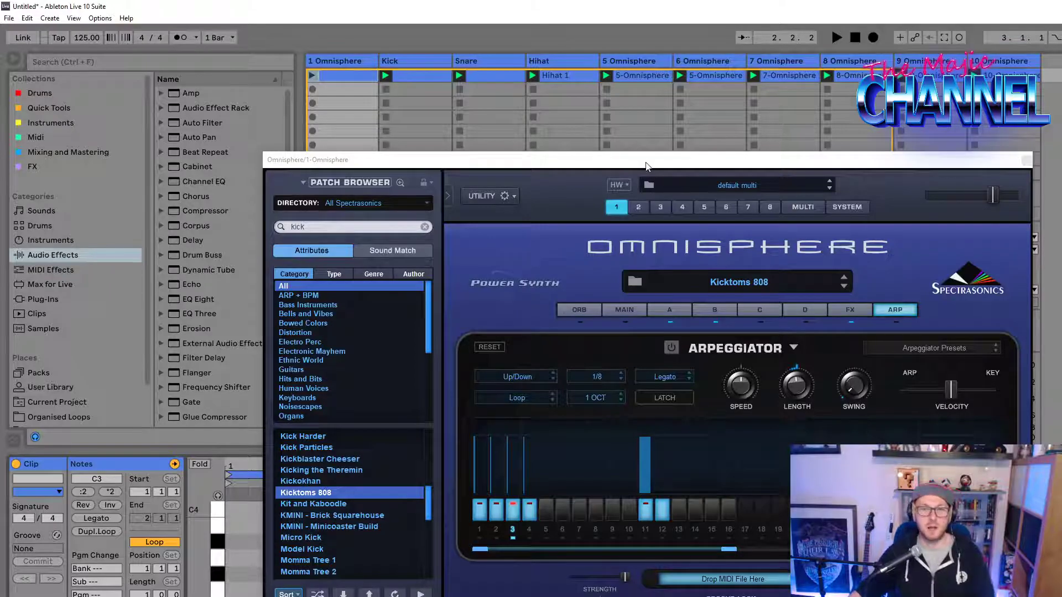
drag(646, 165, 1061, 242)
click(431, 79)
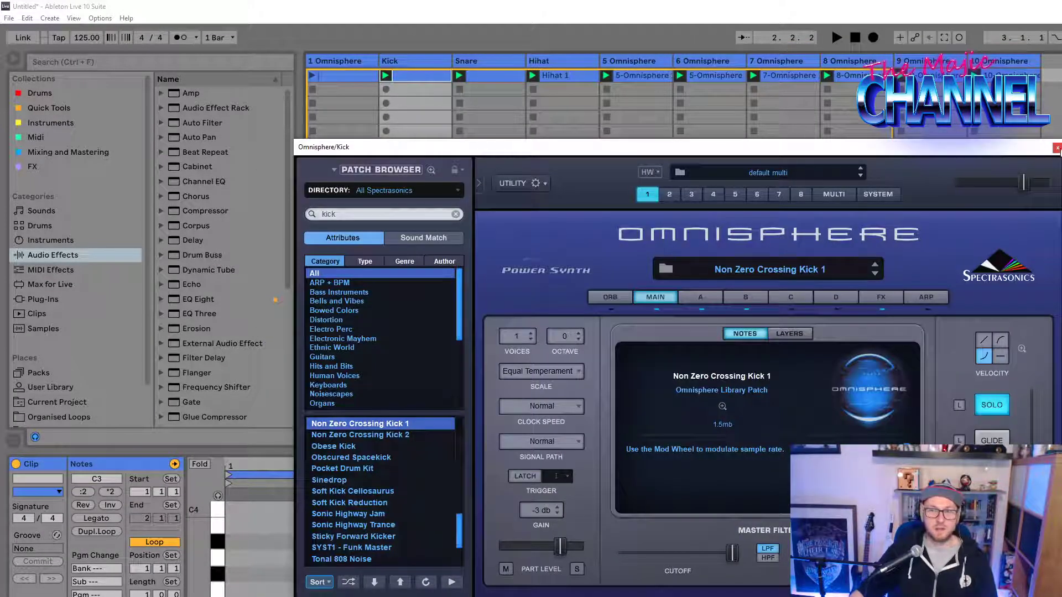
click(1057, 148)
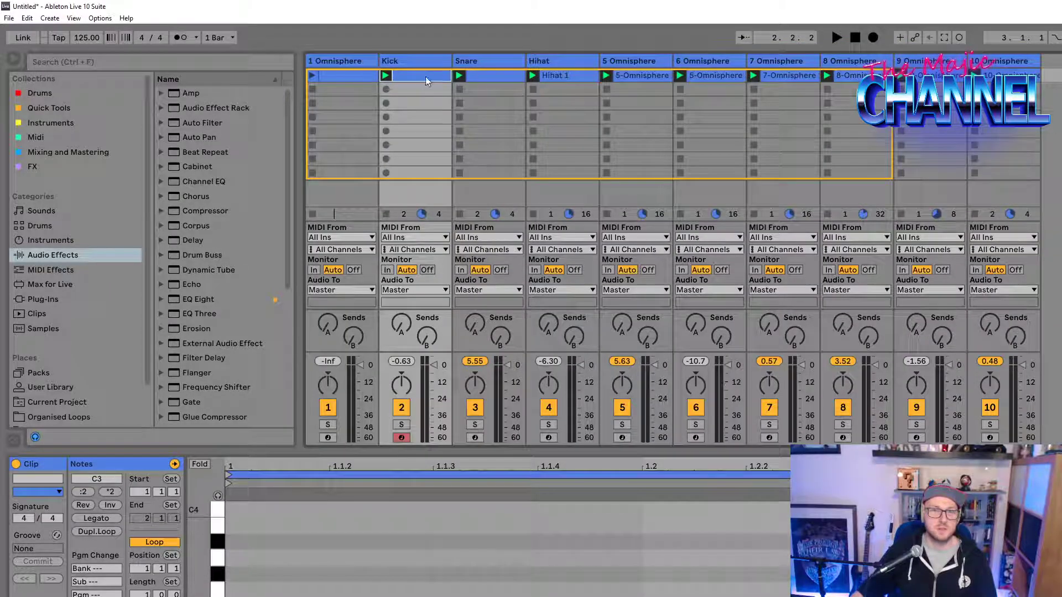
Step: Move the Snare and Hihat clips to the second scene and the Kick clip to the third scene
drag(417, 78, 421, 89)
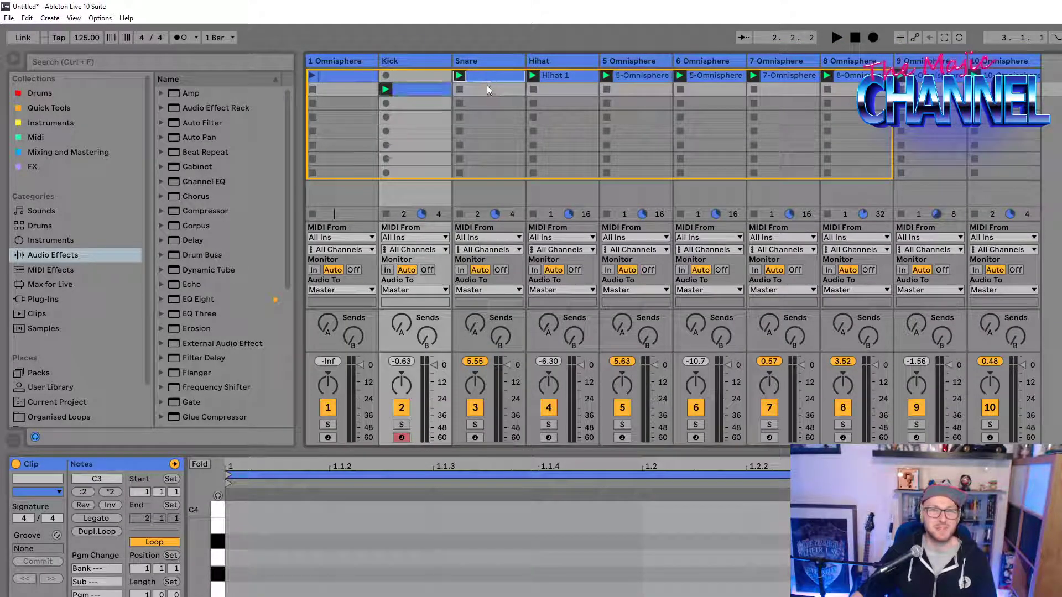
drag(487, 80, 486, 89)
drag(555, 75, 555, 90)
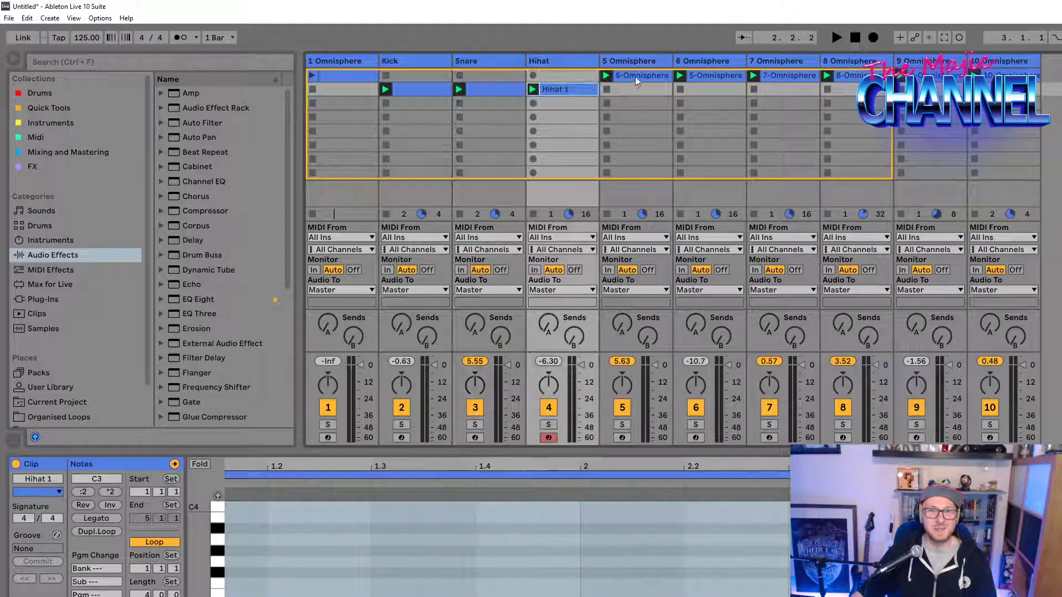
drag(417, 90, 415, 103)
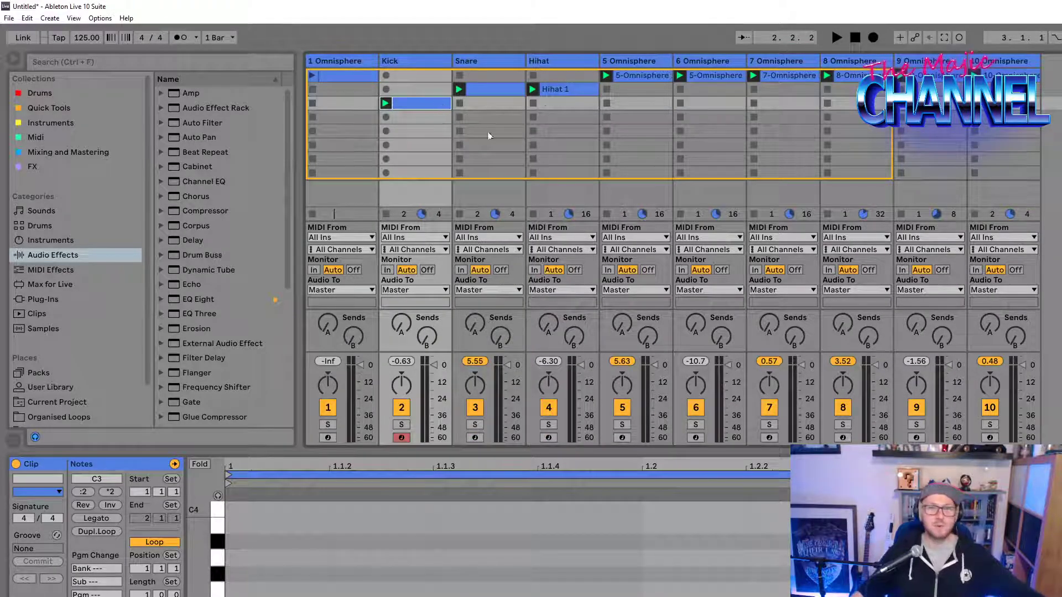
Step: Put the 5-Omnisphere clip in the third scene on tracks 5 and 6 and delete the extra copy in the fifth scene
drag(644, 75, 646, 103)
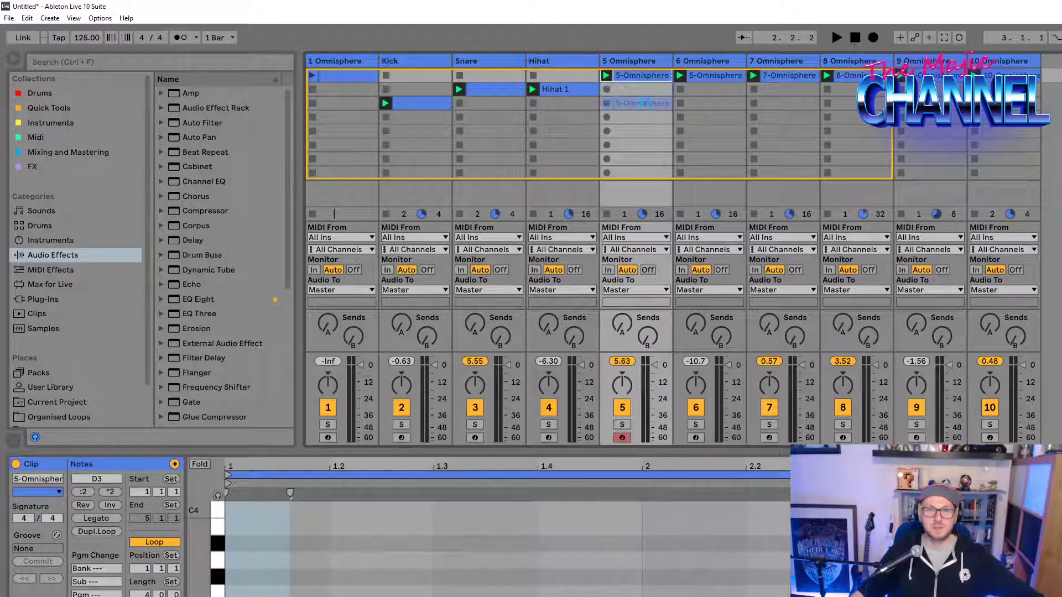
ctrl+click(708, 75)
drag(708, 72, 719, 98)
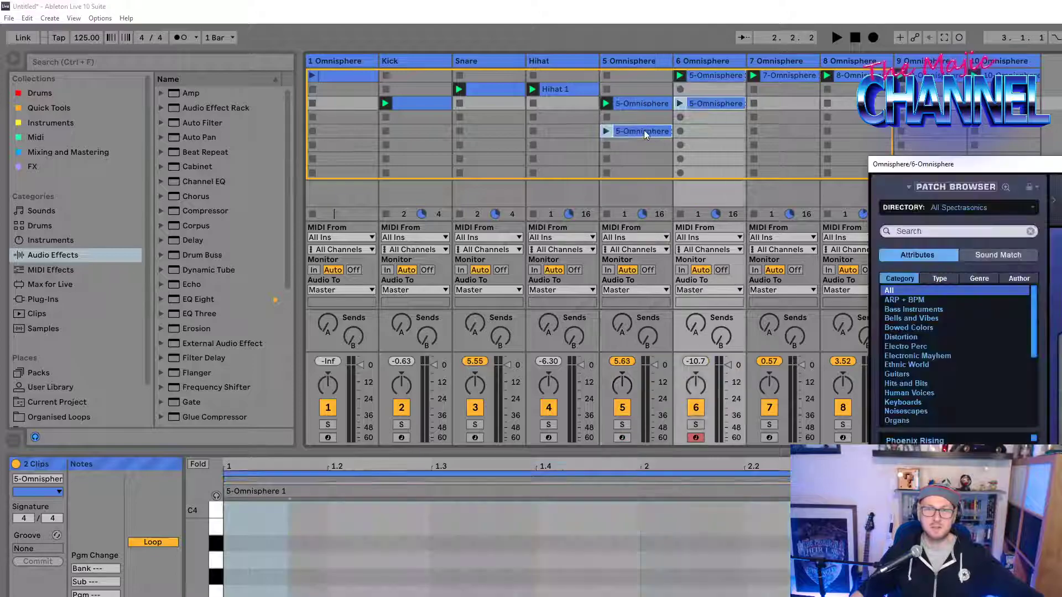
click(637, 130)
key(Delete)
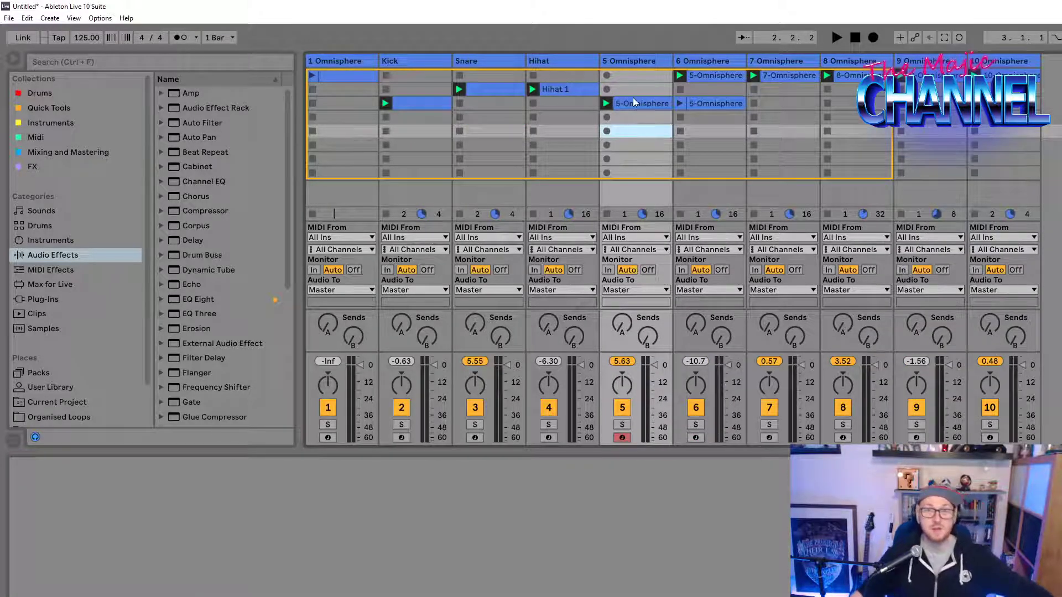
Step: Play the 1 Omnisphere clip with everything, stop, then relaunch it on its own and add the Kick clip
click(313, 76)
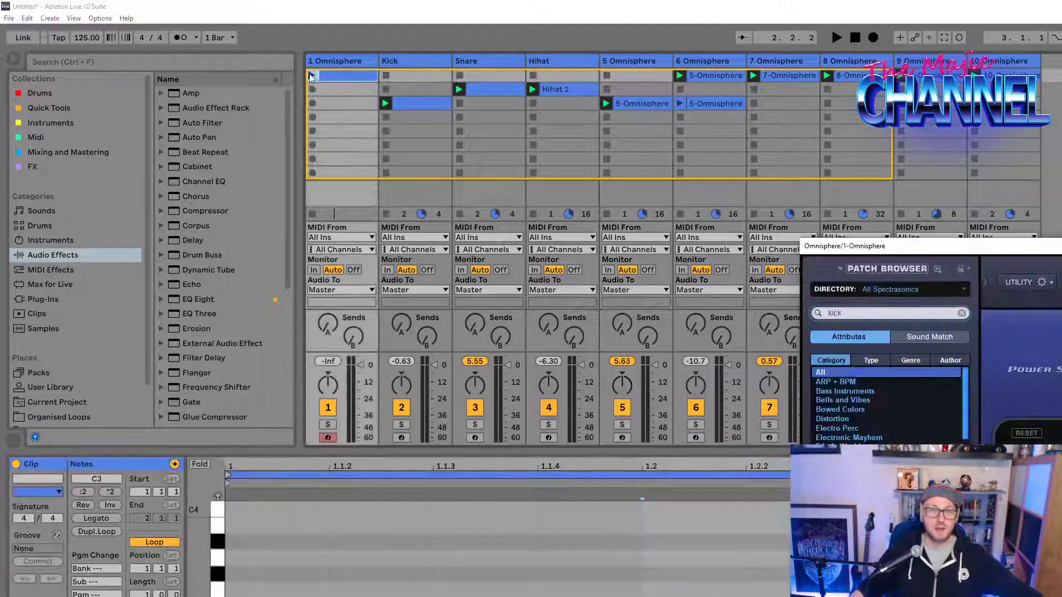
click(311, 77)
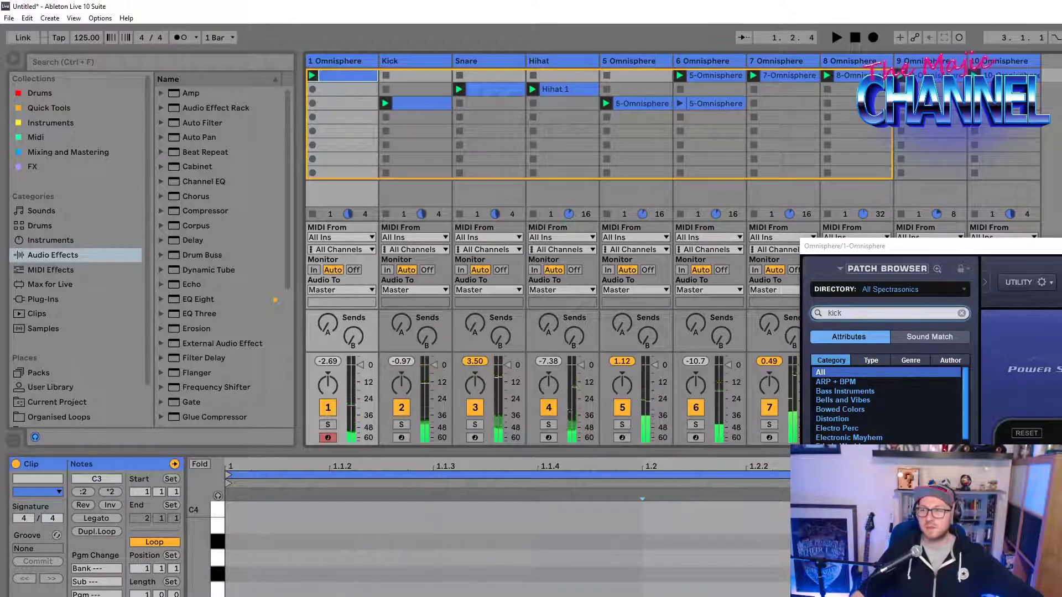
key(space)
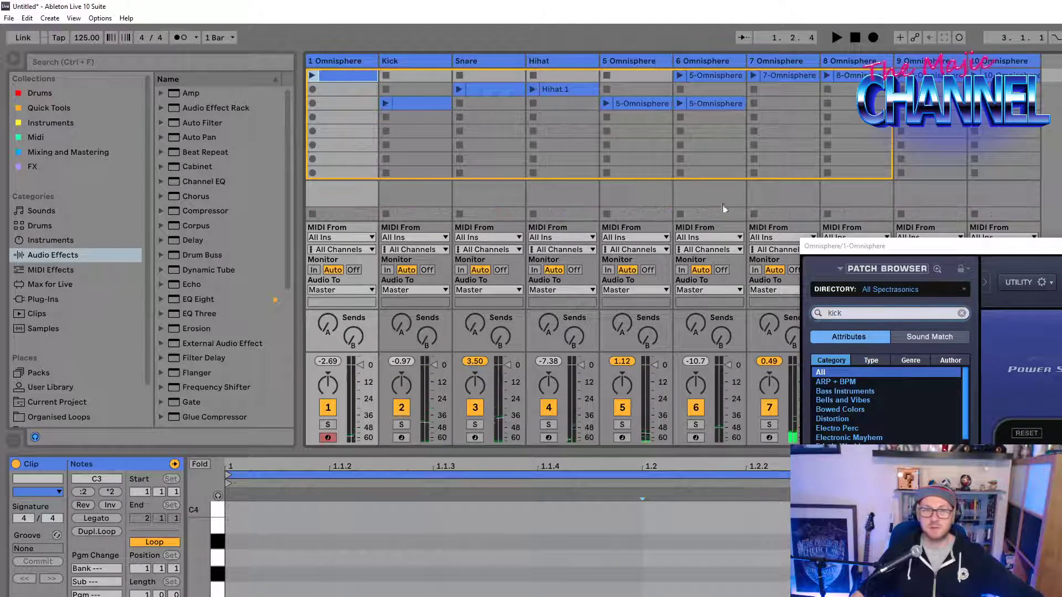
click(312, 76)
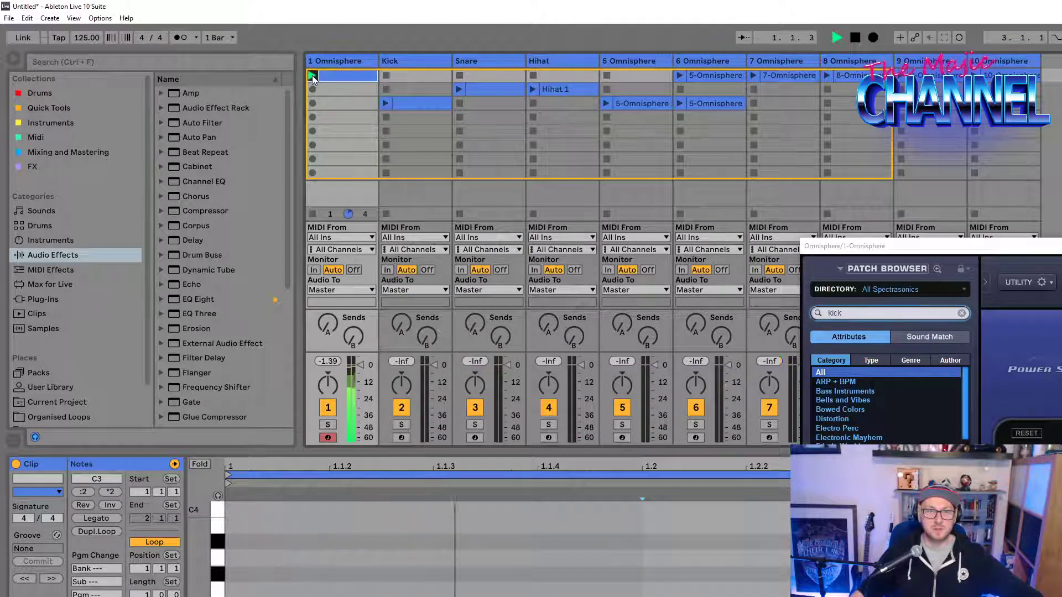
click(386, 103)
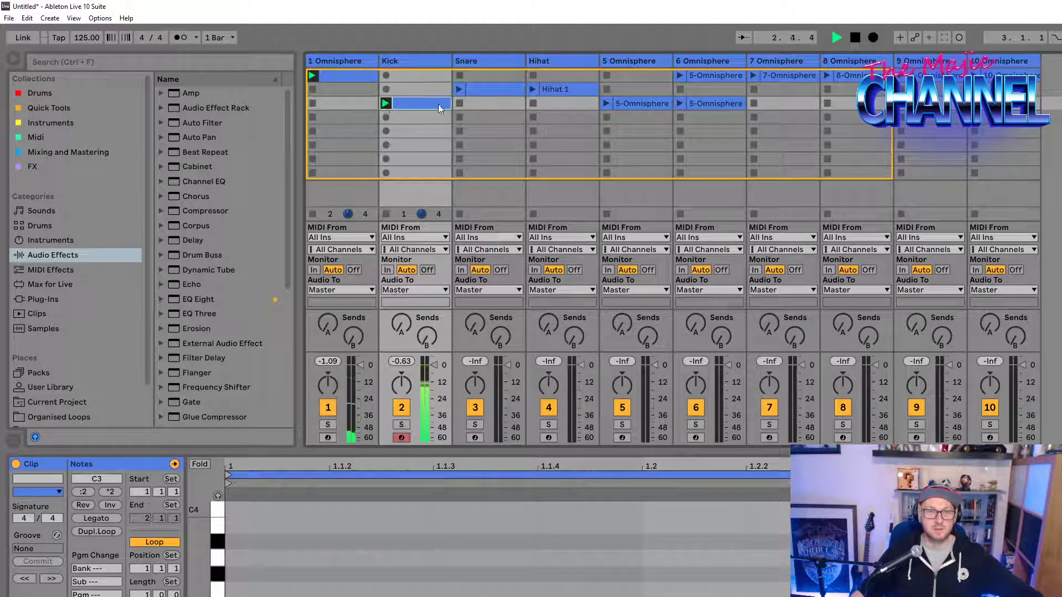
Step: Move the 1 Omnisphere clip to the third scene, then transfer all session clips to bar 1 of the arrangement
click(337, 78)
click(337, 103)
drag(336, 99, 995, 117)
key(space)
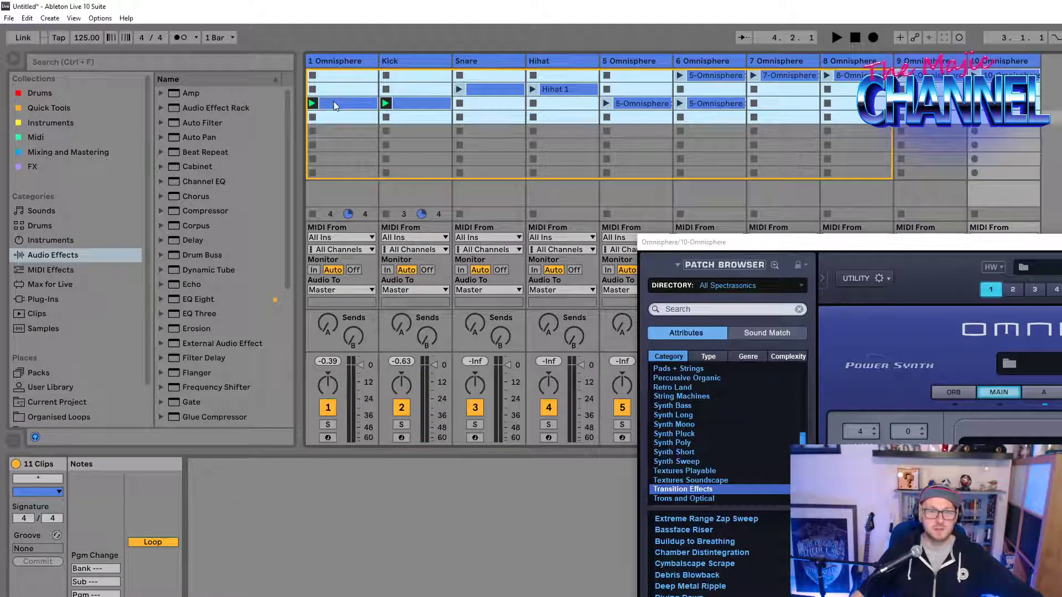
key(Tab)
drag(995, 118, 308, 140)
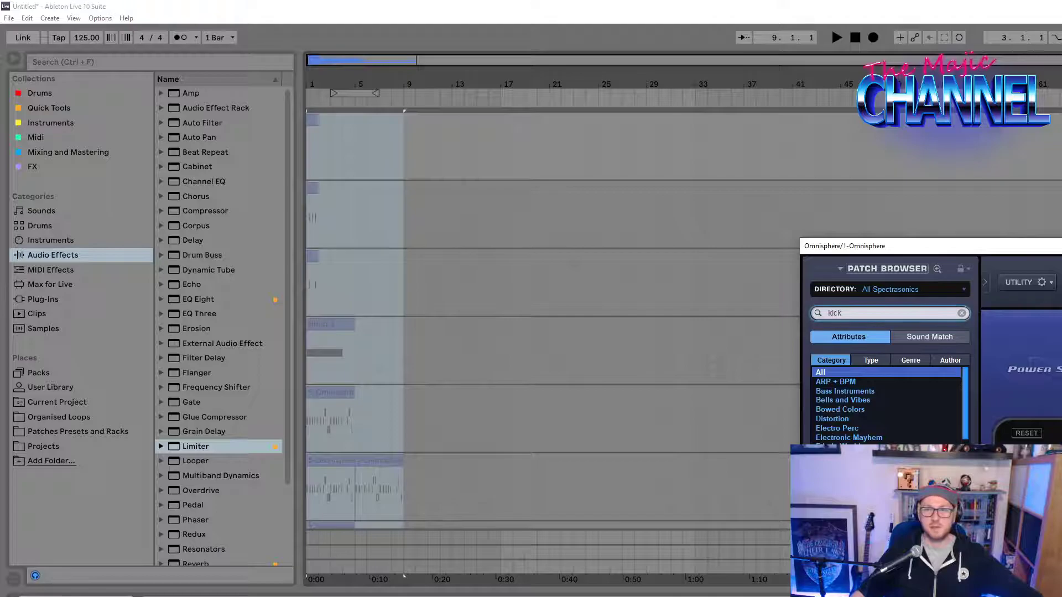
Step: Widen the browser area and move the Snare track's Omnisphere window over it, clear of the arrangement
click(1059, 183)
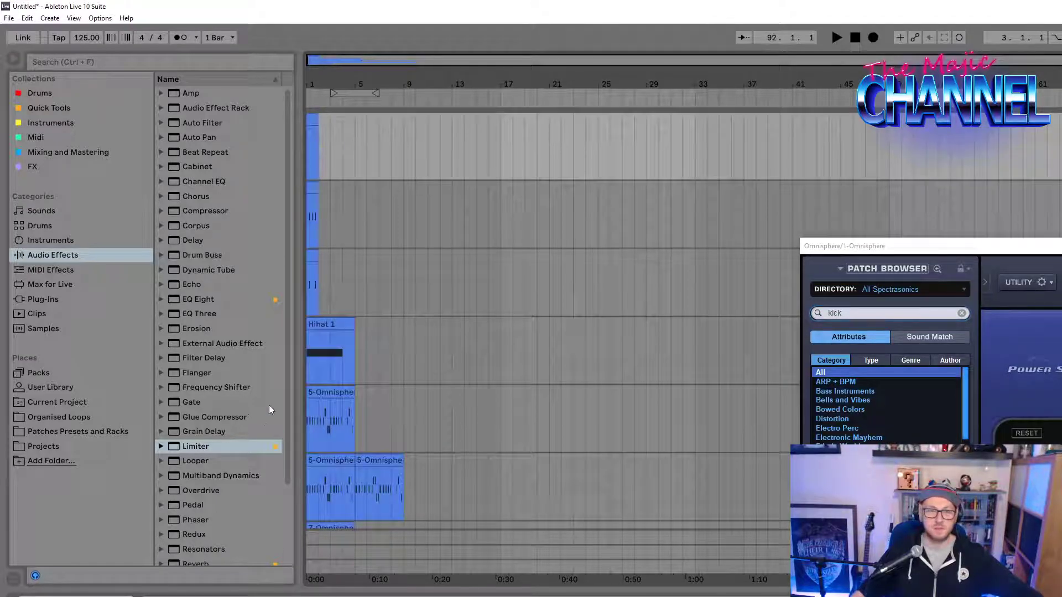
click(429, 296)
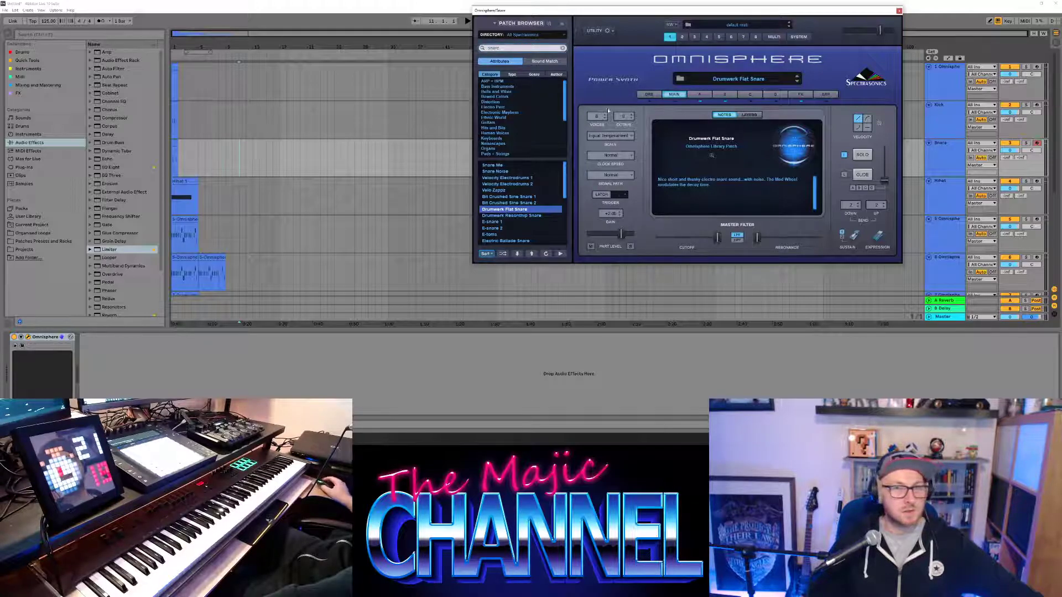
drag(166, 122, 648, 122)
drag(774, 10, 420, 47)
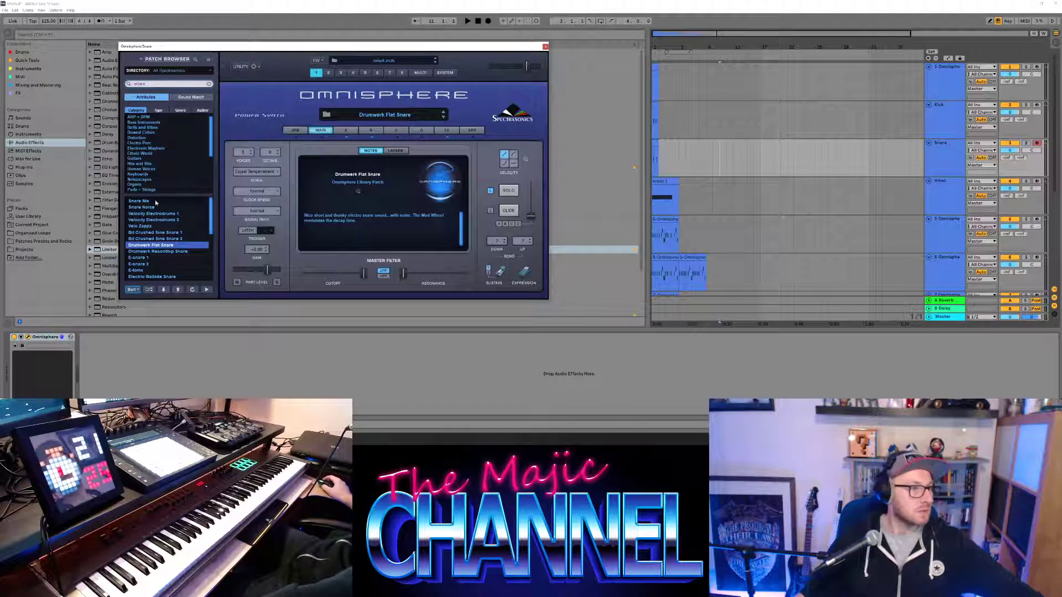
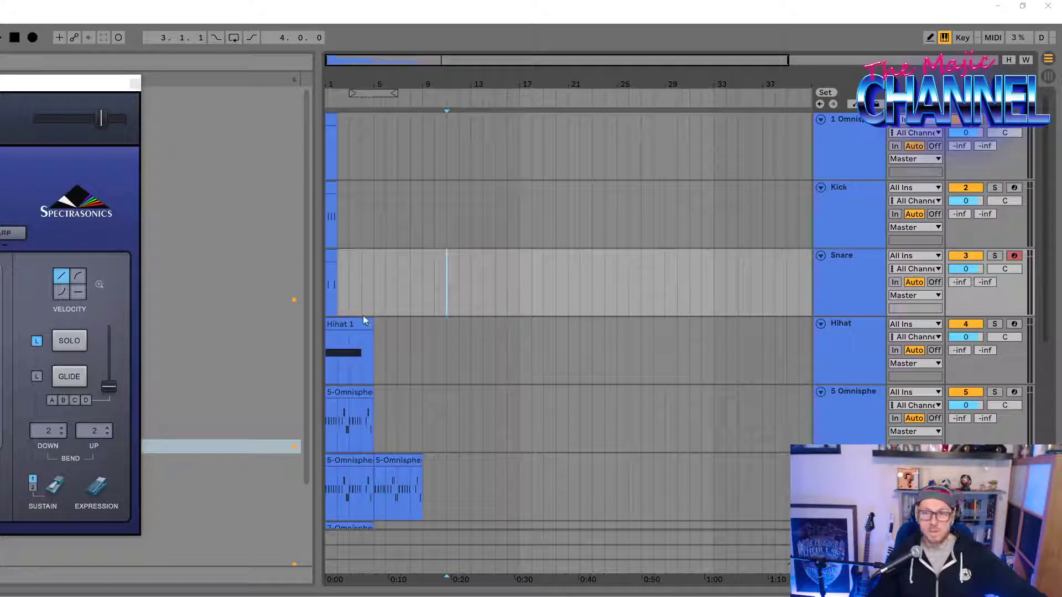
Step: Move the Kick and Hihat clips in the arrangement so that both start at bar 3
click(350, 329)
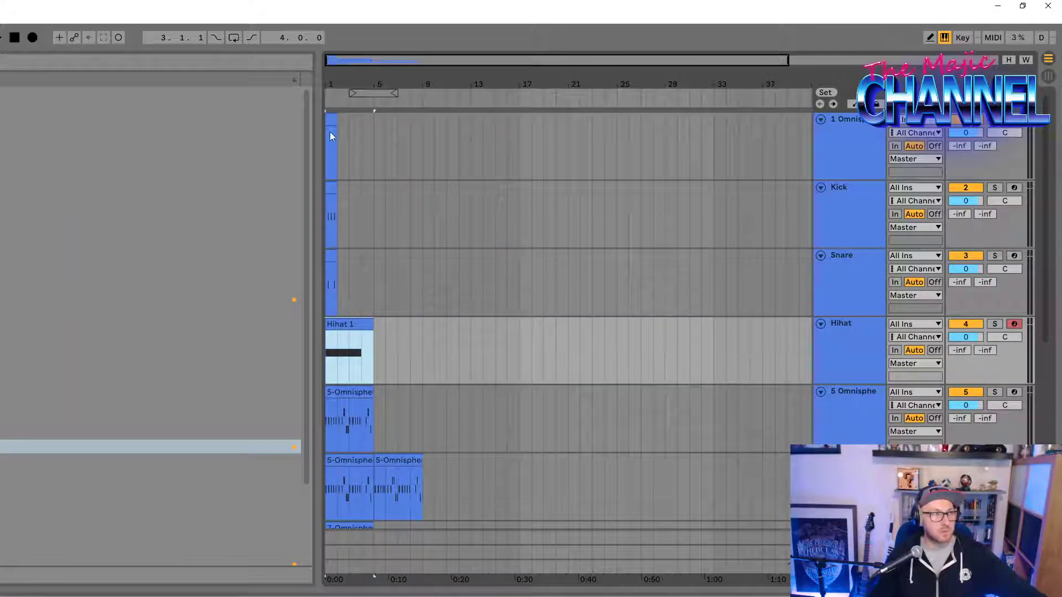
click(329, 190)
drag(348, 82, 547, 132)
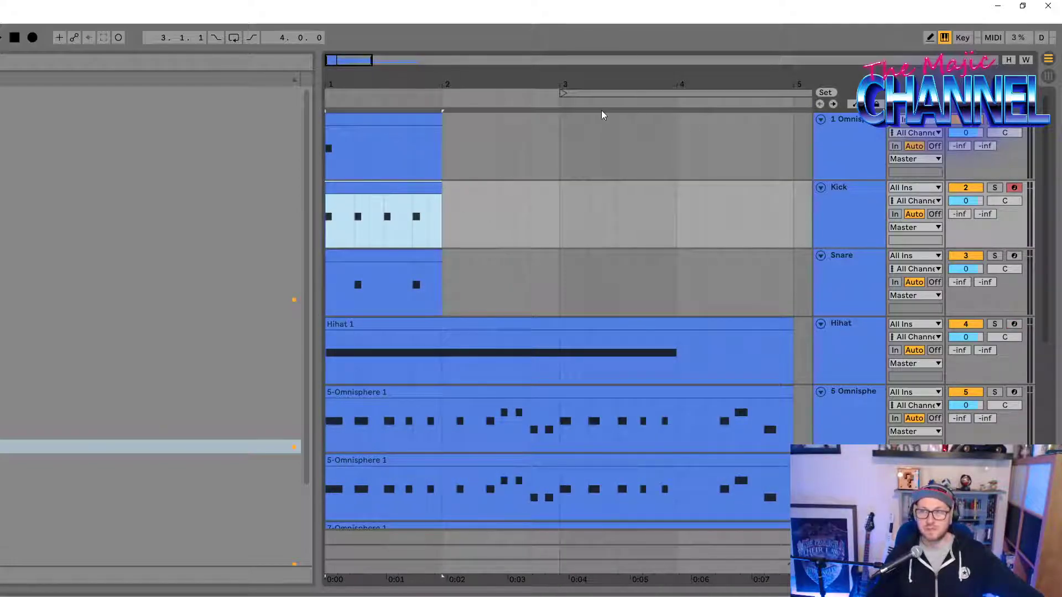
drag(564, 94, 567, 120)
drag(370, 187, 642, 244)
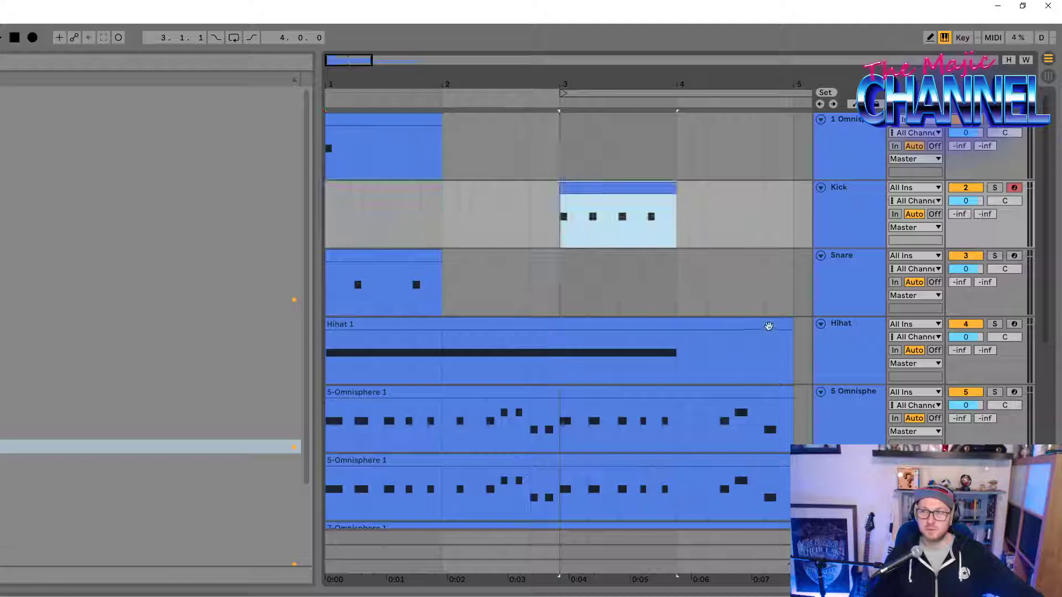
drag(364, 324, 599, 325)
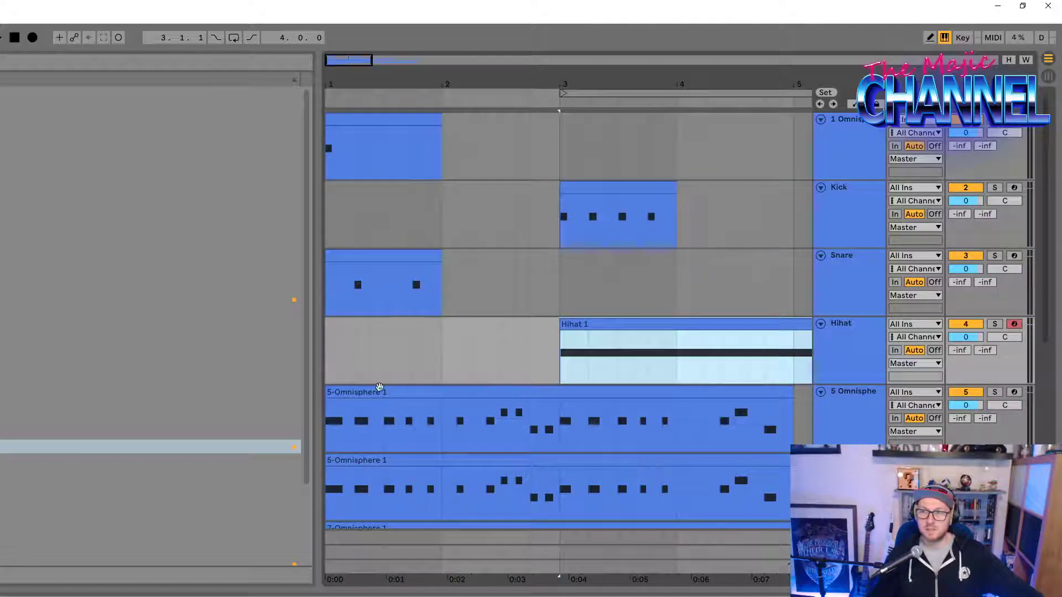
Step: Select the clips on Omnisphere tracks 5 to 9 together and move them to start at bar 7 of the arrangement
scroll(472, 326, down, 5)
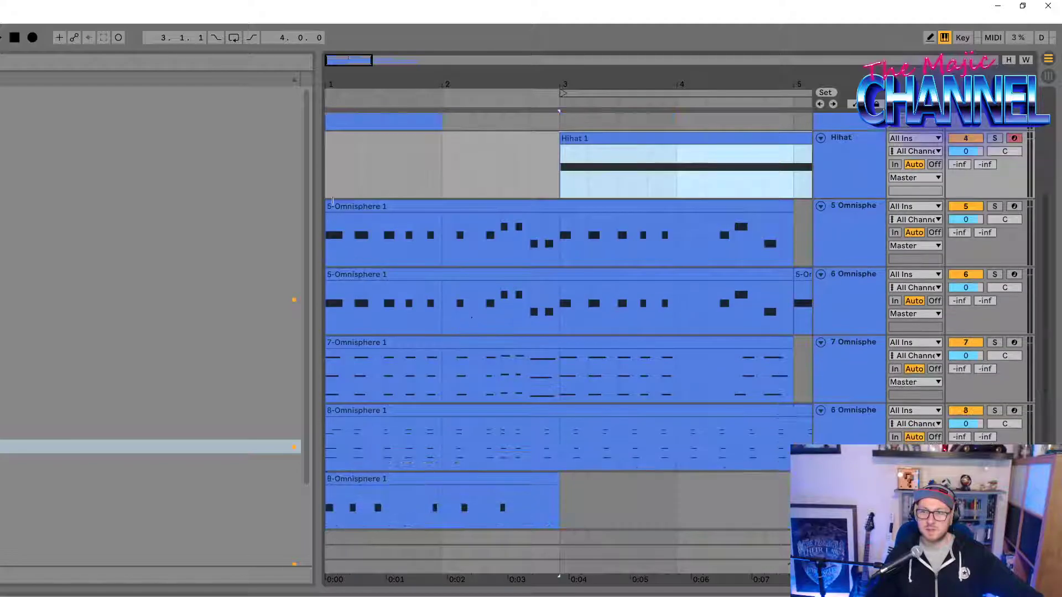
click(331, 203)
click(568, 481)
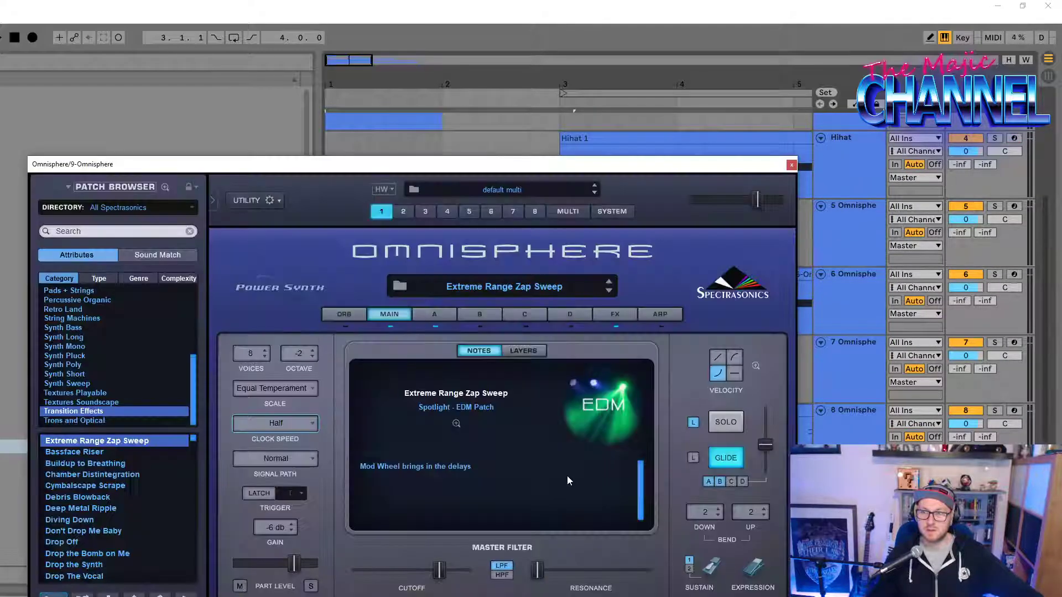
click(791, 166)
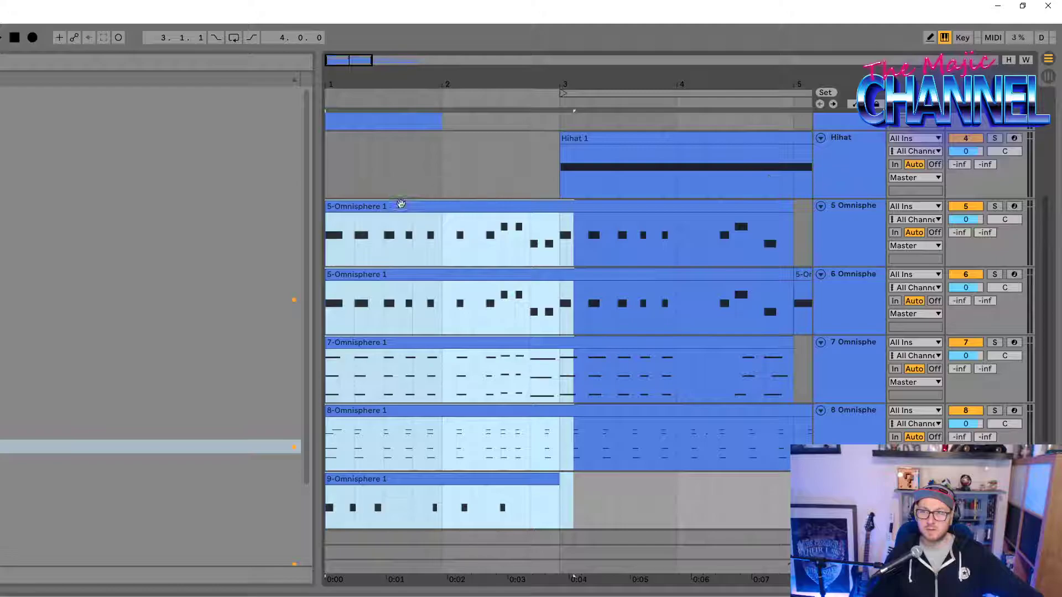
drag(792, 508, 324, 254)
drag(354, 206, 716, 220)
drag(586, 82, 345, 80)
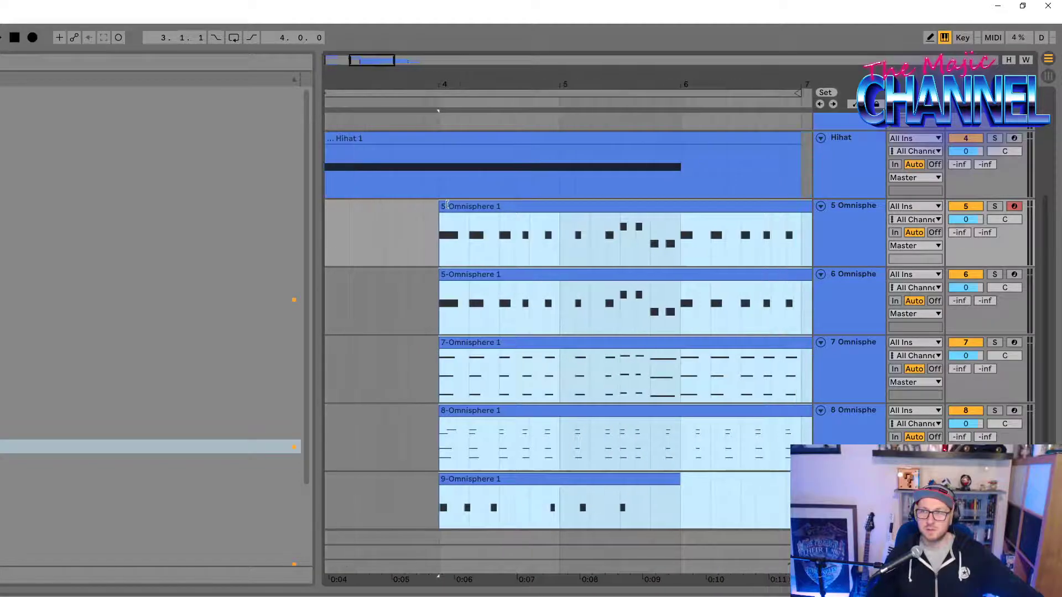
click(467, 205)
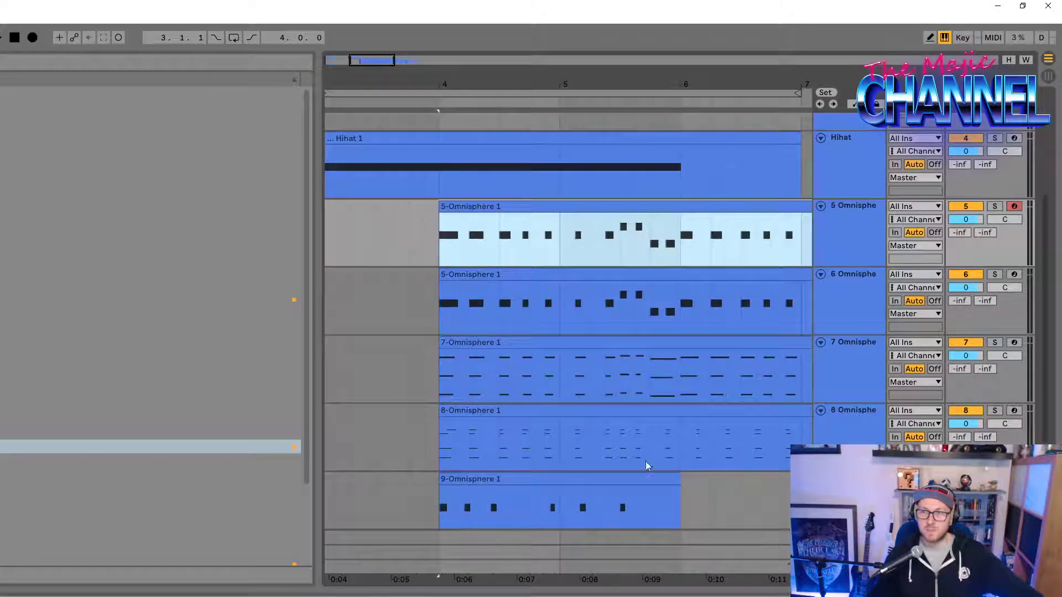
shift+click(788, 486)
drag(470, 209, 785, 227)
Step: Select the loop region from bar 3 to bar 7 and play the arrangement from there
scroll(436, 203, up, 3)
drag(376, 80, 443, 55)
click(431, 95)
key(space)
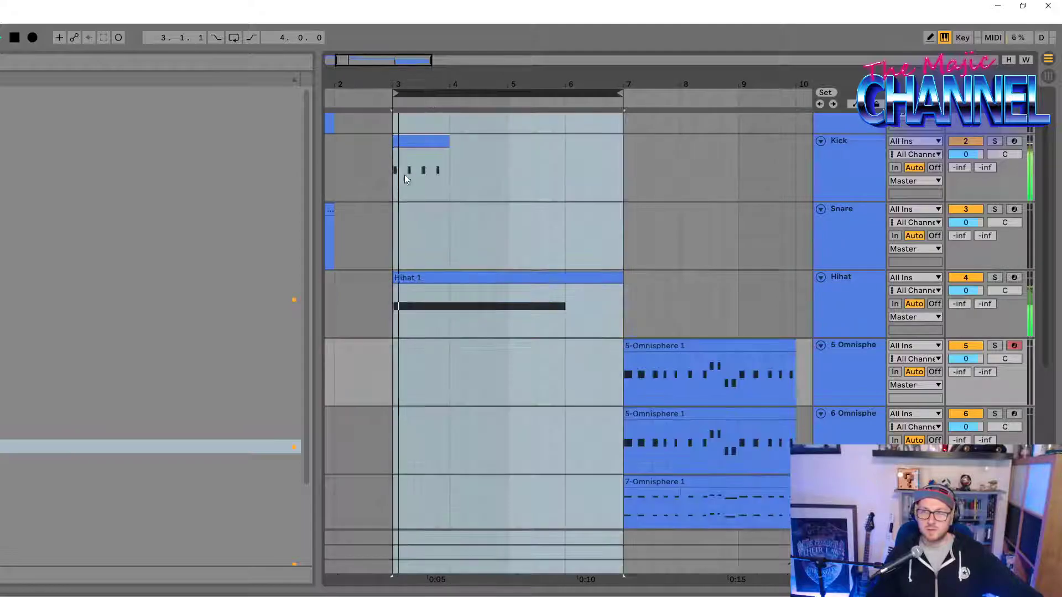
Step: Move the Snare clip to start at bar 3 and duplicate it three times up to bar 7
click(328, 211)
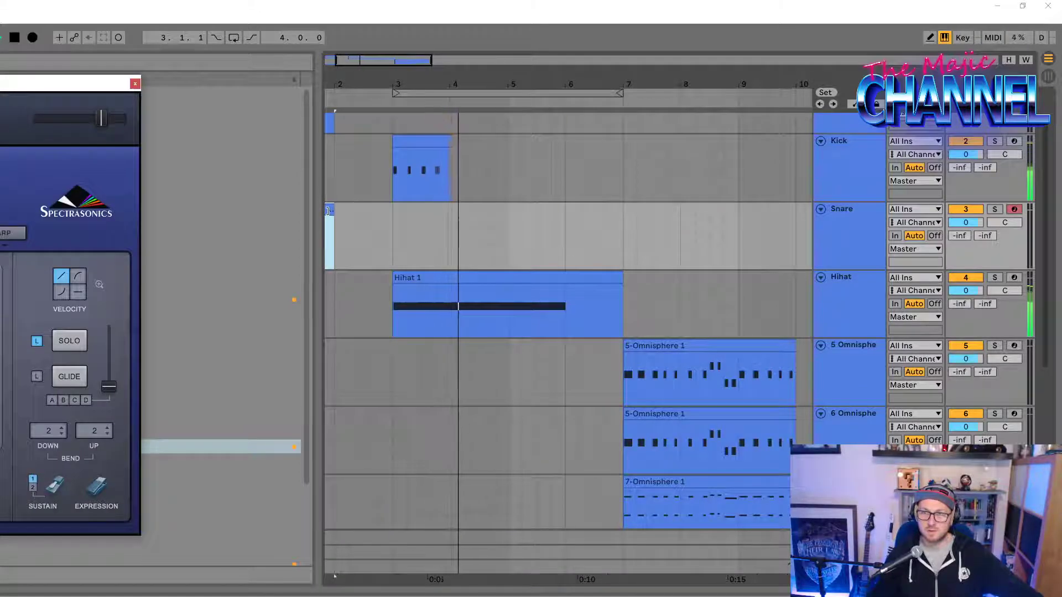
drag(361, 84, 387, 75)
key(space)
drag(339, 209, 411, 214)
key(space)
key(space)
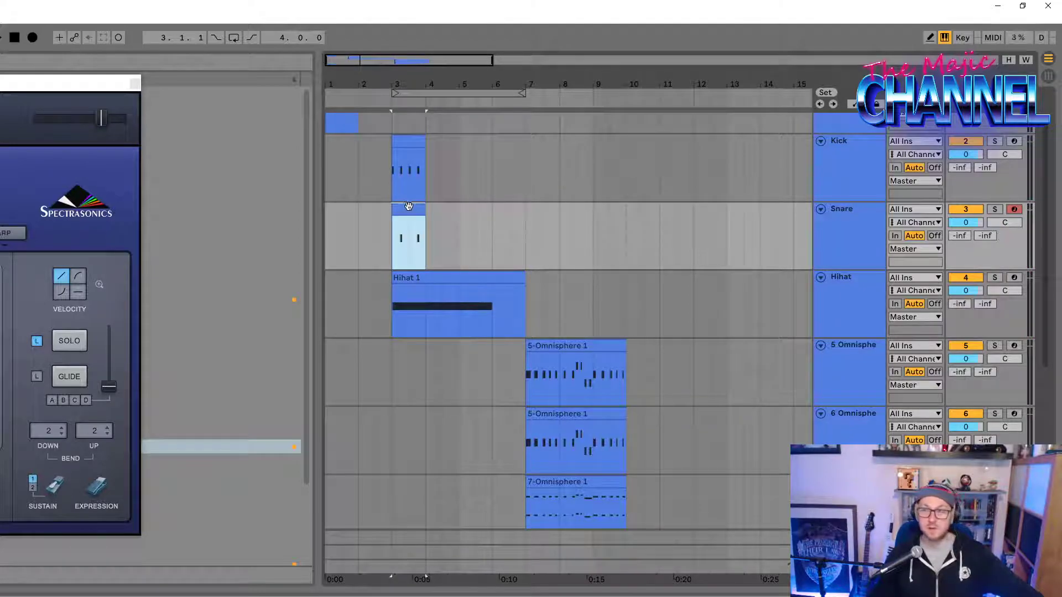
key(ctrl+d)
key(ctrl+d)
key(ctrl+d)
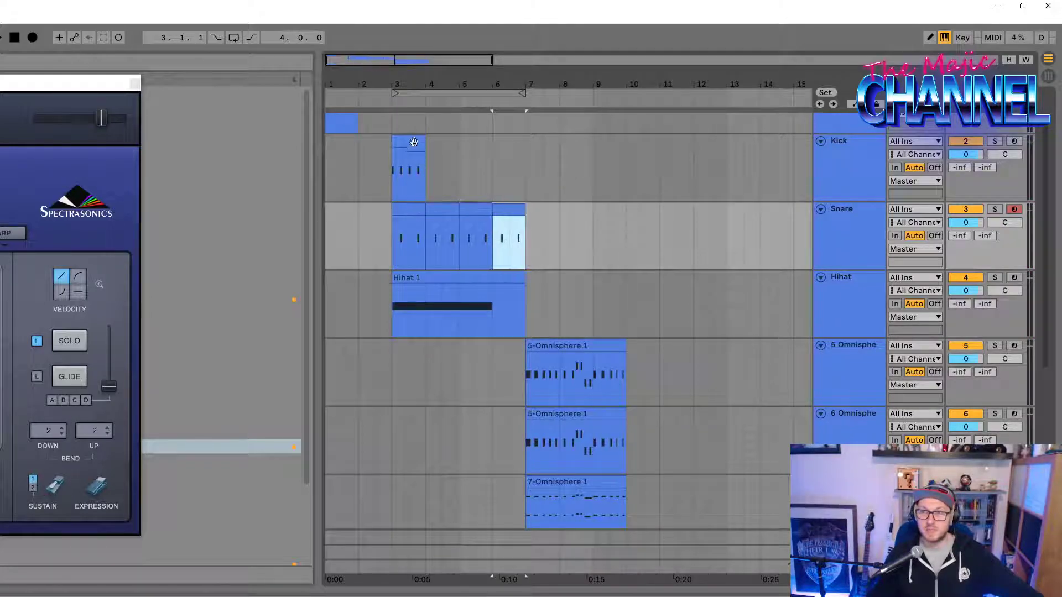
Step: Duplicate the Kick clip at bar 3 three times so the kick pattern fills bars 3 to 7
click(411, 154)
key(ctrl+d)
key(ctrl+d)
key(ctrl+d)
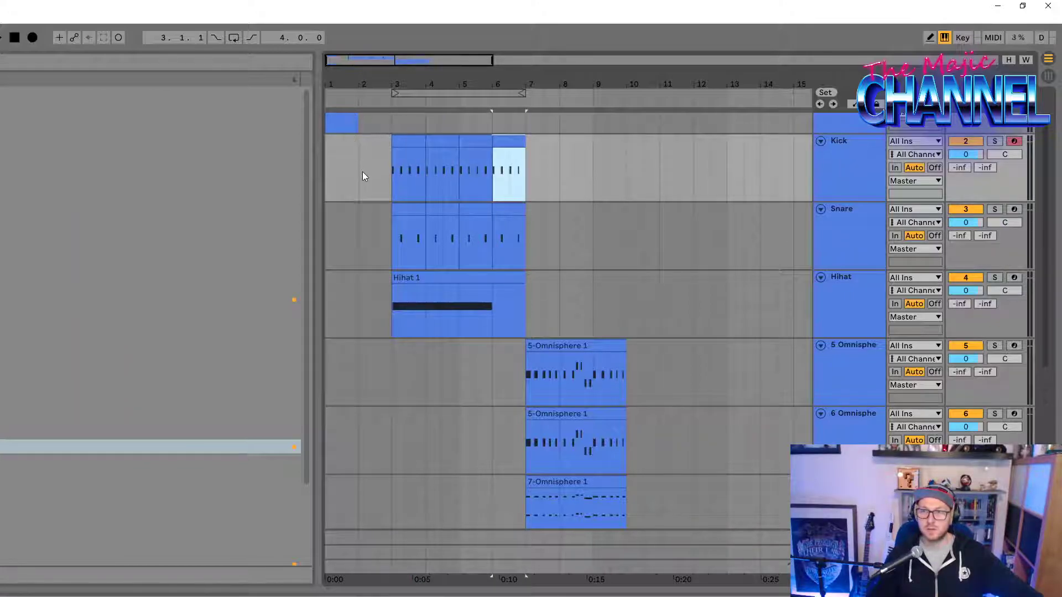
Step: Move the Kicktoms 808 clip on the first Omnisphere track to start at 6.4 and play the transition into bar 7
scroll(363, 172, up, 2)
drag(339, 120, 576, 135)
scroll(518, 119, up, 5)
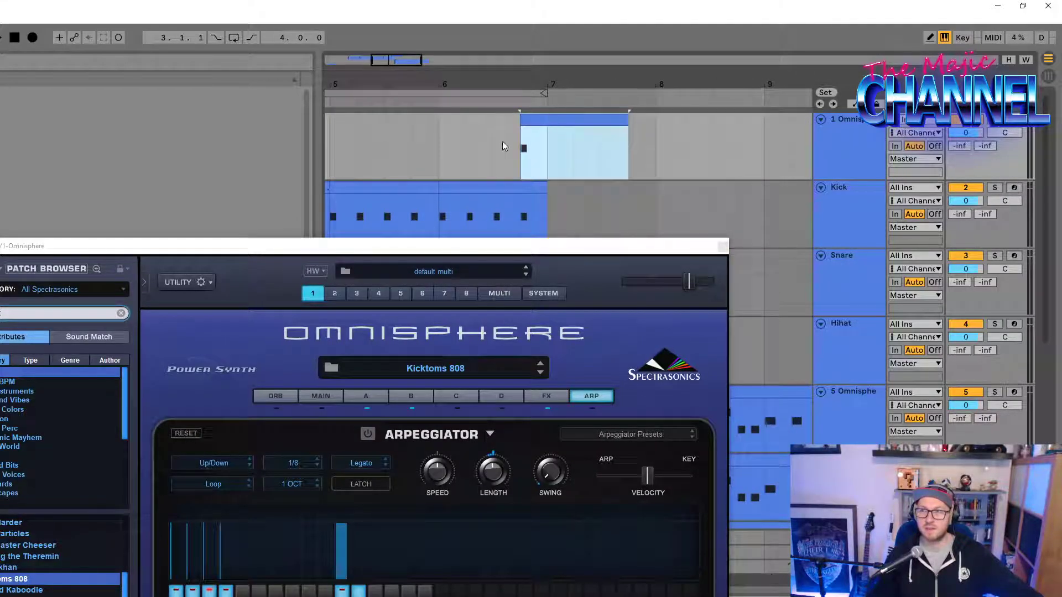
click(426, 148)
key(space)
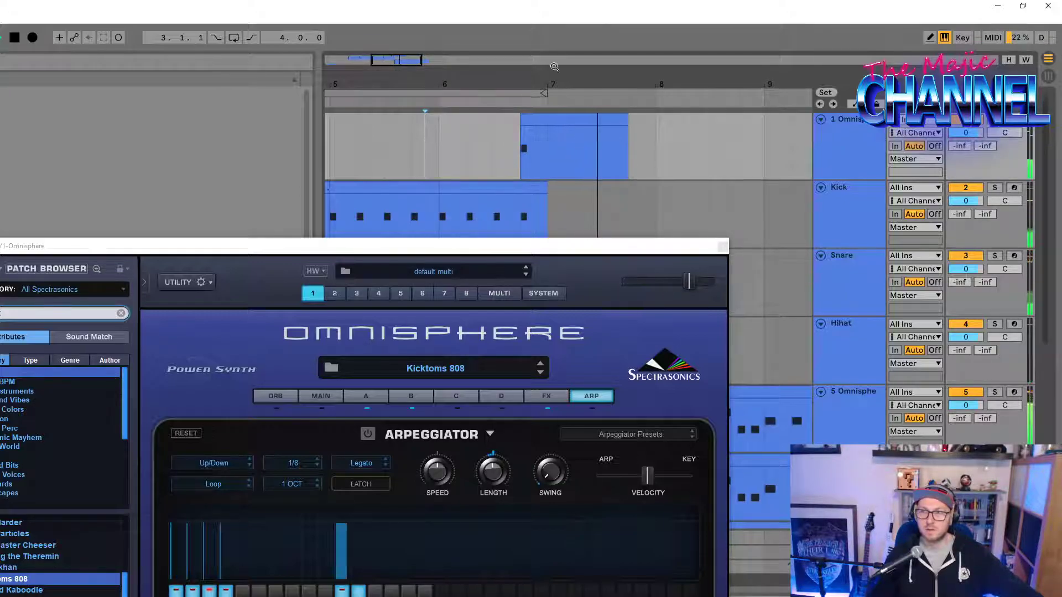
drag(562, 77, 558, 39)
click(718, 249)
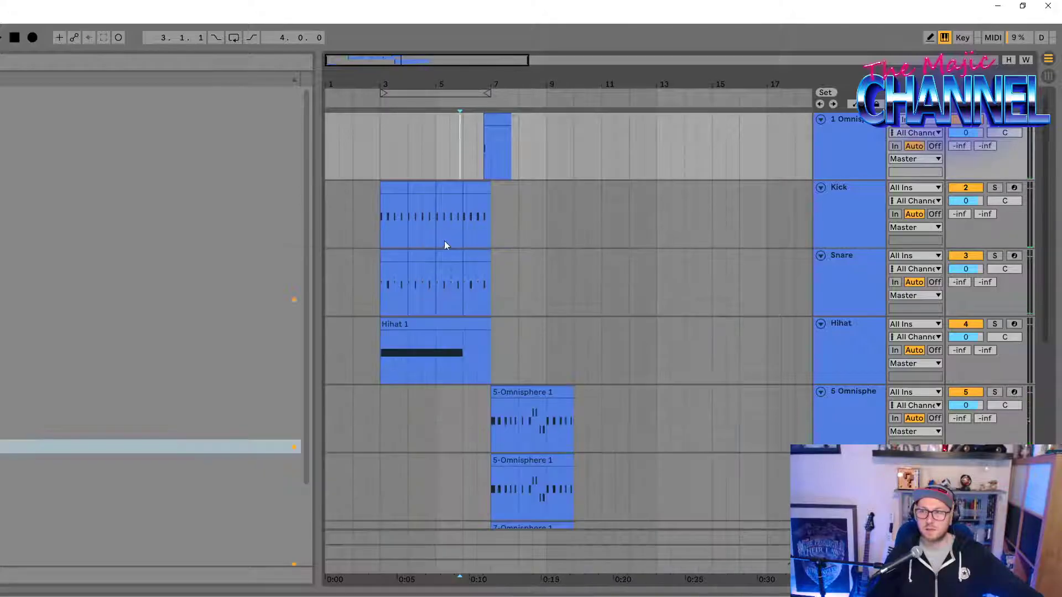
Step: Move the Omnisphere track 7 clip to start at bar 3 and play it with the drums
click(373, 186)
click(541, 446)
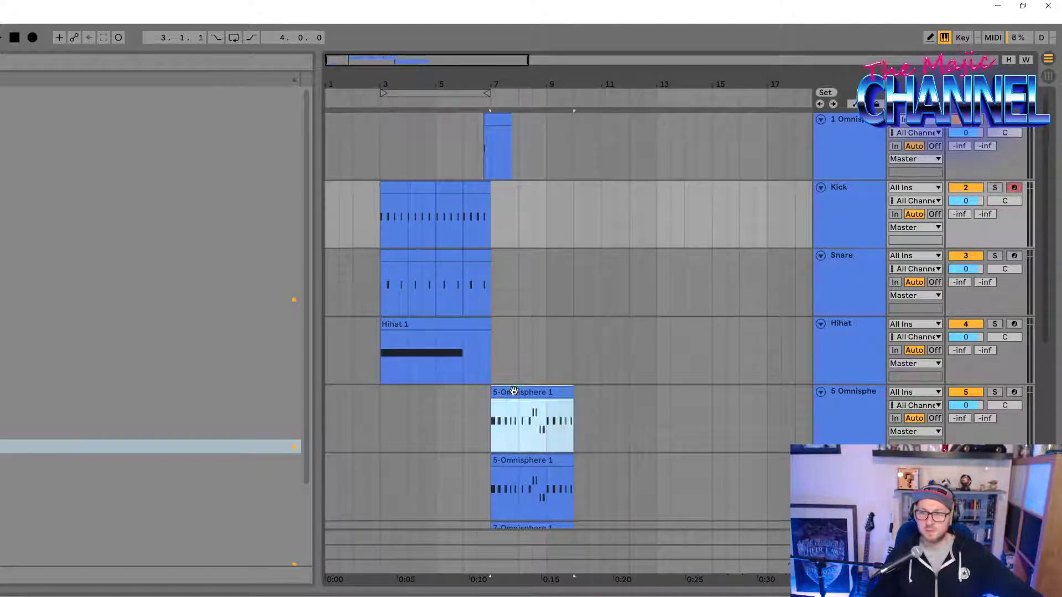
scroll(540, 444, down, 3)
scroll(539, 444, down, 3)
click(536, 362)
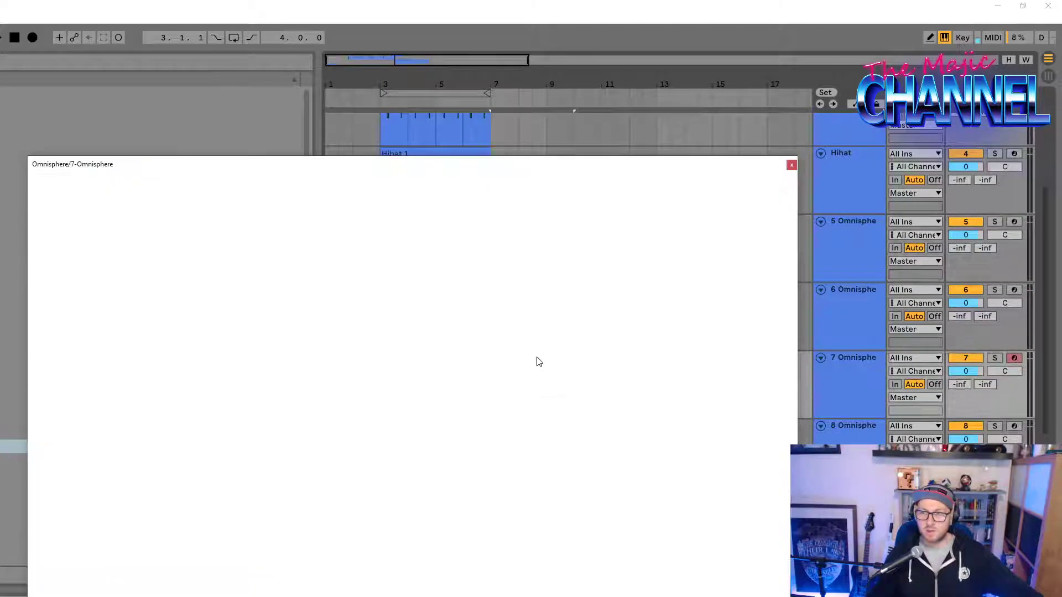
click(791, 164)
drag(527, 354, 416, 360)
key(space)
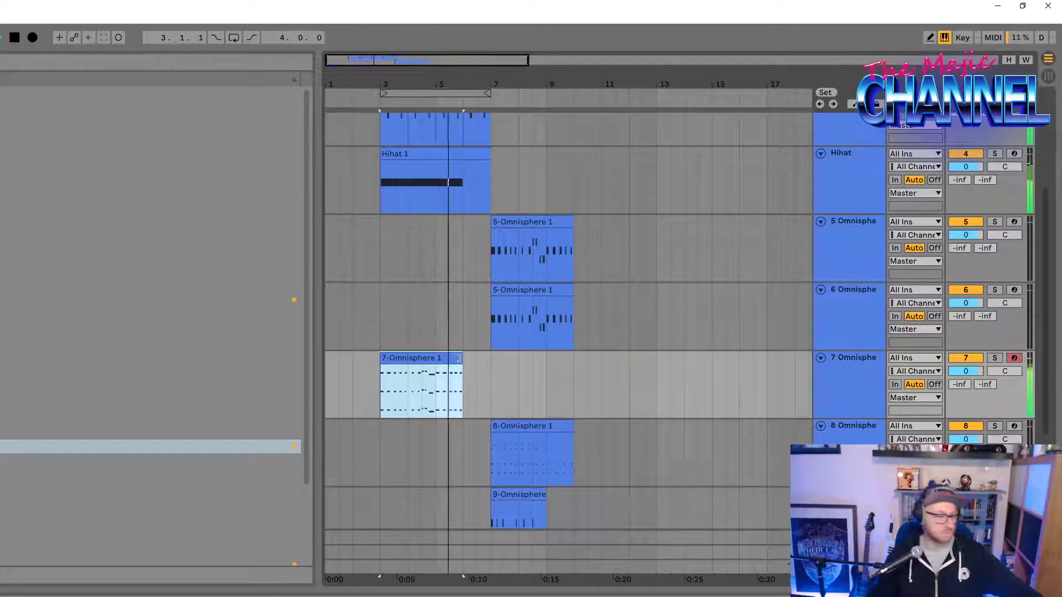
Step: Copy the track 7 clip to bar 7 and move the track 6 clip to start at about 9.3
drag(440, 360, 545, 374)
drag(521, 291, 592, 298)
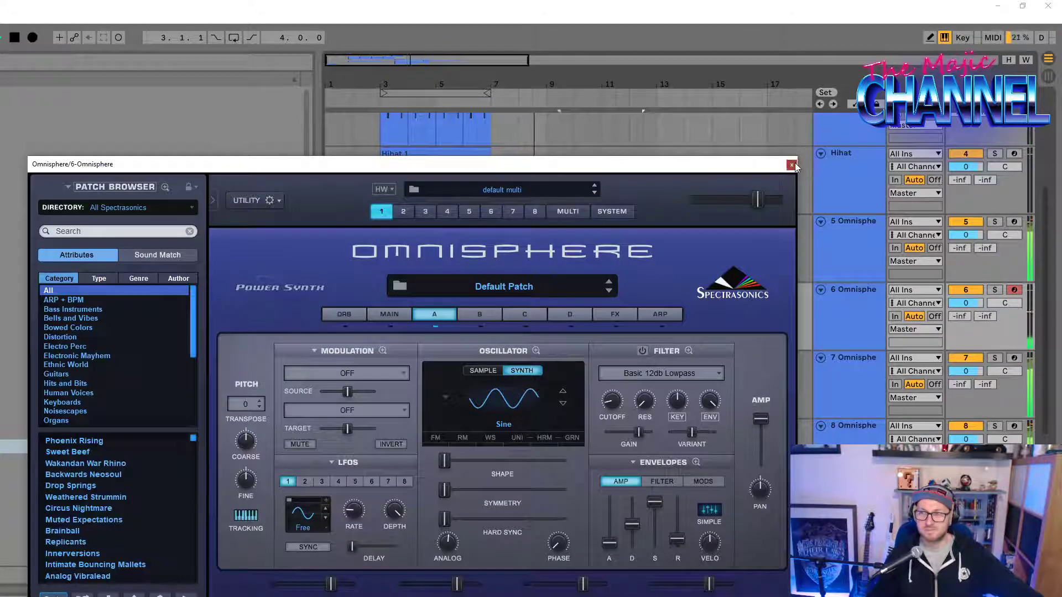
click(791, 165)
Step: Move the Omnisphere track 9 clip to bar 6 and shorten it to half a bar
scroll(567, 470, down, 4)
drag(528, 387, 476, 388)
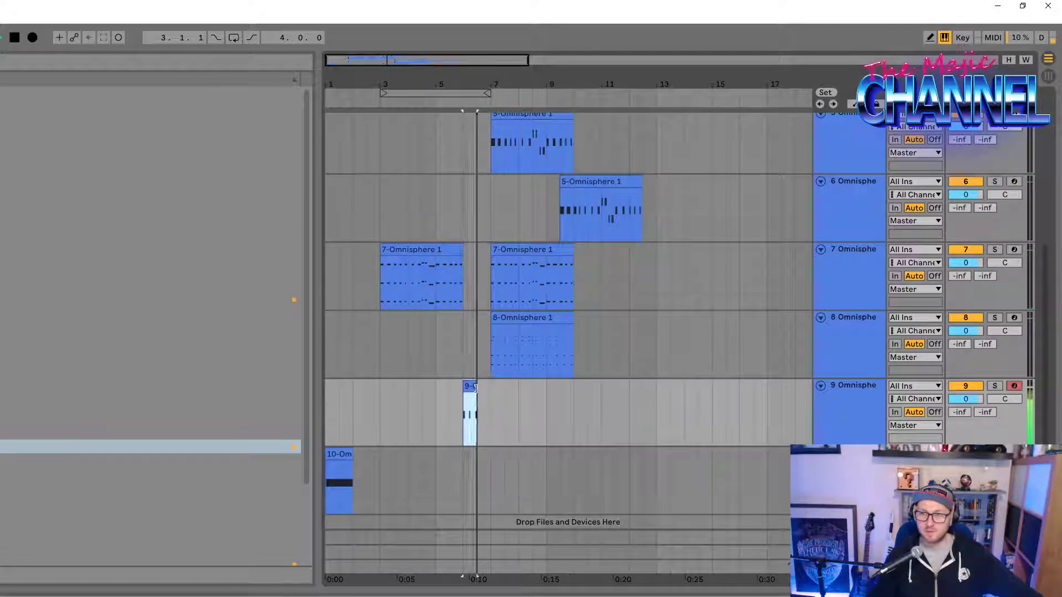
scroll(474, 388, up, 3)
scroll(476, 387, up, 2)
Step: Open the notes of the track 9 clip, quantize them and play the clip
double_click(448, 387)
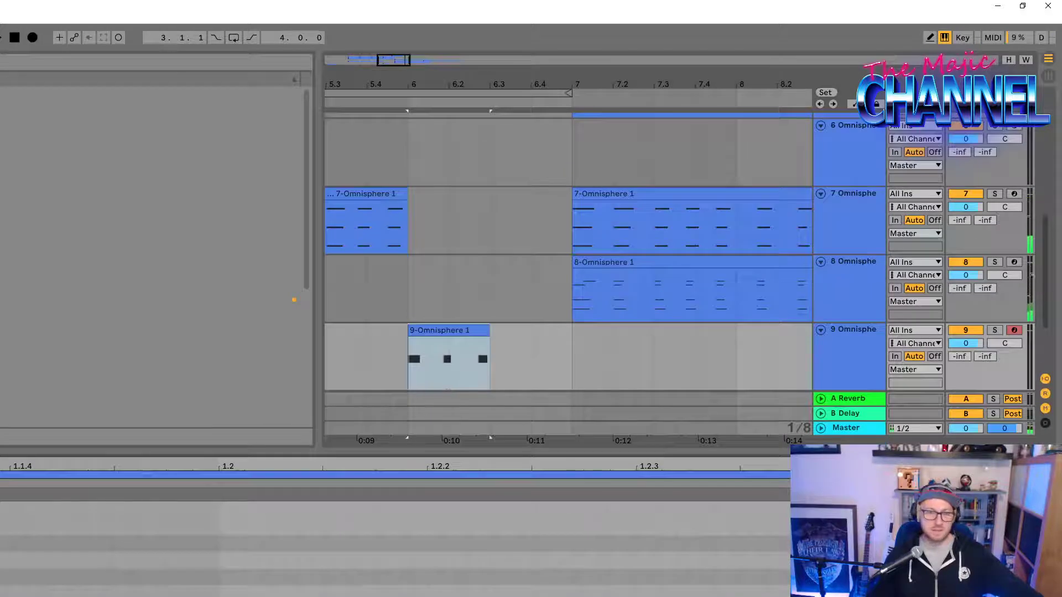
click(434, 379)
right_click(3, 584)
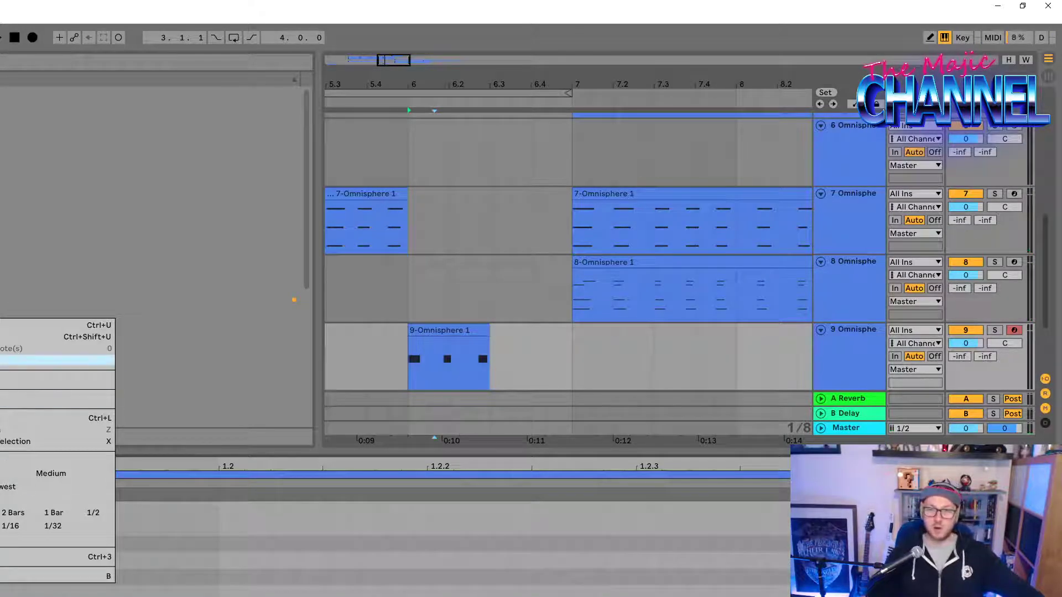
click(56, 325)
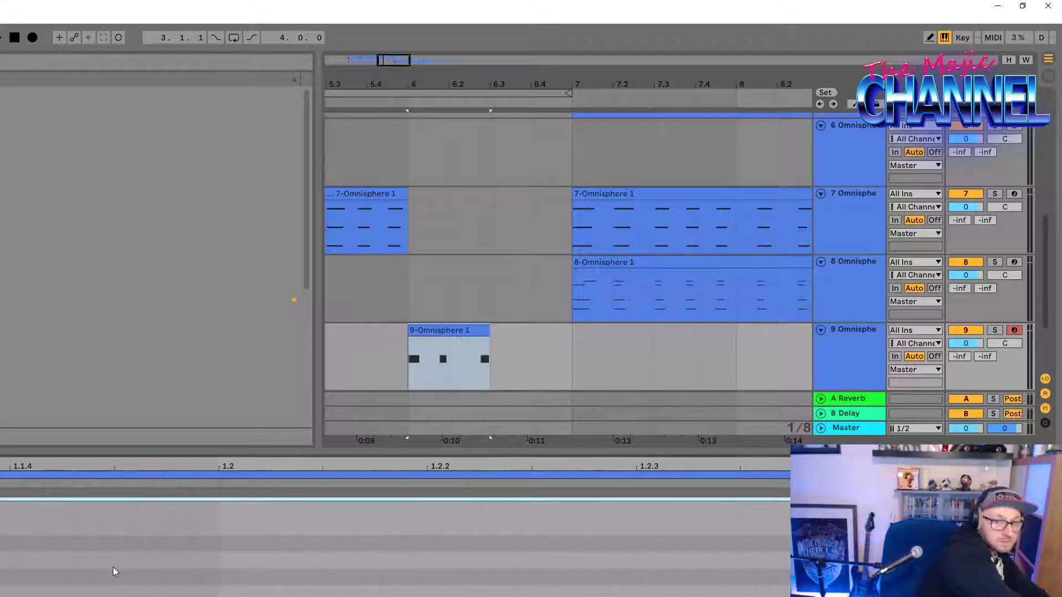
key(space)
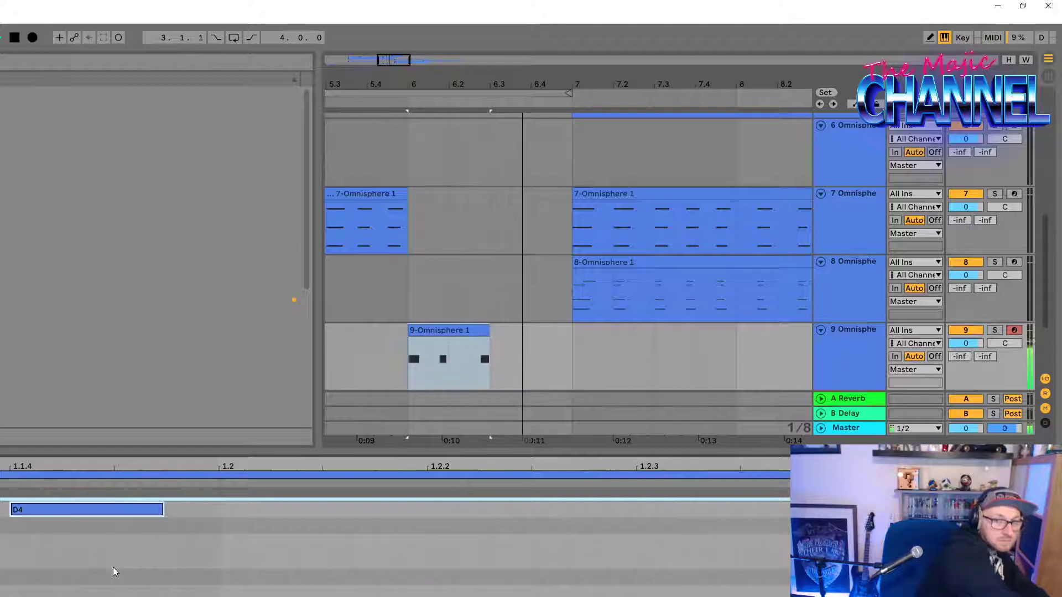
key(space)
Step: Place the track 9 clip at bar 3, shortened to one beat, and duplicate it three times to fill the bar
drag(484, 75, 592, 27)
drag(583, 327, 434, 332)
drag(429, 83, 392, 172)
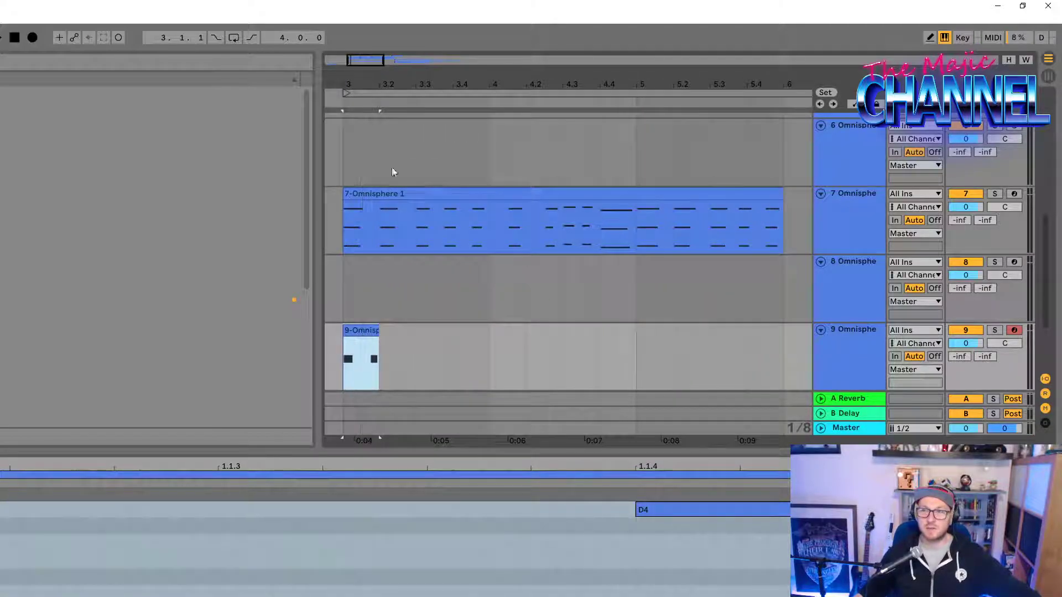
key(ctrl+d)
key(ctrl+d)
key(ctrl+d)
click(366, 331)
key(space)
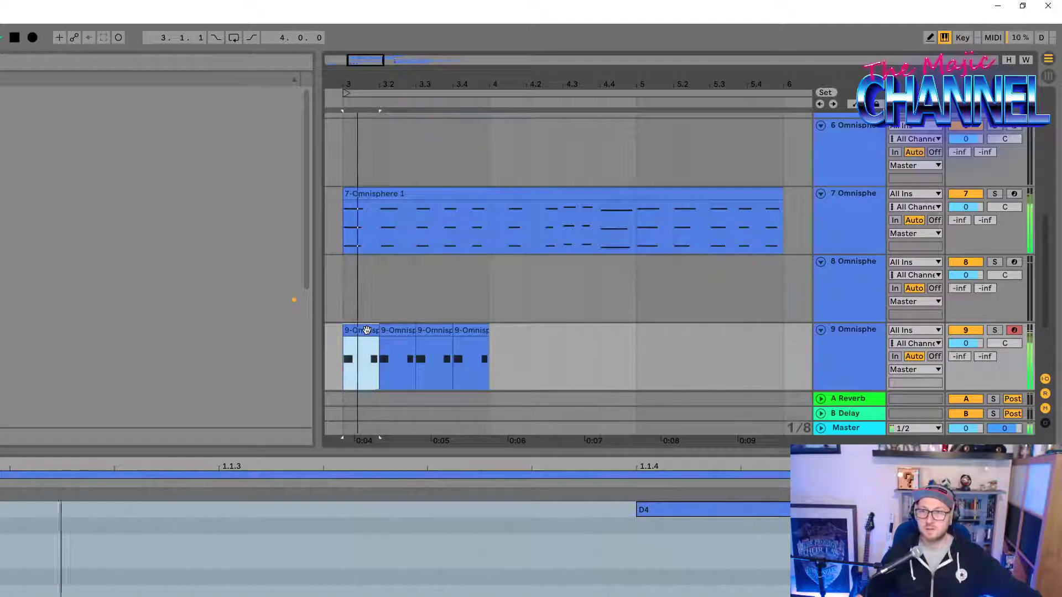
Step: Move the first one-beat track 9 clip out to bar 2 and play it apart from the others
drag(398, 82, 413, 119)
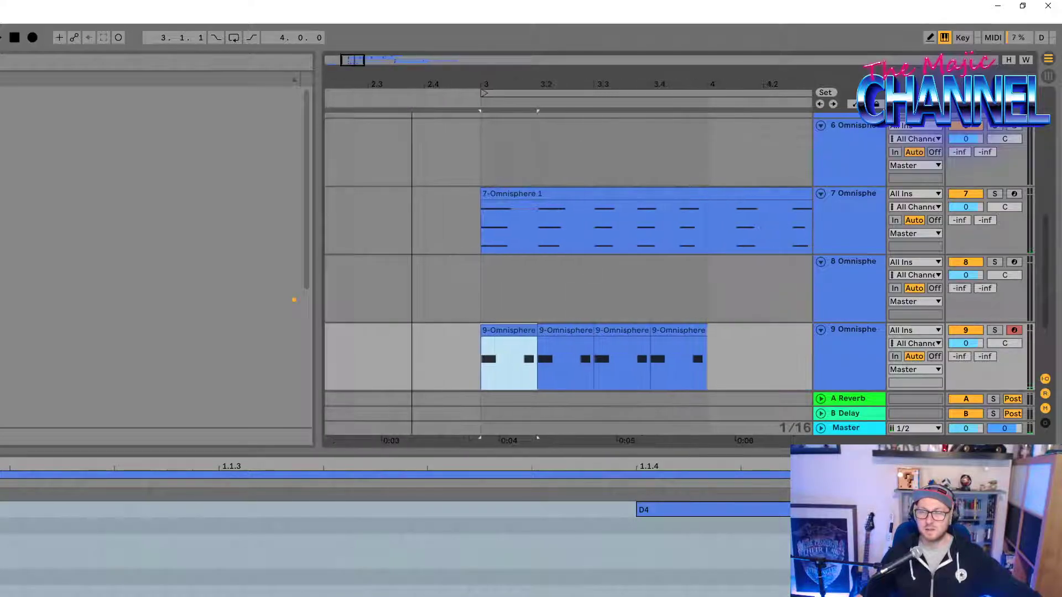
drag(458, 76, 458, 45)
click(453, 349)
drag(479, 331, 333, 331)
drag(333, 81, 328, 81)
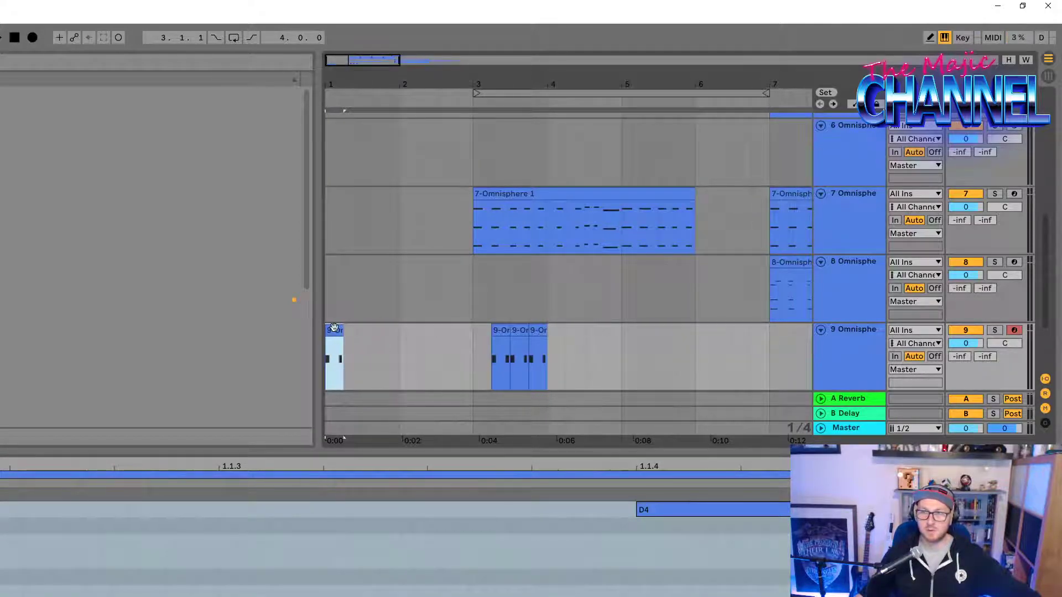
drag(334, 327, 411, 325)
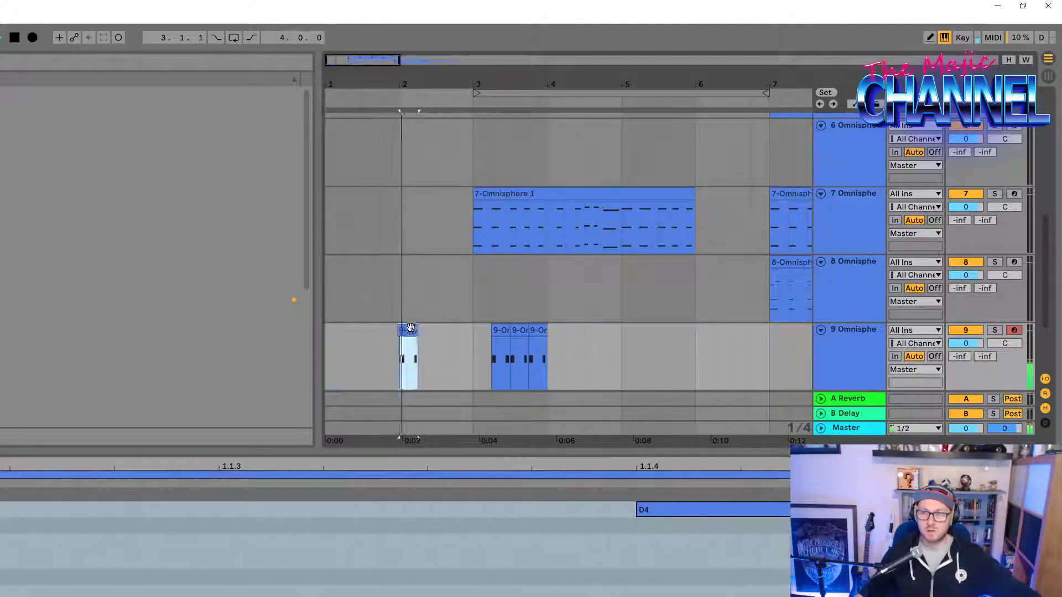
key(space)
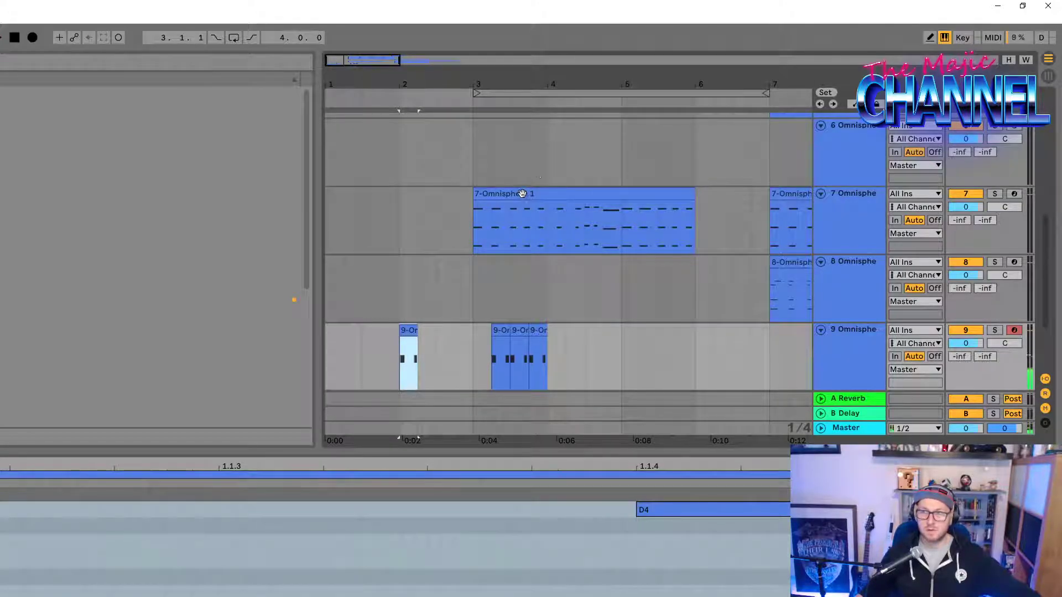
Step: Delete the track 7 clip at bar 3, and return the separated track 9 clip to bar 3 for playback
click(523, 193)
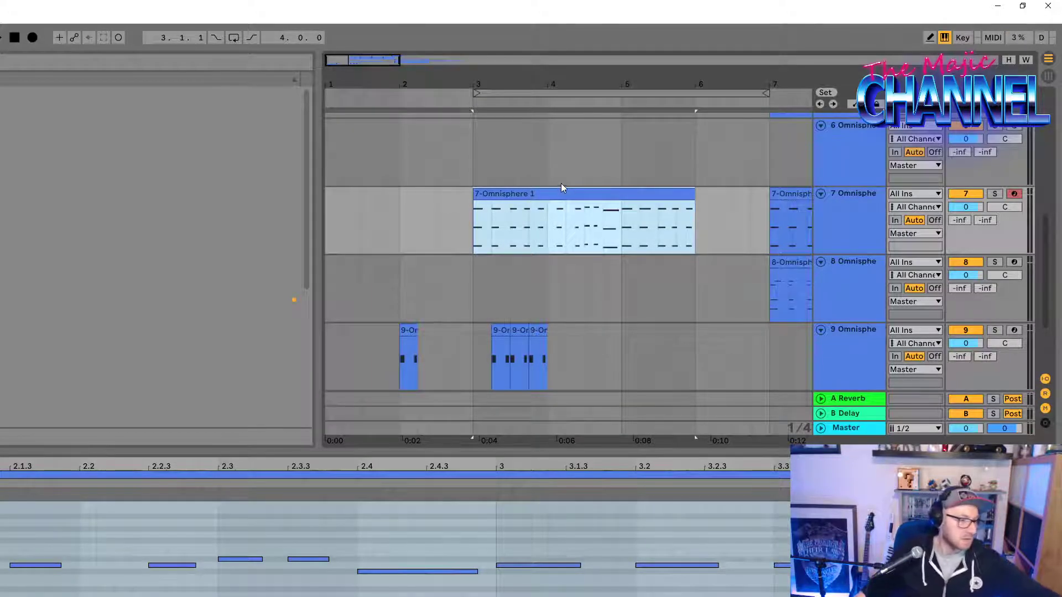
key(Delete)
click(498, 332)
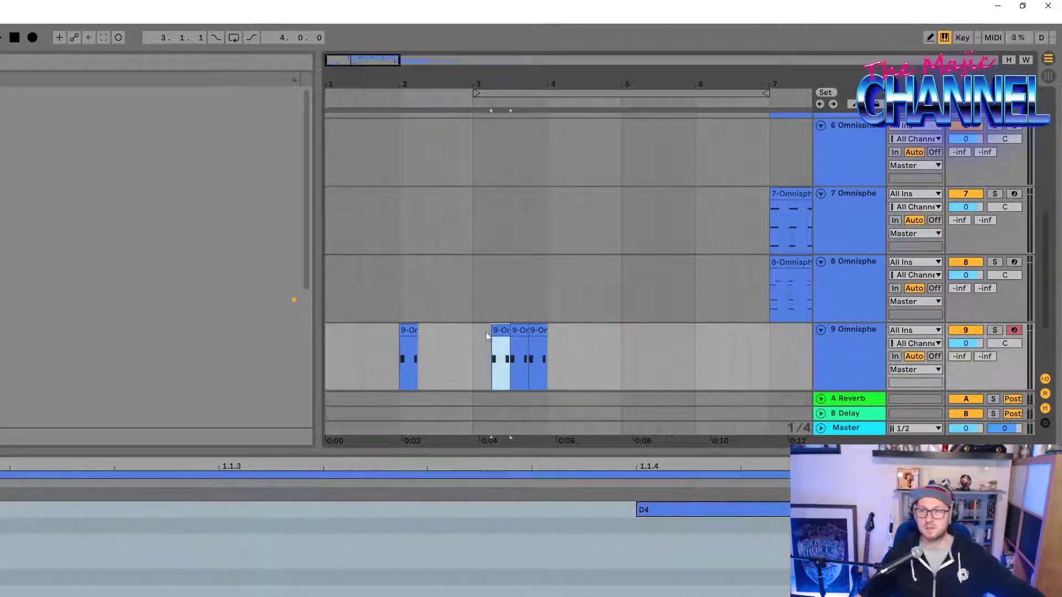
drag(410, 329, 477, 331)
key(space)
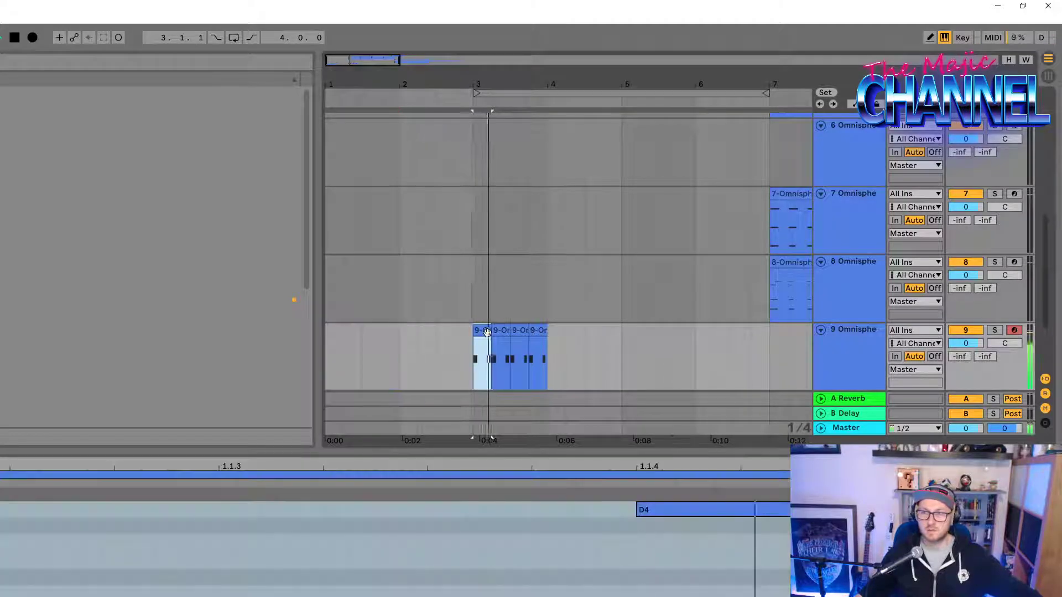
Step: Reduce the repeated track 9 clips in bar 3 to a single one-note, half-beat clip at 3.1.3
key(space)
click(500, 332)
drag(489, 79, 490, 108)
mouse_move(492, 328)
mouse_down()
mouse_move(471, 329)
mouse_move(744, 346)
mouse_up()
key(space)
click(502, 331)
key(Delete)
key(Delete)
Step: Play the arrangement from around bar 3 to check the timing of the remaining track 9 clip
click(484, 331)
click(462, 338)
key(space)
key(space)
click(447, 335)
key(space)
key(space)
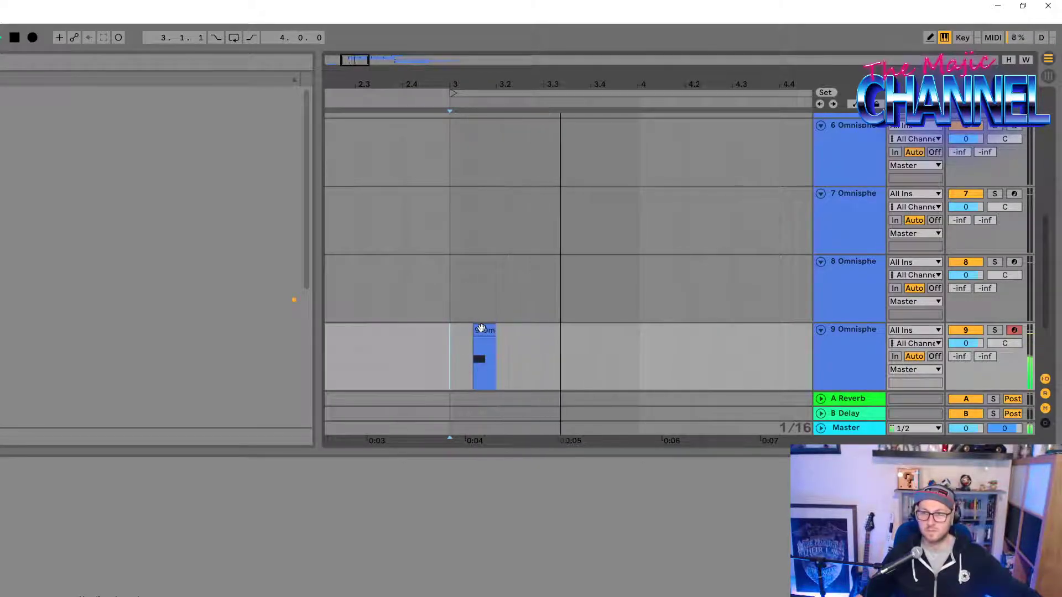
Step: Copy the half-beat track 9 clip, position the copy at 3.3.3 and play the result from before bar 3
mouse_move(481, 328)
mouse_down()
mouse_move(570, 346)
mouse_move(557, 331)
mouse_up()
click(393, 347)
key(space)
click(400, 350)
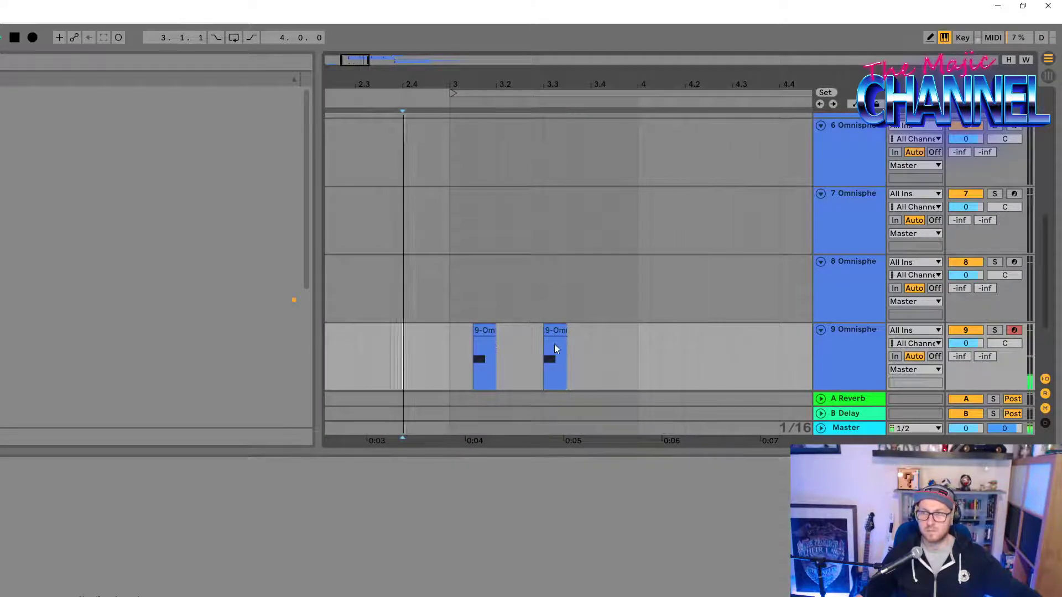
drag(553, 332, 571, 332)
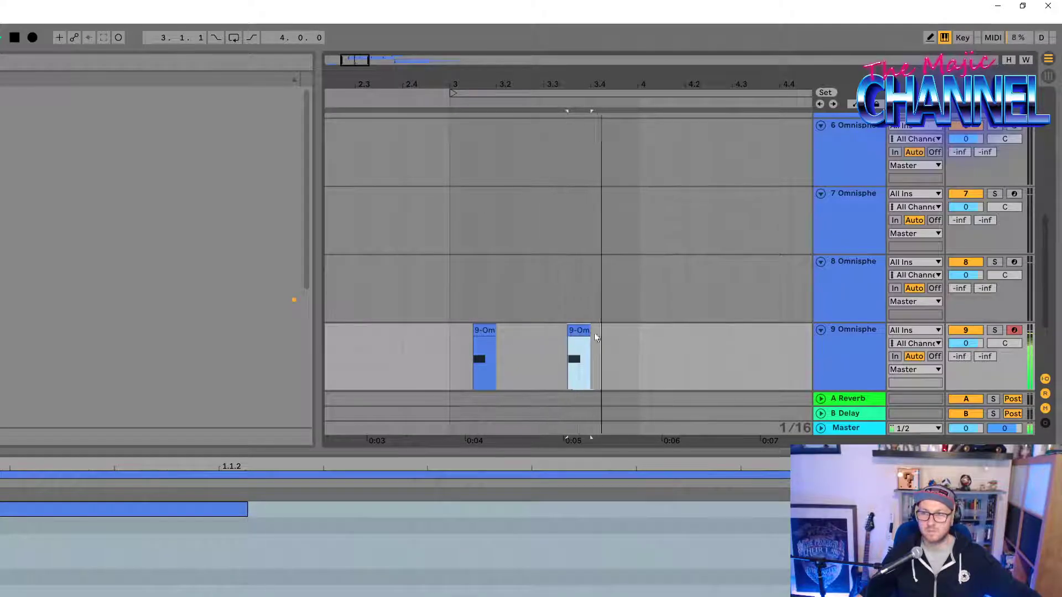
Step: Select bar 3 on track 9 and duplicate it three times so the pattern runs up to bar 7
drag(636, 338, 453, 337)
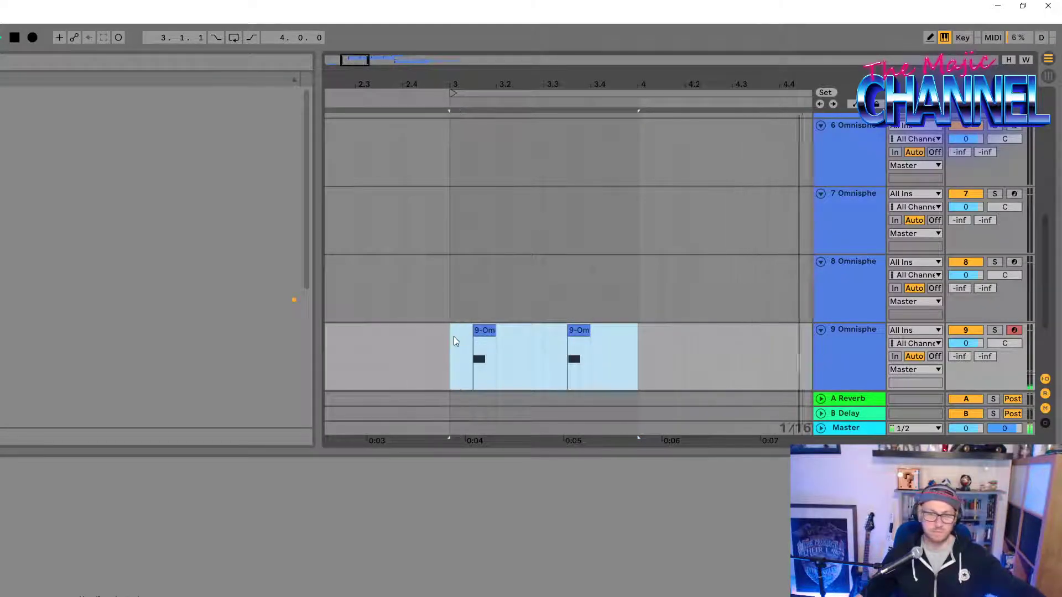
key(ctrl+d)
key(ctrl+d)
key(ctrl+d)
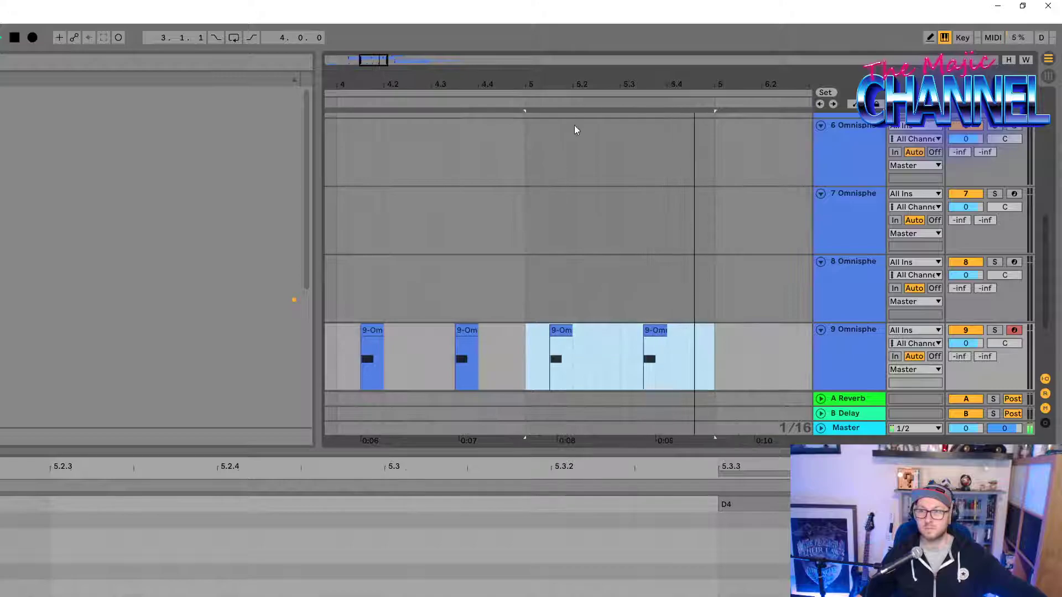
Step: Move the Omnisphere track 8 clip to bar 3, extend it to bar 7, play it and close its plug-in window
drag(577, 82, 577, 34)
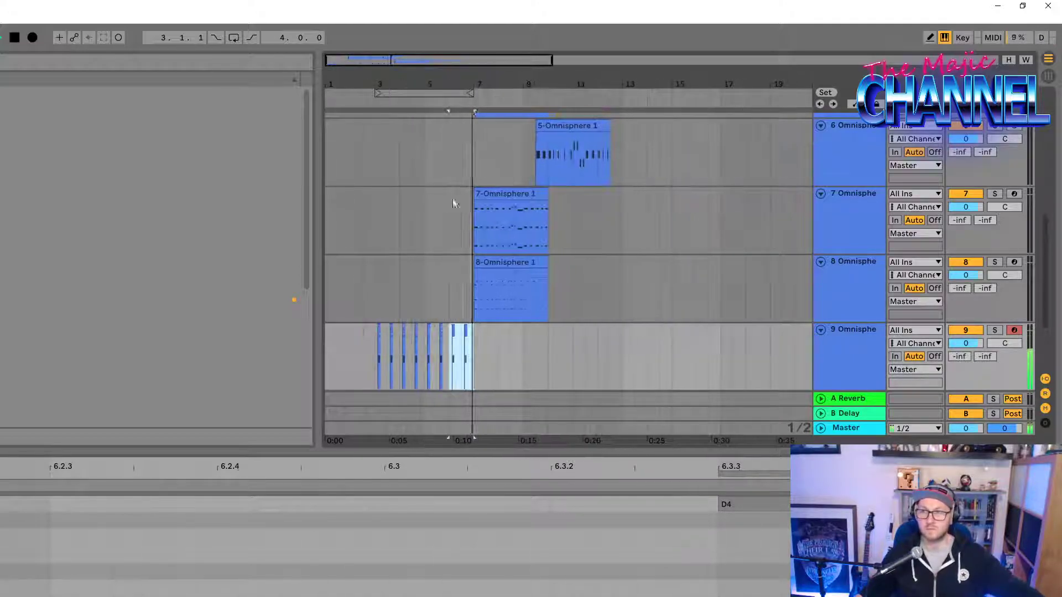
drag(501, 261, 407, 273)
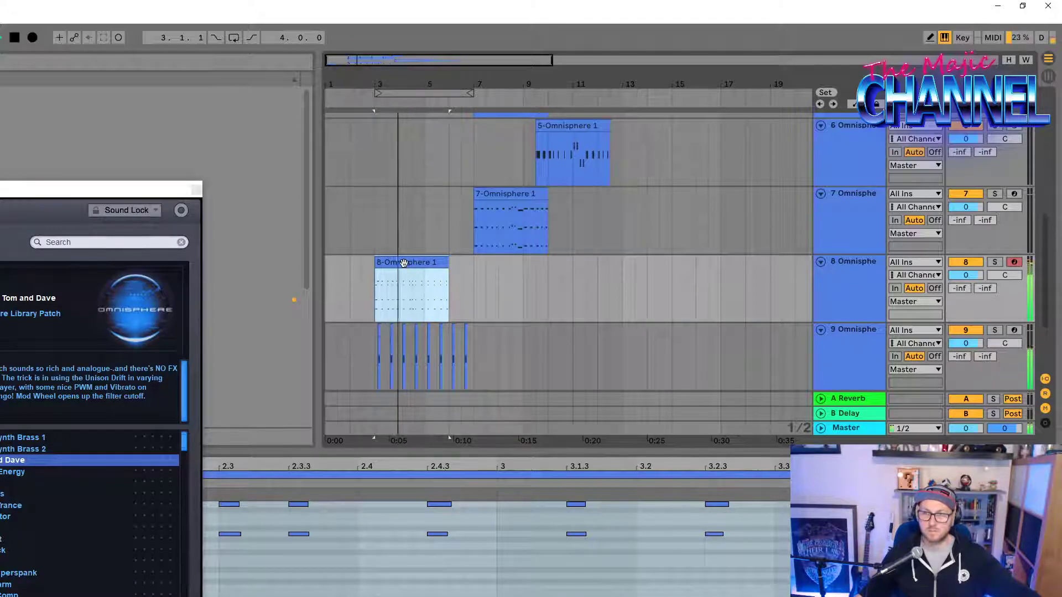
drag(156, 191, 90, 7)
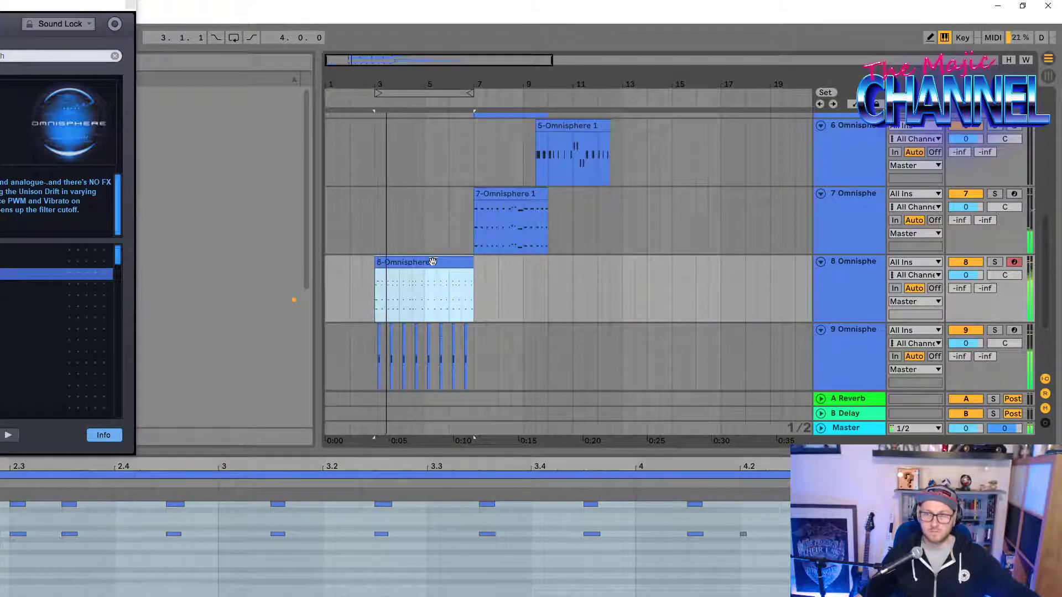
click(2, 553)
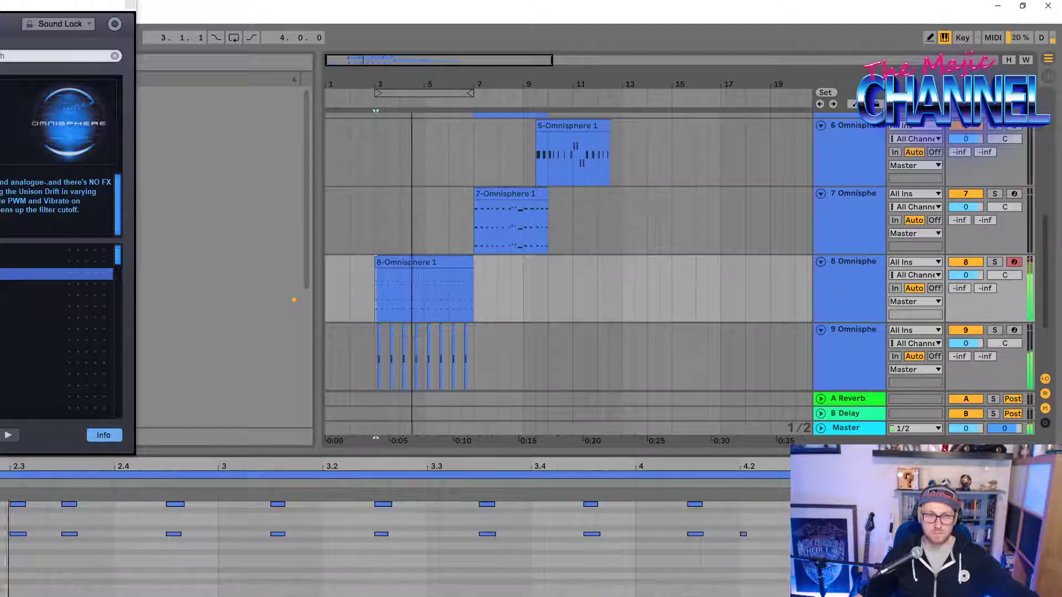
click(131, 5)
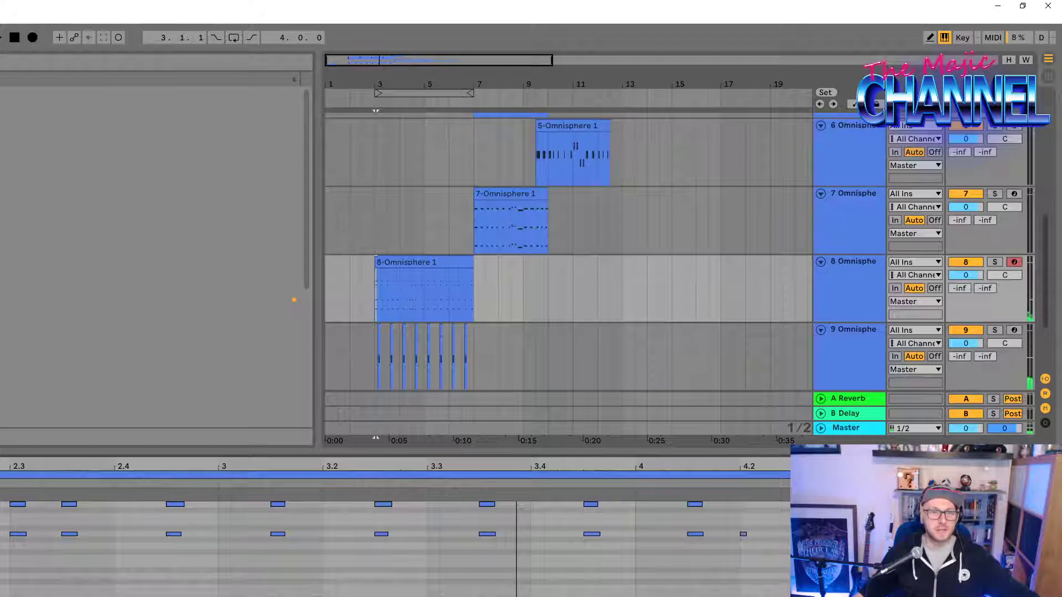
Step: Audition the track 8 clip from bar 3, temporarily soloed, and lower the track 9 volume to -4.3
click(3, 285)
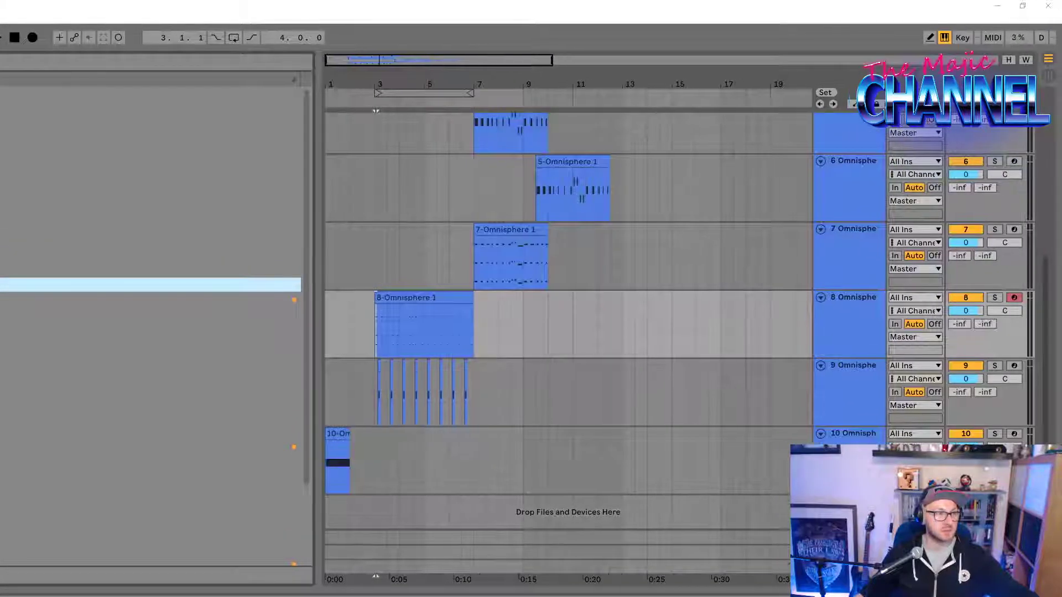
click(432, 310)
key(space)
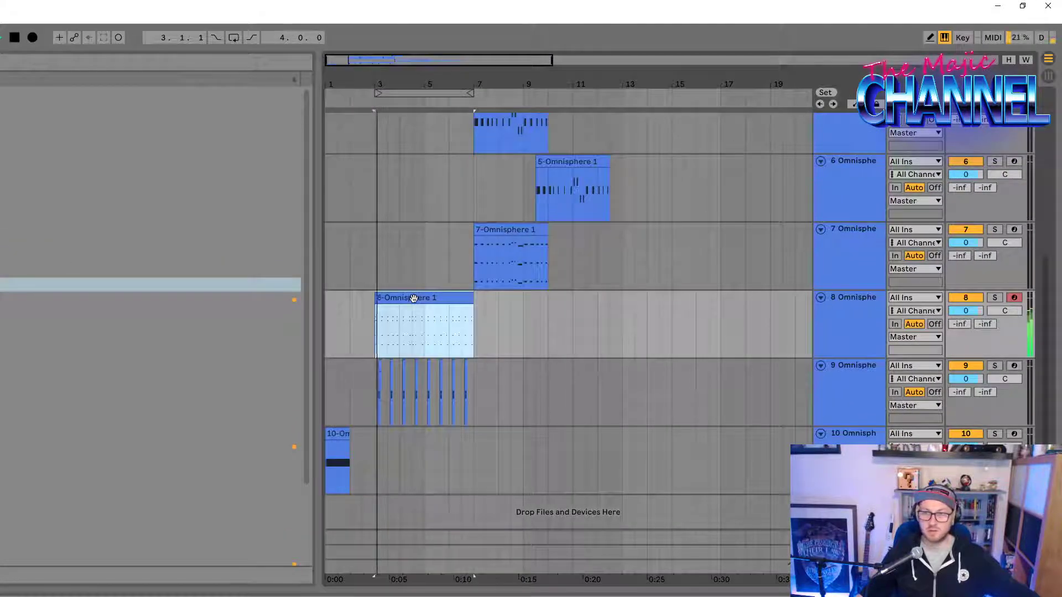
click(995, 298)
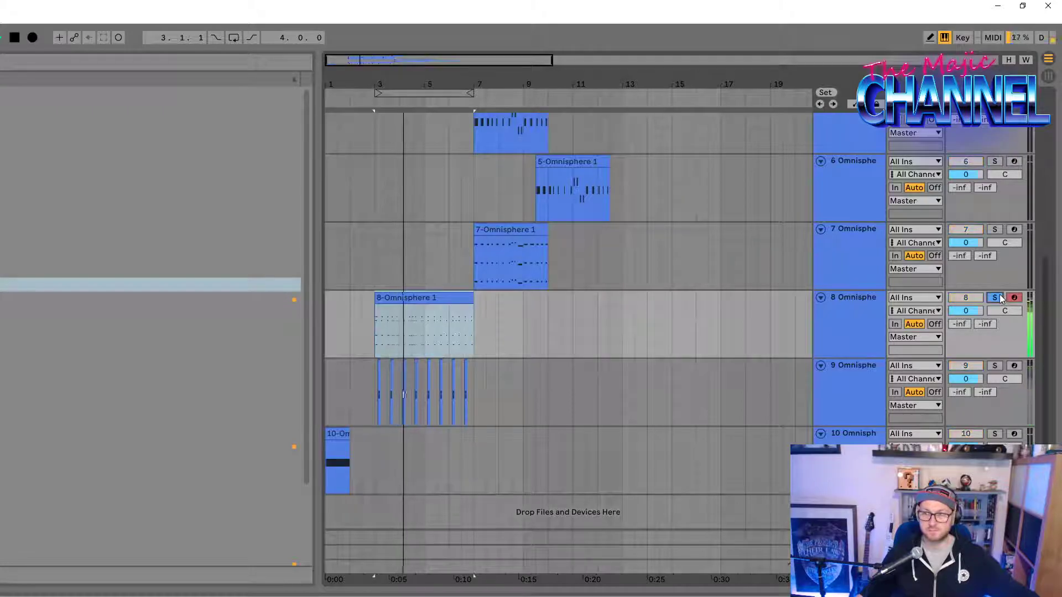
drag(965, 379, 965, 387)
click(994, 298)
Step: Close the Omnisphere plug-in window and move the track 10 clip from bar 1 to bar 6 so it ends at bar 7
click(335, 431)
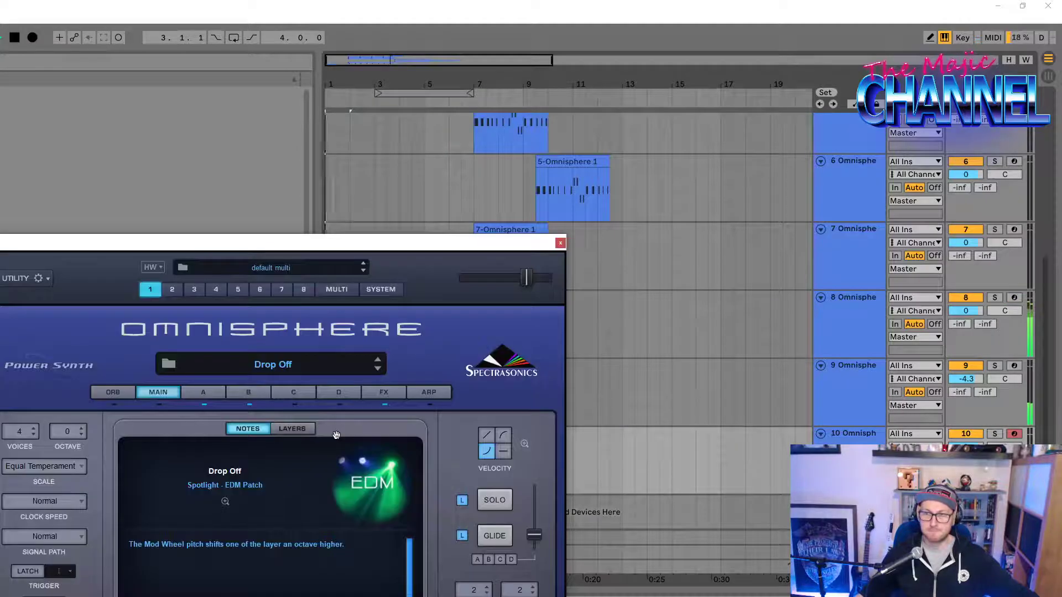
click(560, 243)
drag(332, 435, 456, 435)
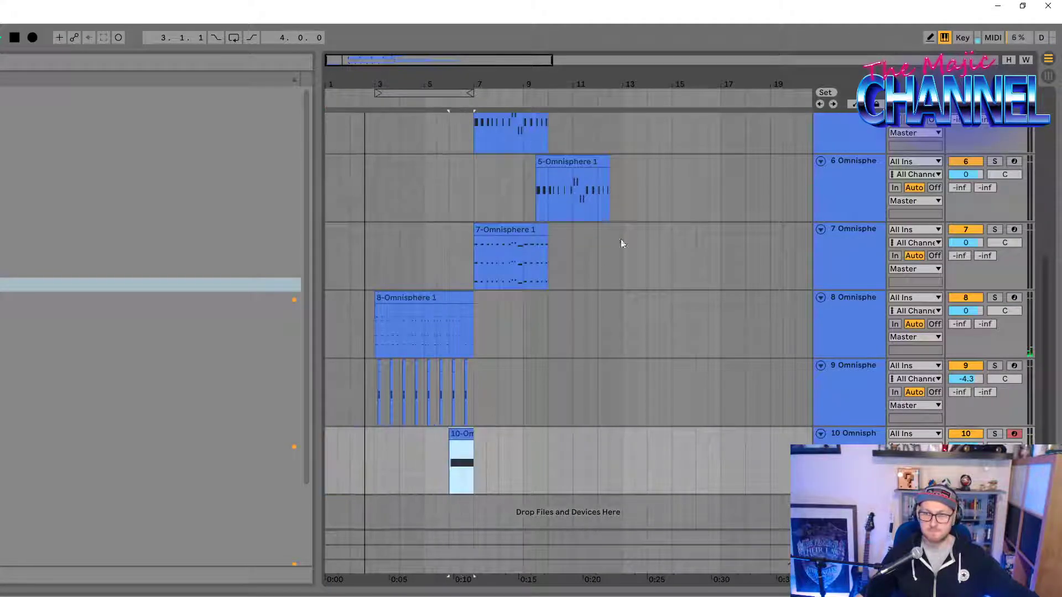
Step: Play from the track 7 clip at bar 7, move the track 6 clip to bar 10 and place a copy at bar 11
click(504, 230)
scroll(569, 320, up, 2)
key(space)
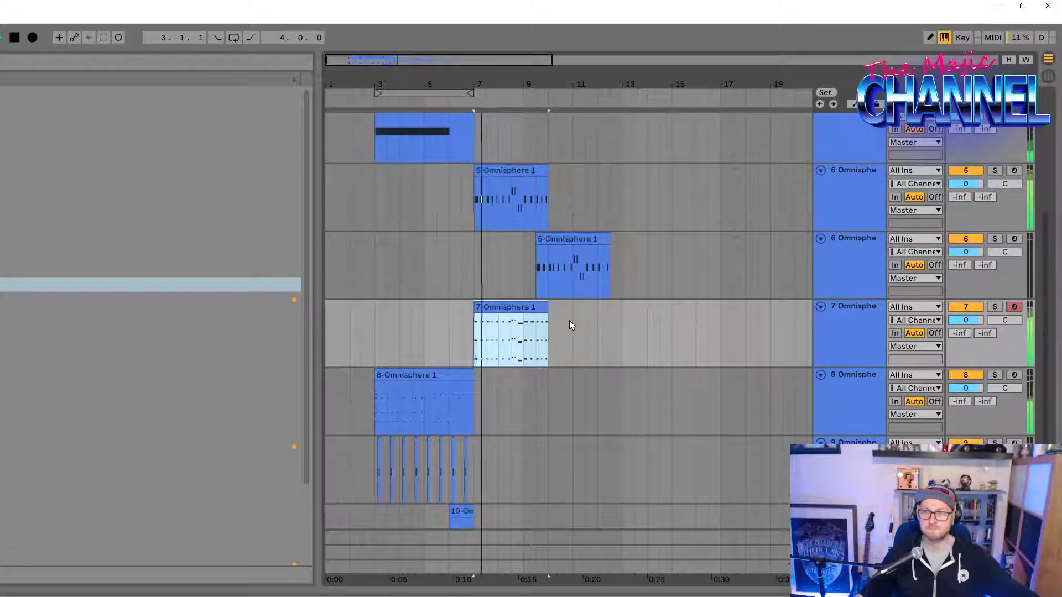
drag(563, 236, 596, 240)
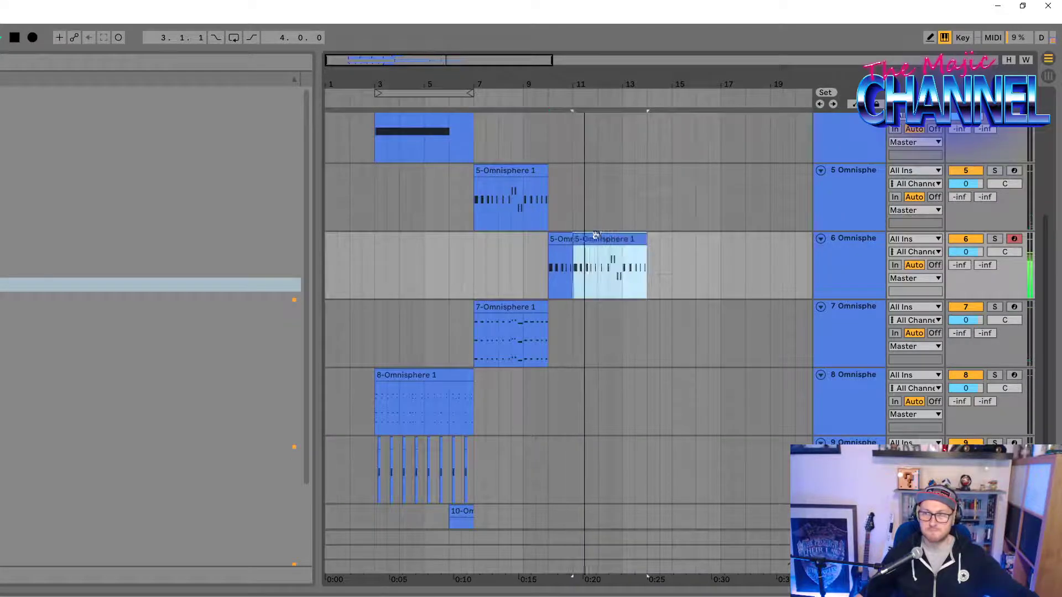
Step: Copy the track 5 and track 7 Omnisphere clips from bar 7 to bar 11, undoing the misplaced duplicate
click(503, 172)
drag(503, 172, 592, 183)
mouse_move(498, 304)
mouse_down()
mouse_move(517, 303)
mouse_move(507, 304)
mouse_up()
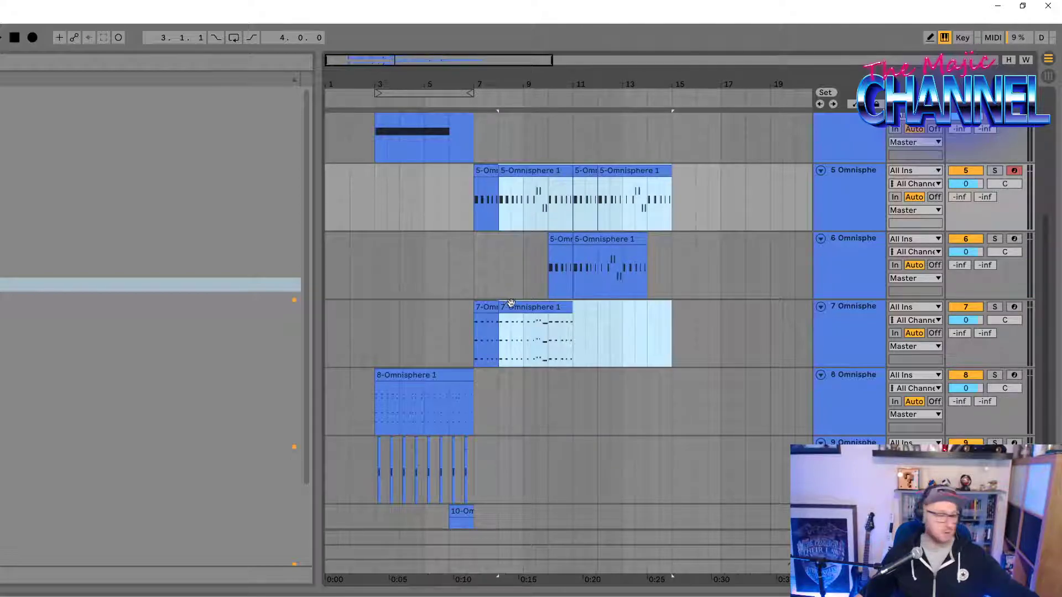
key(ctrl+z)
click(490, 280)
click(499, 308)
drag(499, 309, 600, 303)
Step: Copy the one-bar Kick clip from bar 3 to bar 7 and repeat it up to bar 11
scroll(432, 313, up, 5)
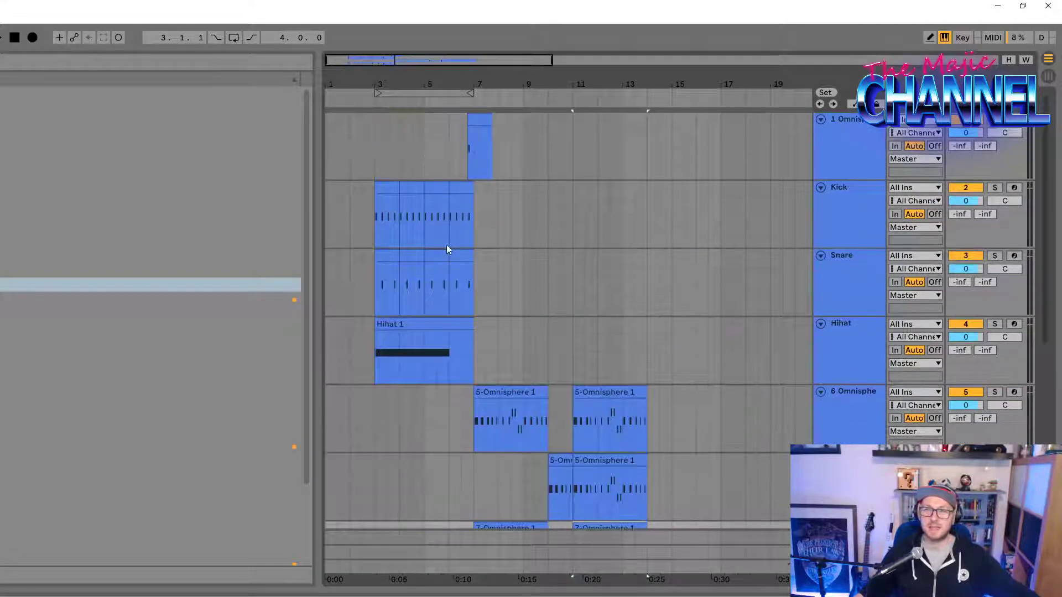
double_click(383, 191)
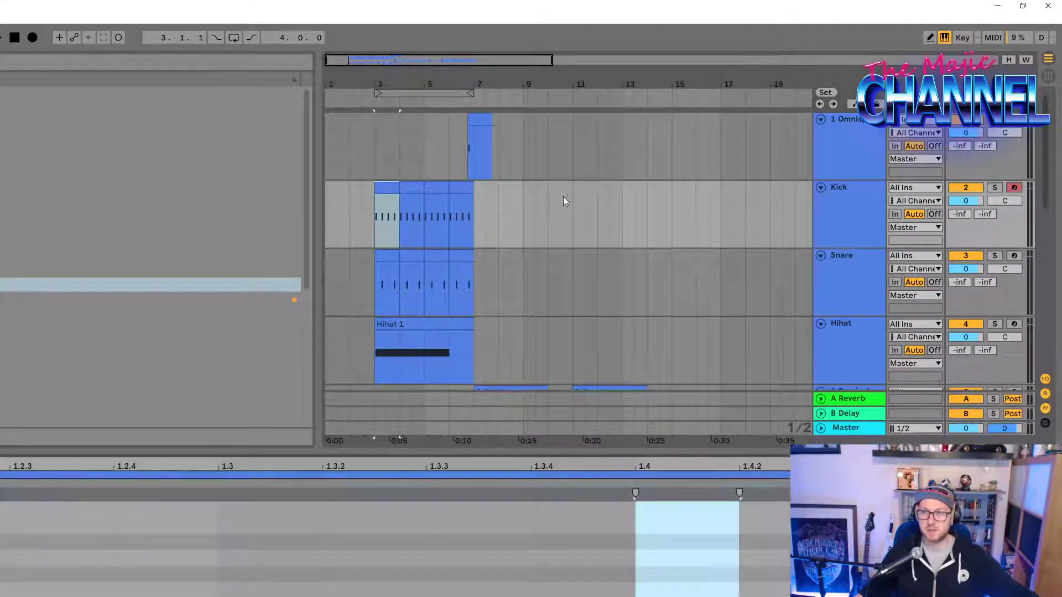
click(563, 196)
mouse_move(387, 187)
mouse_down()
mouse_move(504, 201)
mouse_move(487, 205)
mouse_up()
click(364, 215)
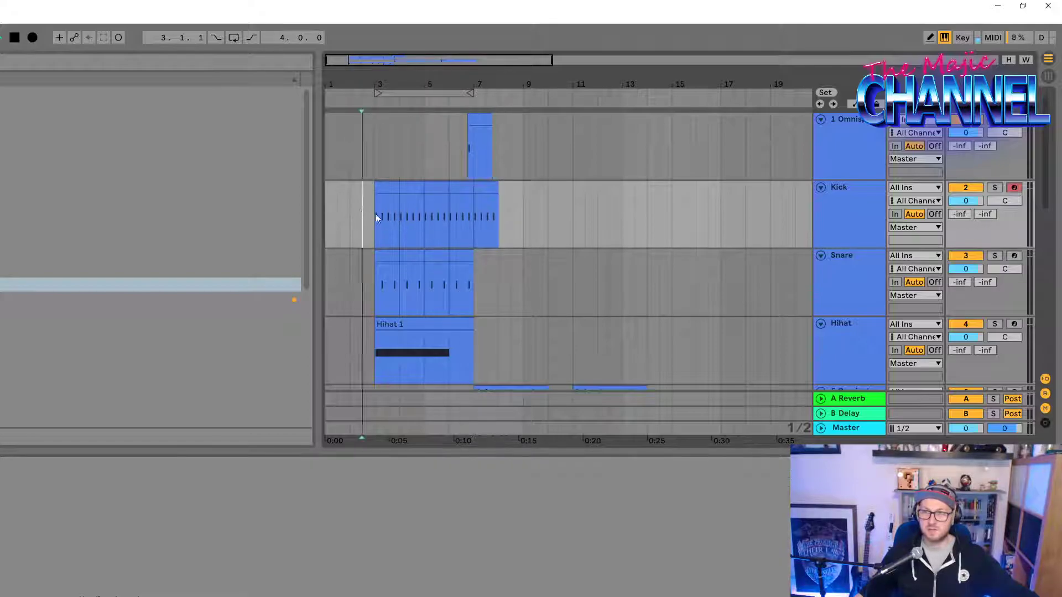
drag(486, 190, 564, 195)
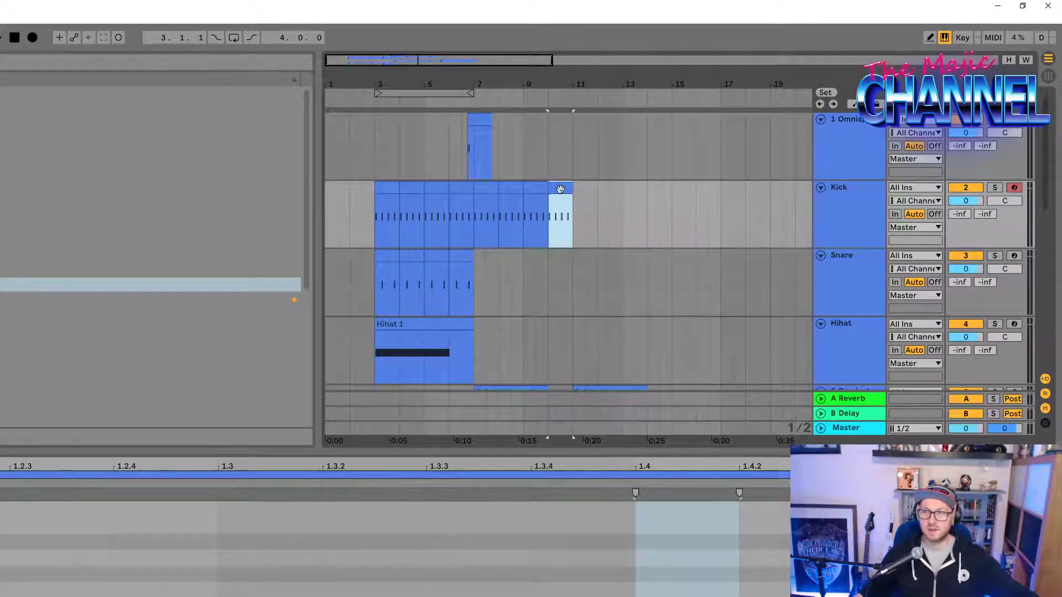
Step: Fill the Kick clip at bar 10 with a rapid run of notes and play it soloed
double_click(560, 189)
drag(686, 593, 3, 593)
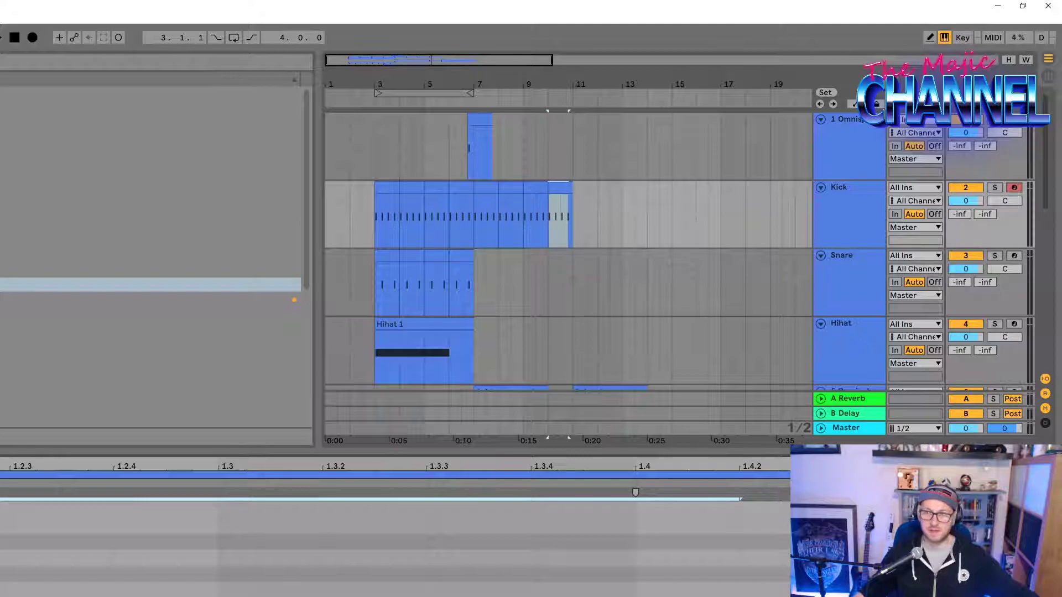
drag(685, 594, 872, 594)
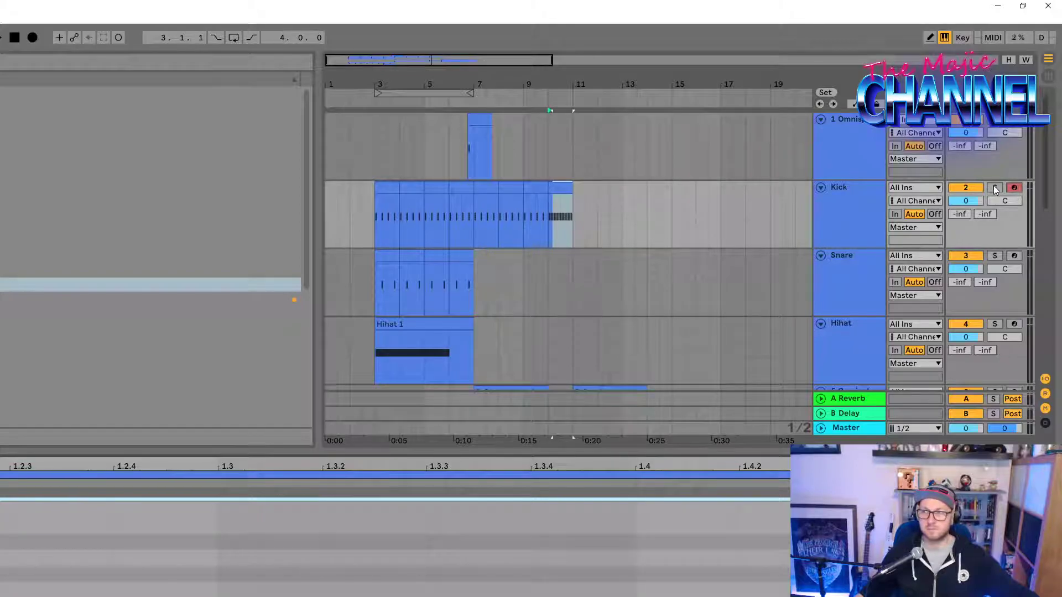
click(994, 188)
key(space)
Step: Trim the bar 10 Kick roll to end at 10.4, copy the track 1 Omnisphere clip to that point and play it
drag(577, 90, 568, 118)
drag(569, 190, 553, 190)
drag(493, 82, 565, 80)
drag(385, 119, 641, 133)
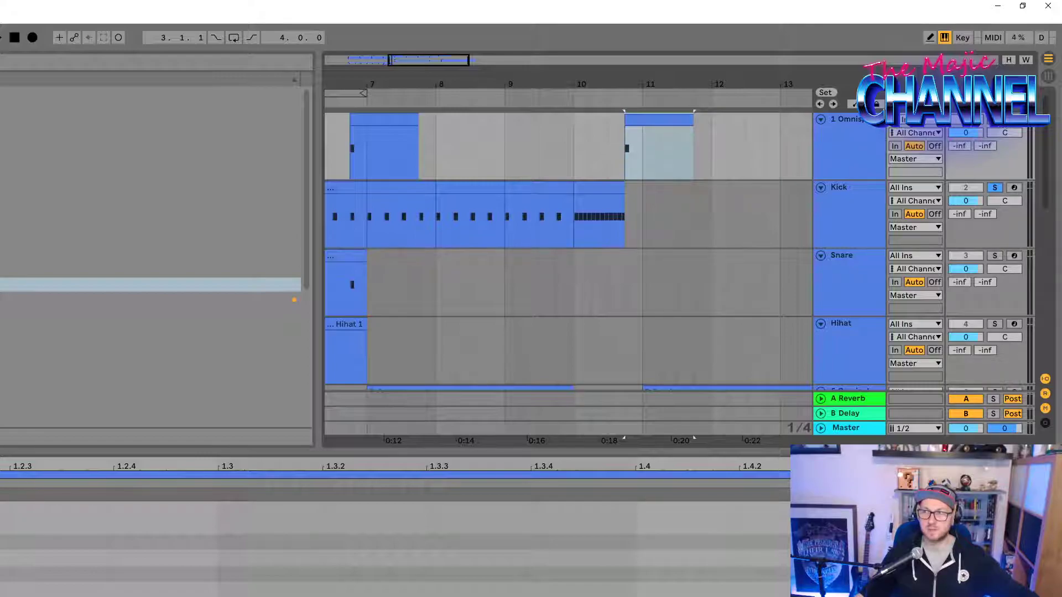
key(space)
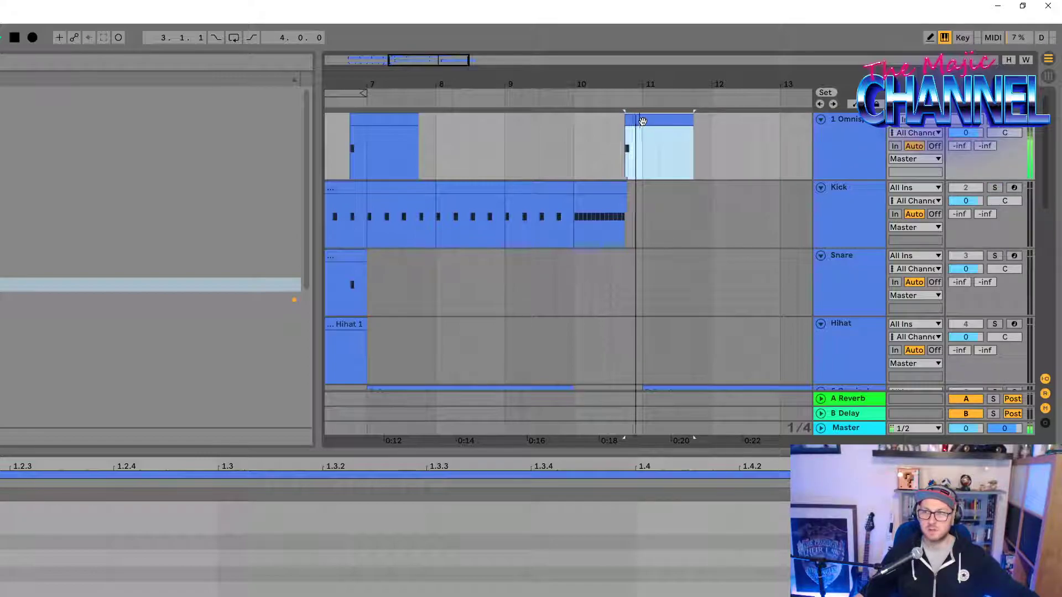
click(995, 120)
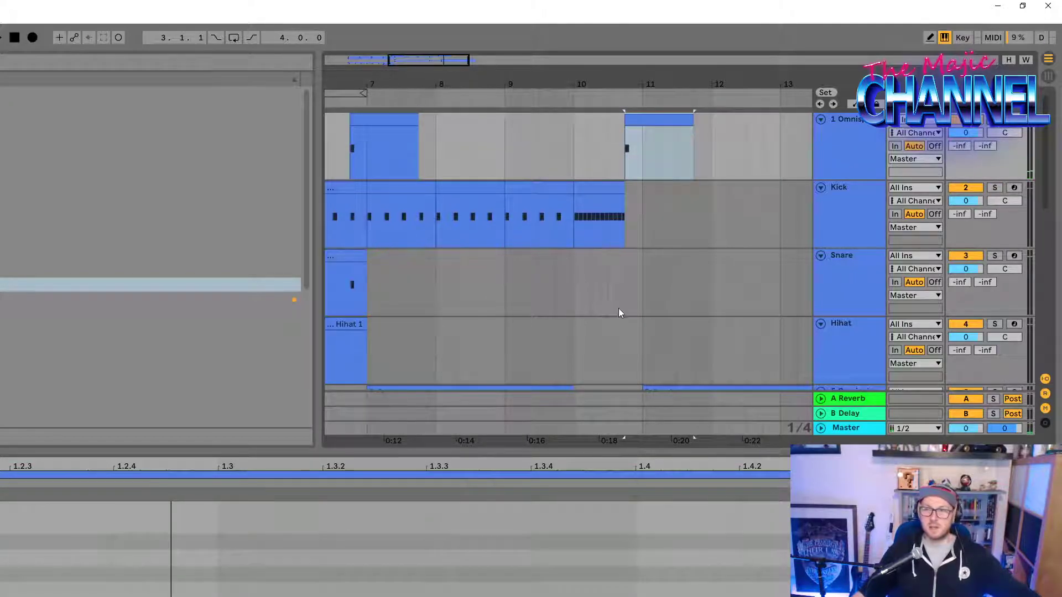
Step: Set volume and pan on track 5 to -1.4 and 8L, track 6 to -2.8 and 8R, and track 7 to -1.0 and 3R
scroll(617, 314, down, 6)
drag(563, 76, 505, 58)
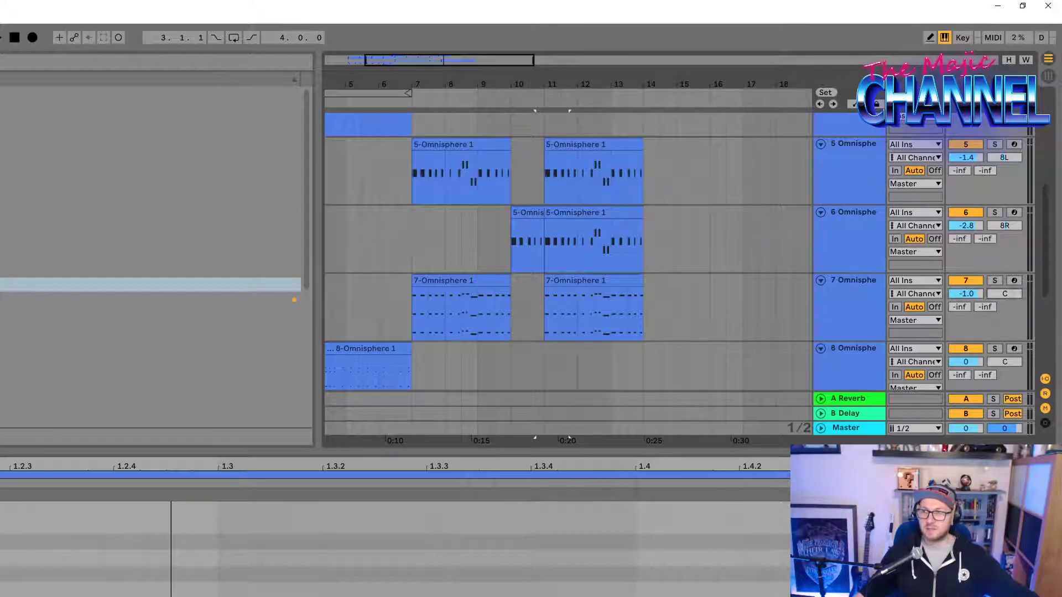
scroll(592, 337, down, 3)
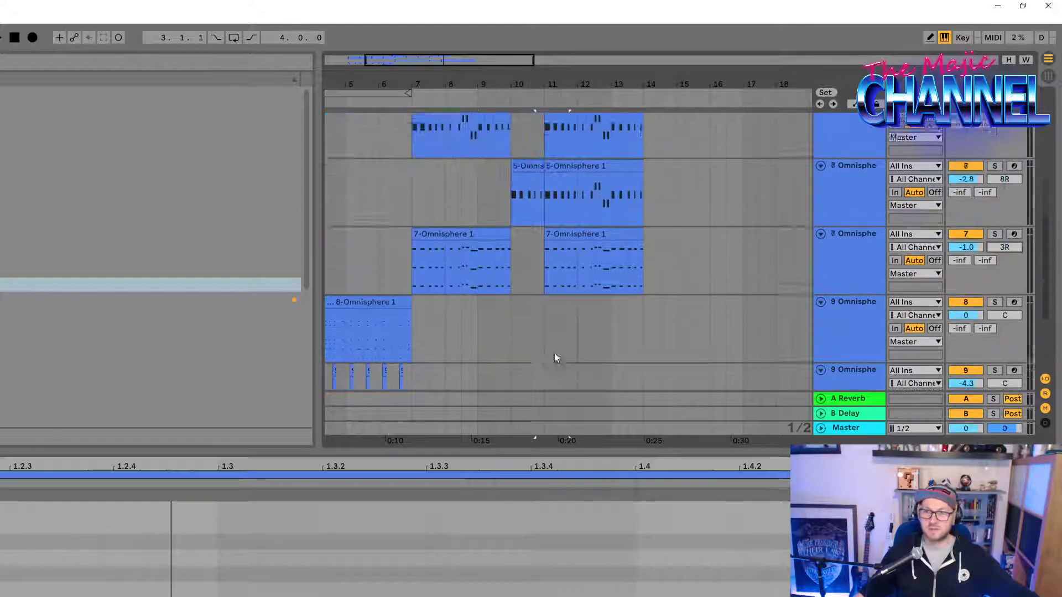
Step: Play the arrangement from bar 3 while moving the Hihat clip to bar 7, and copy that clip to bar 11
click(335, 315)
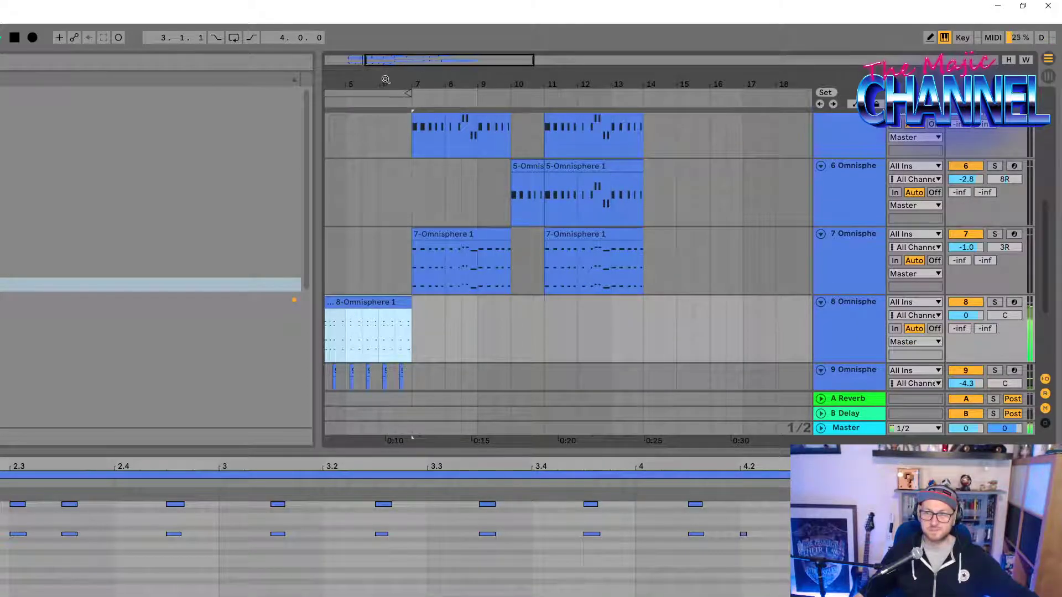
drag(386, 78, 449, 69)
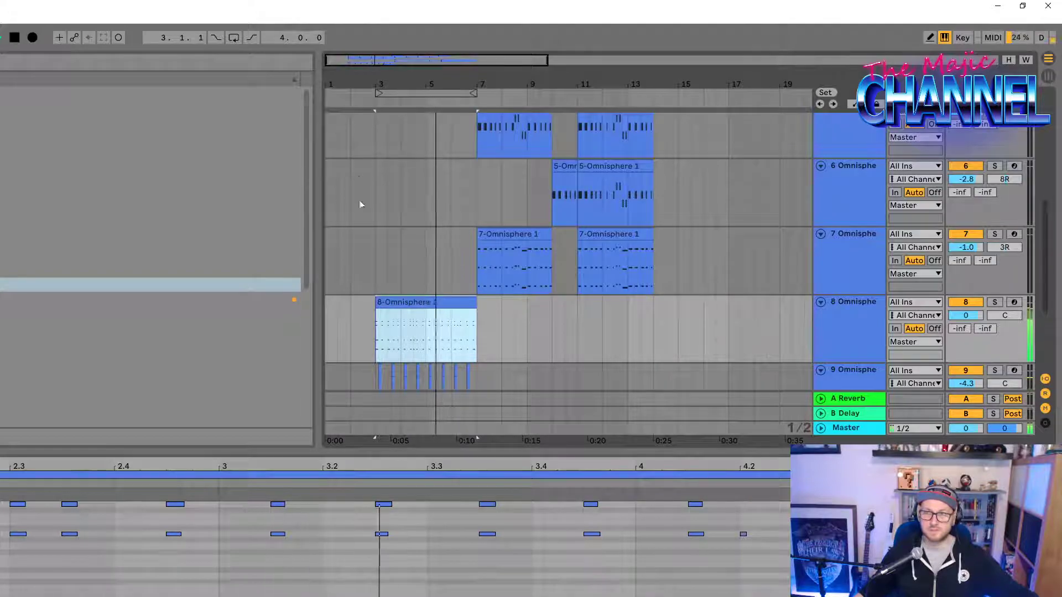
scroll(355, 188, up, 5)
click(408, 249)
drag(407, 248, 509, 248)
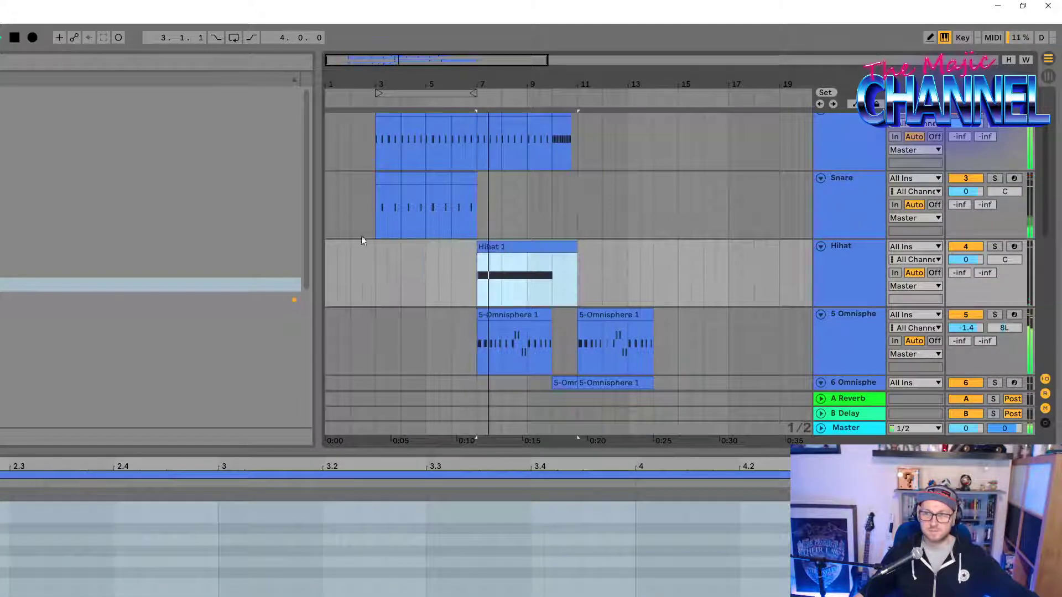
click(357, 186)
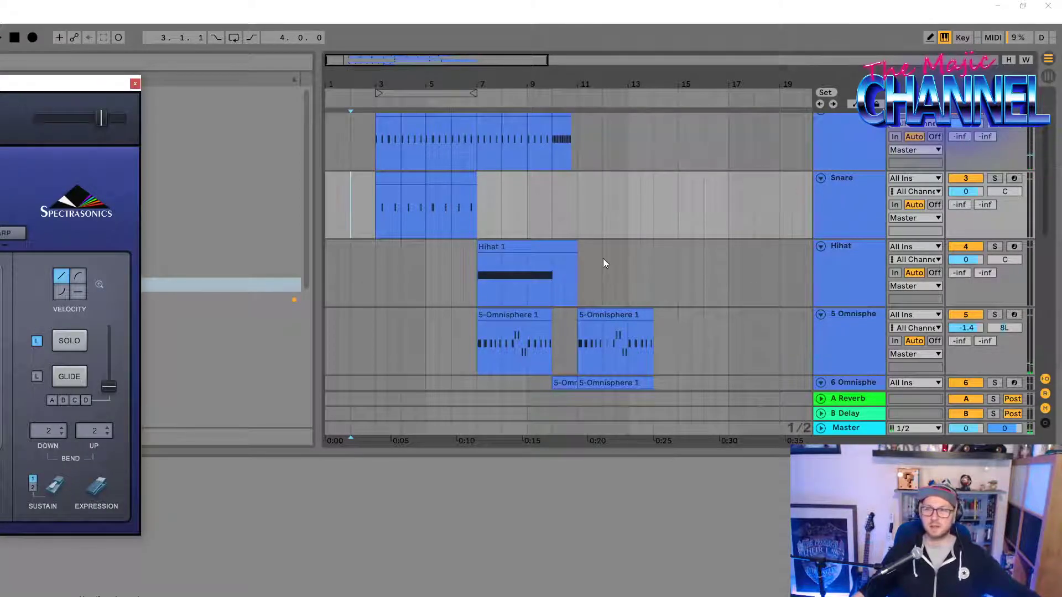
drag(549, 248, 628, 243)
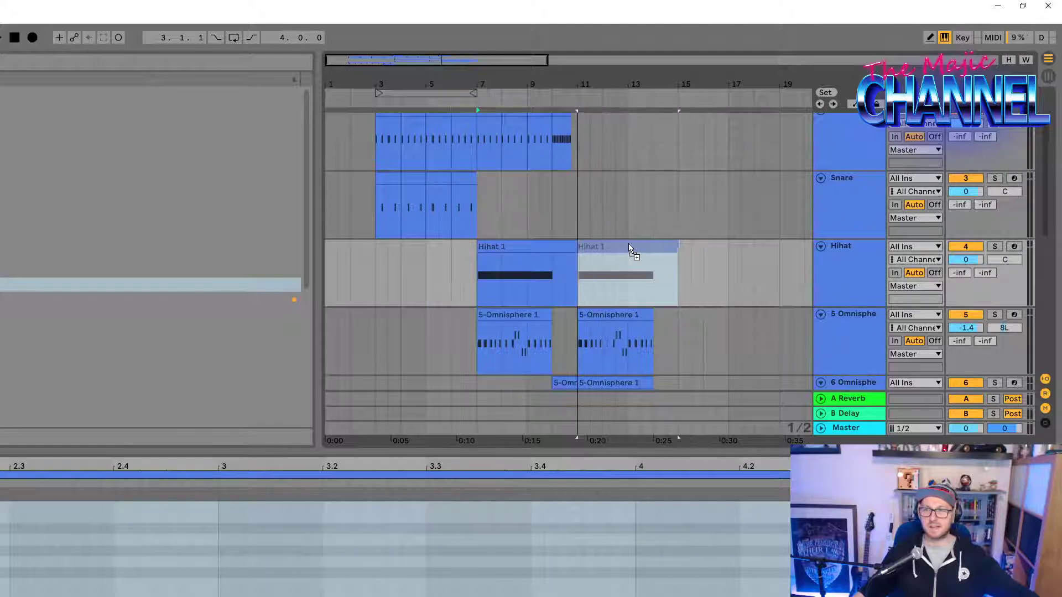
Step: Copy a regular one-bar Kick clip to bar 11, duplicate it onward and delete the extra copy at bar 14
scroll(575, 167, up, 2)
drag(541, 168, 591, 177)
key(ctrl+d)
key(ctrl+d)
key(ctrl+d)
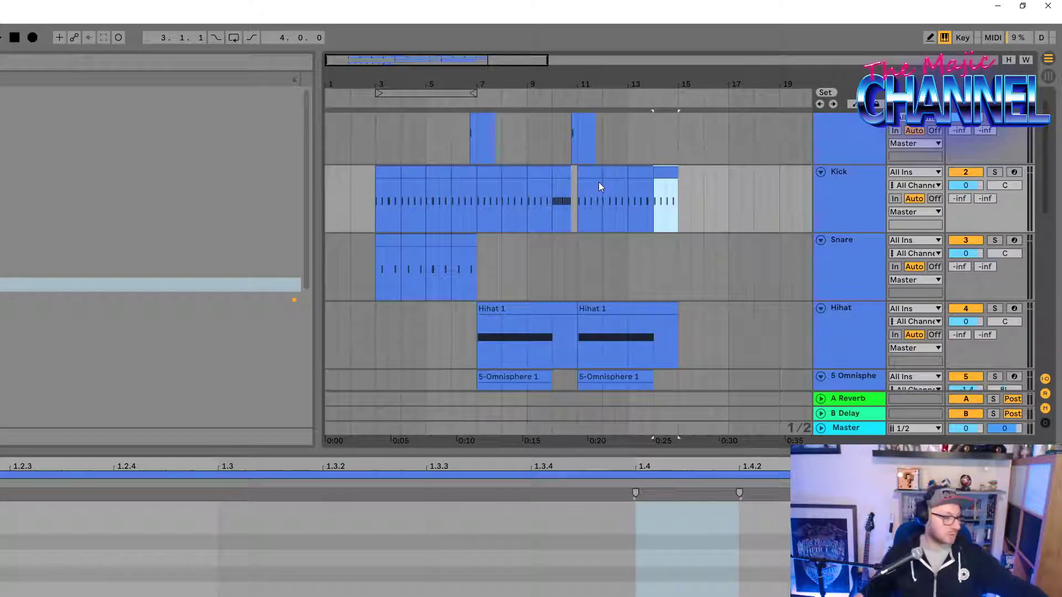
key(Delete)
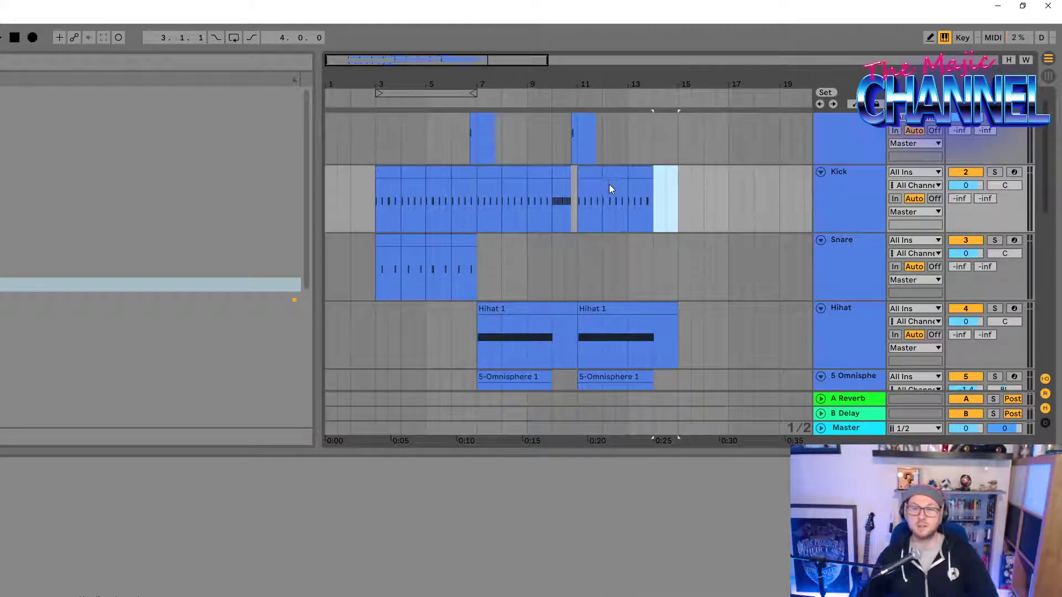
scroll(602, 226, up, 1)
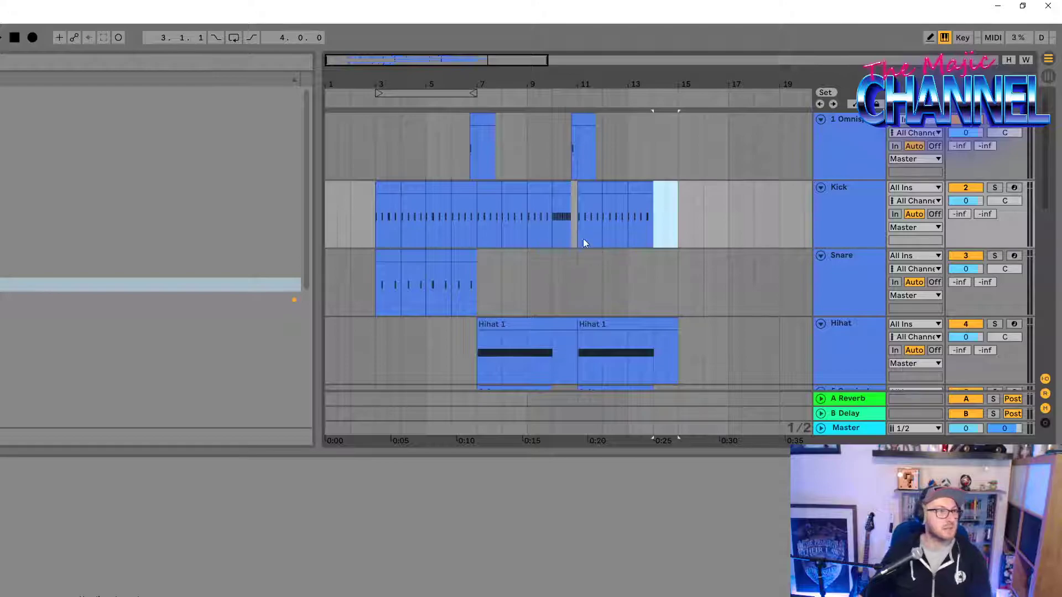
scroll(622, 217, down, 16)
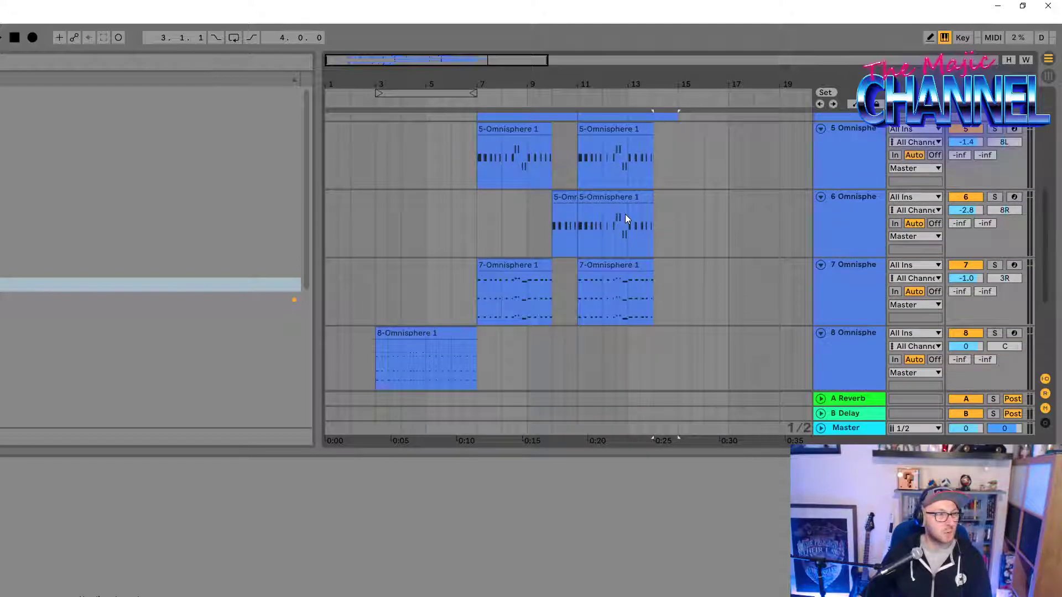
scroll(625, 221, up, 15)
scroll(628, 249, up, 2)
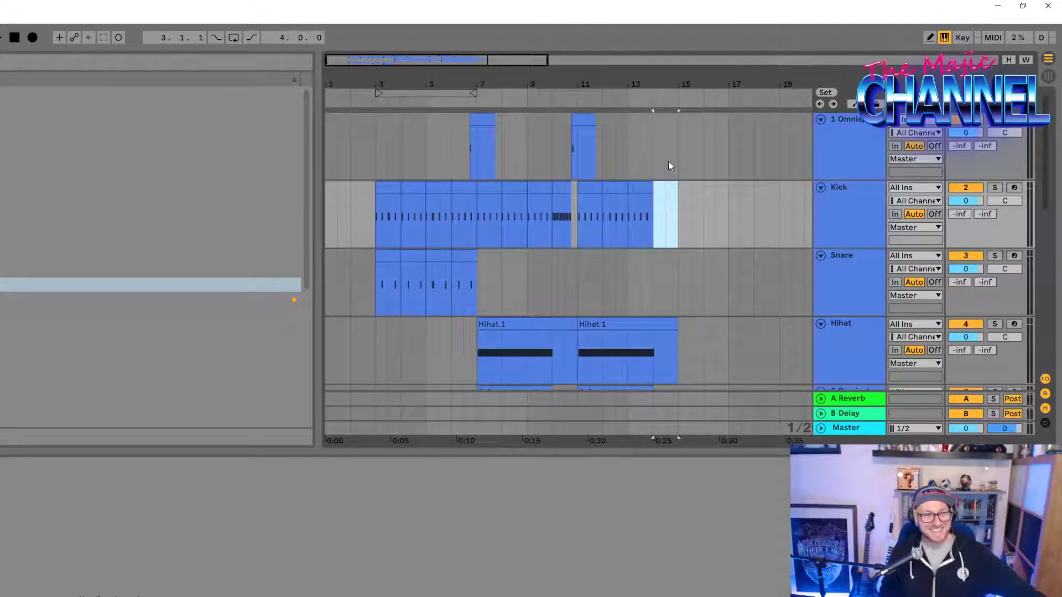
Step: Play the arrangement from bar 3, raising the volume of track 1 to 2.2 and track 6 to -0.4
click(377, 136)
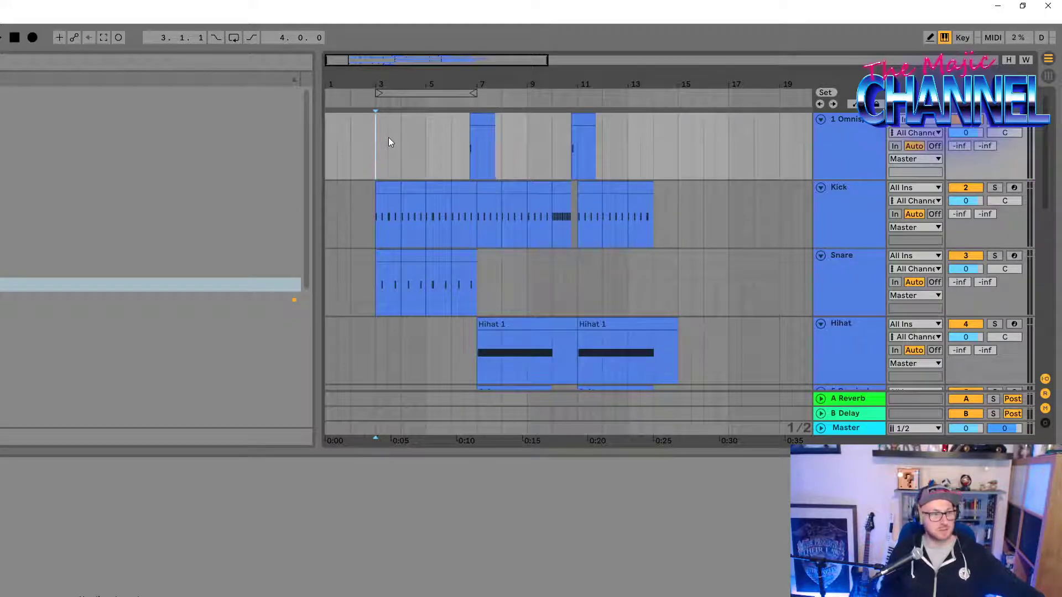
key(space)
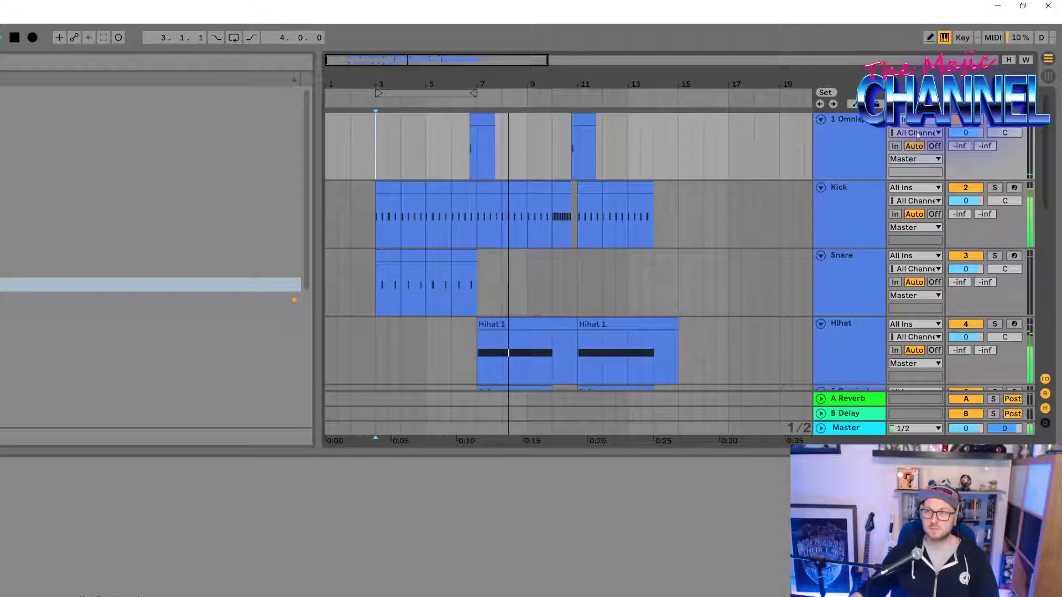
drag(967, 134, 967, 126)
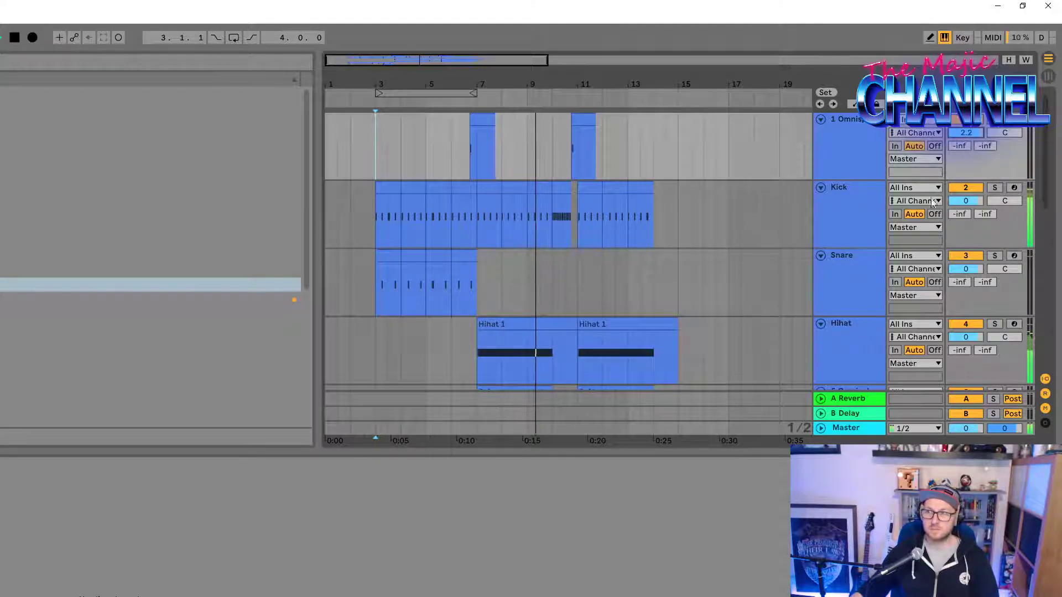
scroll(922, 329, down, 10)
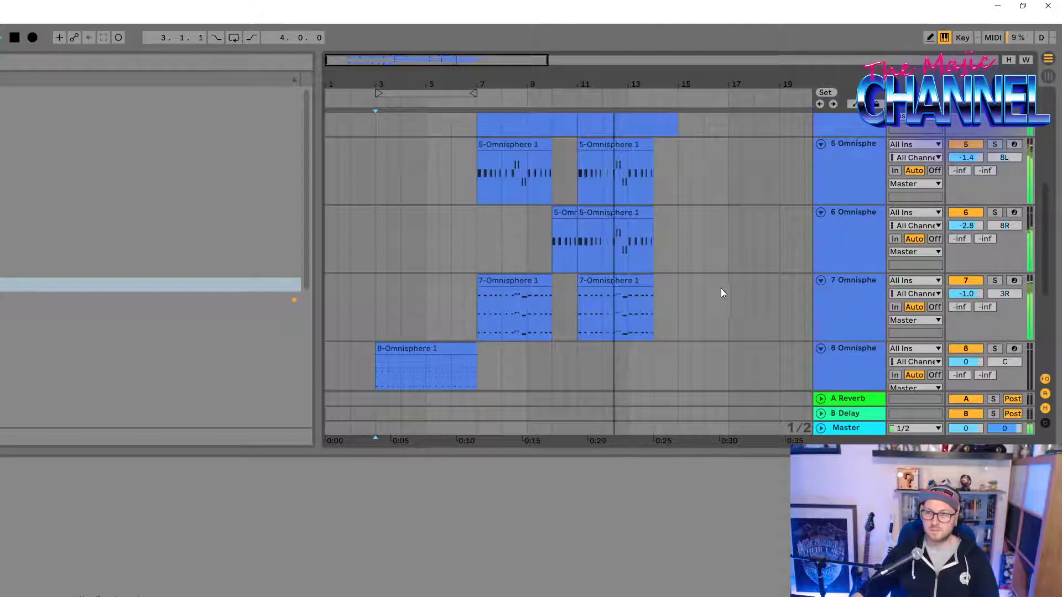
scroll(719, 287, up, 3)
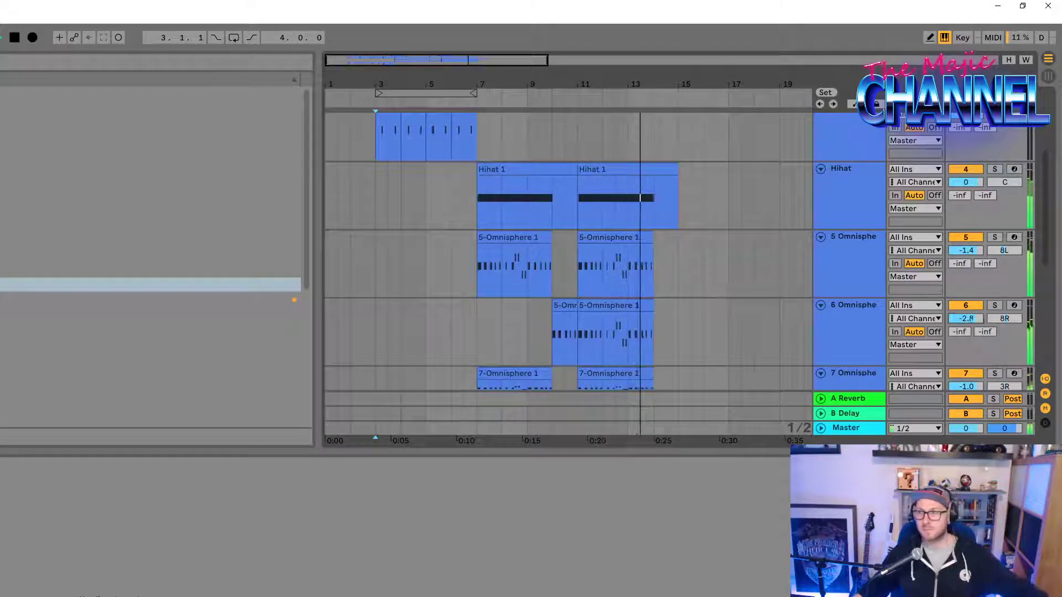
key(space)
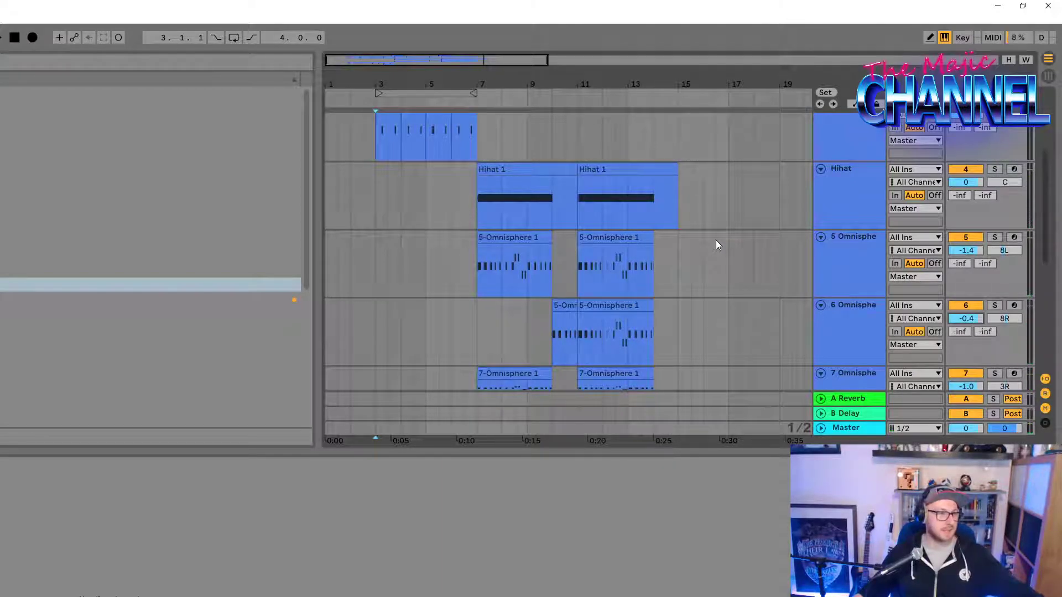
key(space)
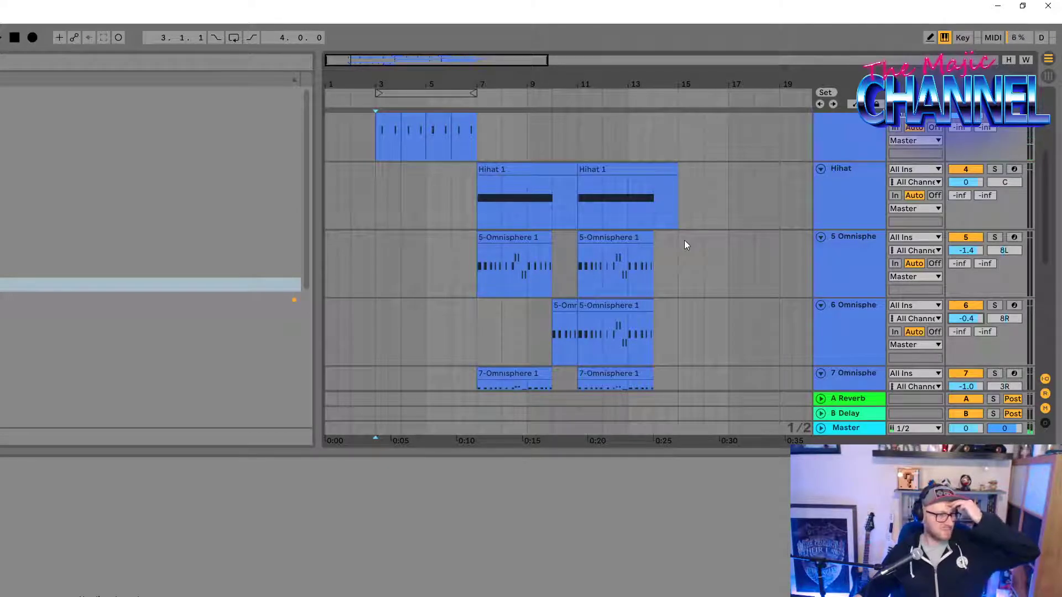
click(575, 254)
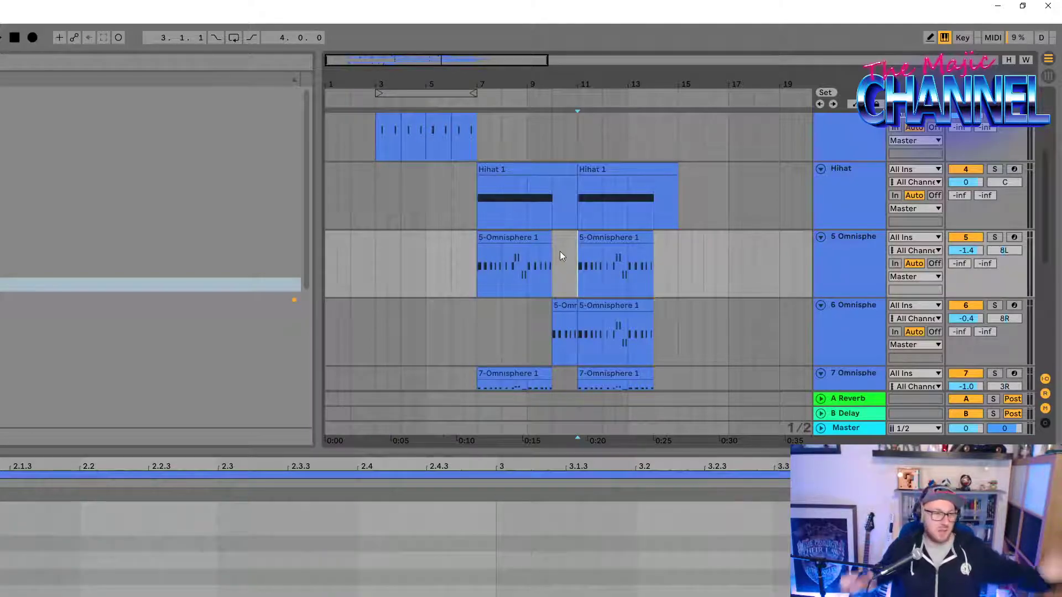